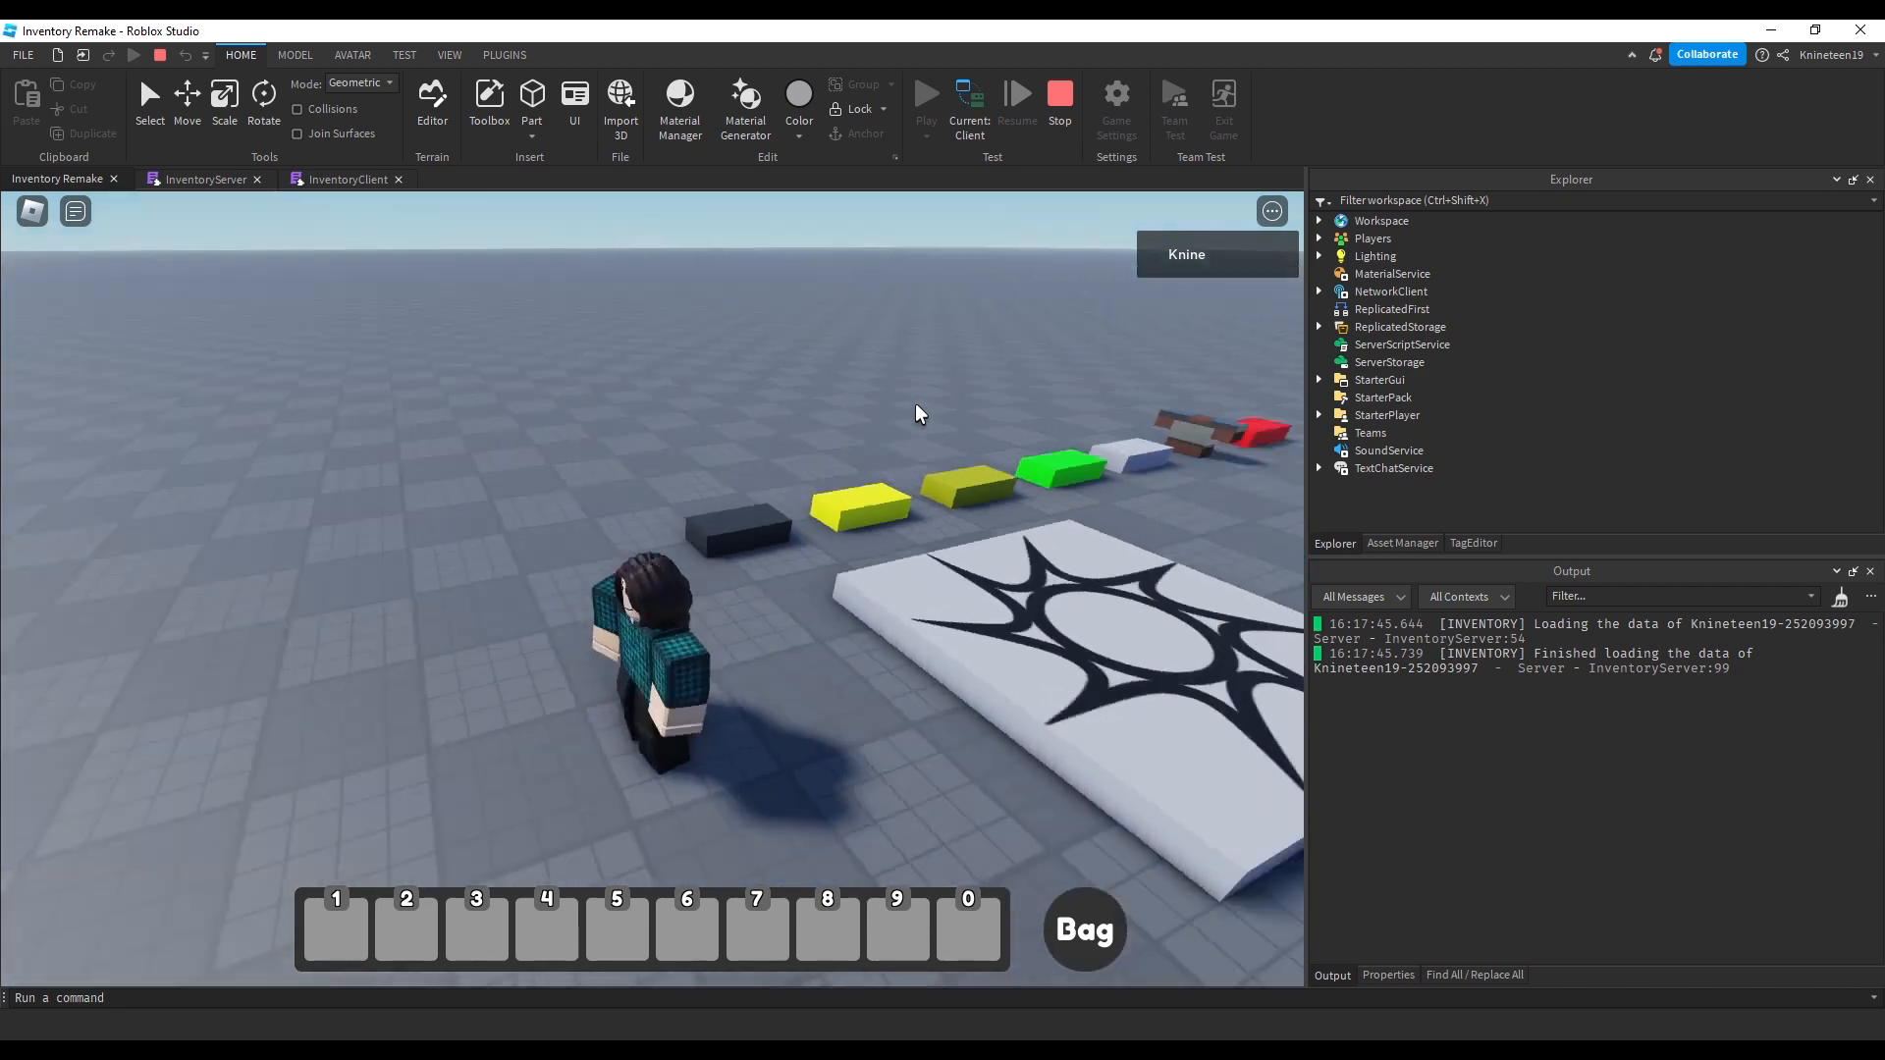
Step: Walk the character through the running play test and open and close the bag to examine the inventory and armor slots
key(d)
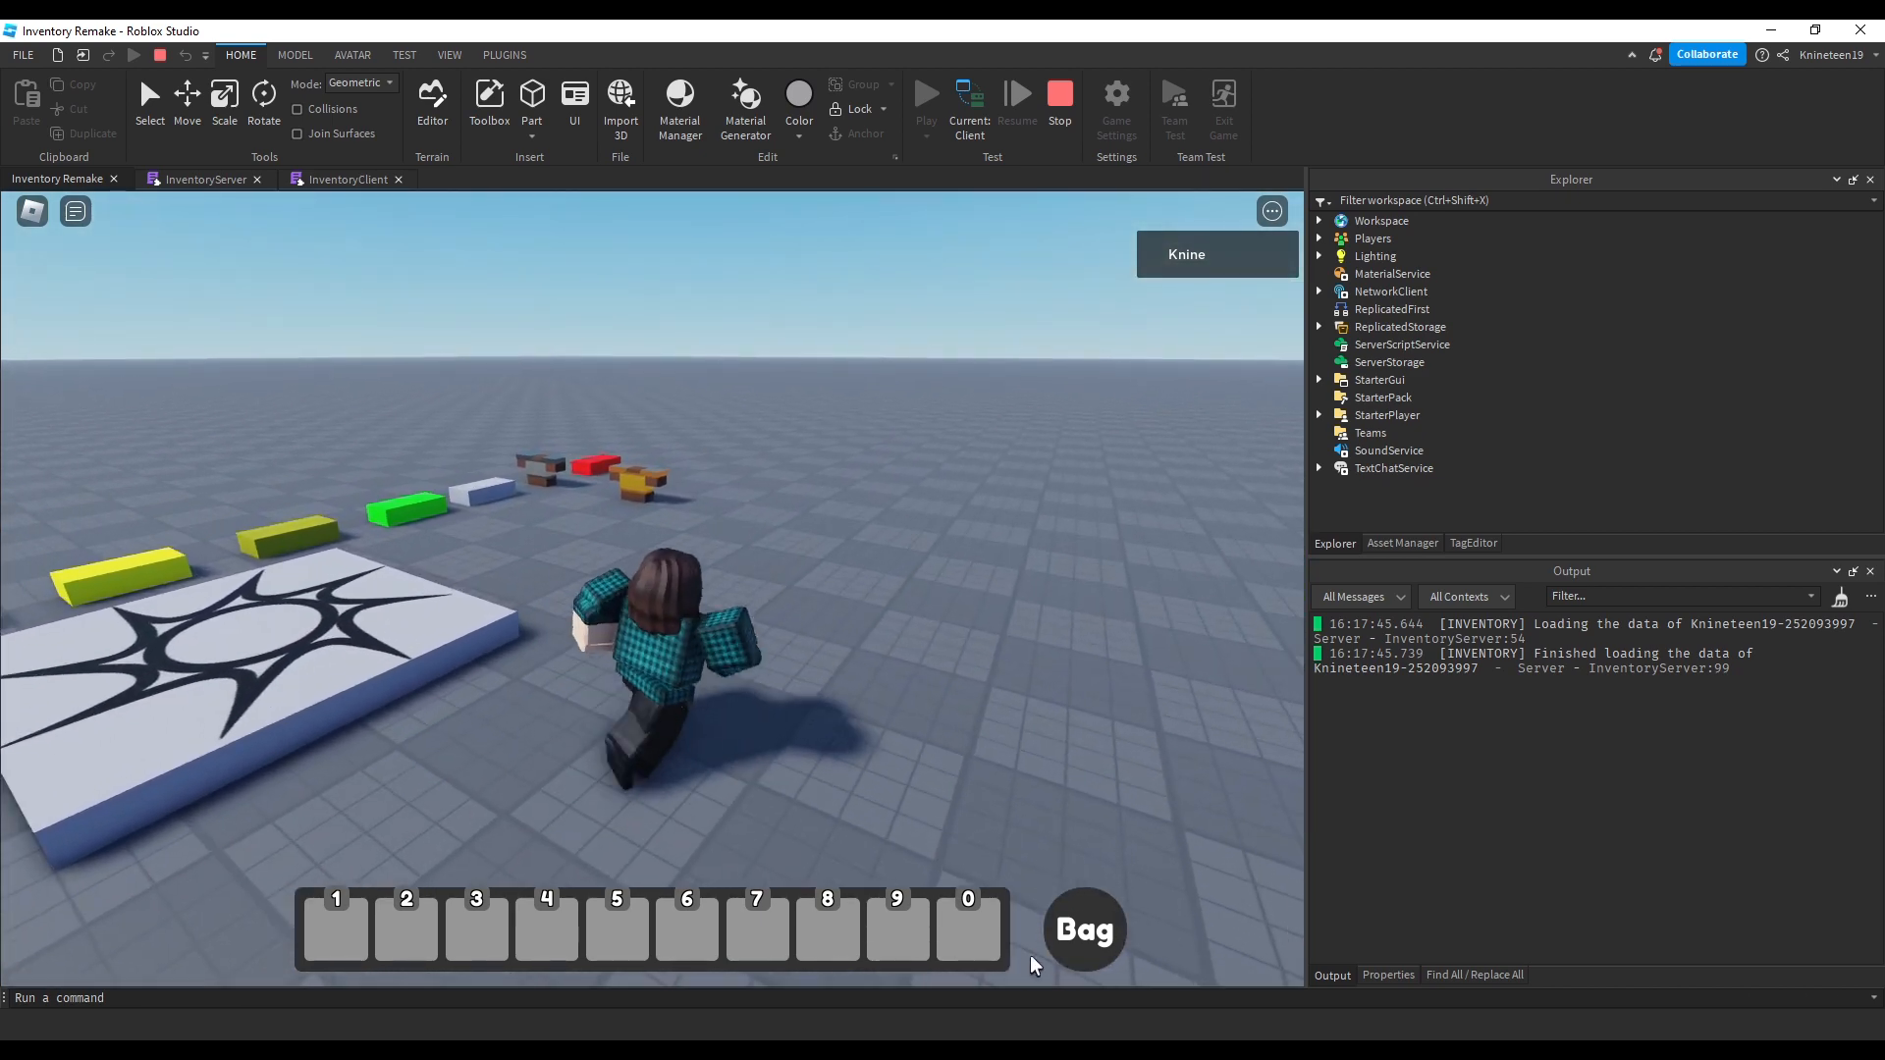
click(1080, 933)
click(1085, 930)
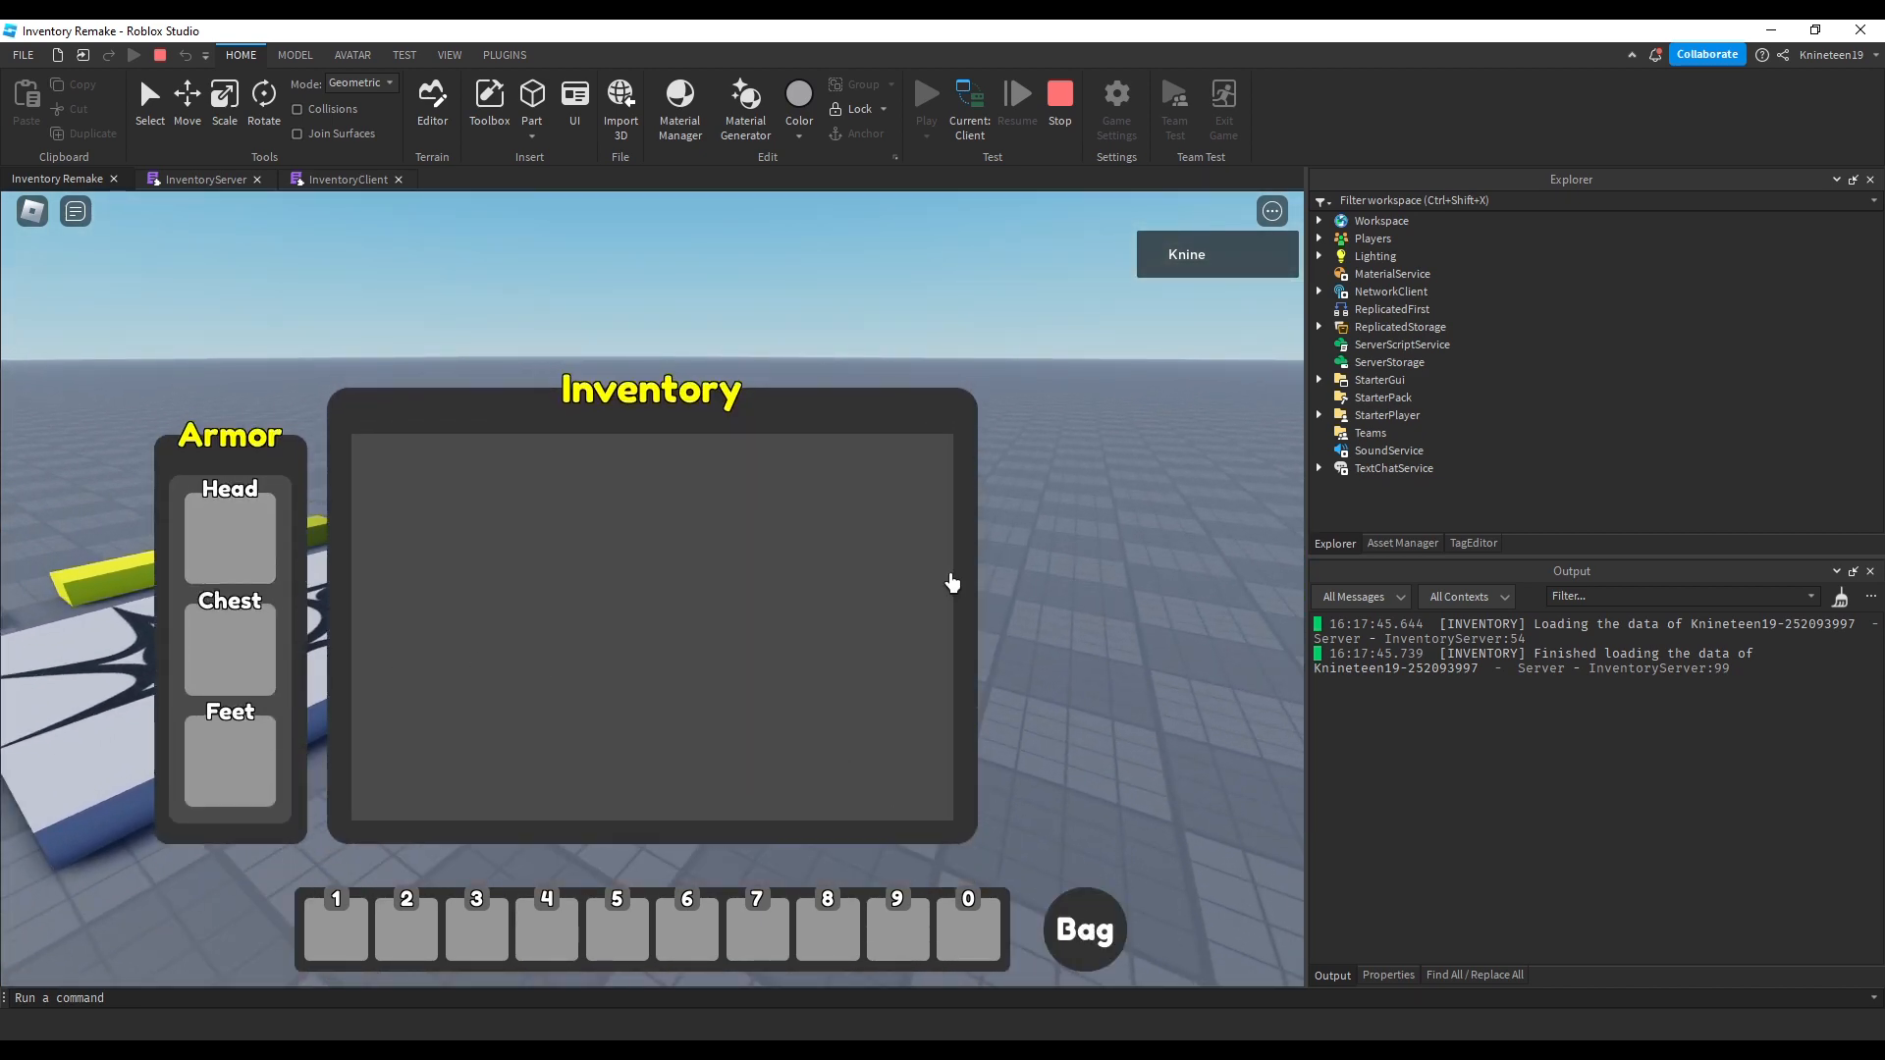
right_drag(940, 374, 943, 383)
click(1085, 931)
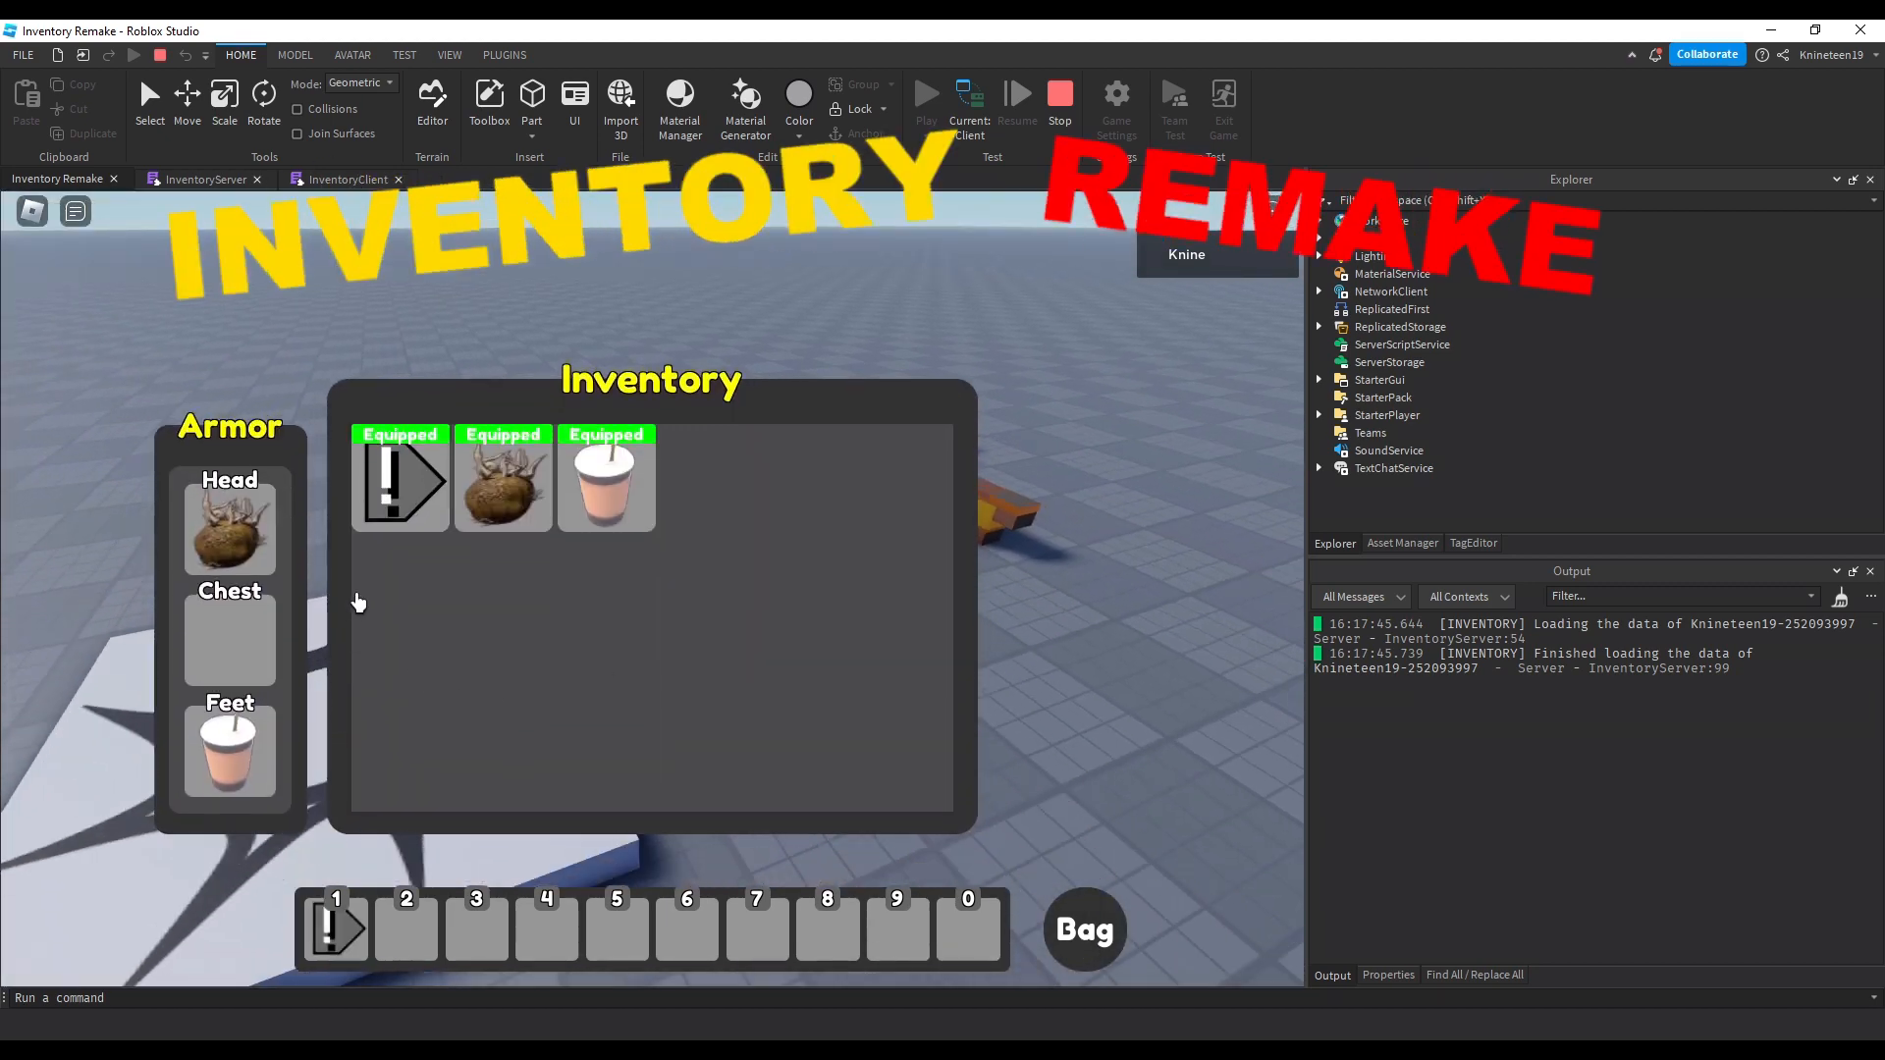
click(1085, 931)
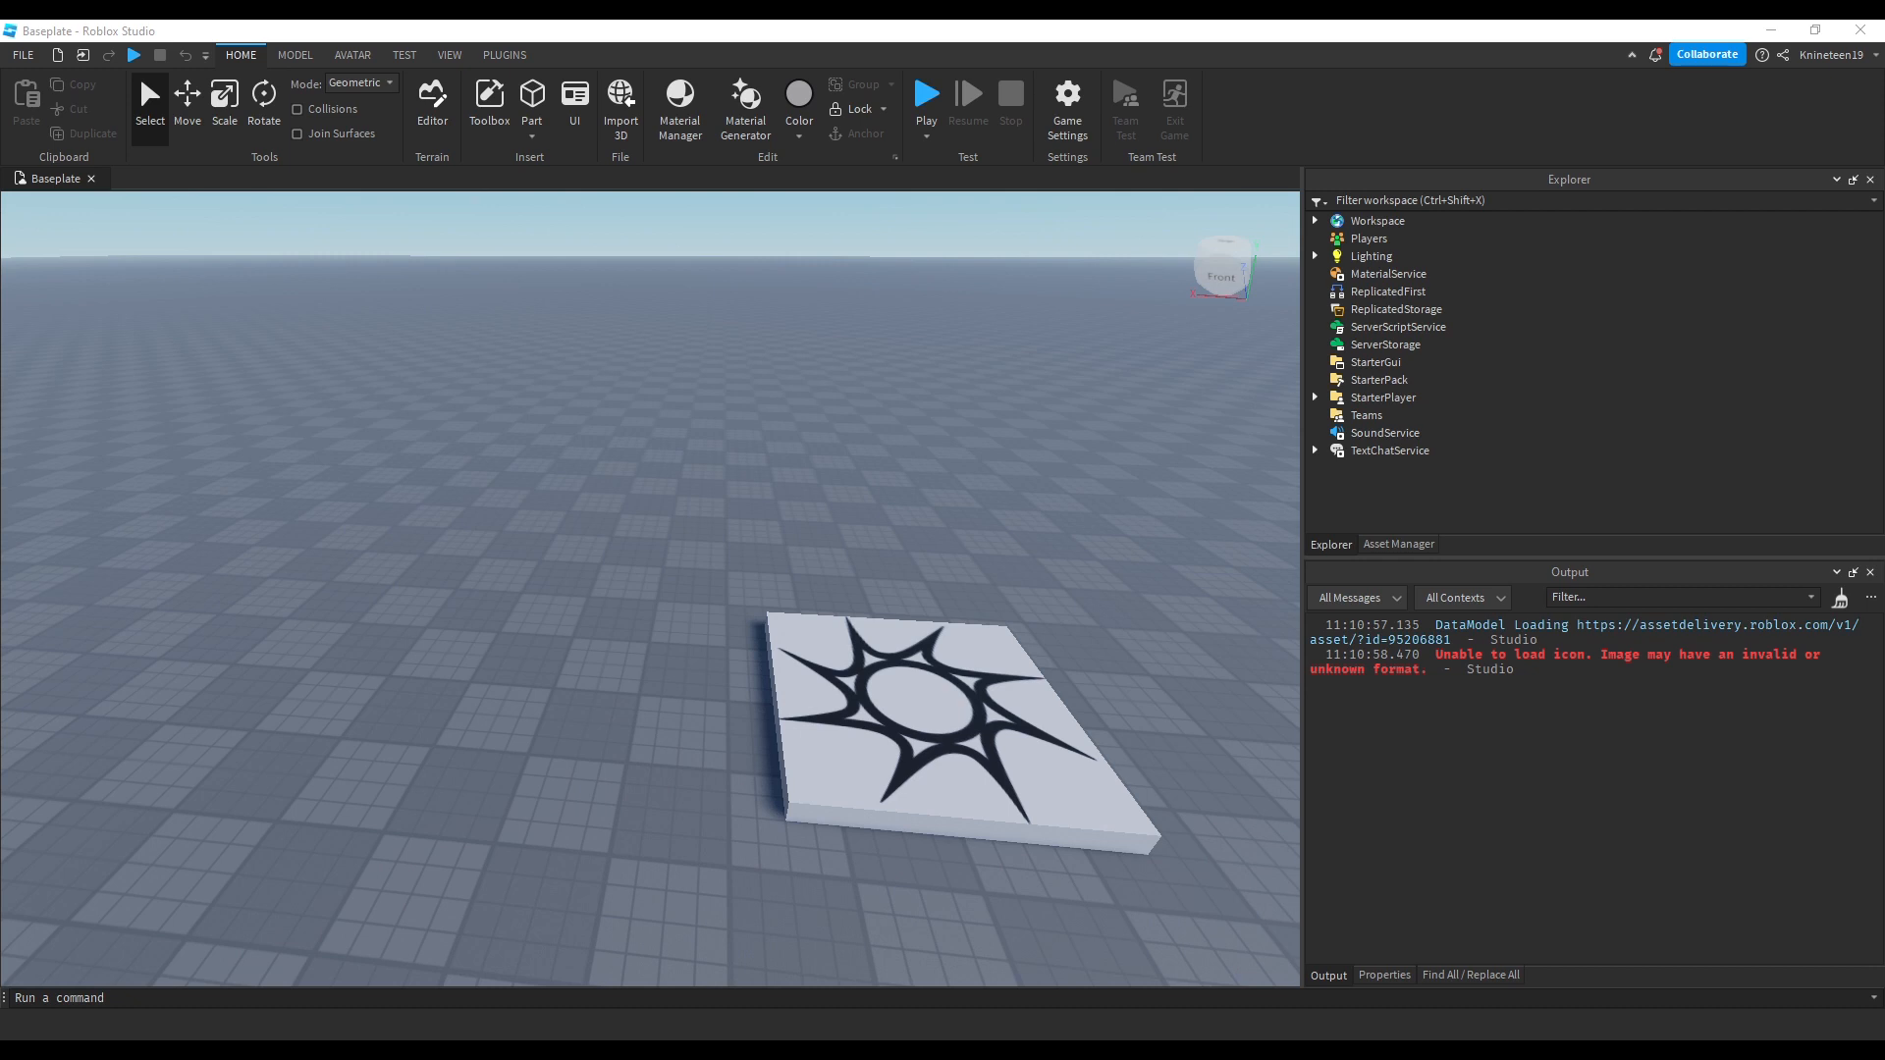
Step: Add a folder named Modules to ReplicatedStorage
right_drag(1236, 591, 1234, 591)
scroll(1235, 591, up, 2)
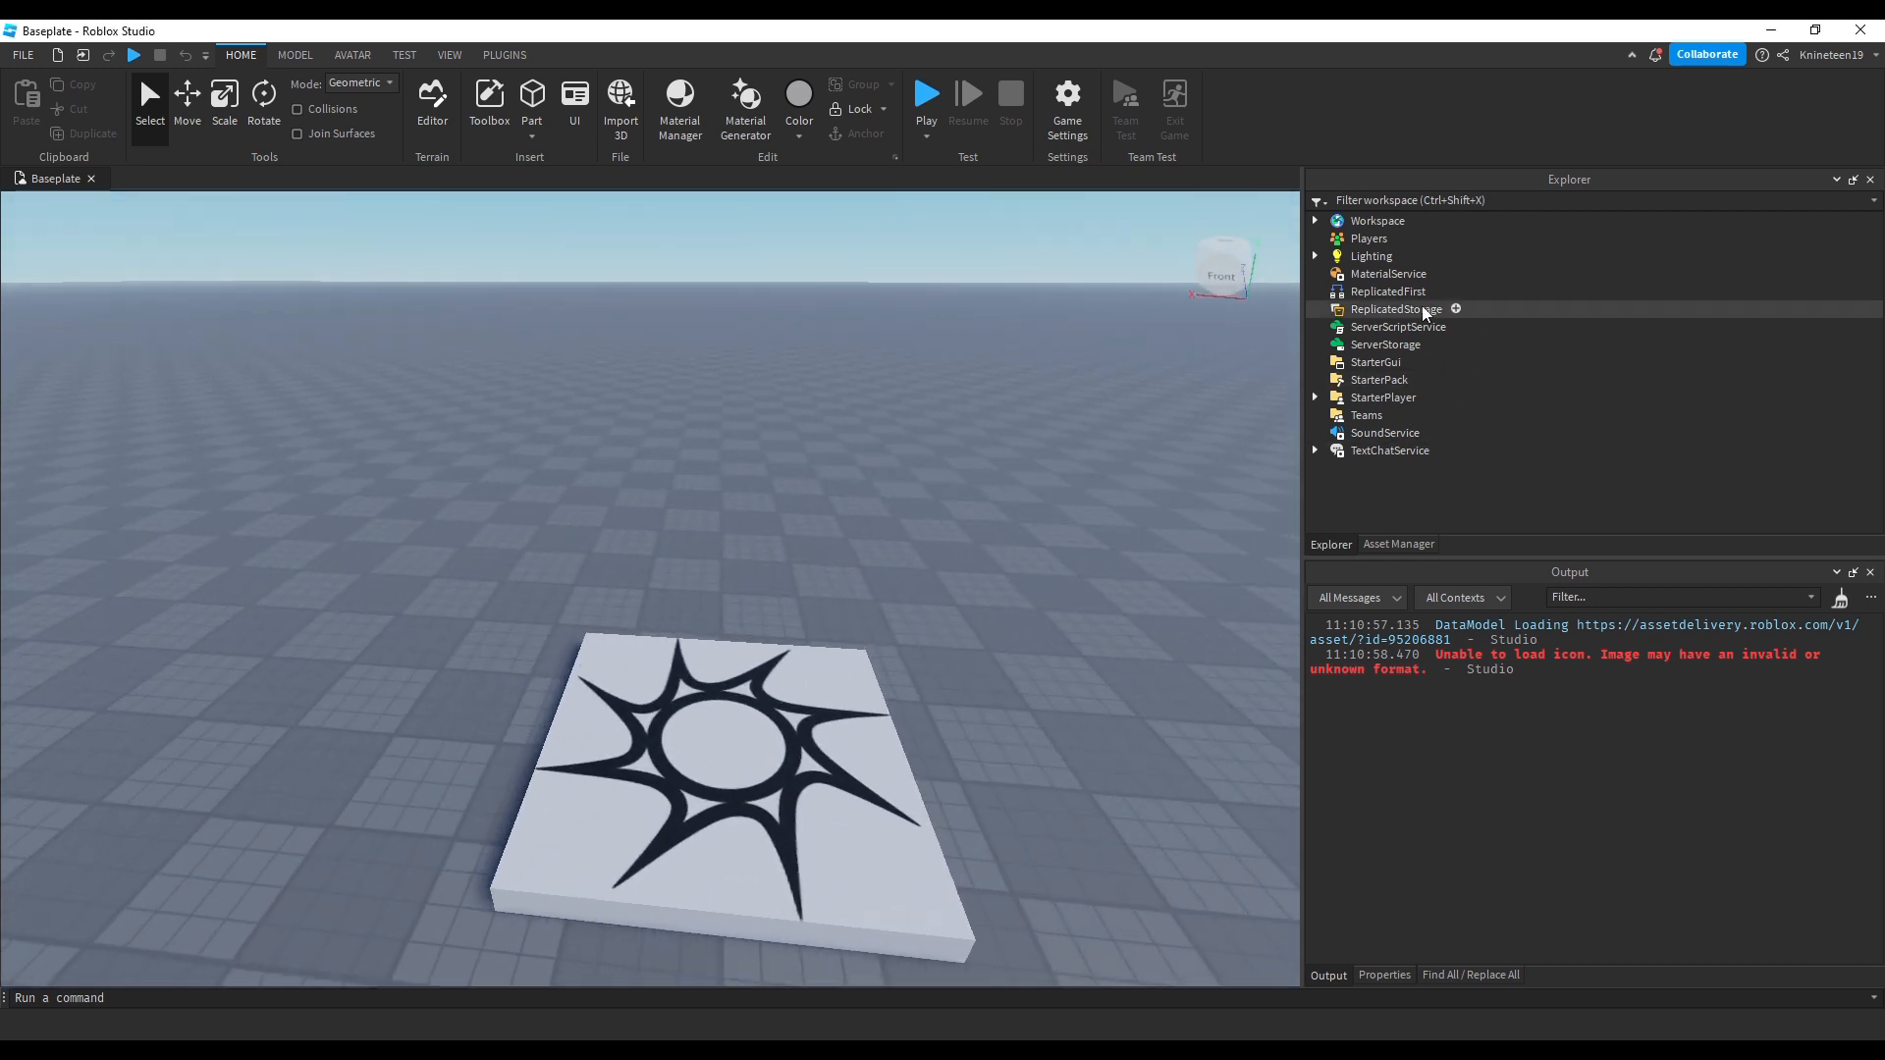
click(1456, 310)
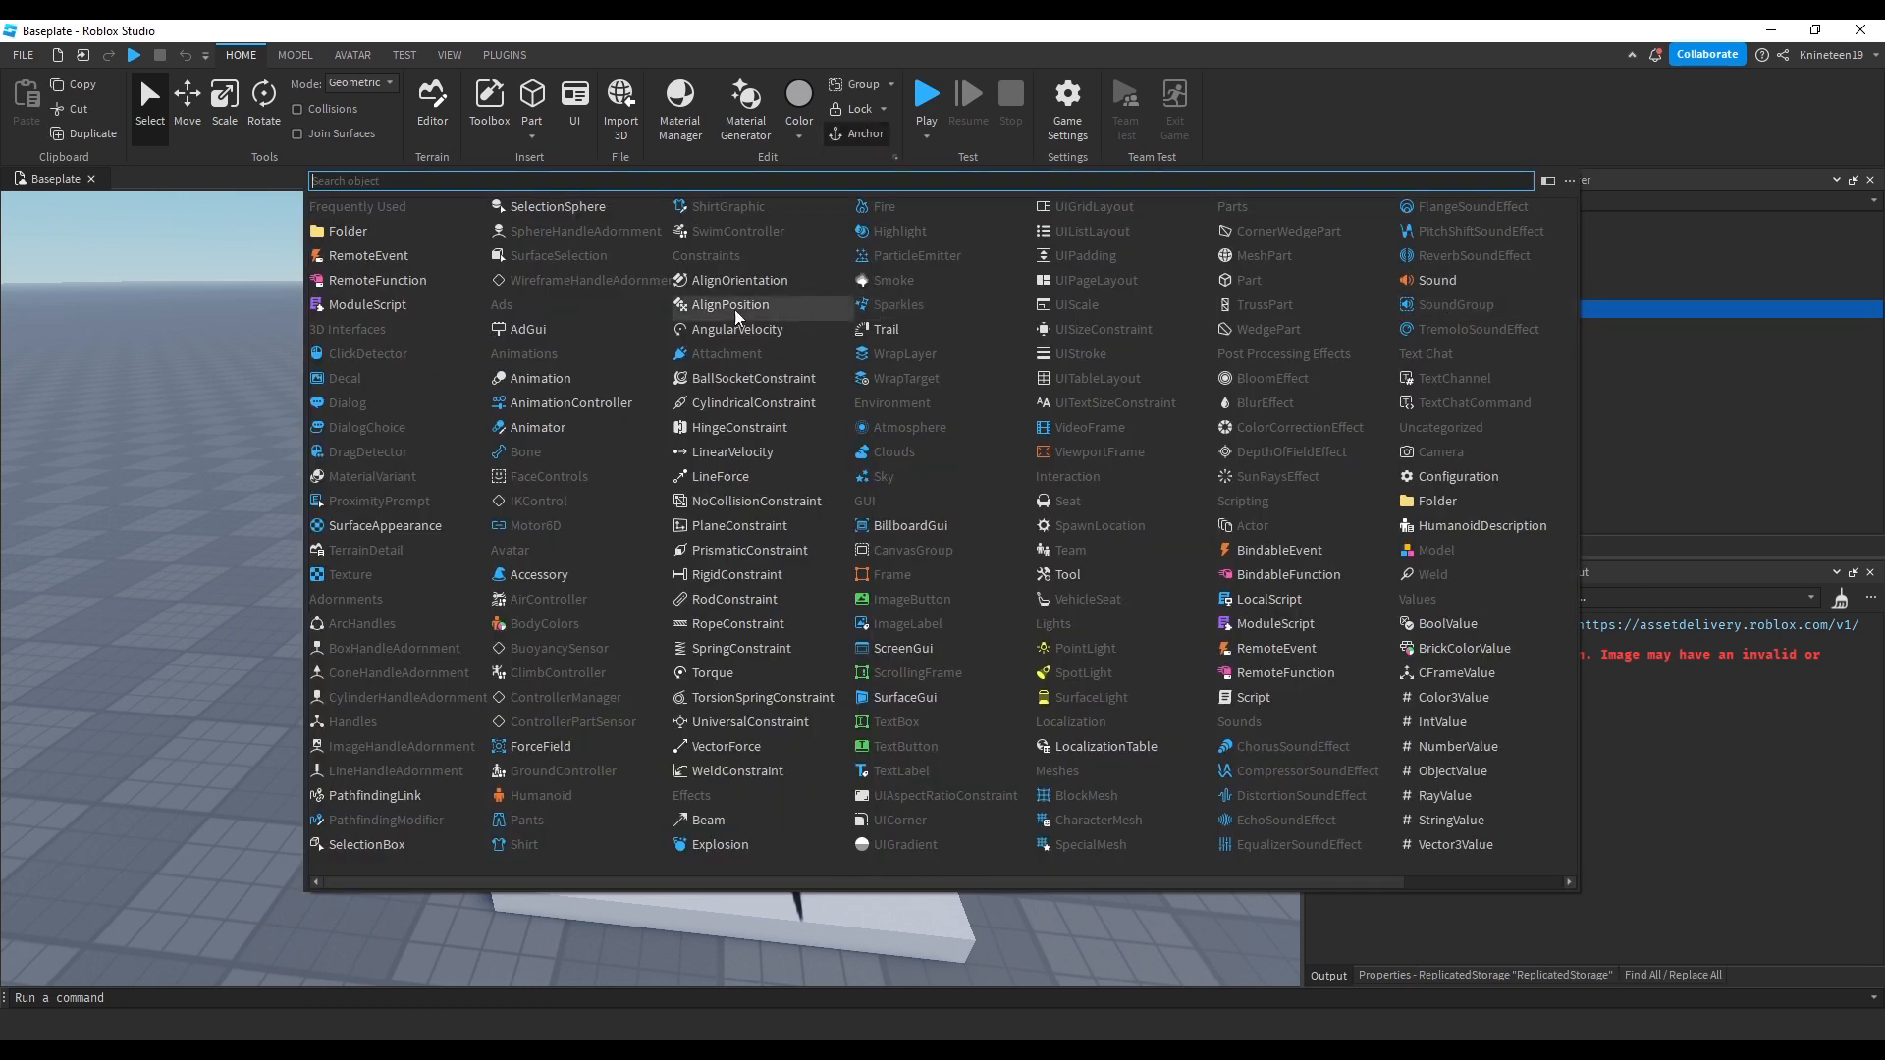
click(354, 242)
click(1343, 306)
click(1417, 326)
click(1670, 331)
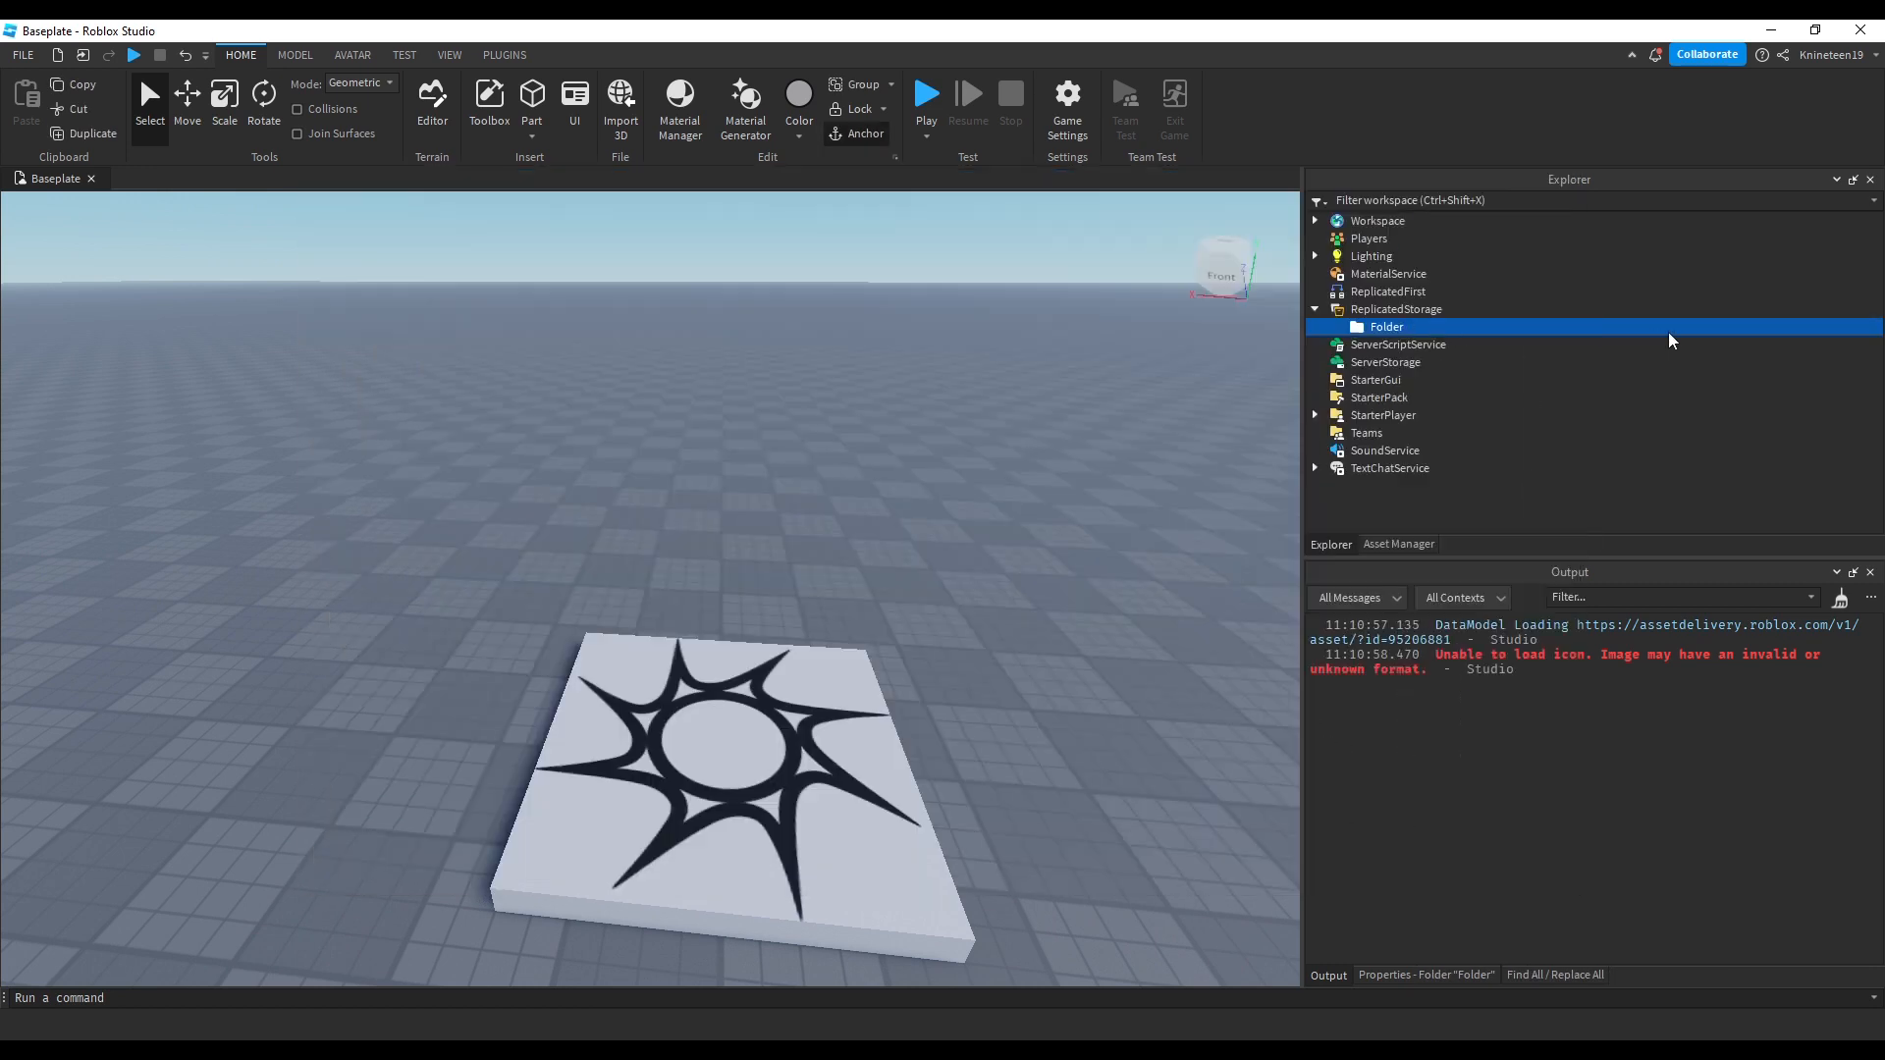
click(1610, 310)
right_click(1532, 332)
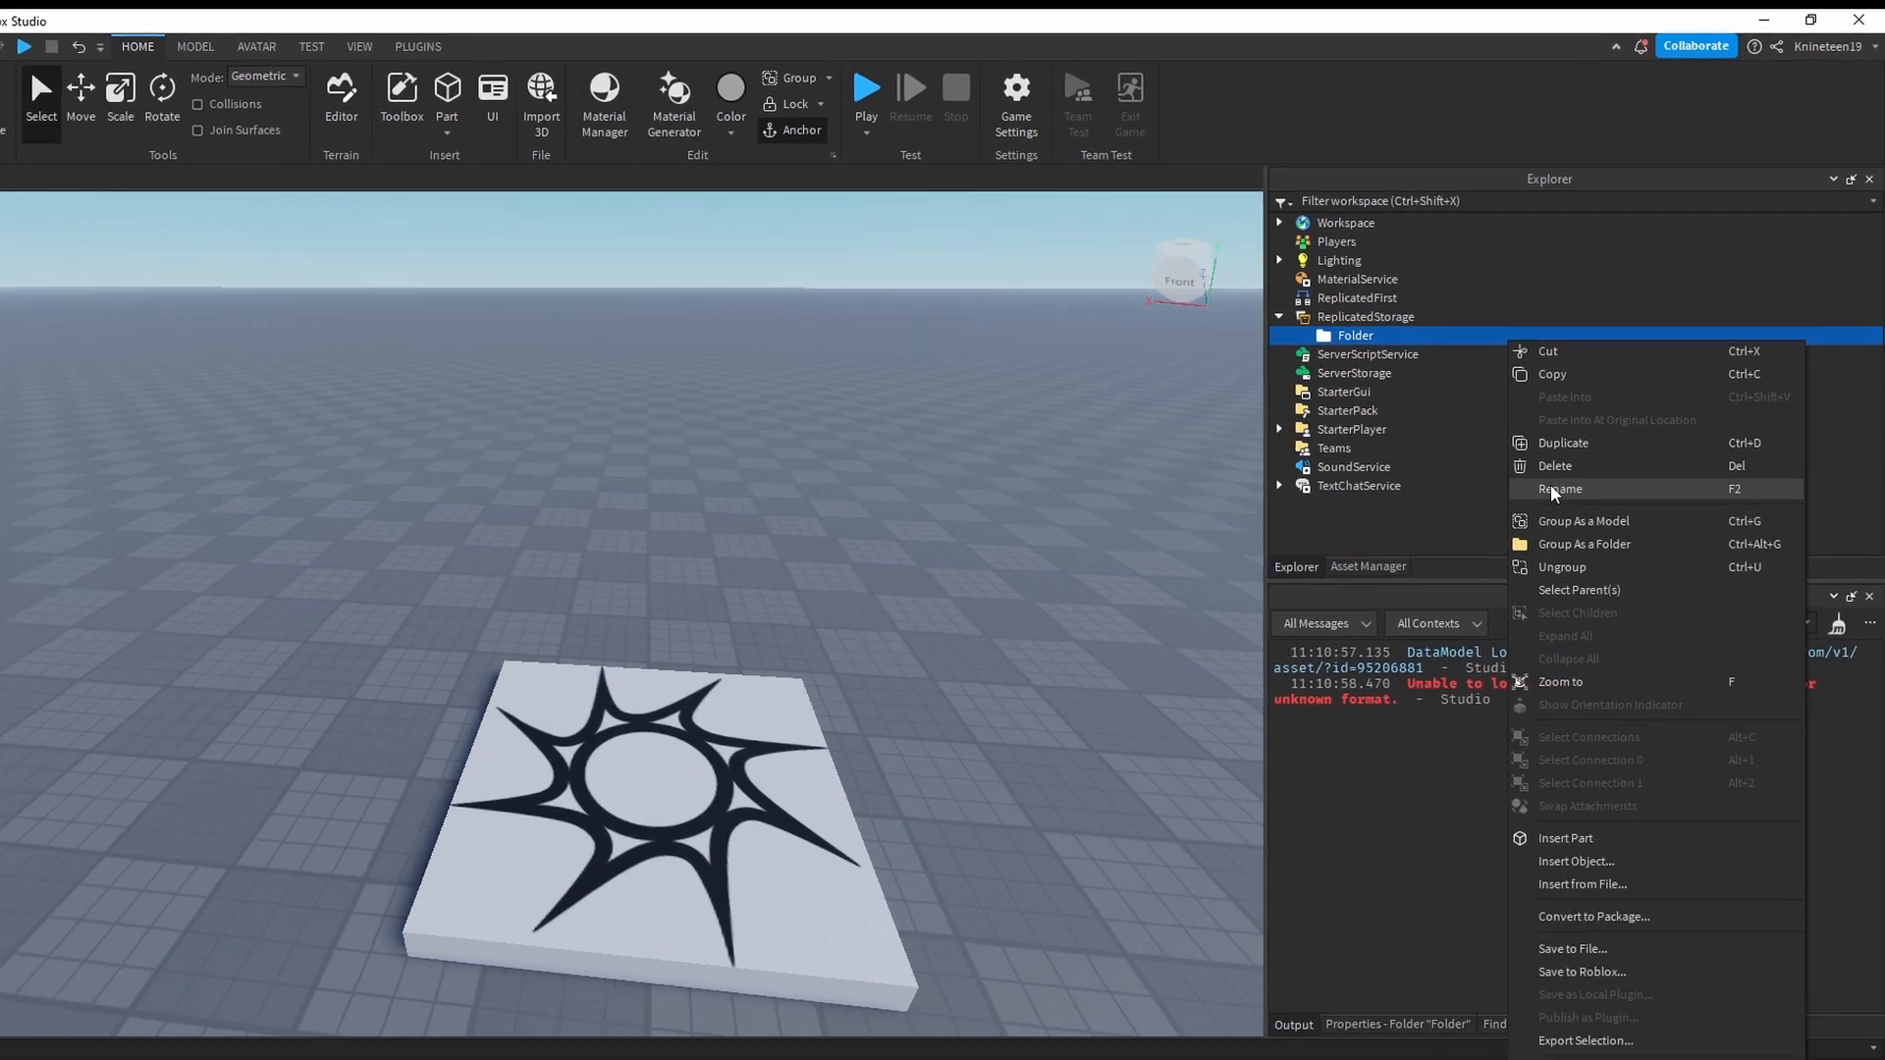
click(1556, 475)
text(Modules)
key(Return)
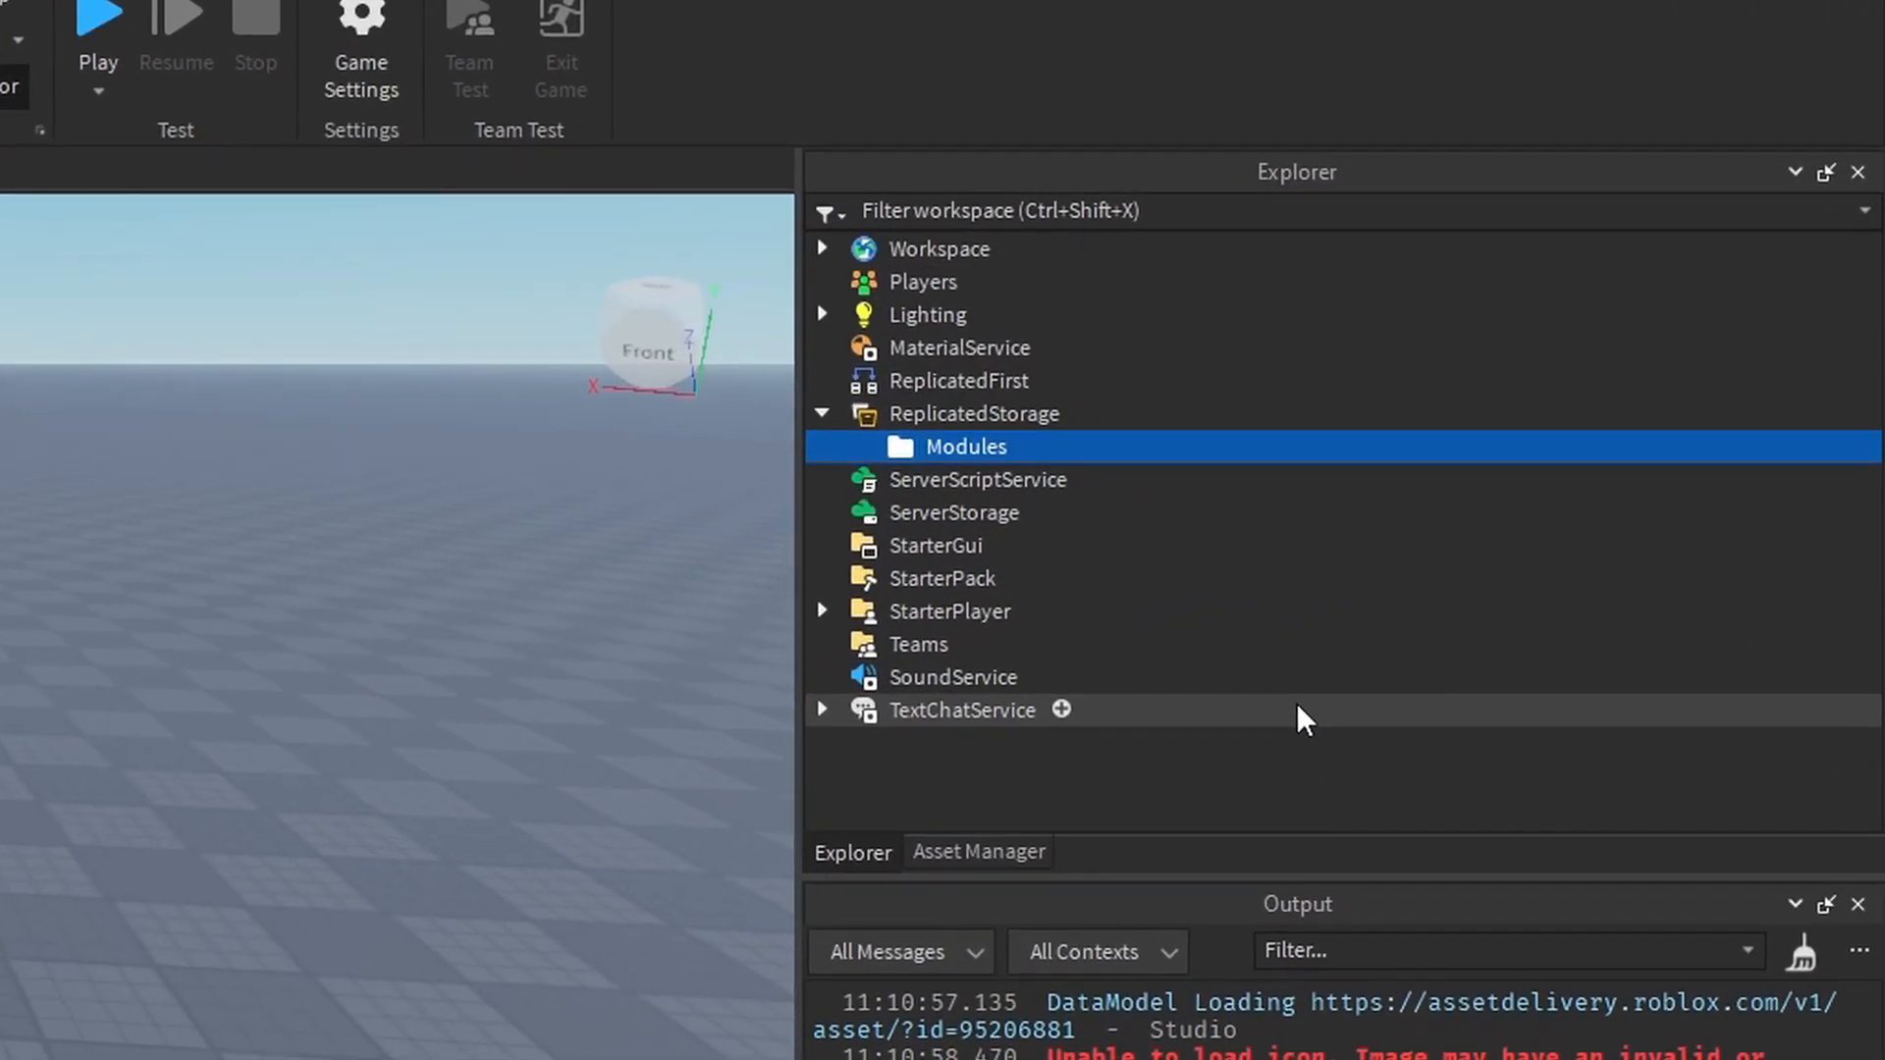
Step: Insert the file Janitor.rbxm into the Modules folder
click(1034, 447)
key(Escape)
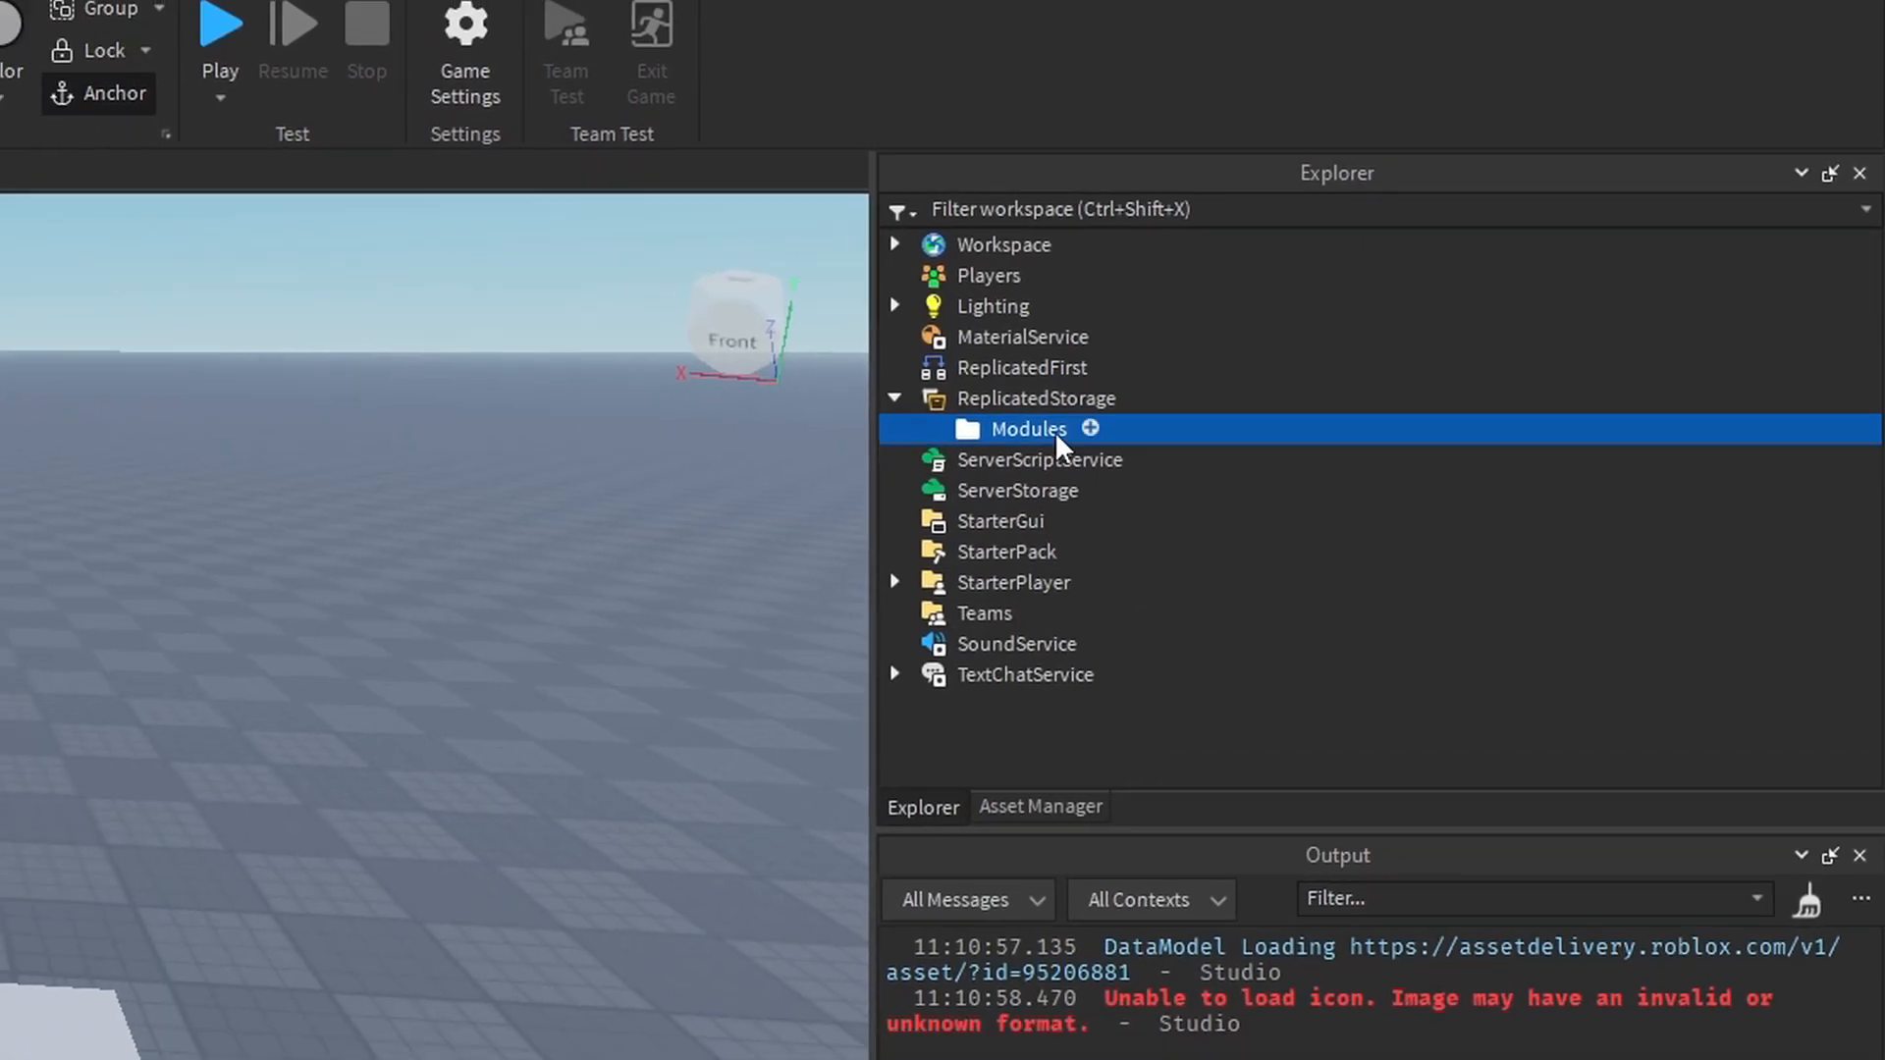
right_click(930, 441)
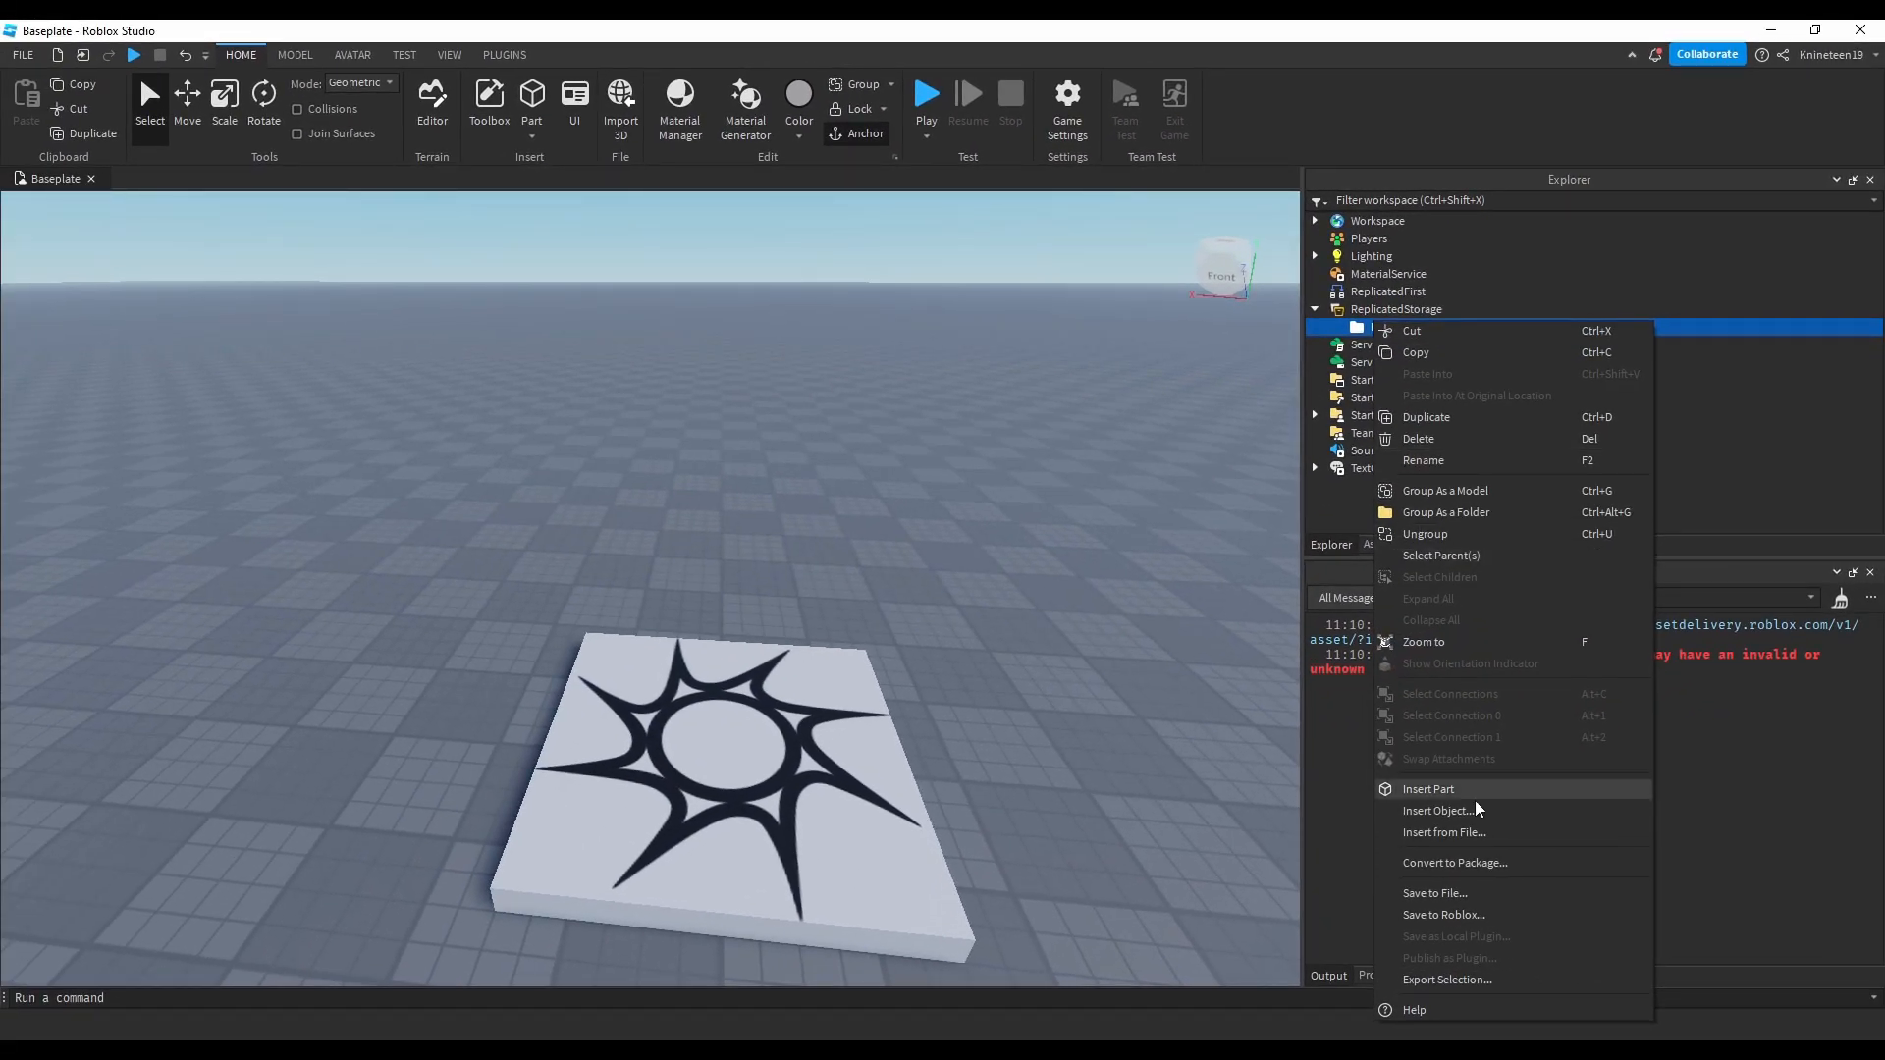
click(1434, 833)
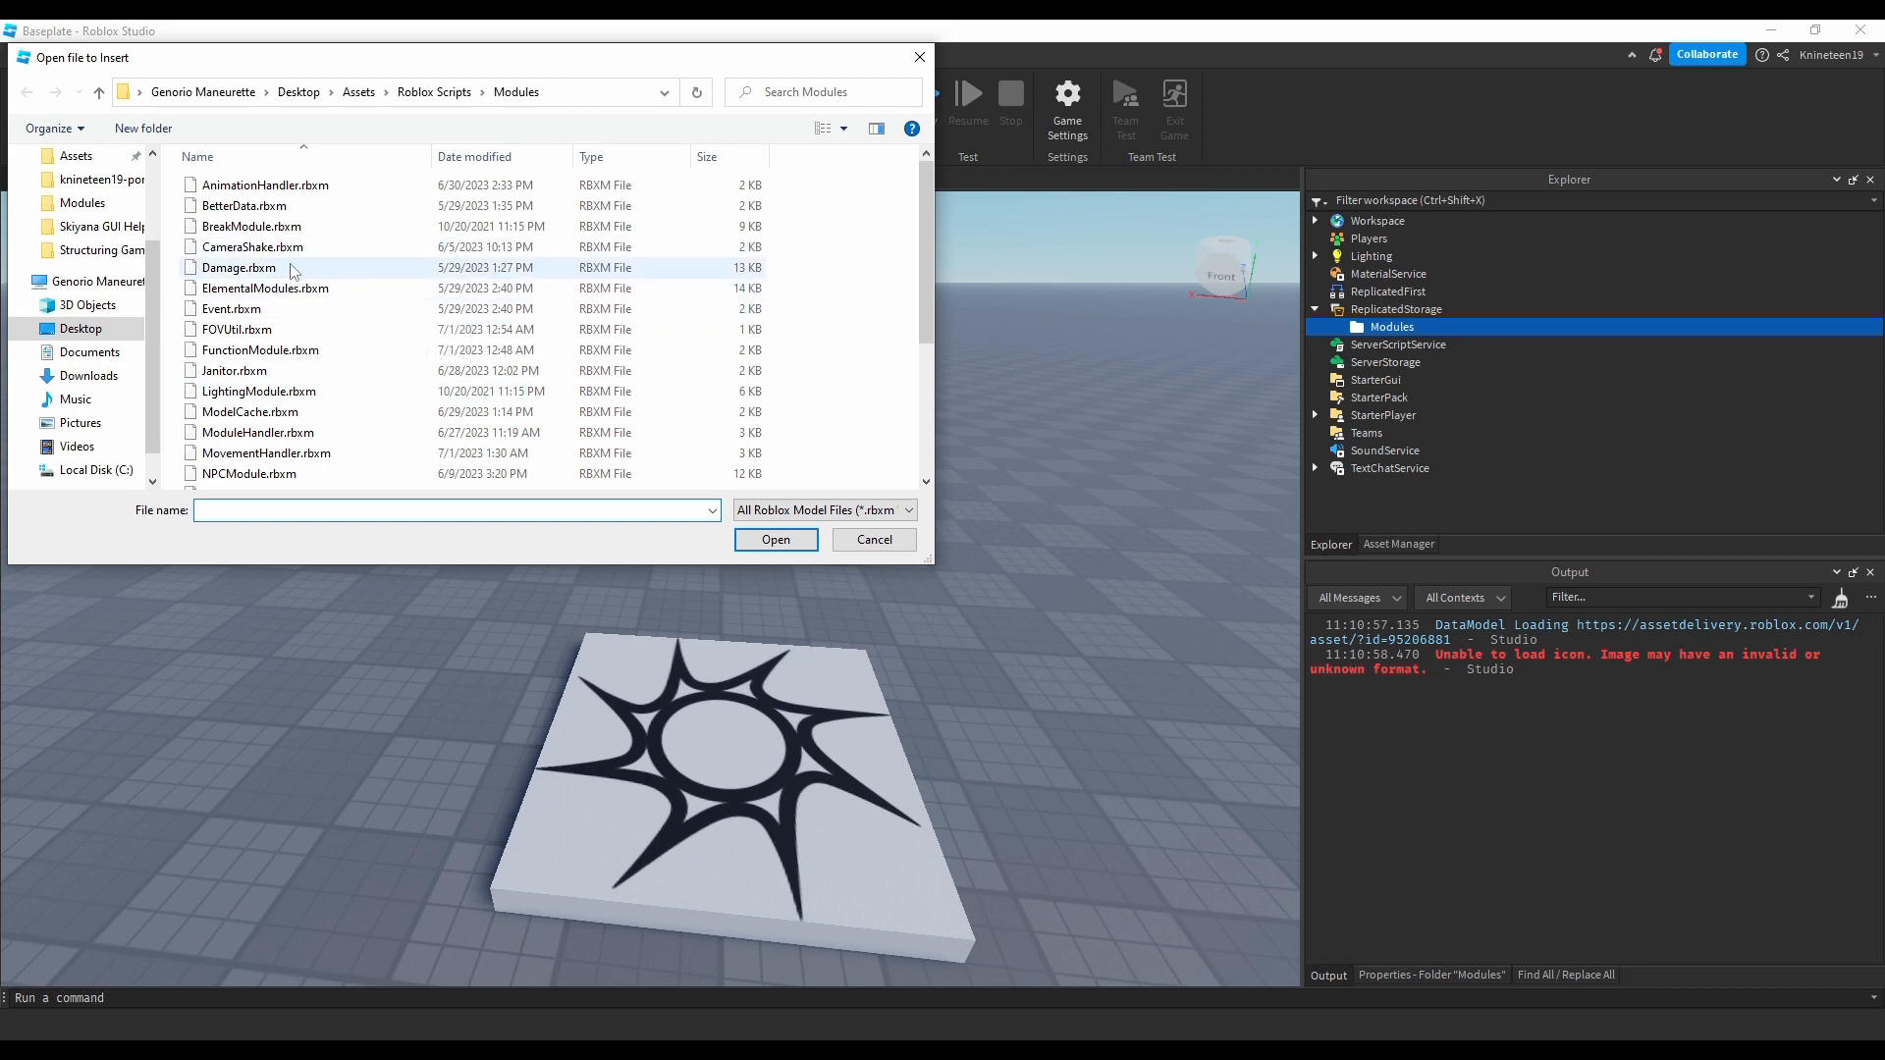
double_click(245, 371)
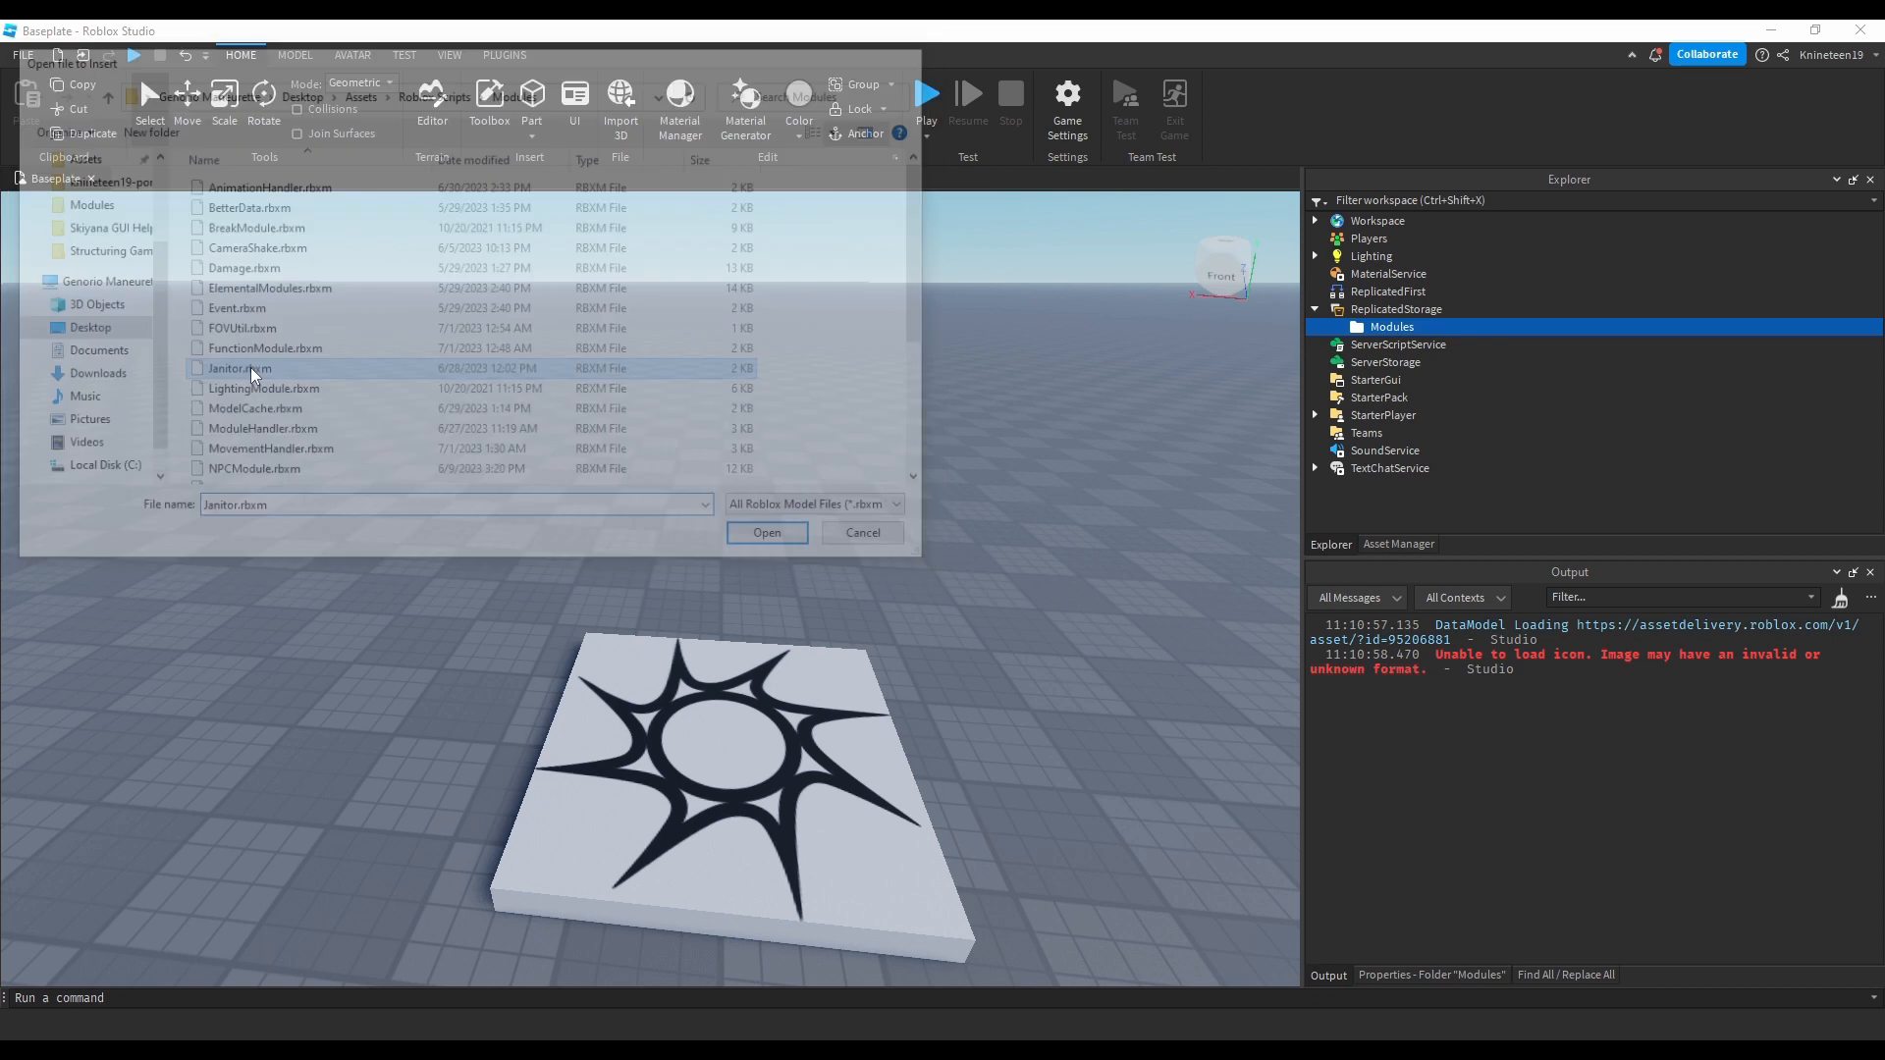
Step: Insert the file Signal.rbxm into the Modules folder
click(1386, 327)
right_click(1386, 327)
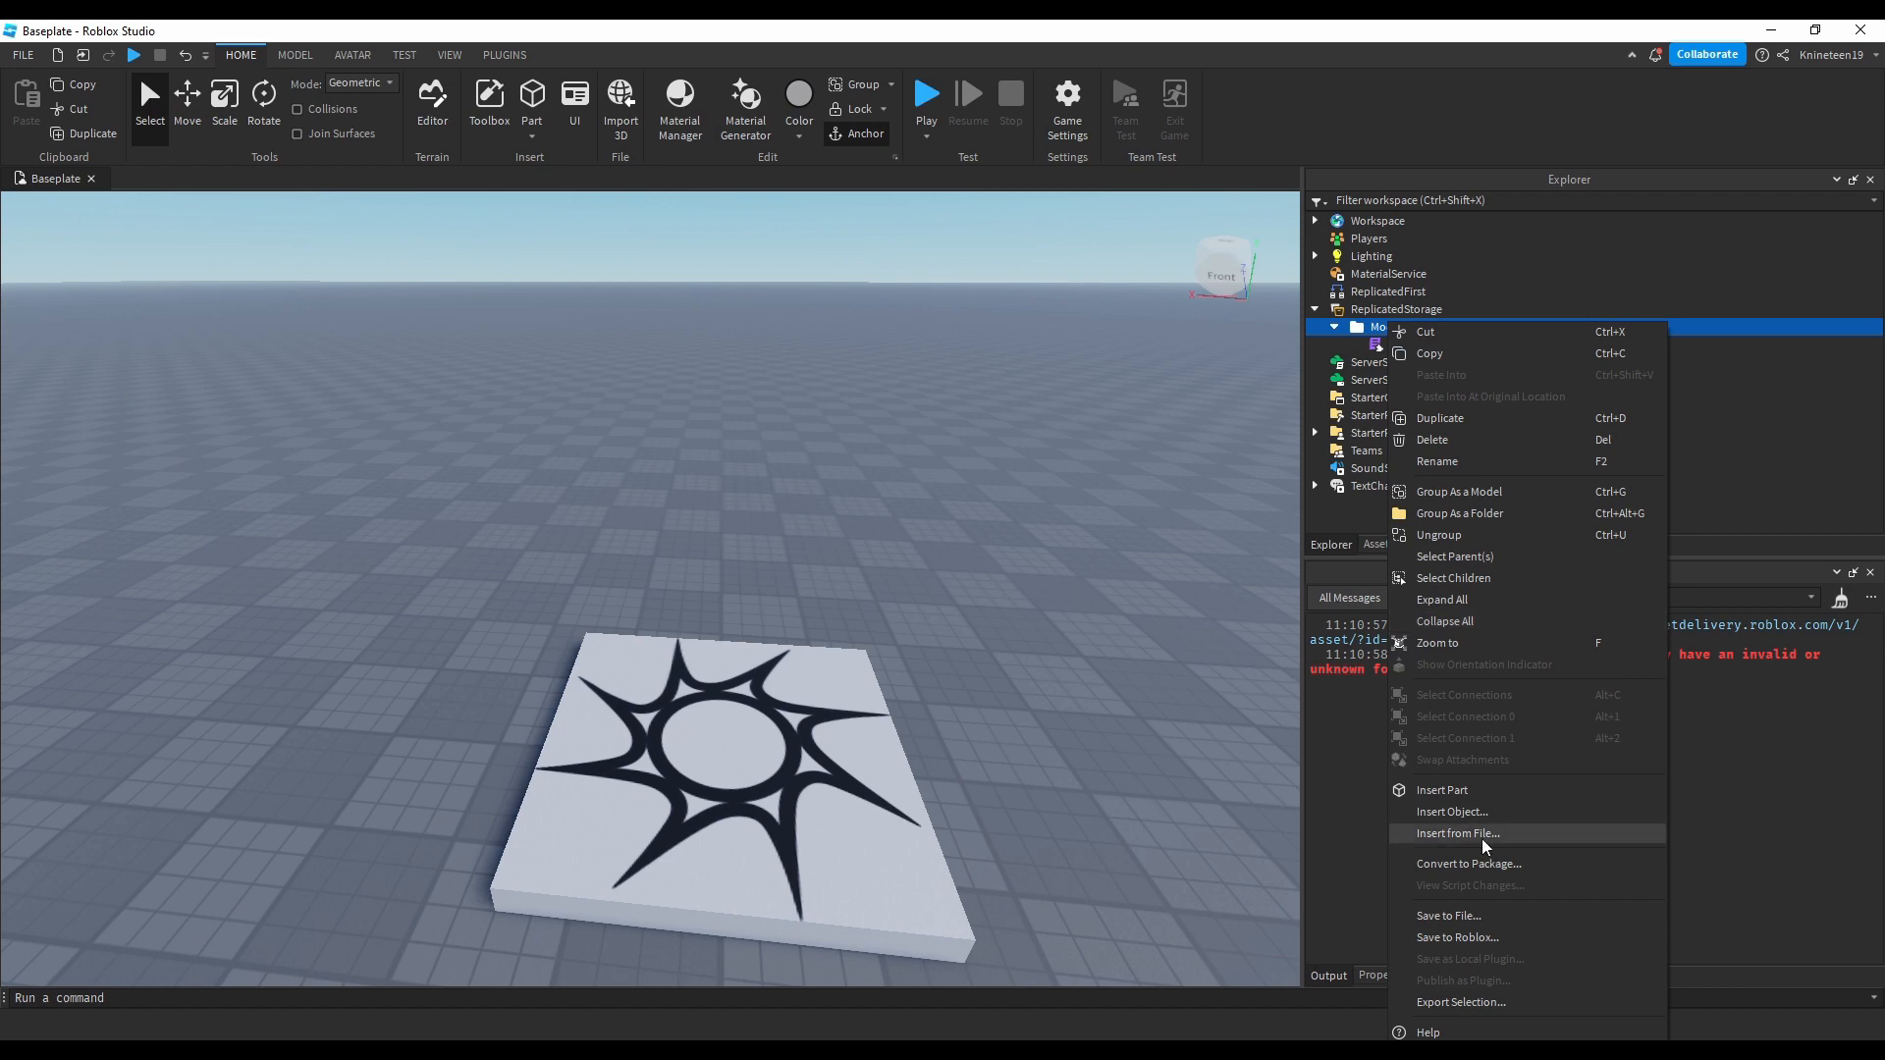
click(1462, 833)
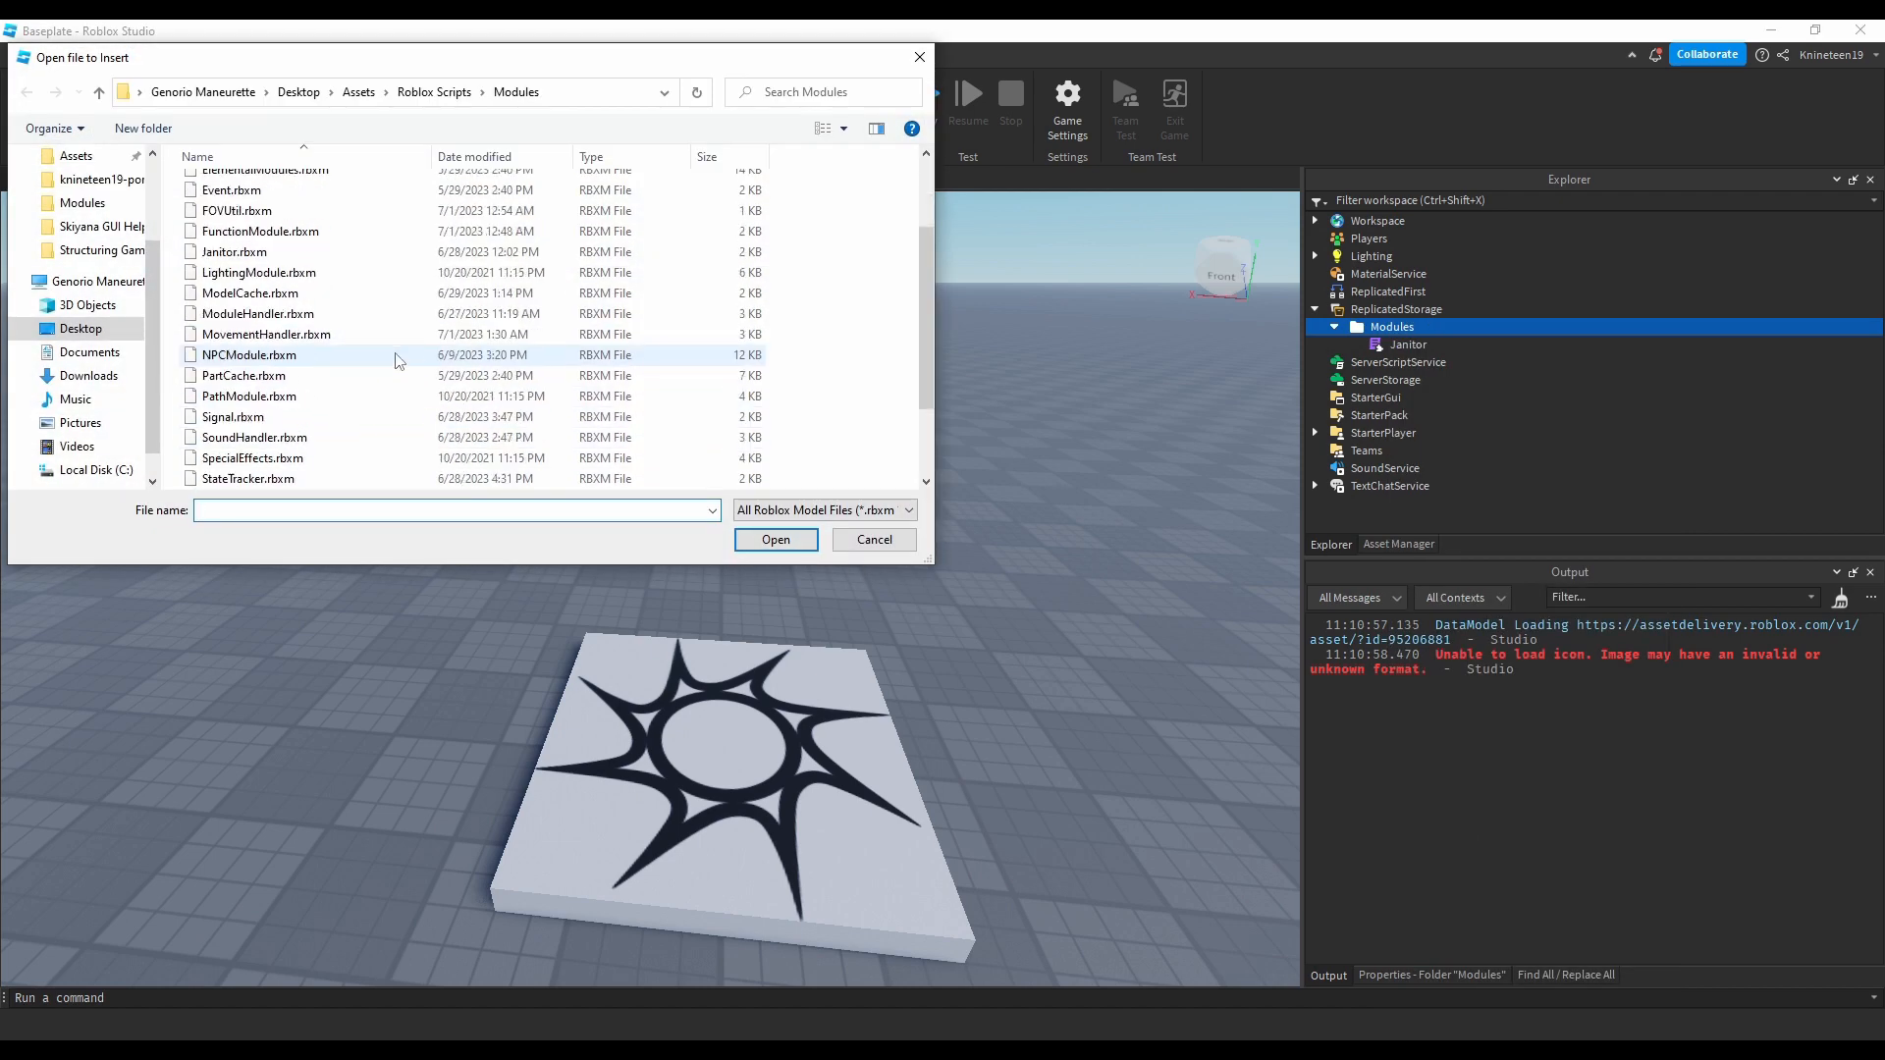
double_click(244, 360)
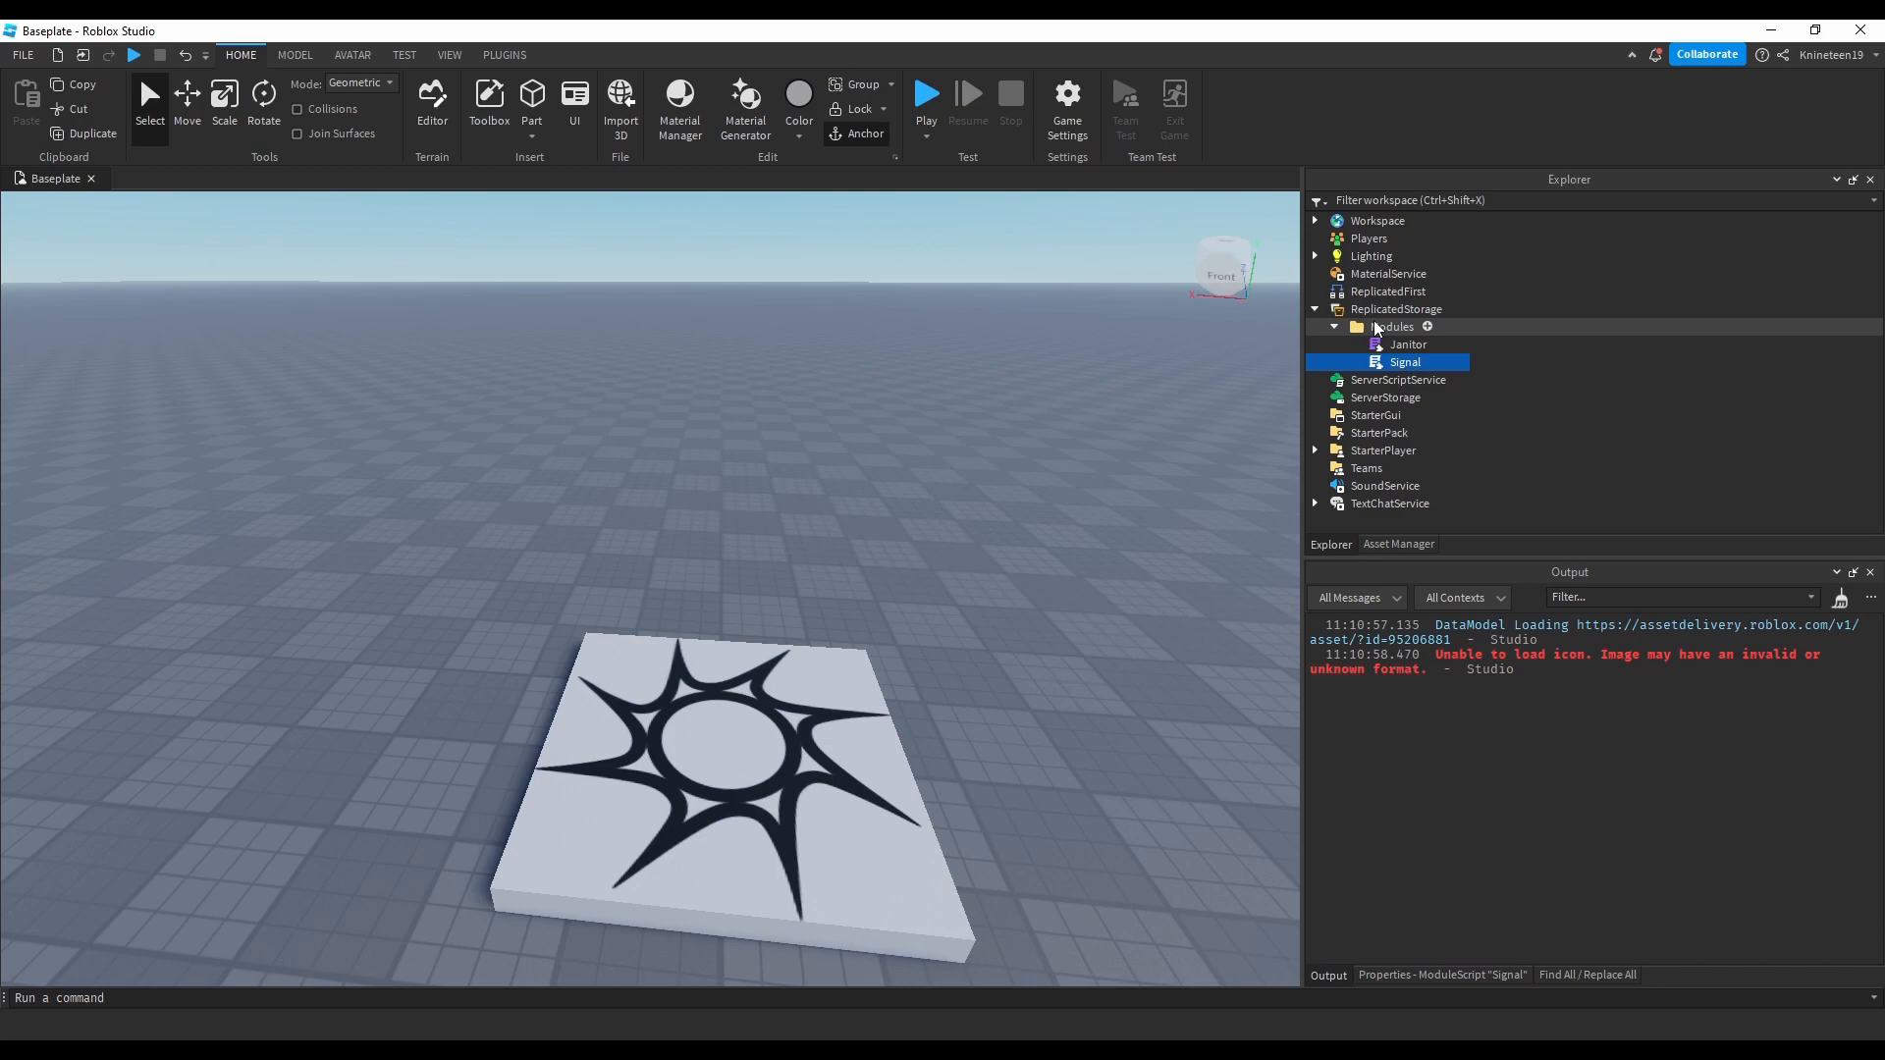
Step: Examine the code of the Janitor module and the collapsed function list of the Signal module
double_click(1406, 345)
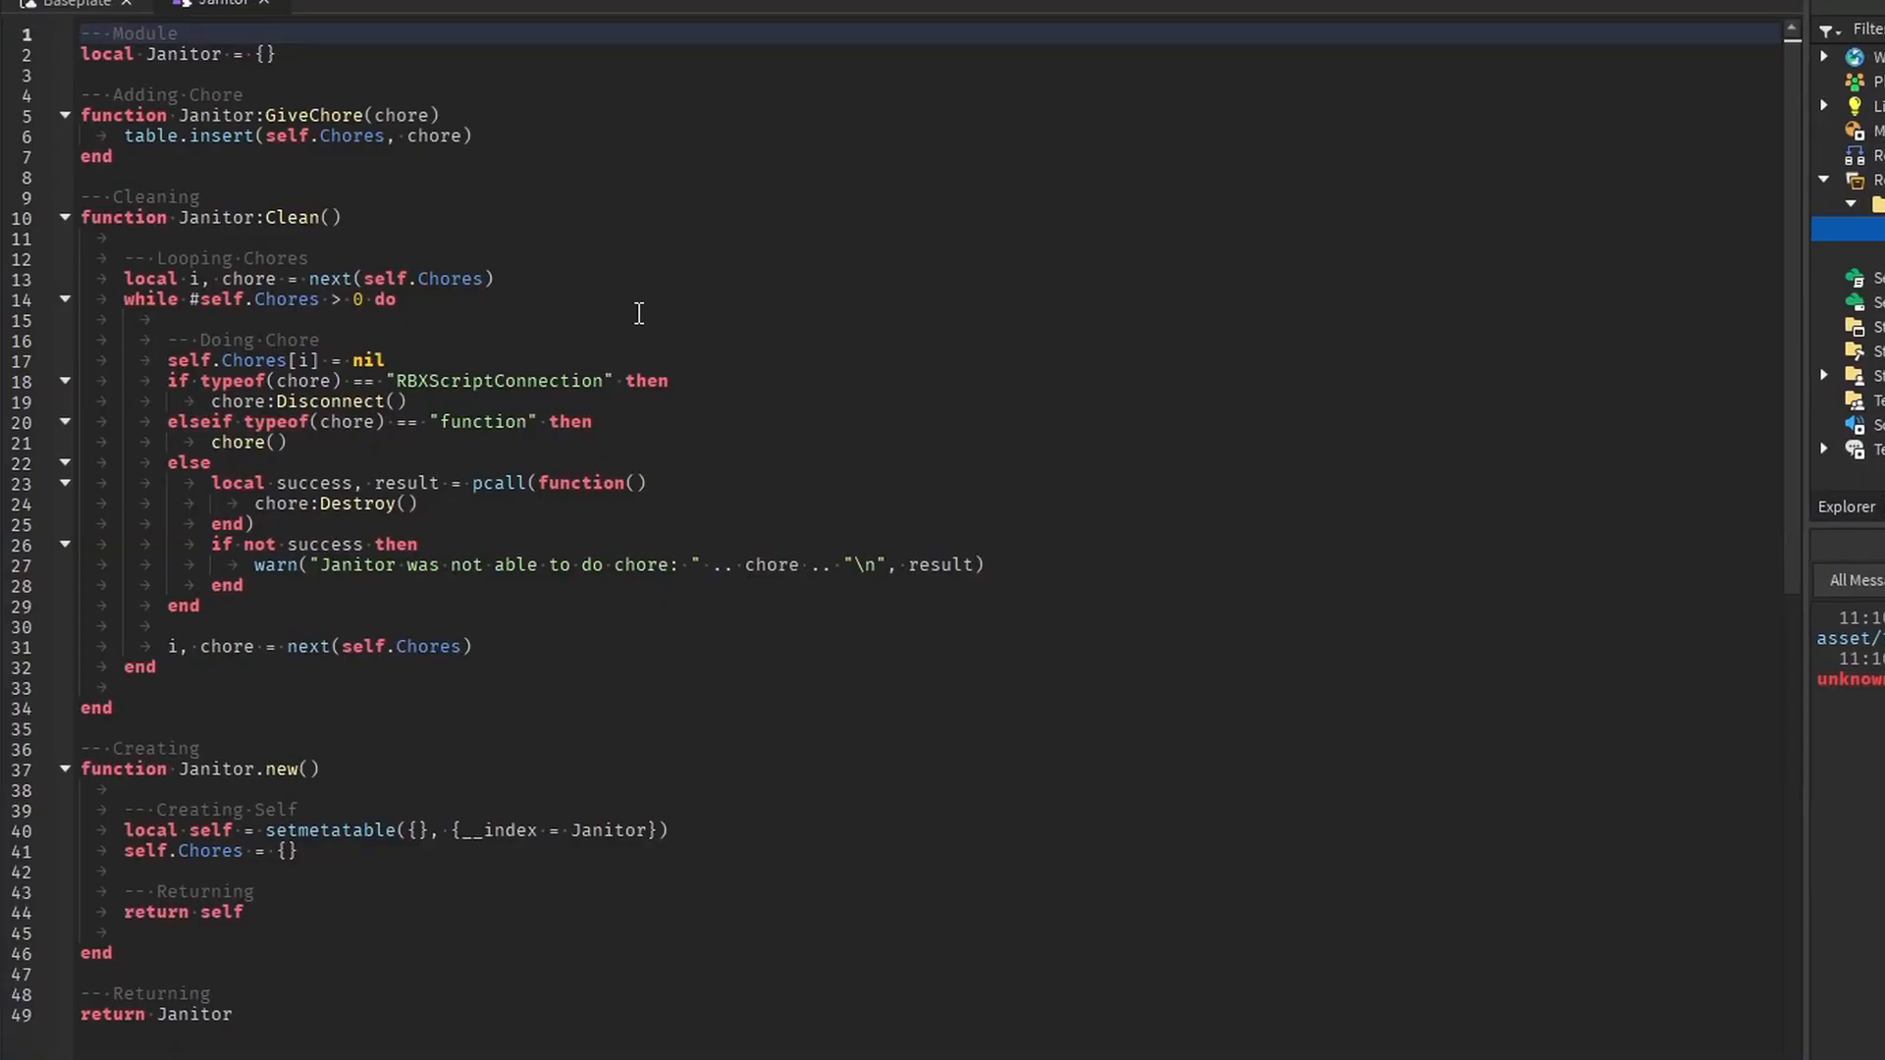
click(459, 415)
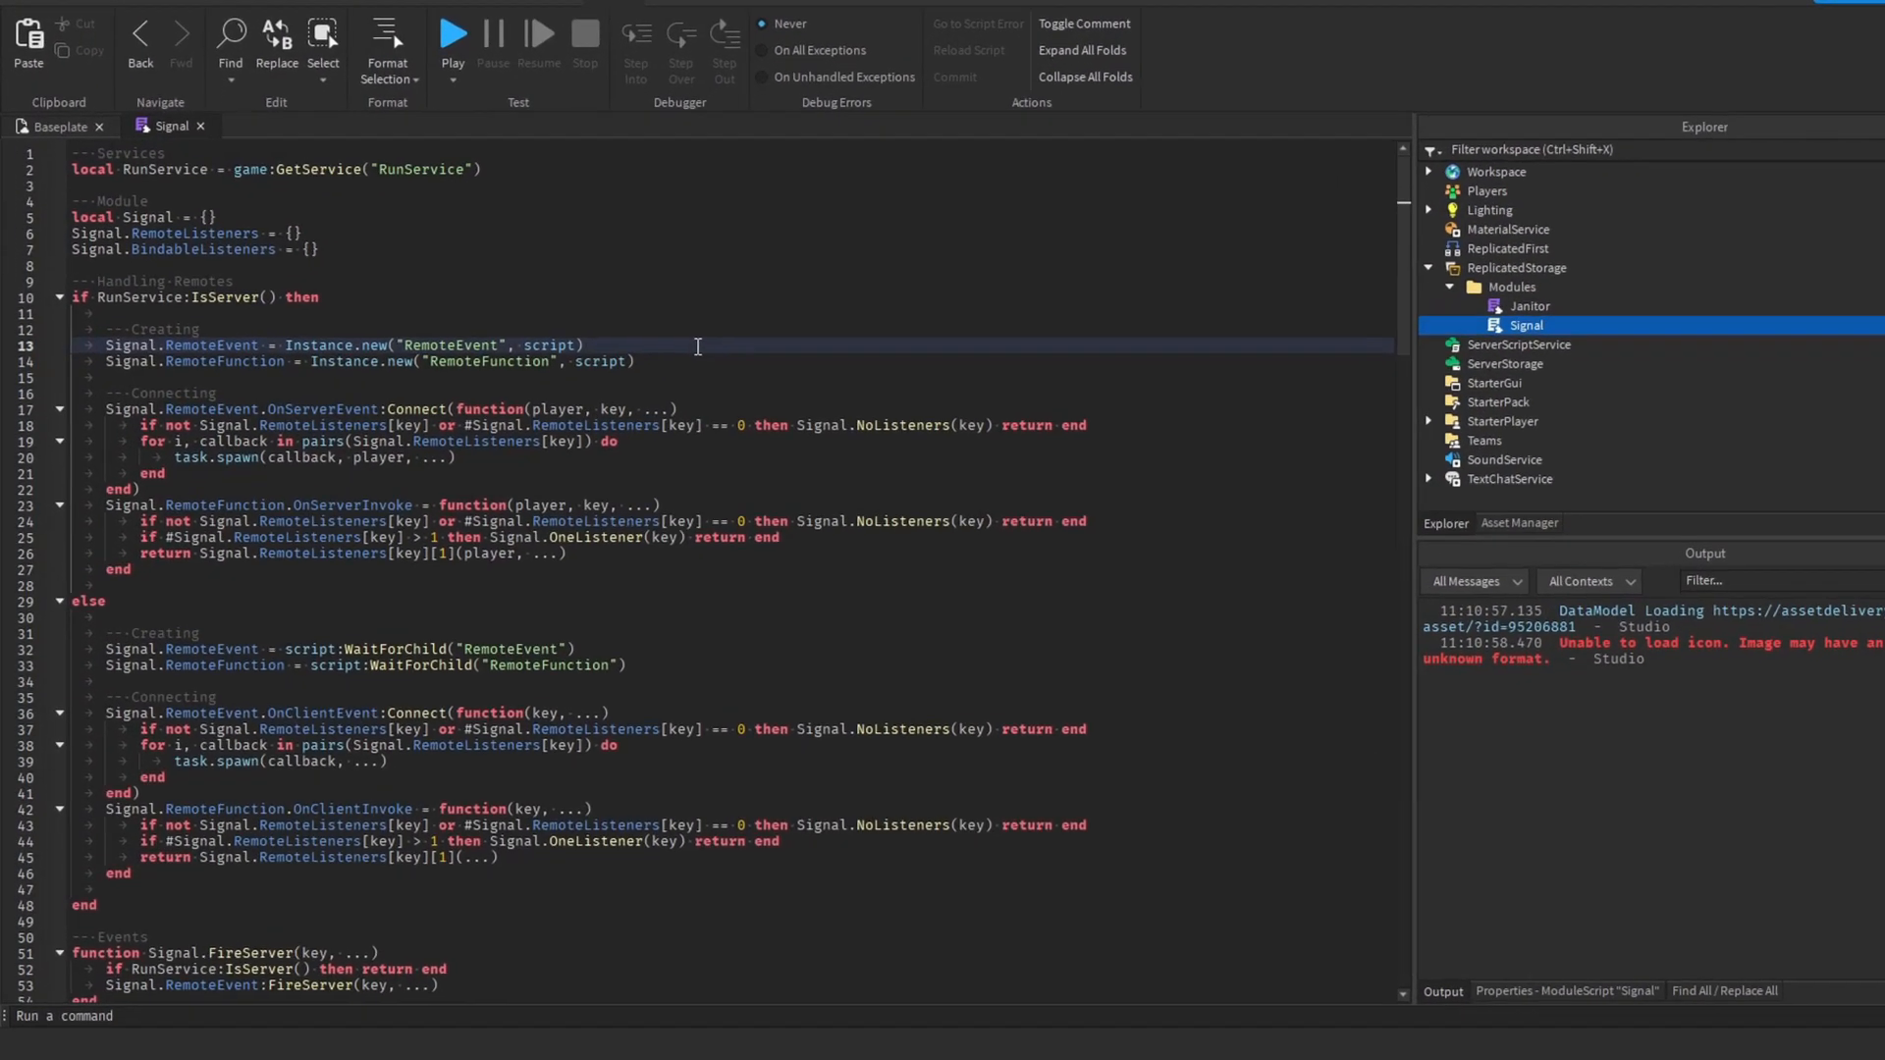
key(ctrl+alt+shift+Left)
scroll(573, 285, down, 10)
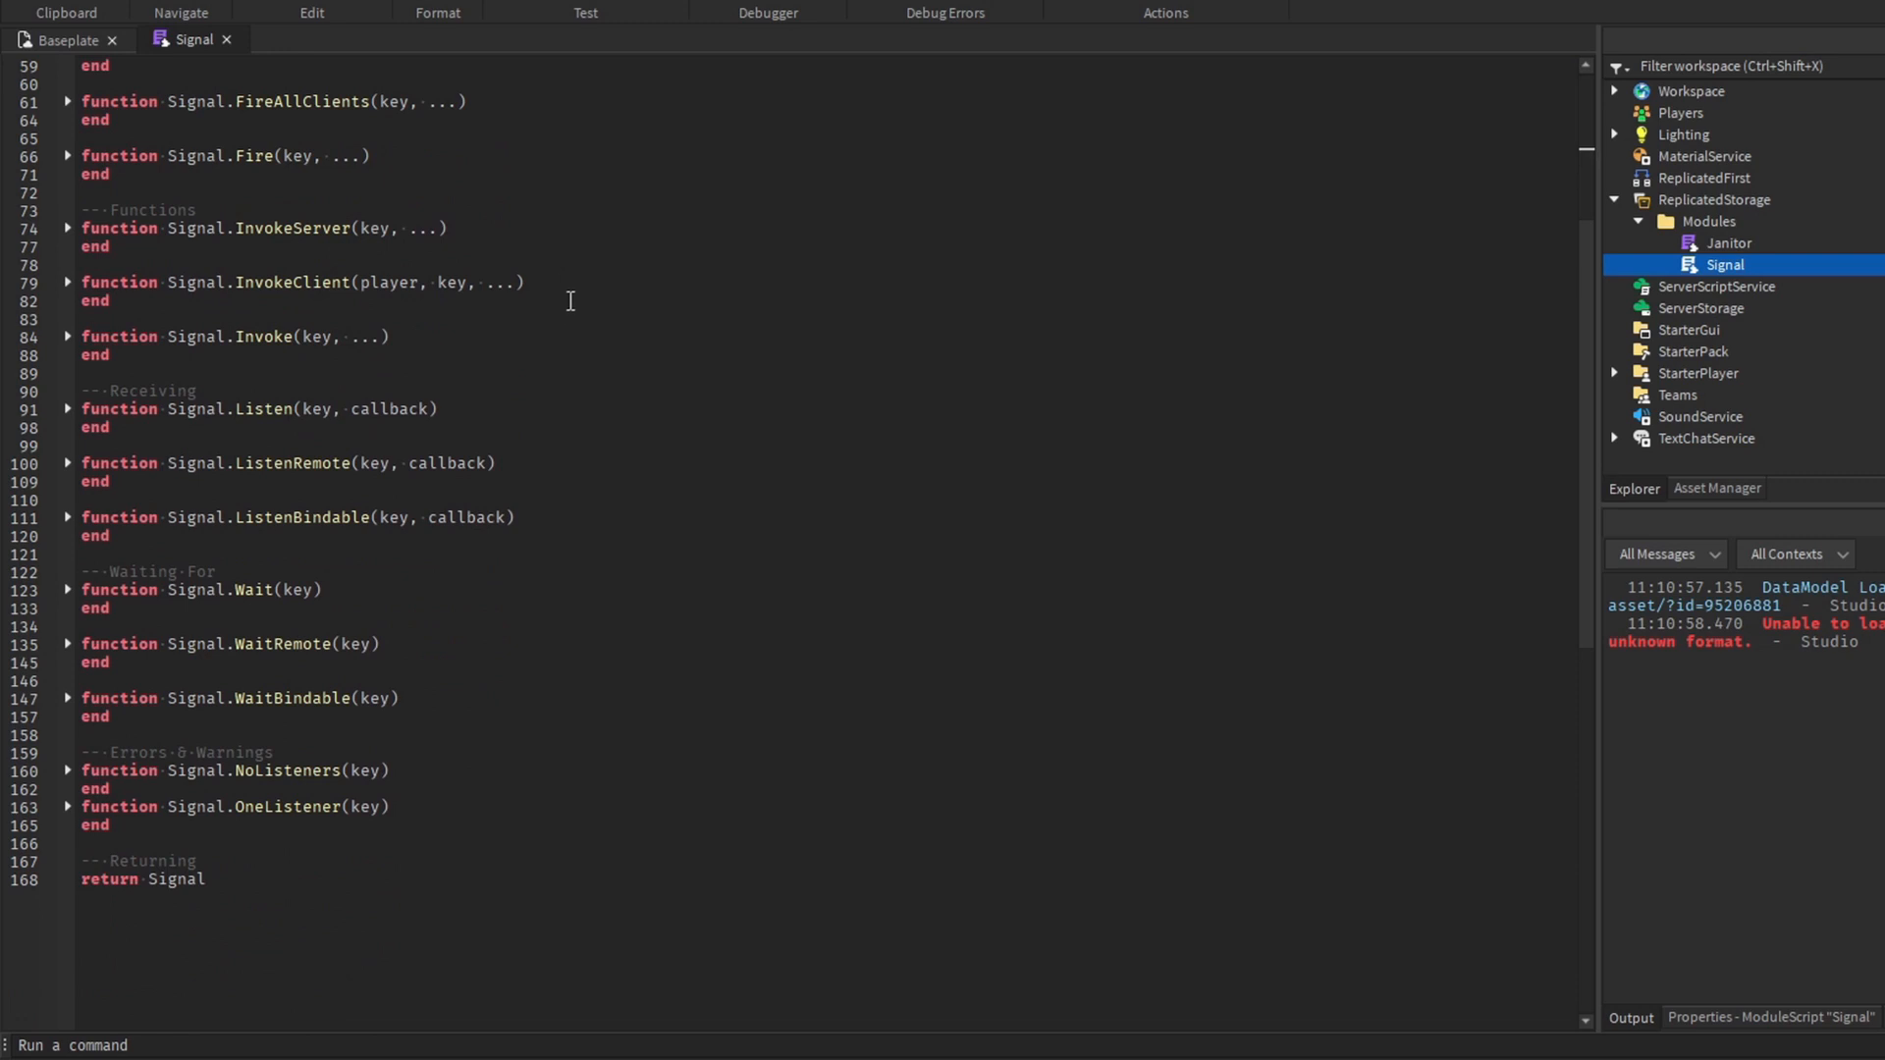
scroll(545, 657, up, 6)
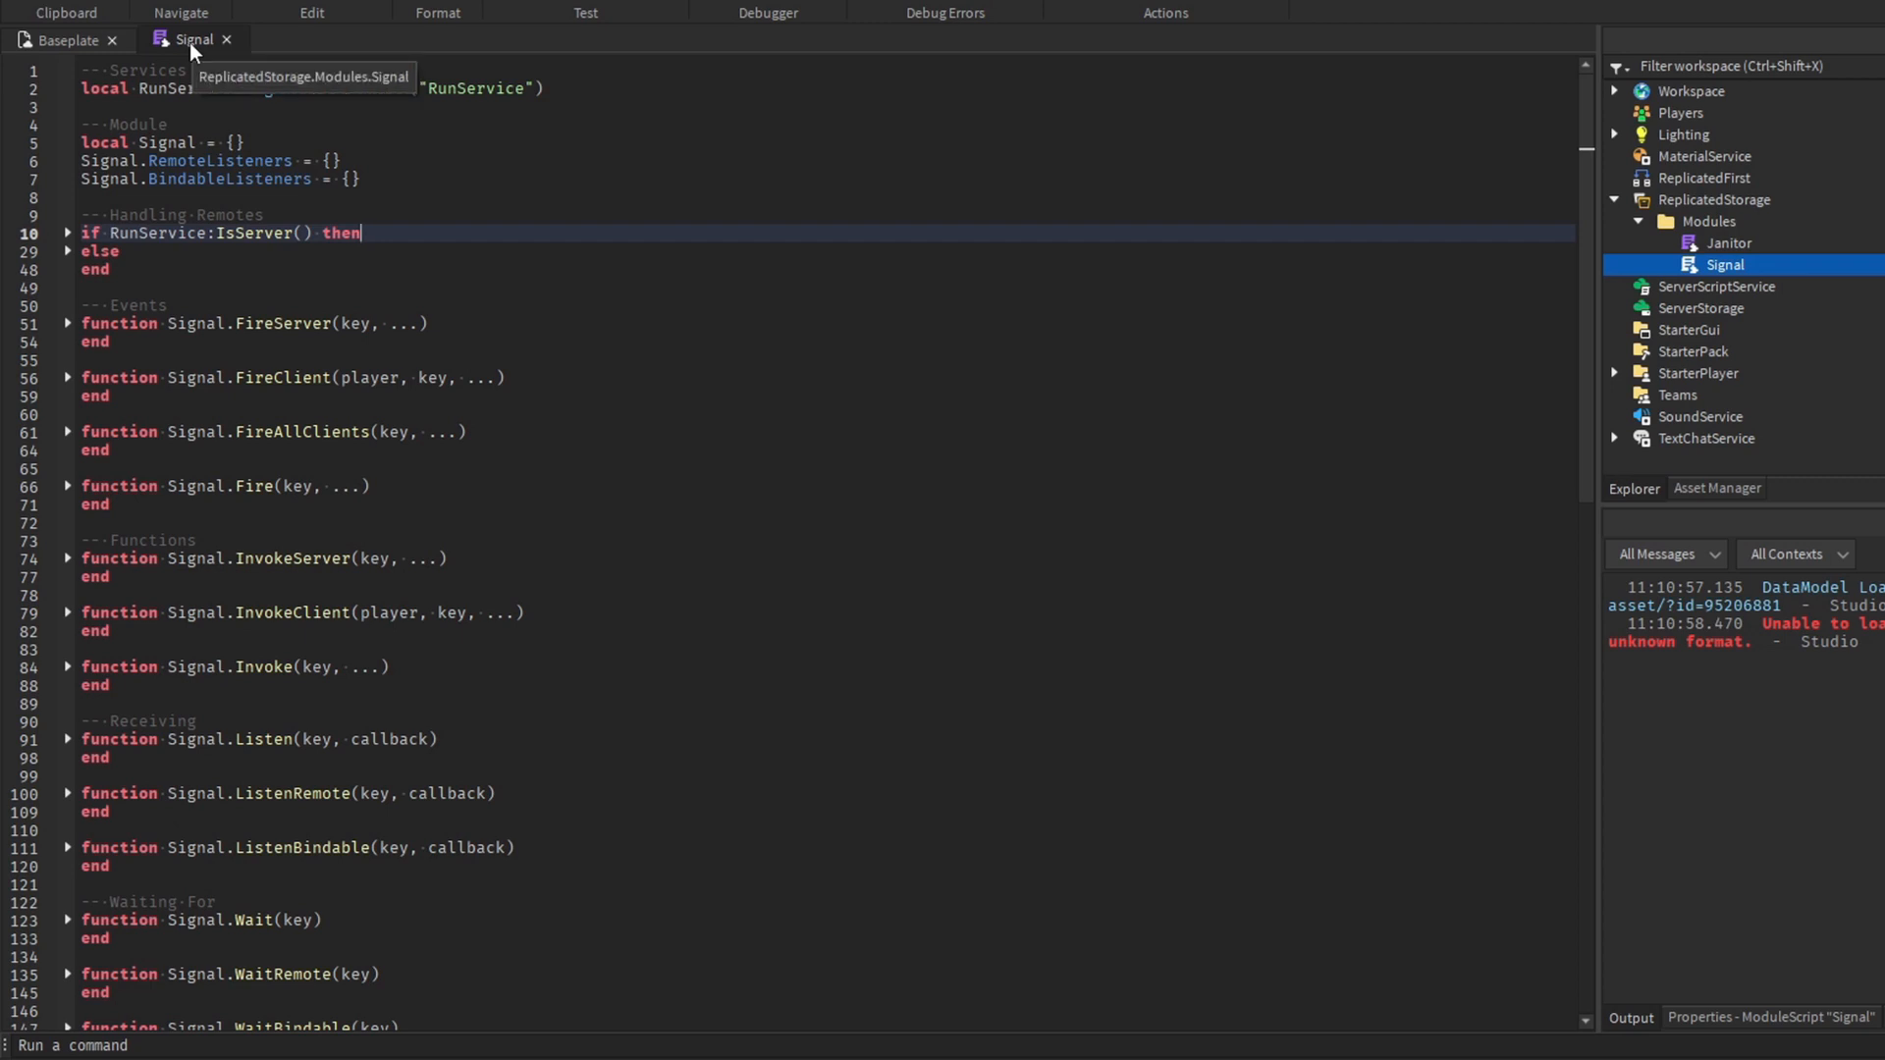
scroll(334, 194, down, 1)
scroll(372, 212, down, 3)
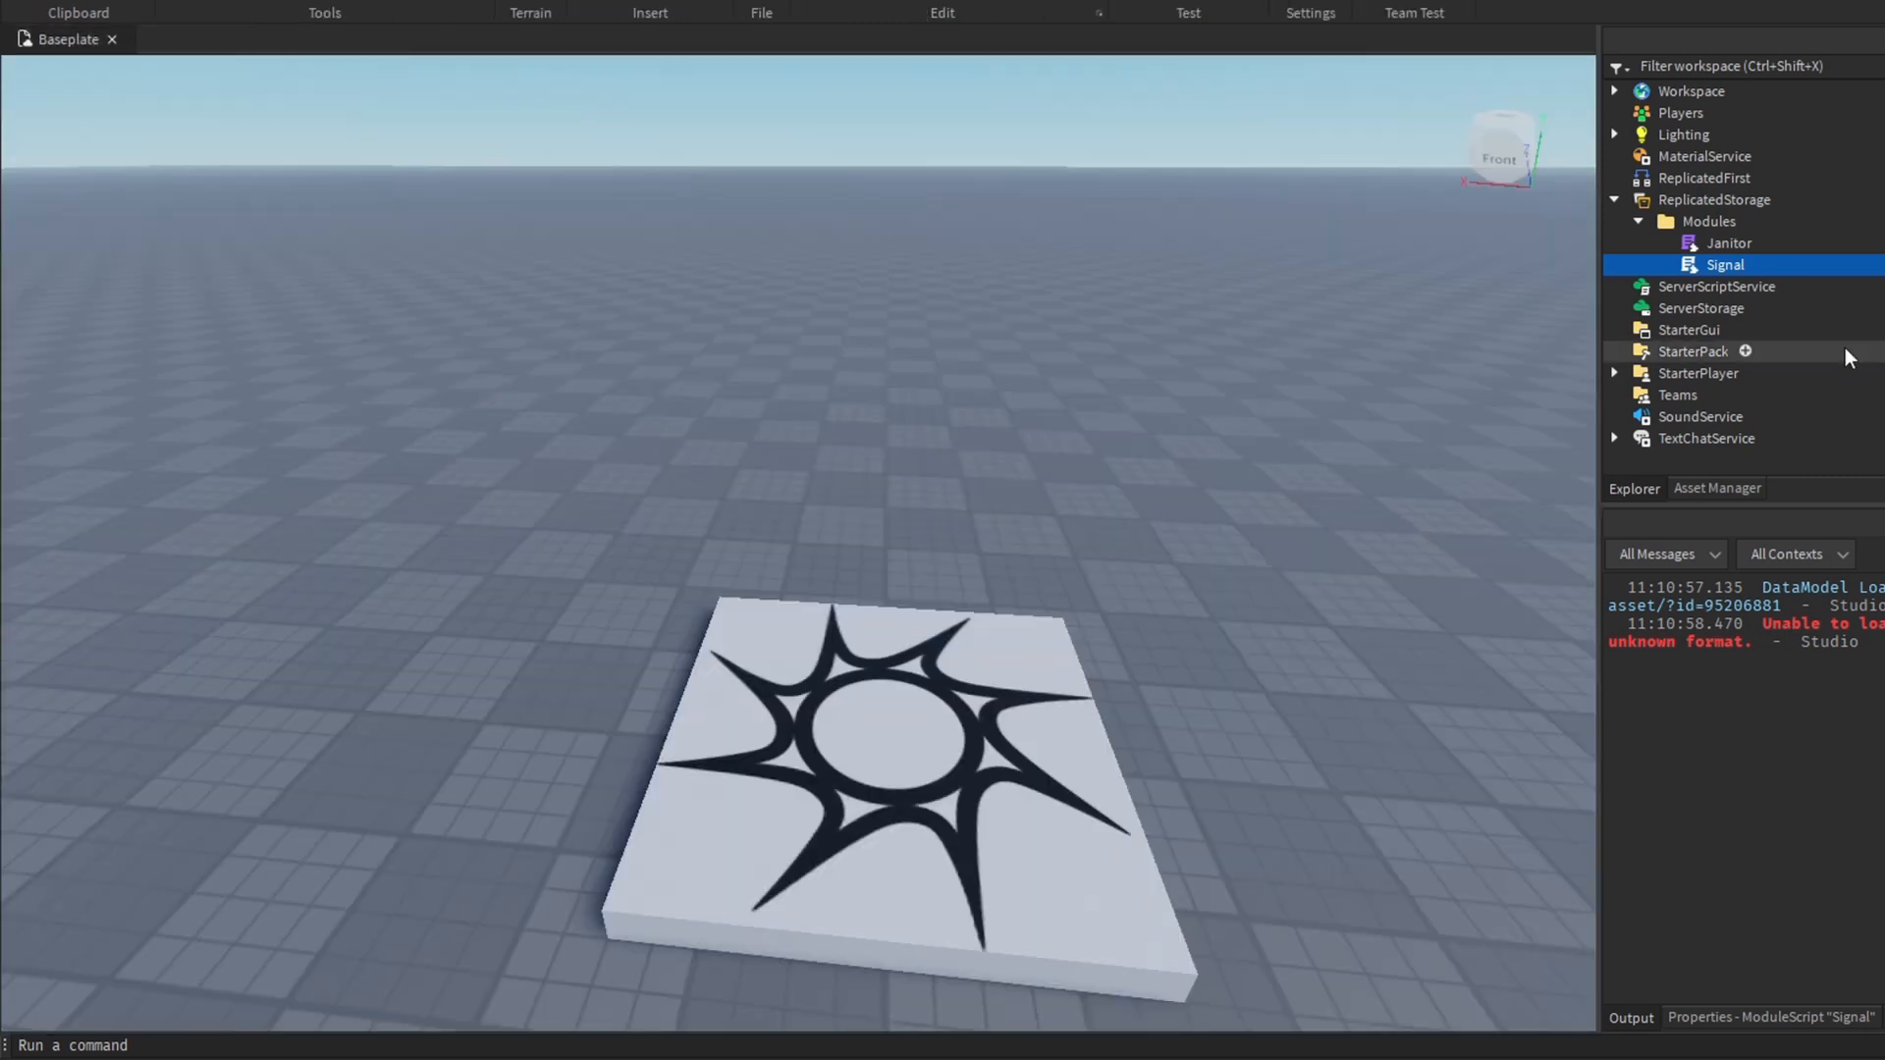
Step: Add a LocalScript named InventoryClient to StarterPlayerScripts and a Script named InventoryServer to ServerScriptService
right_drag(1159, 462, 1432, 445)
click(1272, 479)
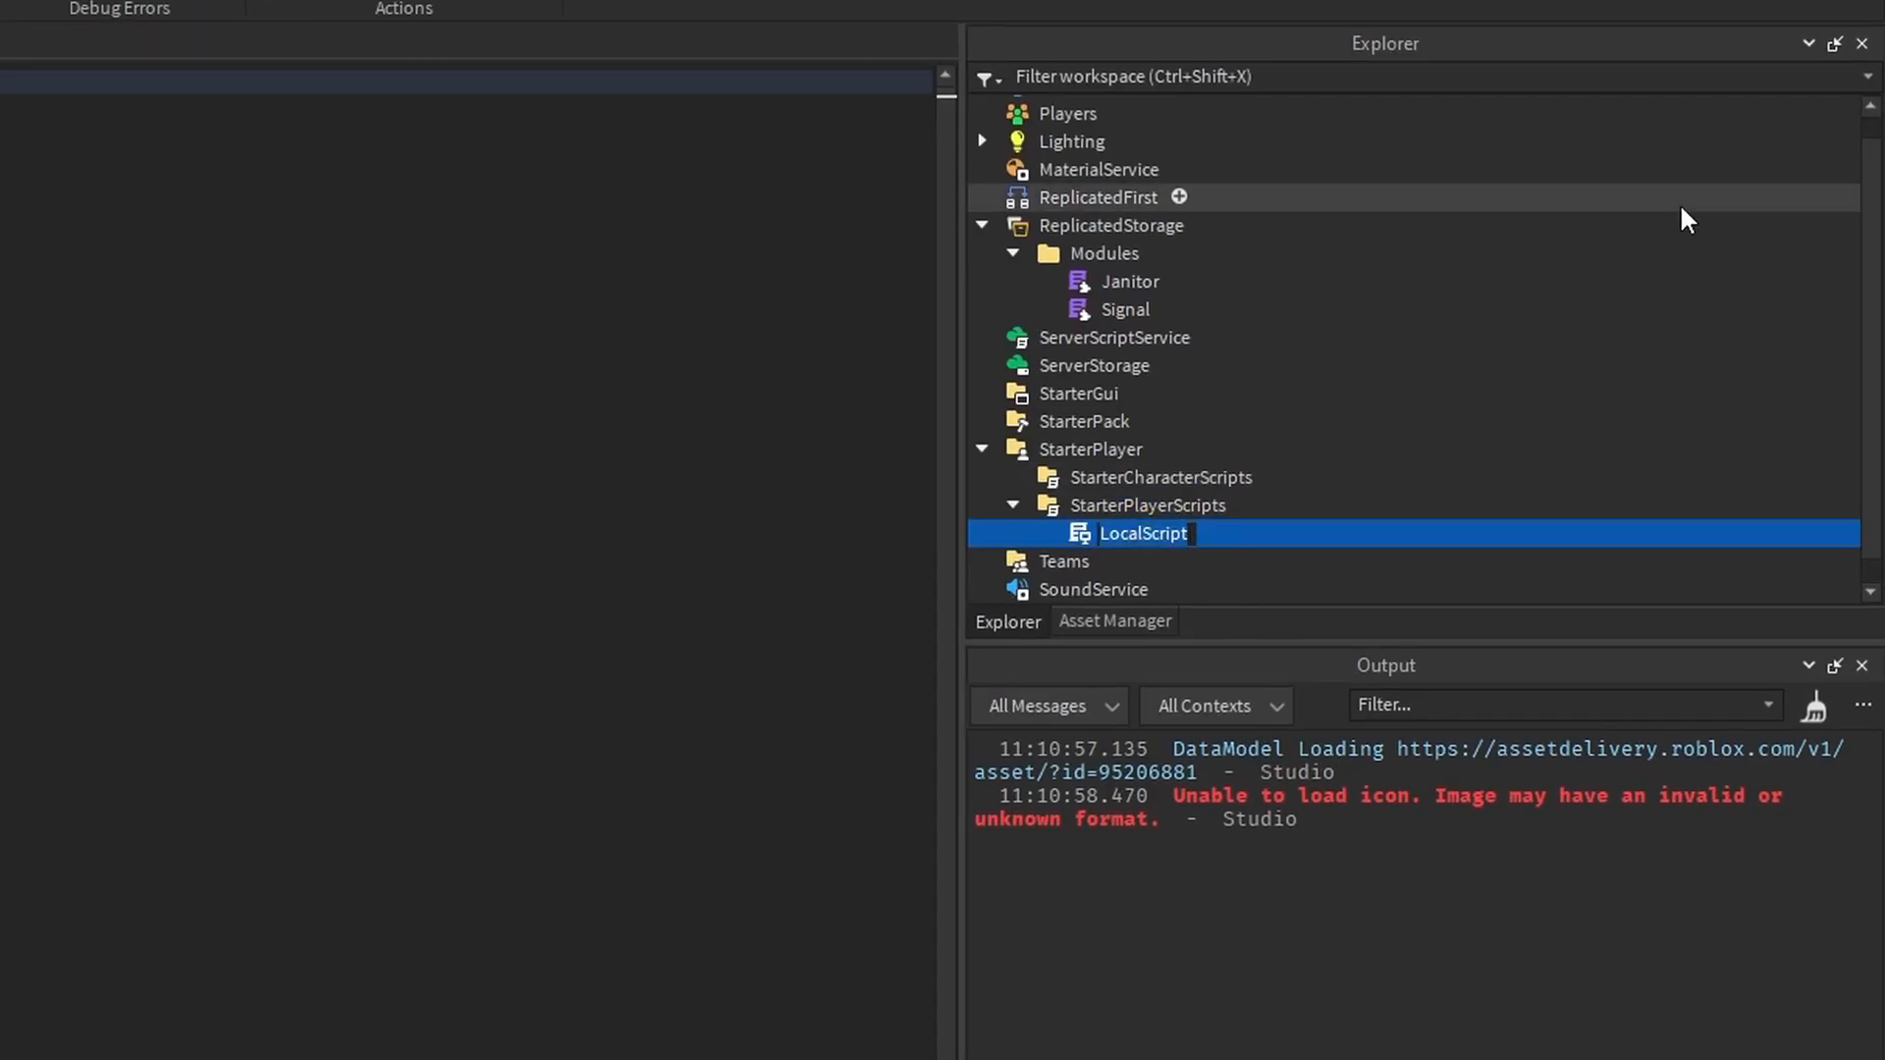
text(oryClient)
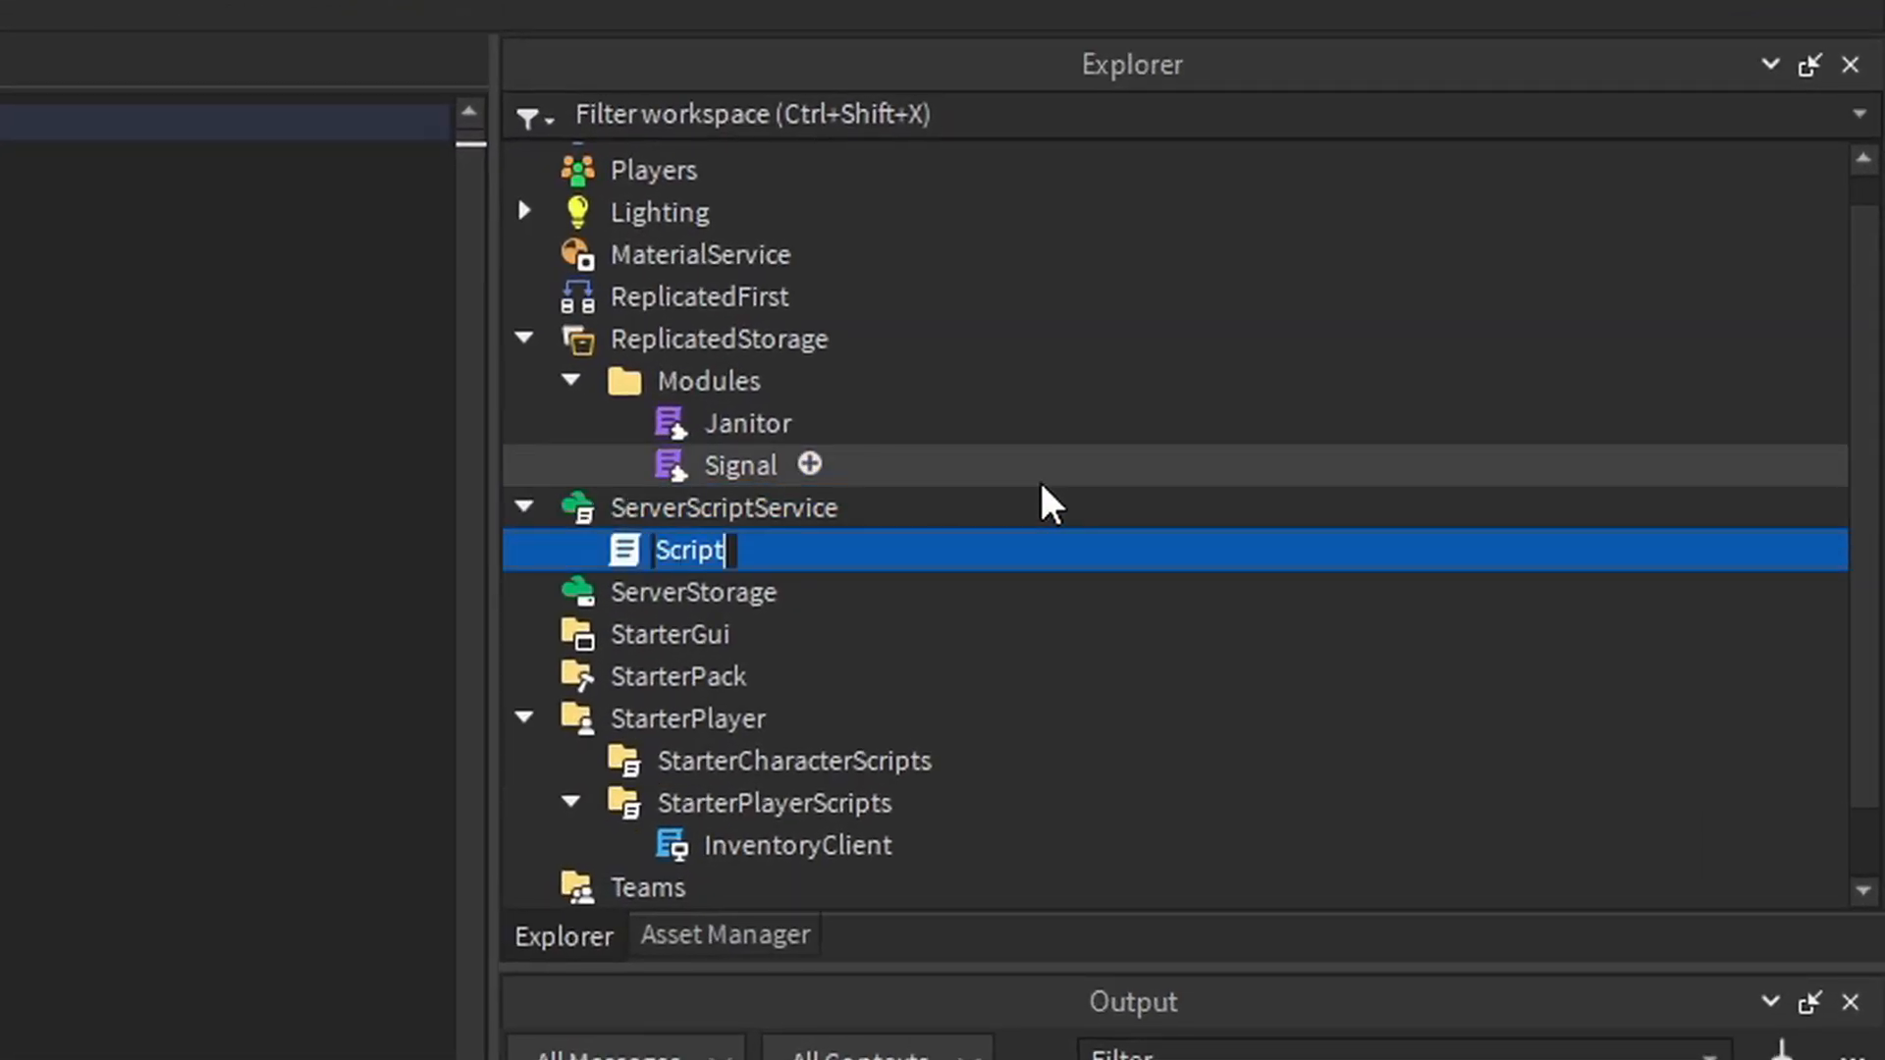
text(Server)
key(Return)
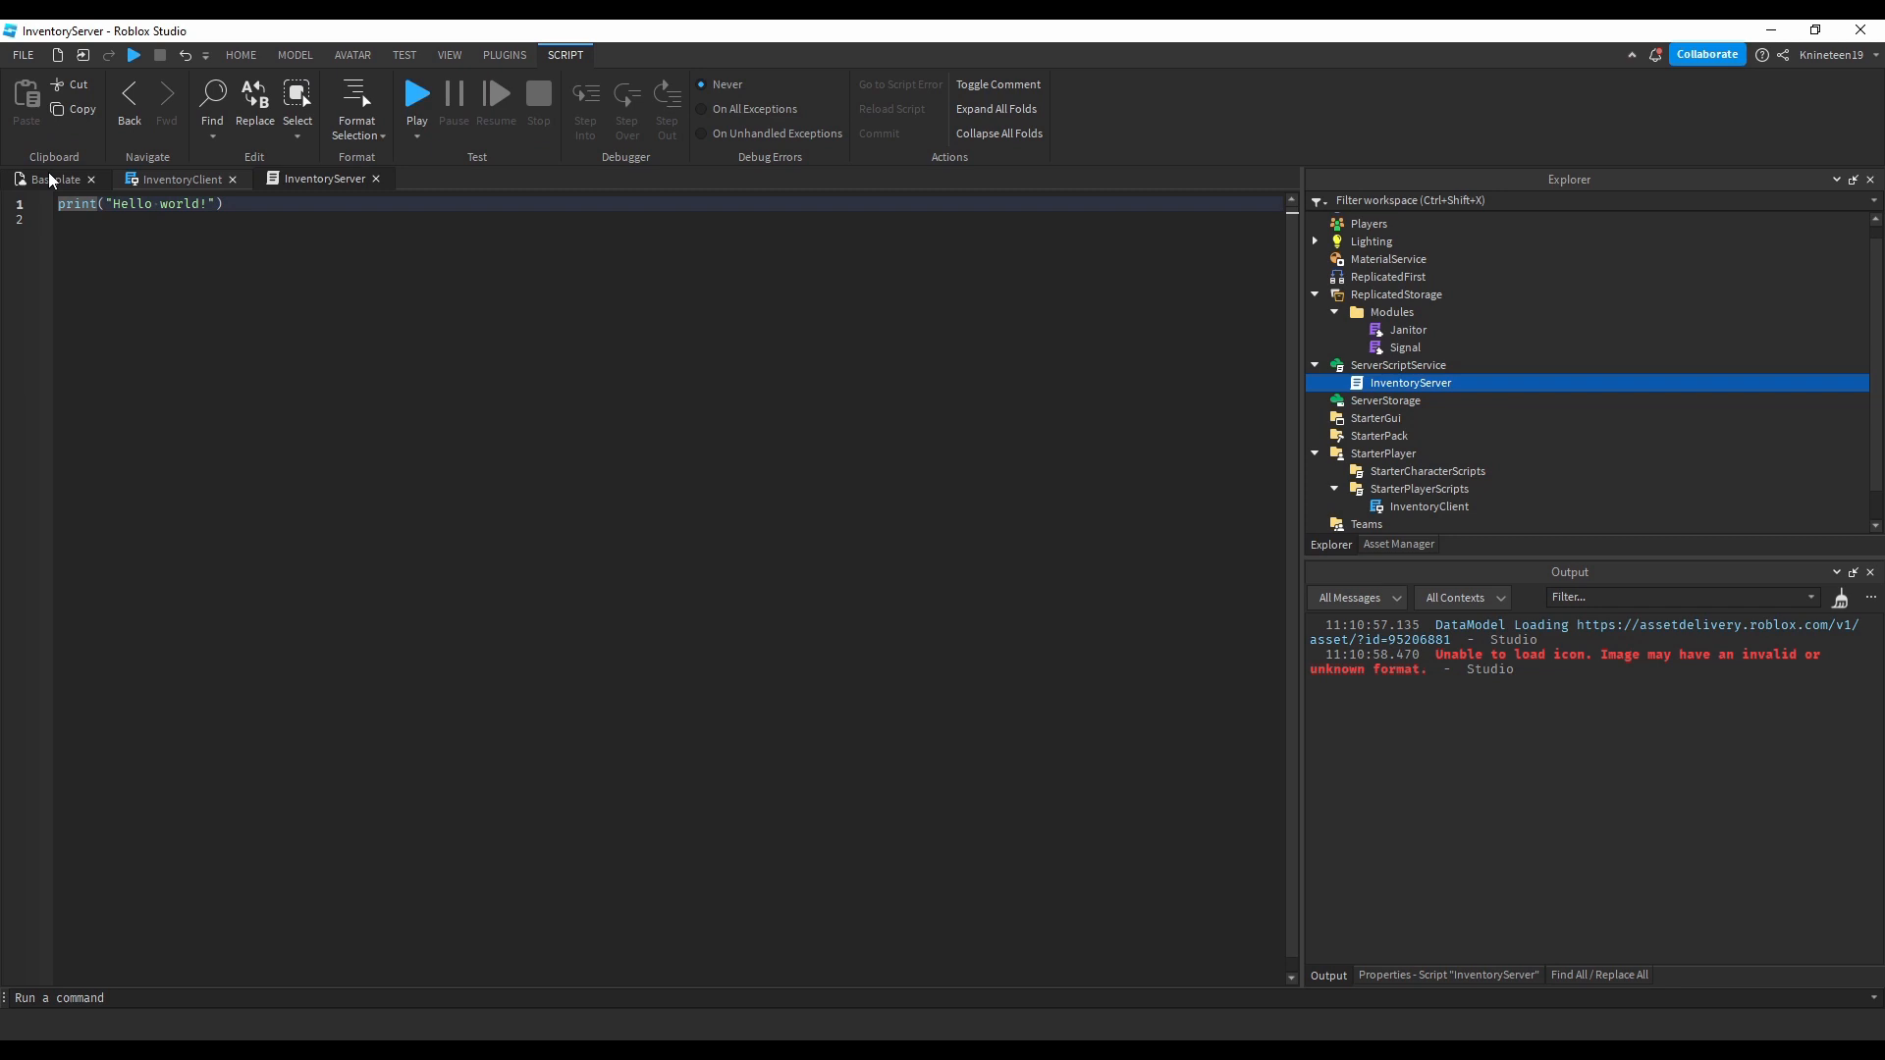
Step: Add a frame to the InvAndHotbar ScreenGui, position it at 0.5,0,0.5,0 and size it to about 661 x 486 pixels
click(169, 178)
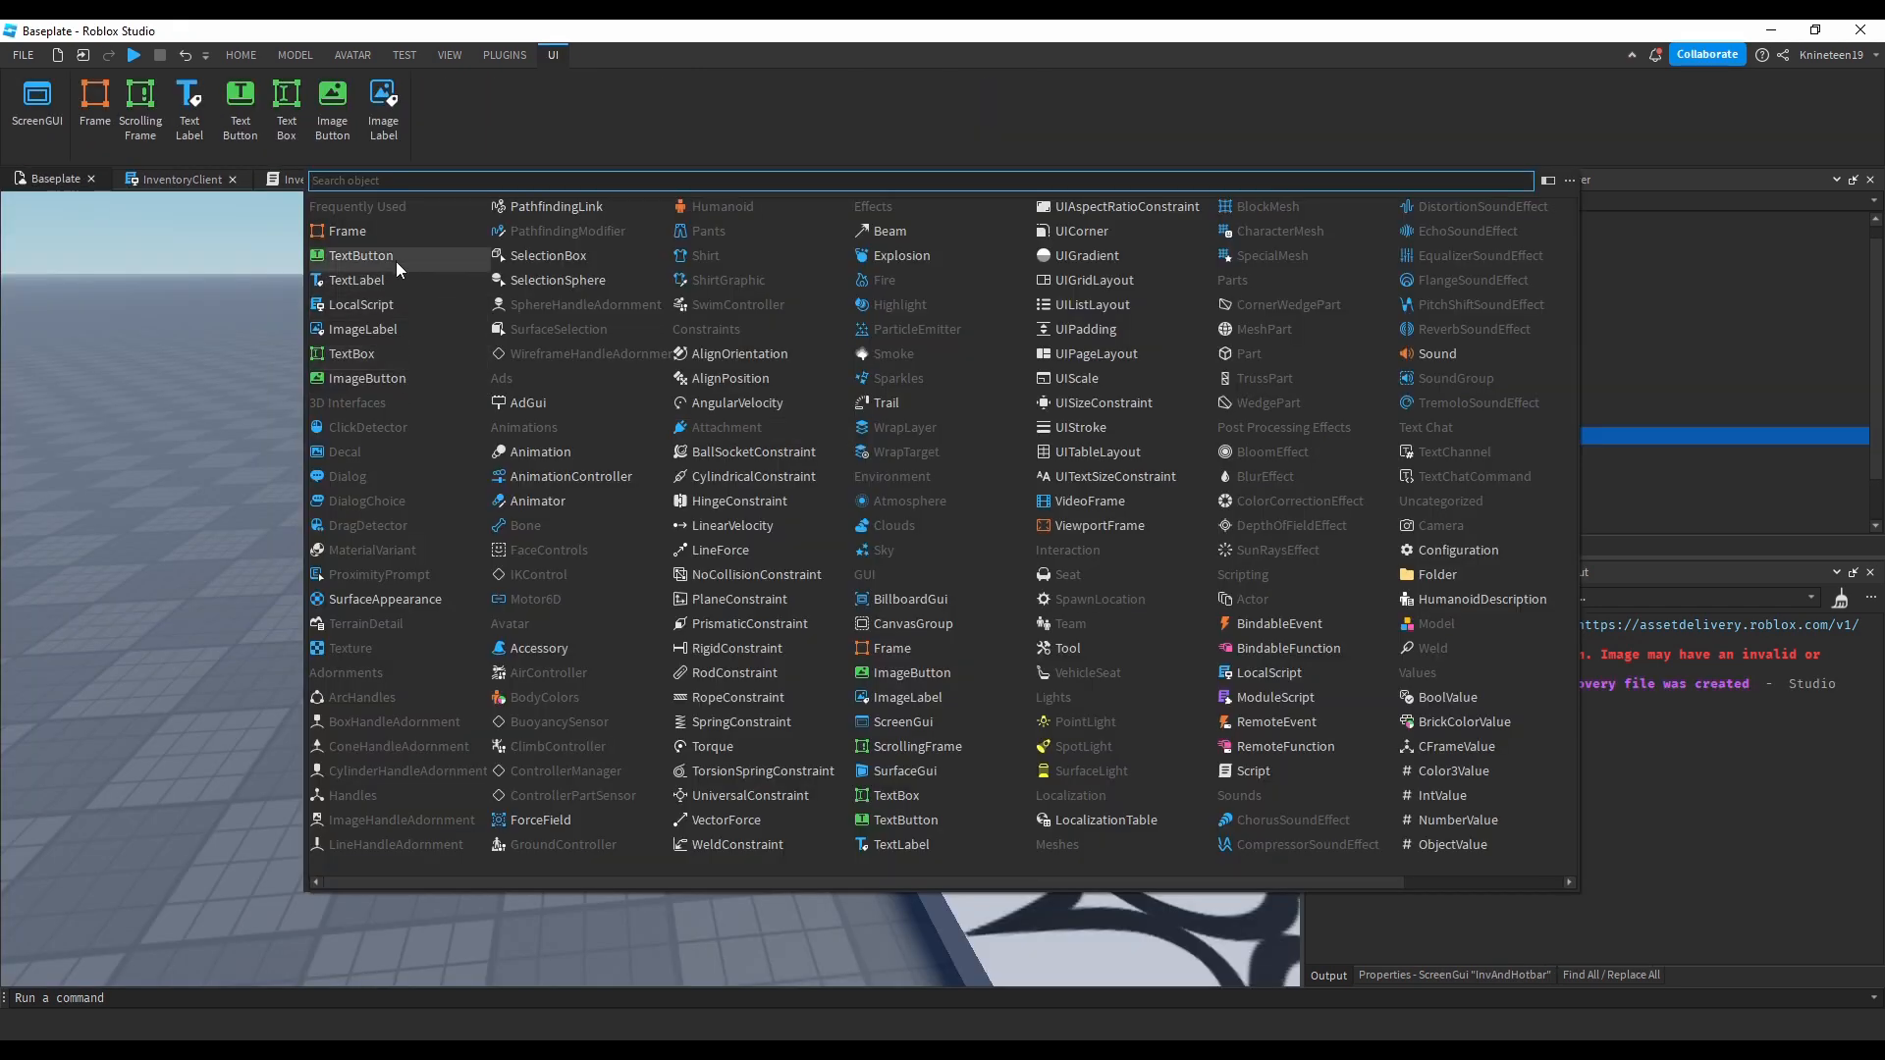
click(366, 248)
click(1392, 452)
click(1636, 832)
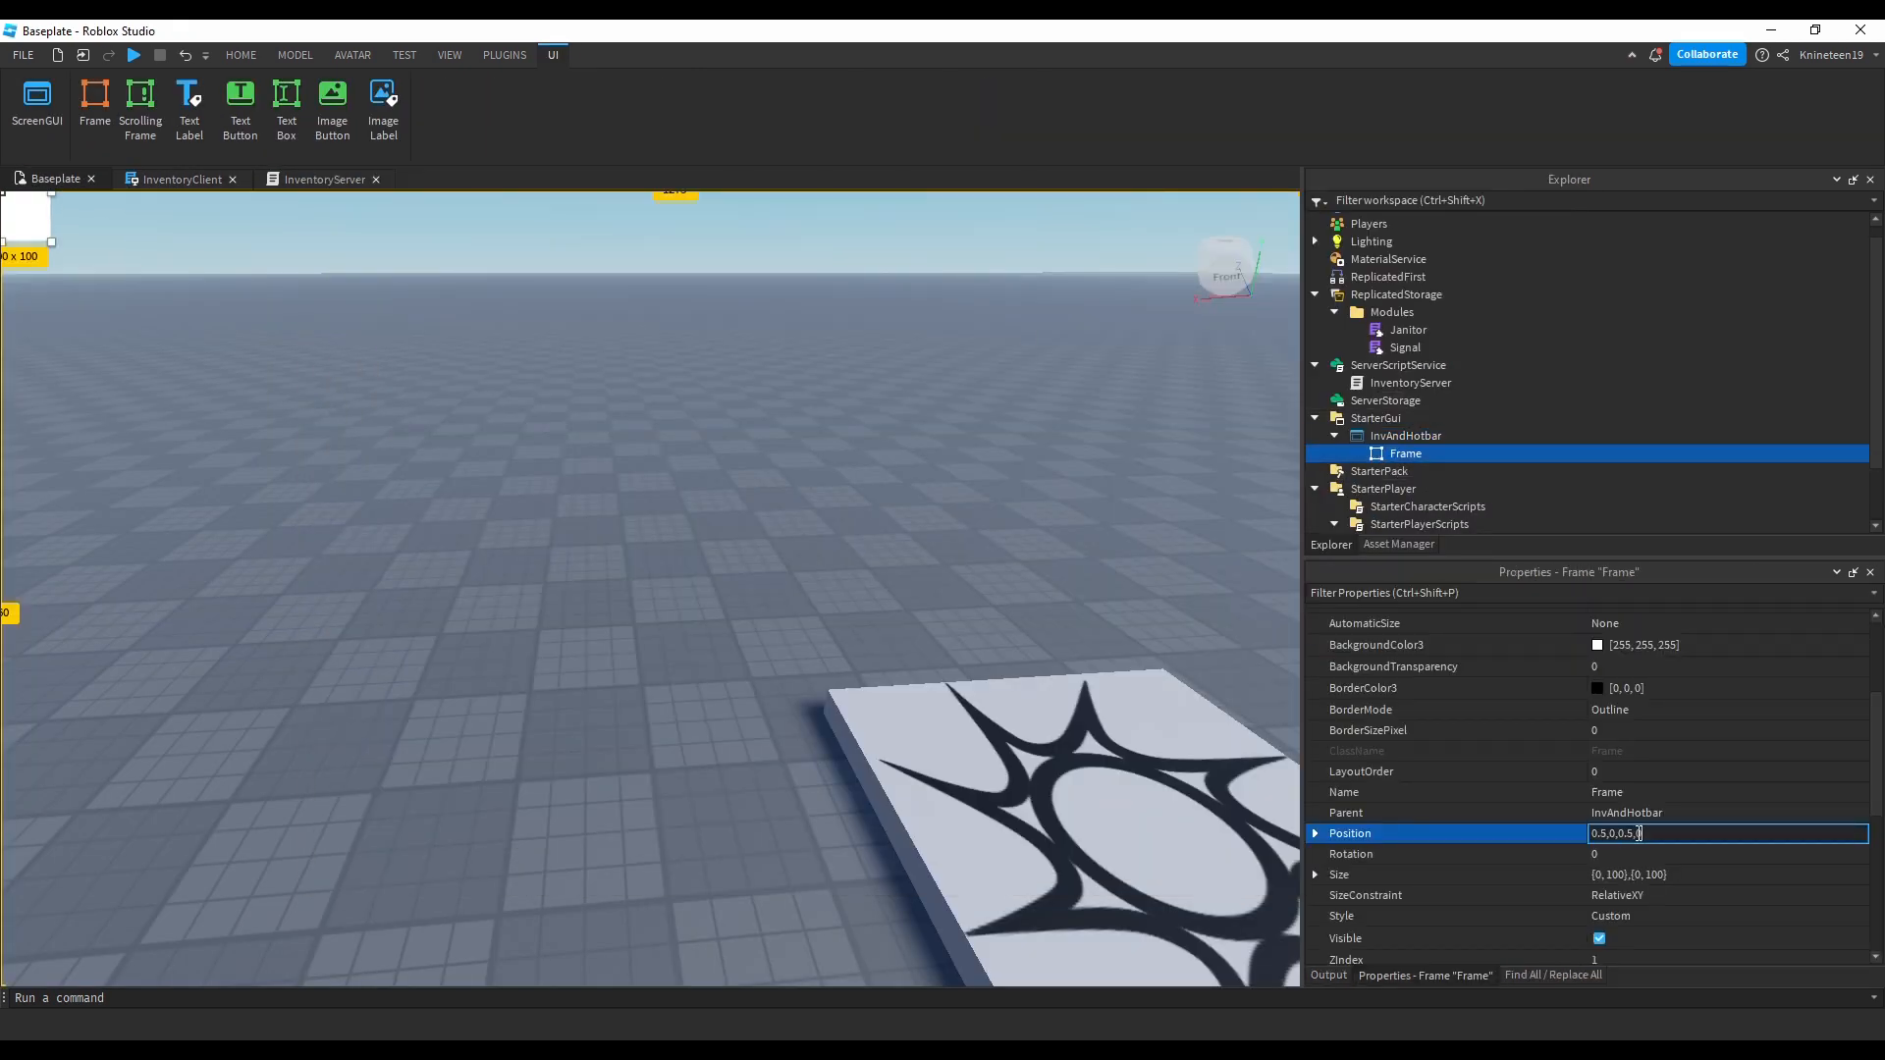
click(1630, 875)
text(0.3,0,0.2,0)
key(Return)
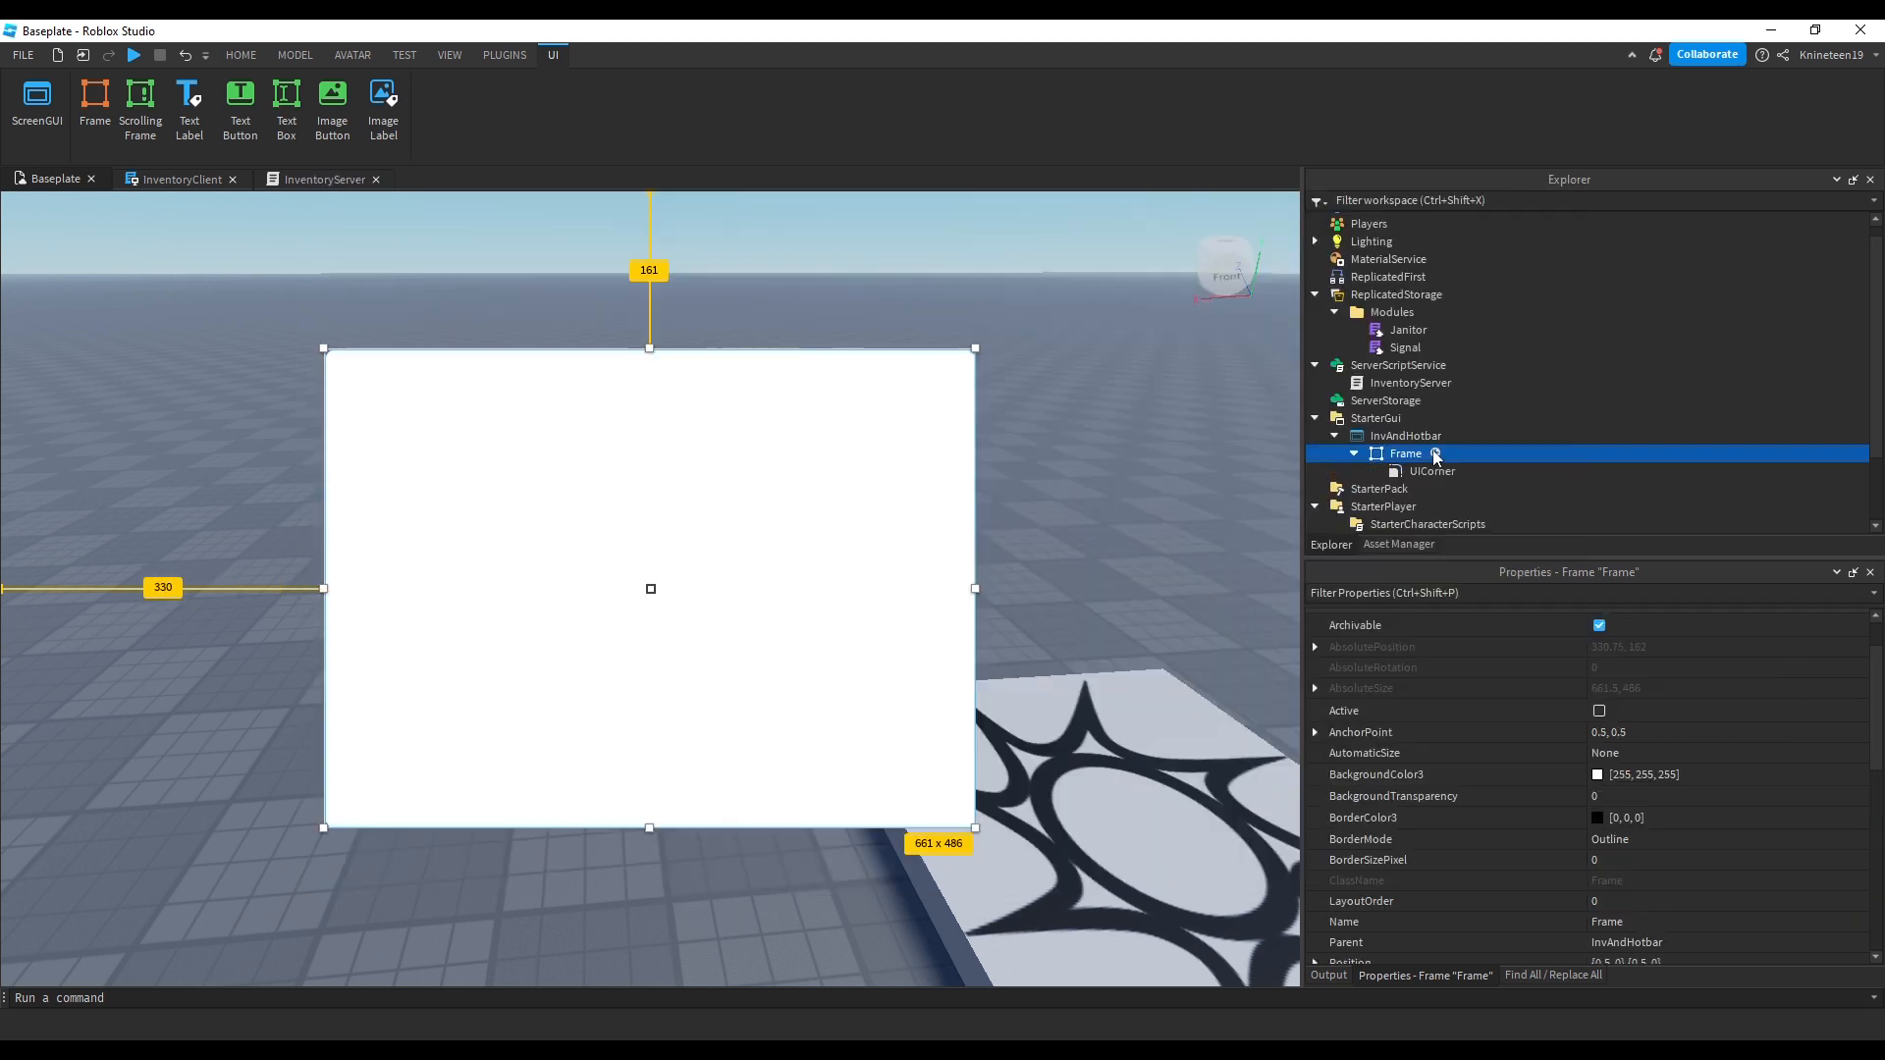
Step: Set the corner radius of the frame's UICorner to 0.1,0
click(1432, 471)
click(1643, 645)
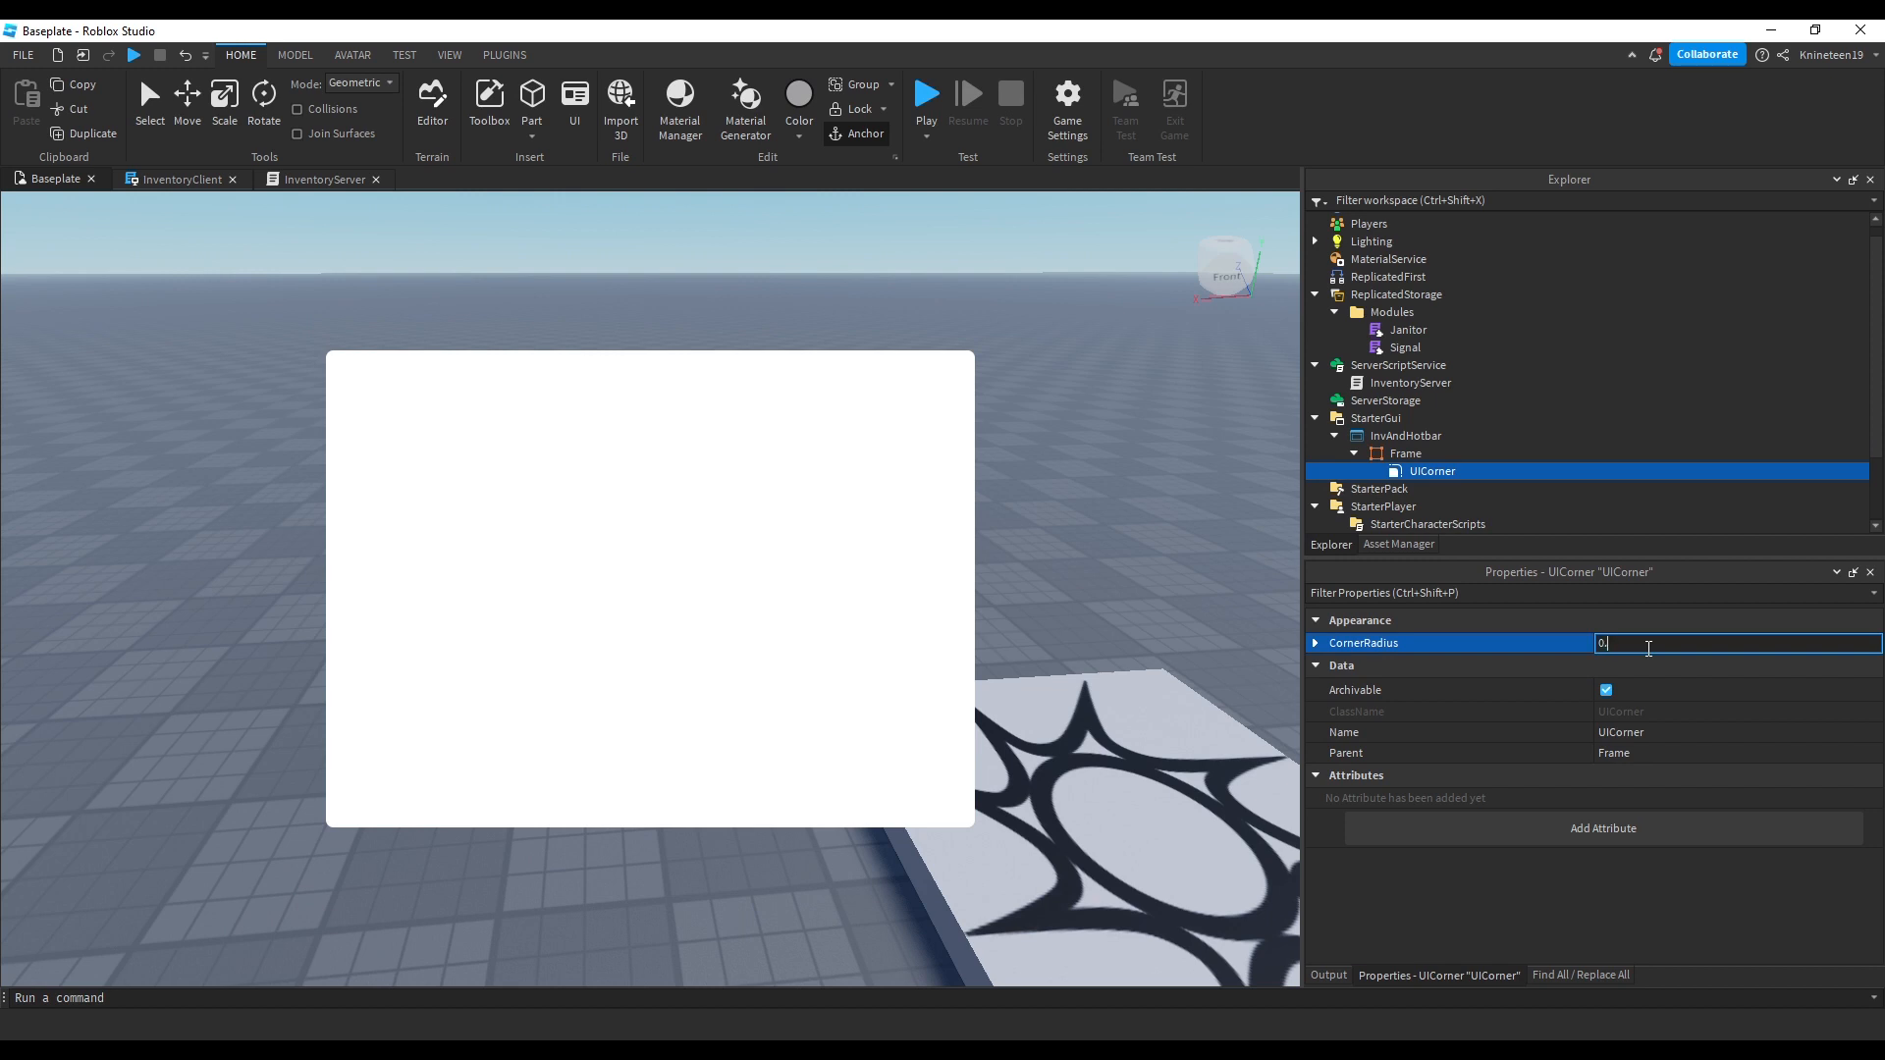
text(0.1,0)
key(Return)
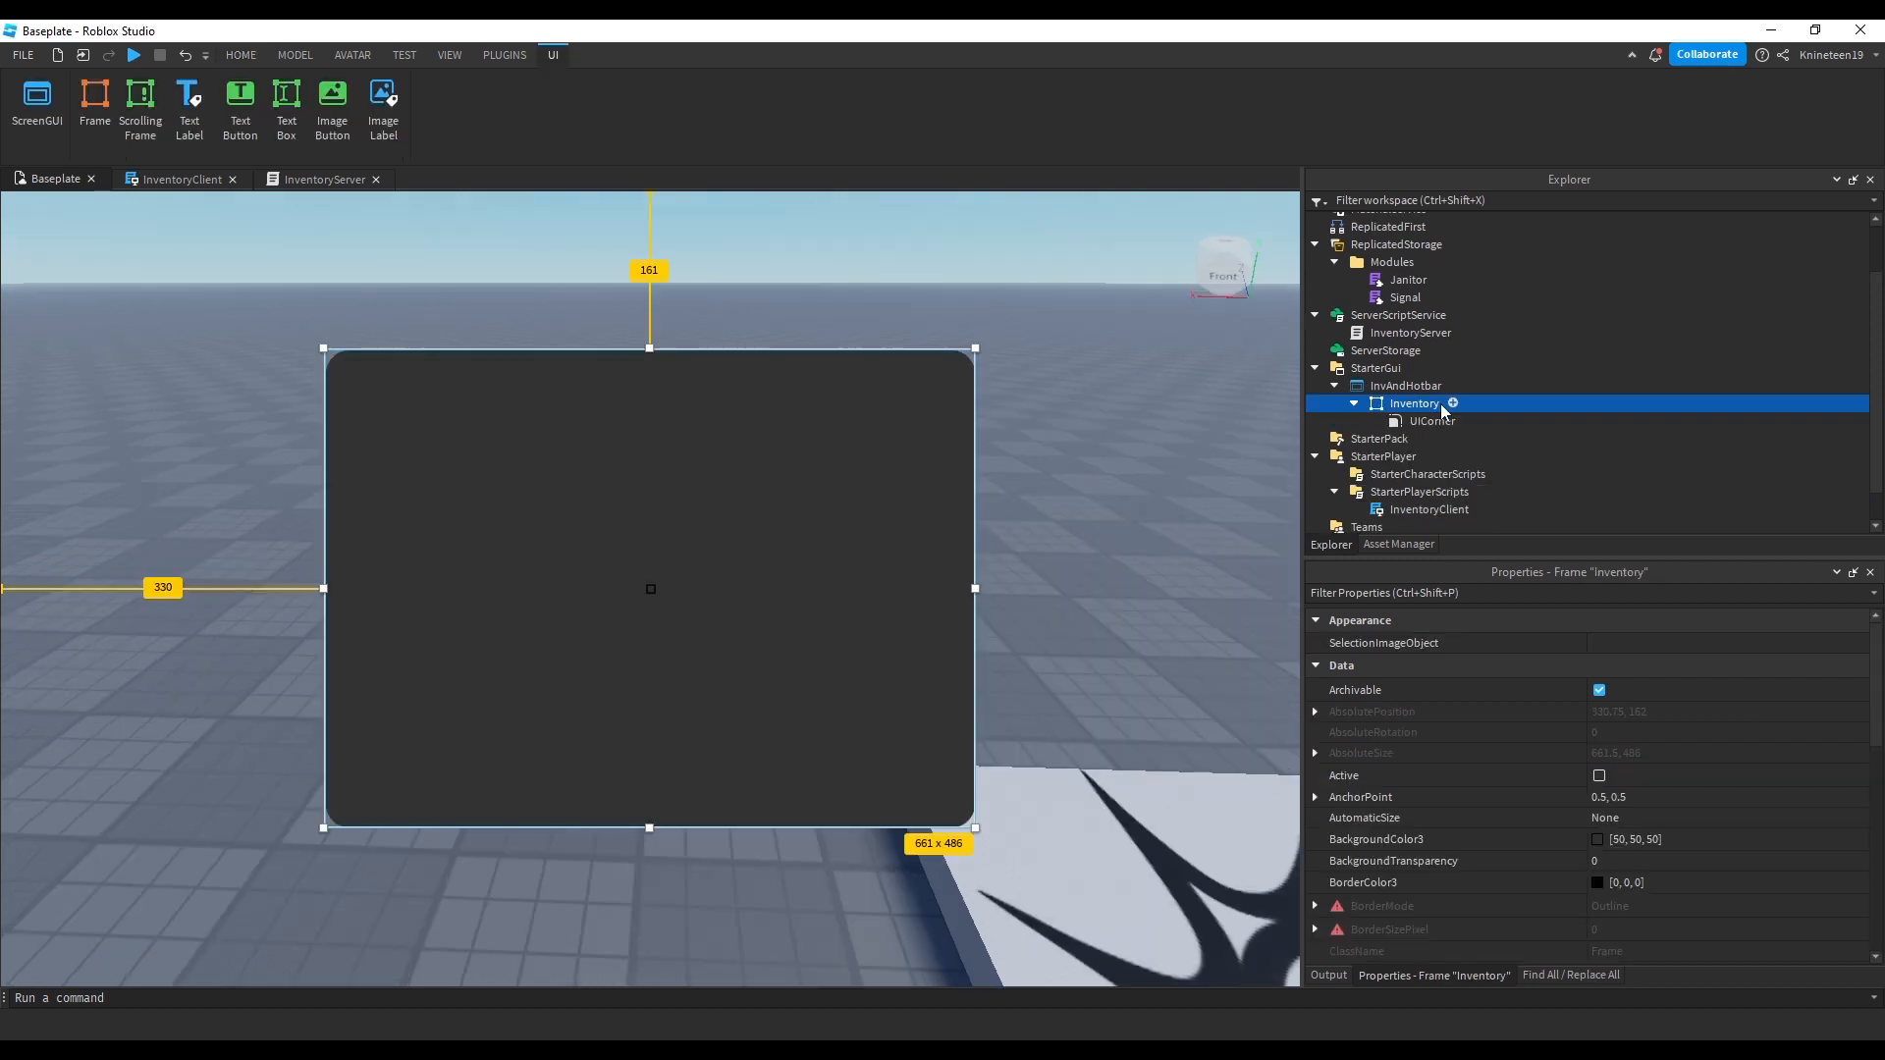
Step: Duplicate the Inventory frame and rename the copy Hotbar
click(1441, 442)
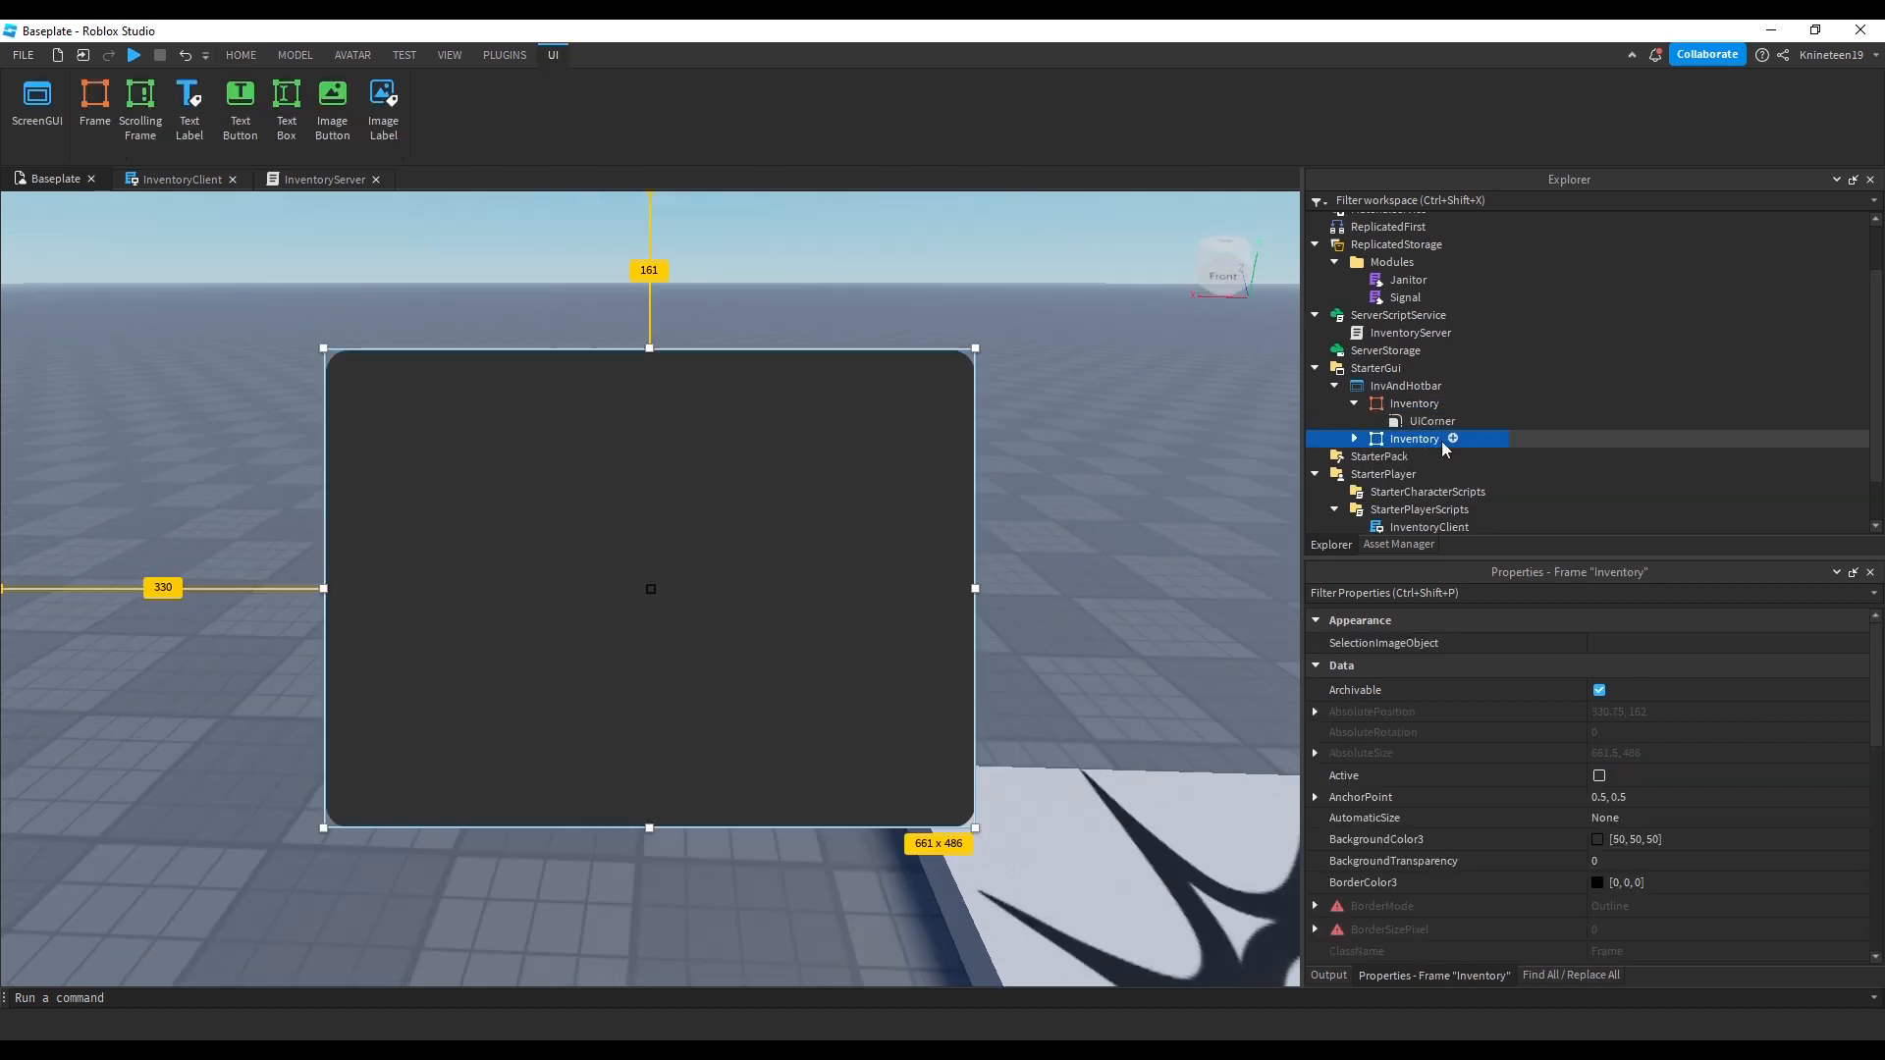
click(1414, 439)
text(Hotbar)
key(Return)
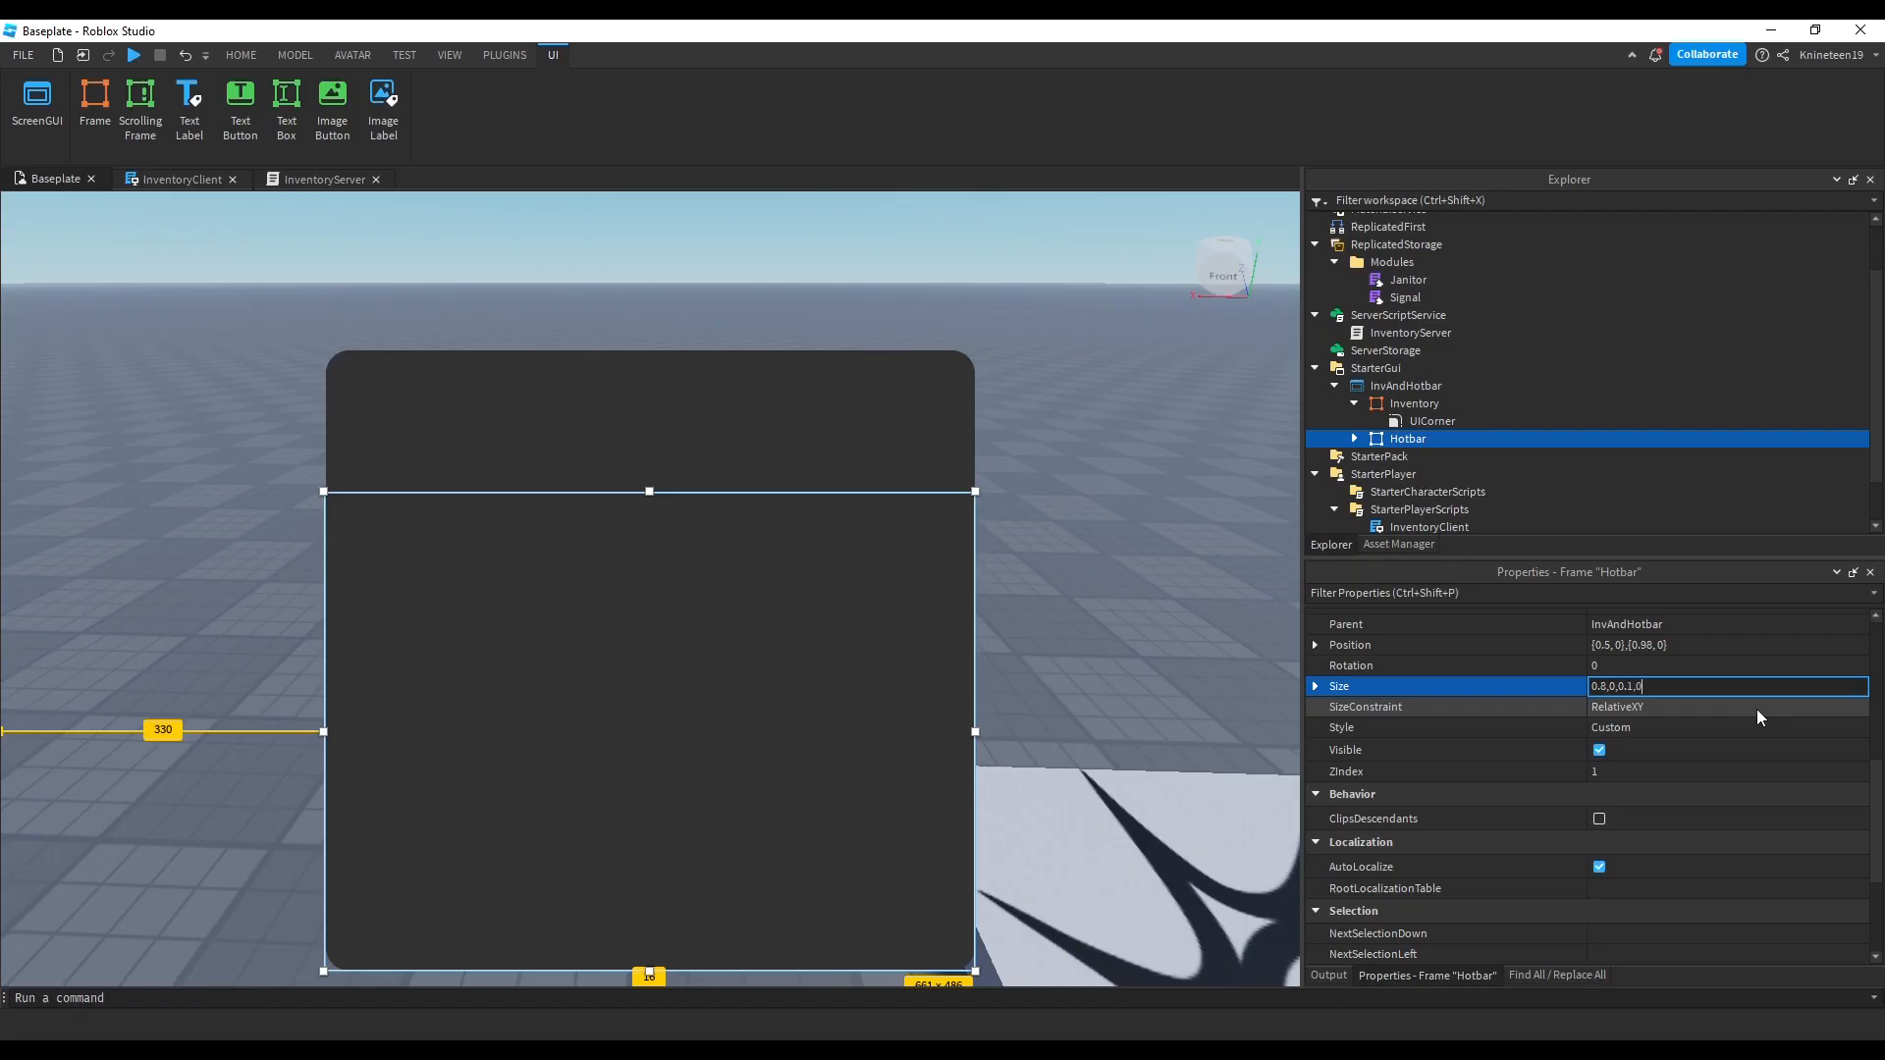
Step: Set the Hotbar frame's size to 0.6,0,0.1,0
key(Return)
click(1636, 690)
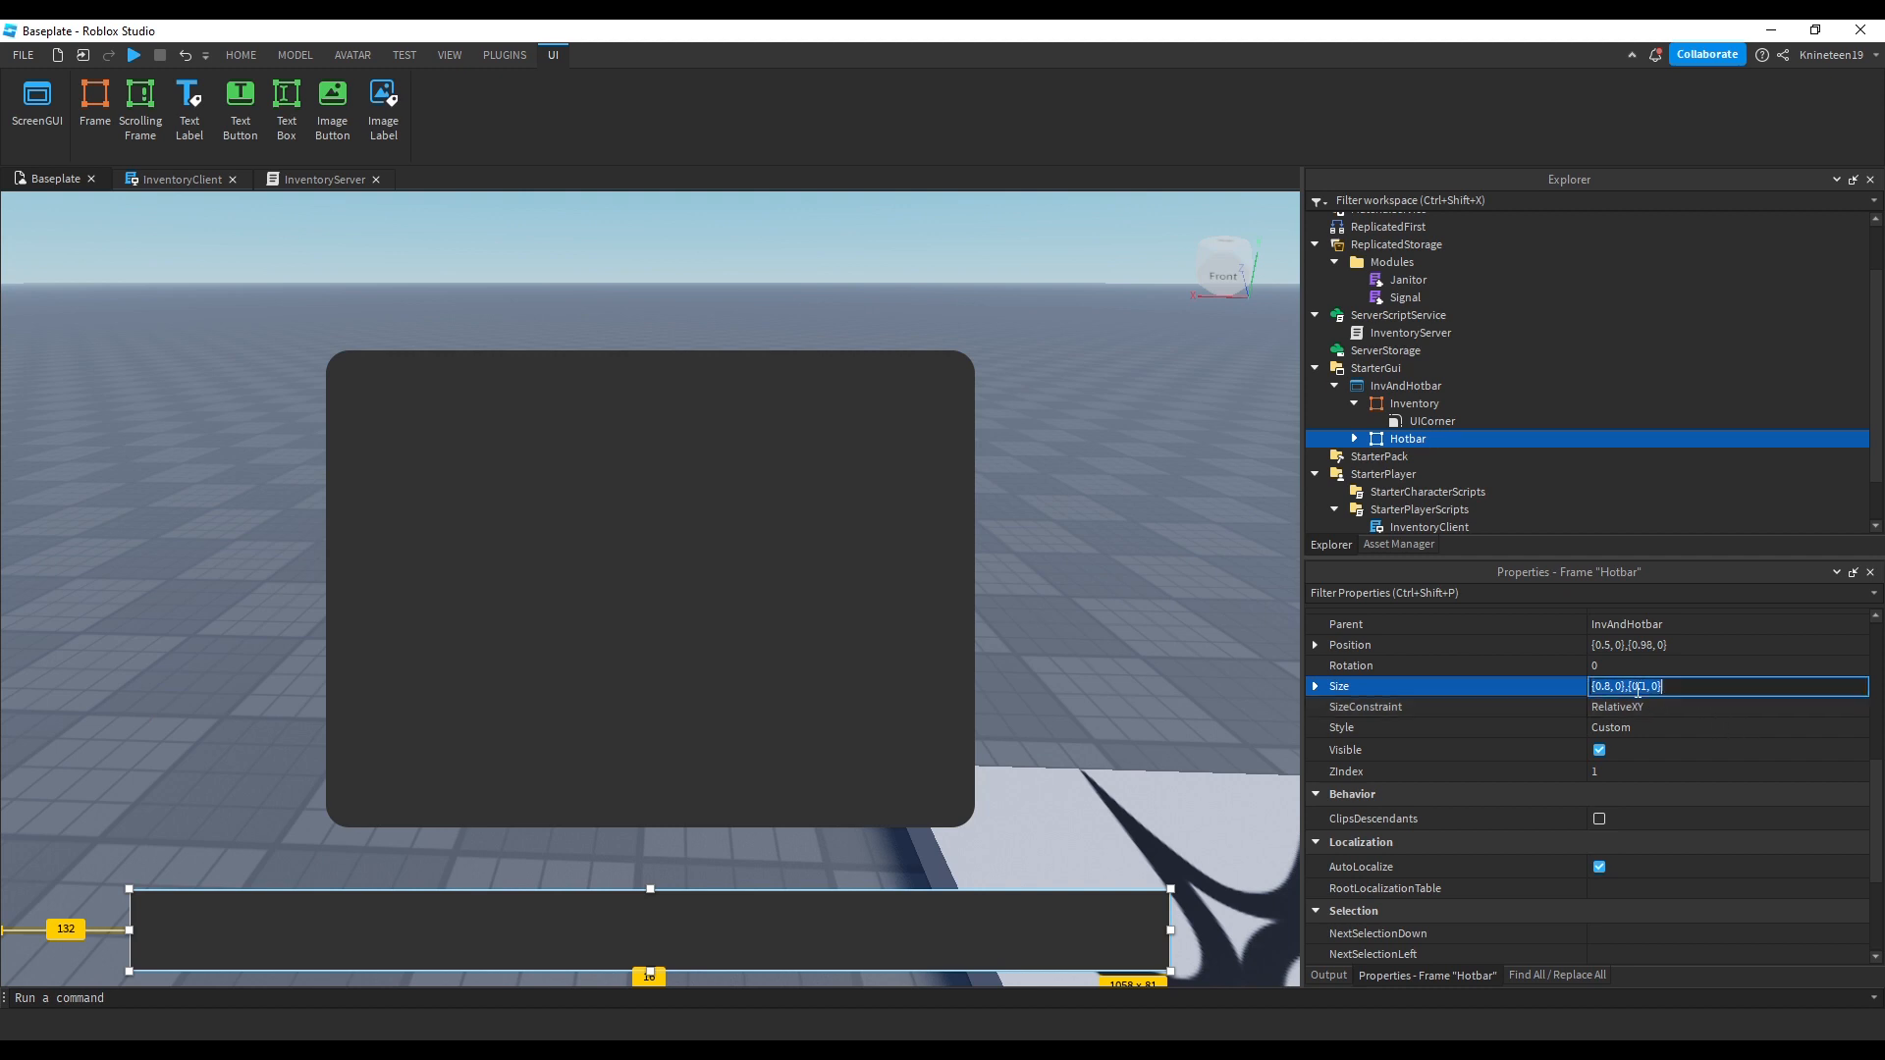
text(6)
key(Return)
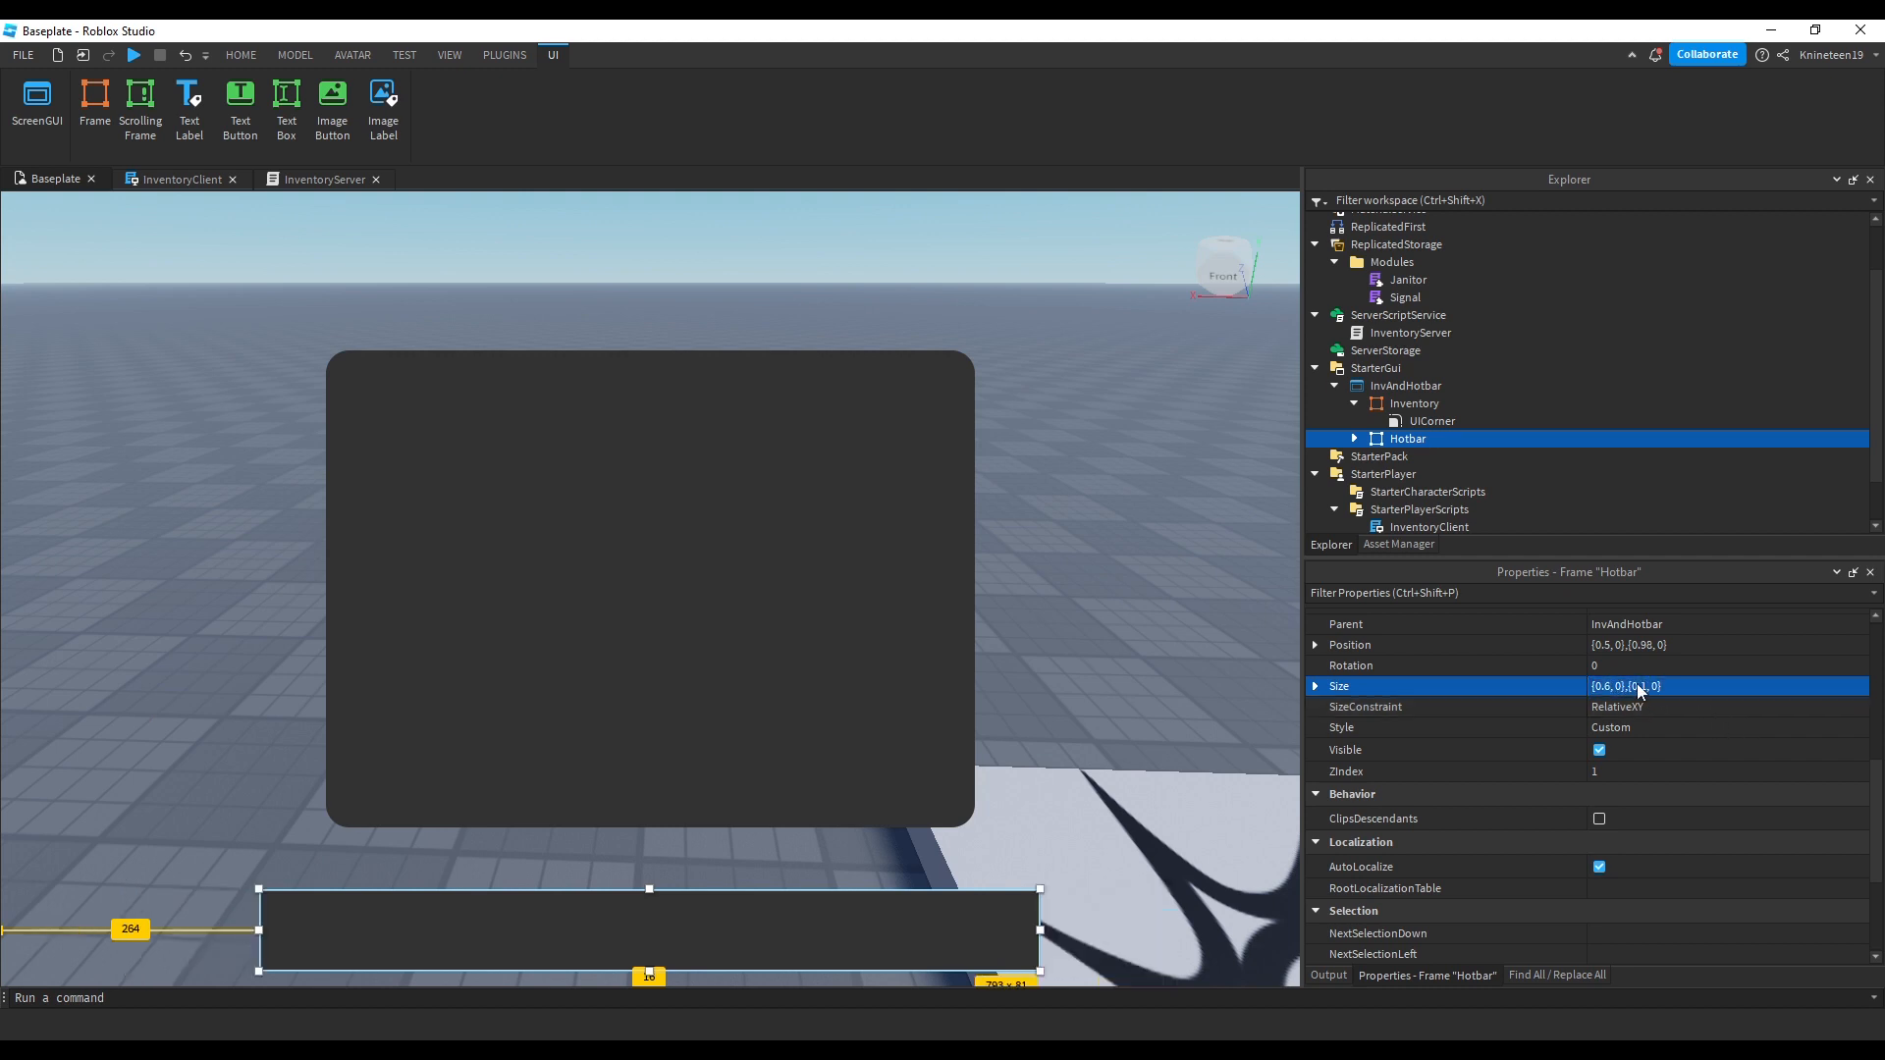
Step: Add a frame named Sample inside the Hotbar frame
click(95, 109)
click(1354, 439)
click(1423, 475)
key(F2)
text(Sample)
key(Return)
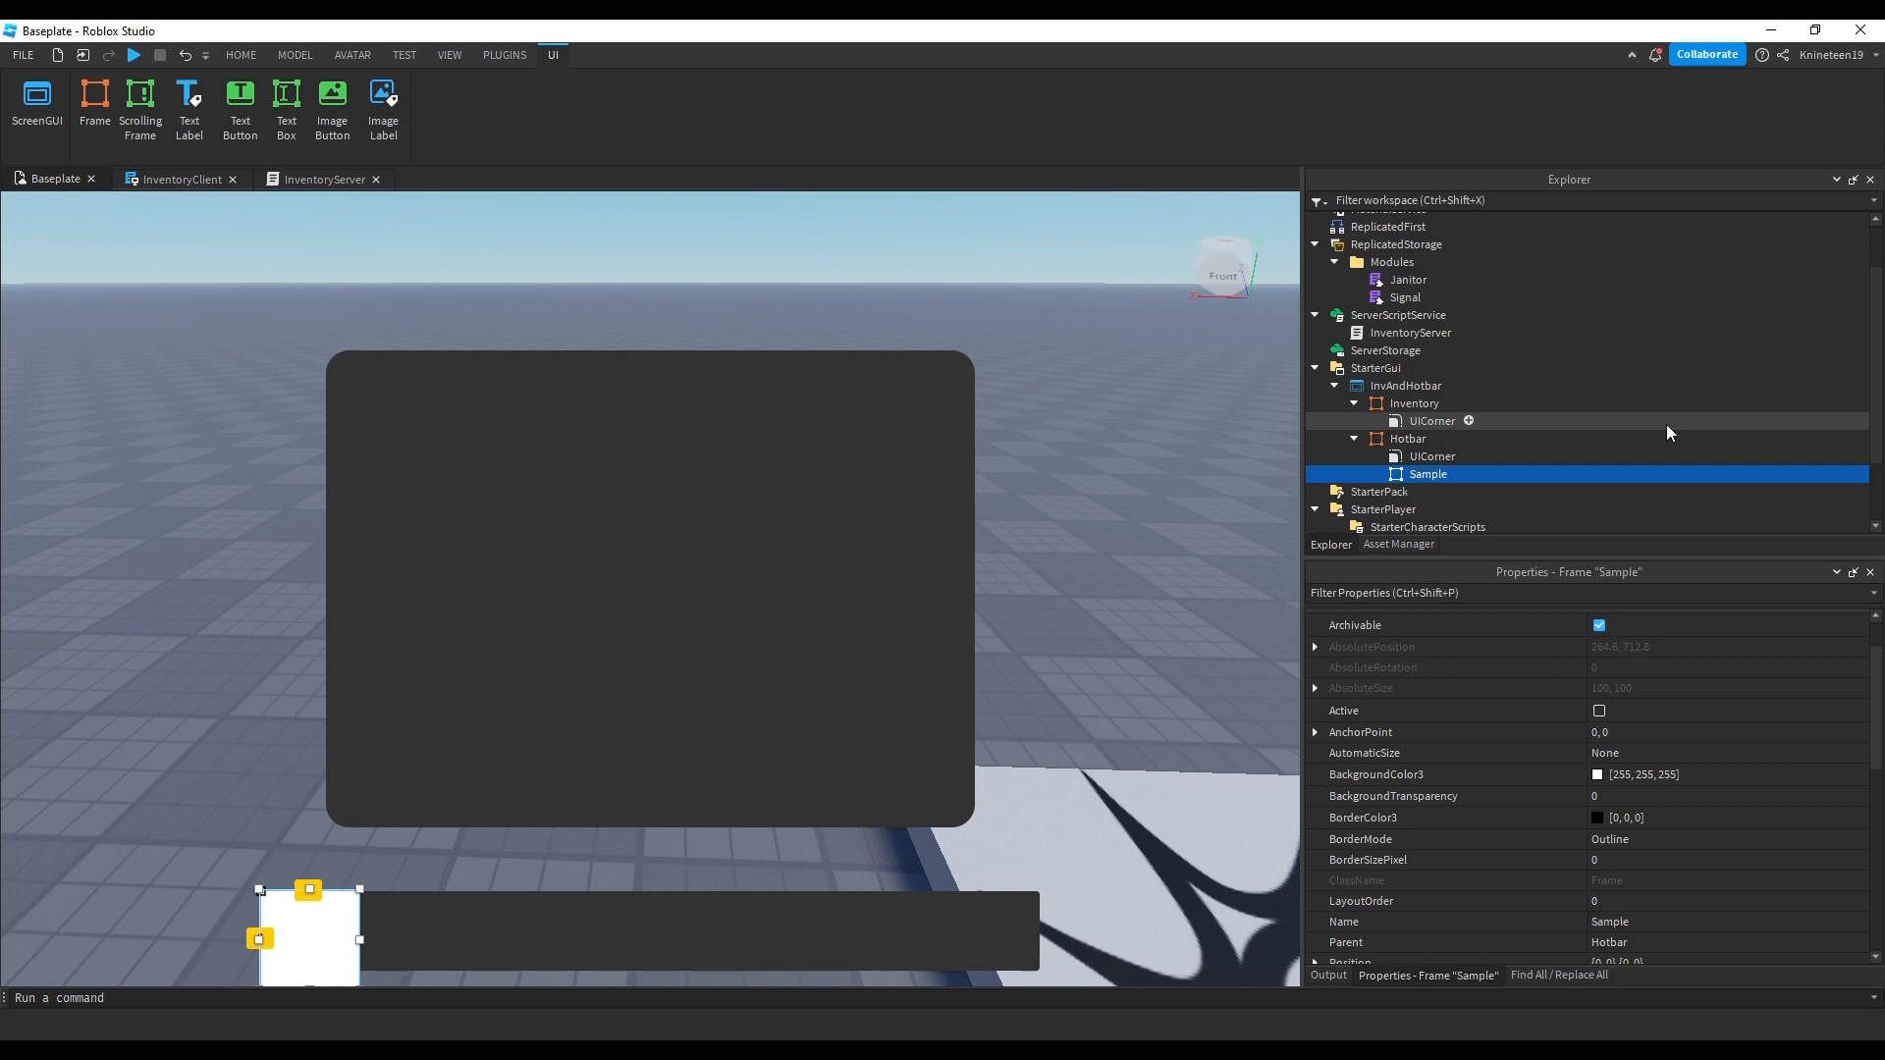
Step: Add a UIAspectRatioConstraint, UICorner and UIListLayout to the Sample frame, and move the UIListLayout into the Hotbar frame
click(1459, 476)
text(uia)
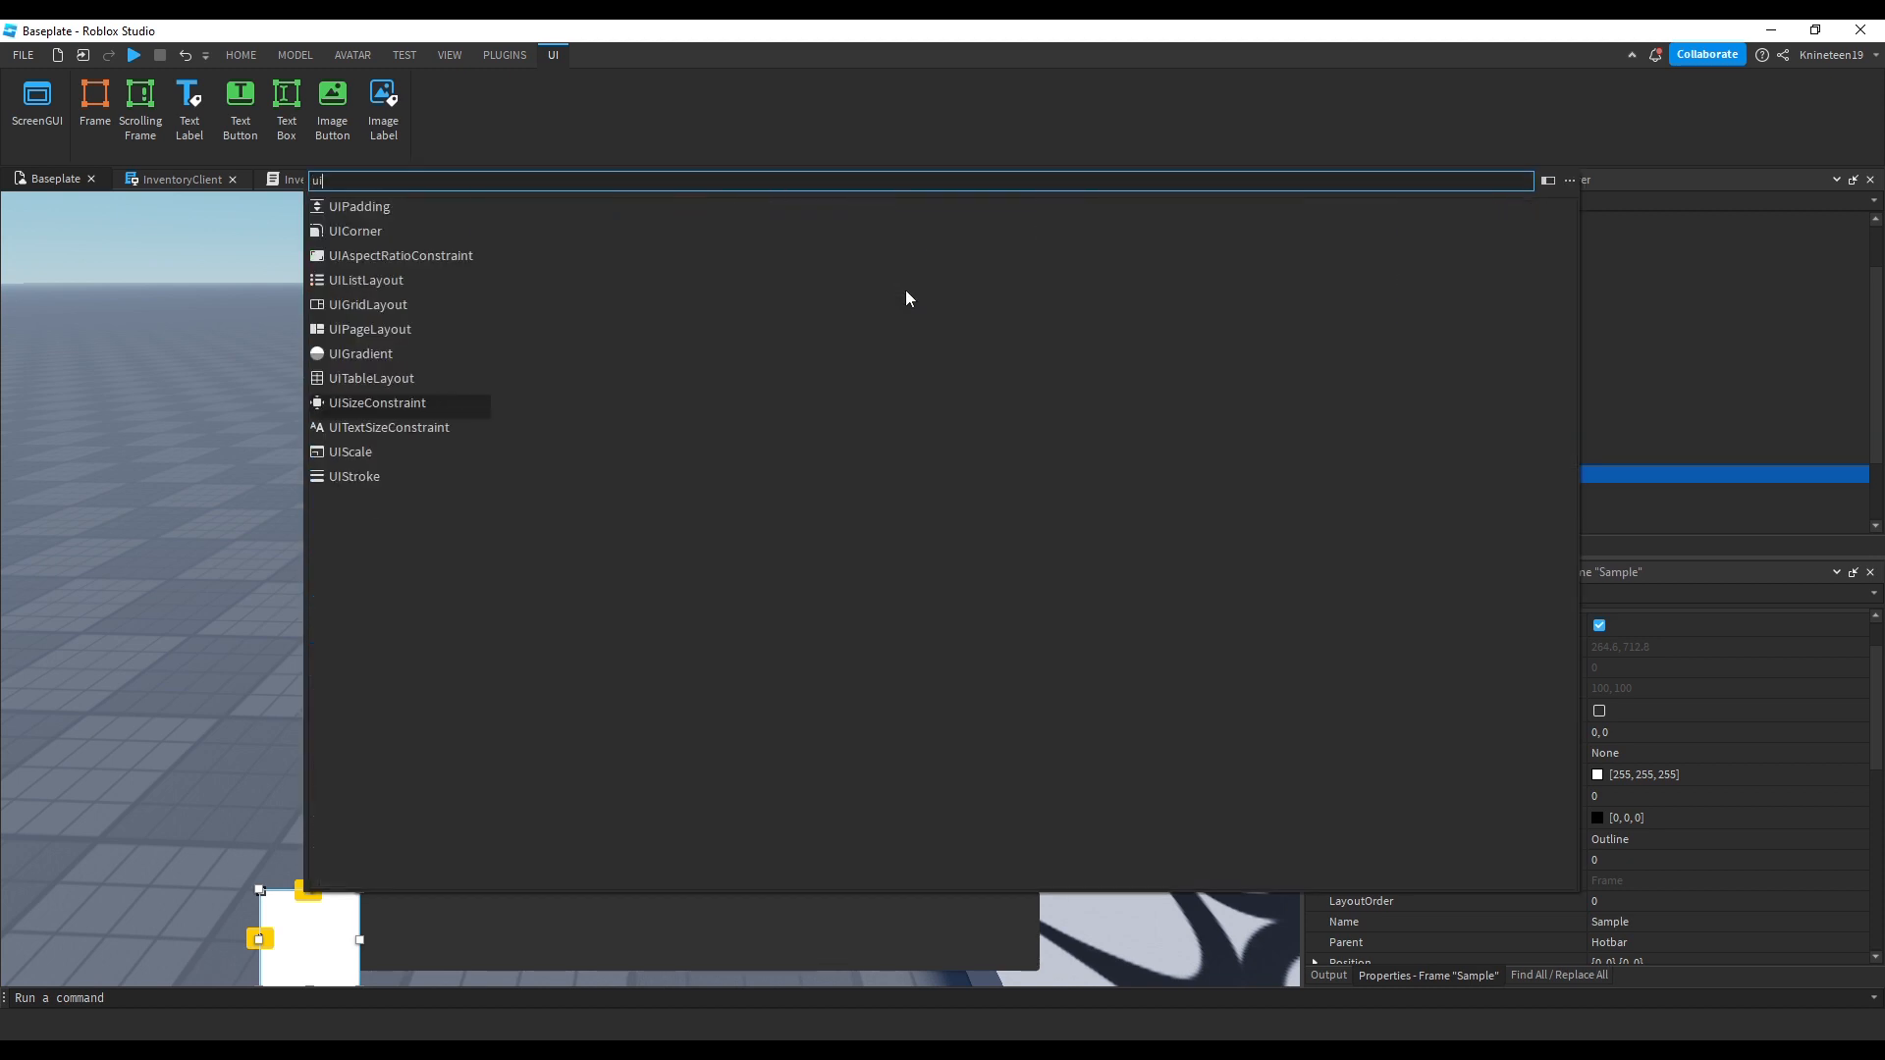
key(Return)
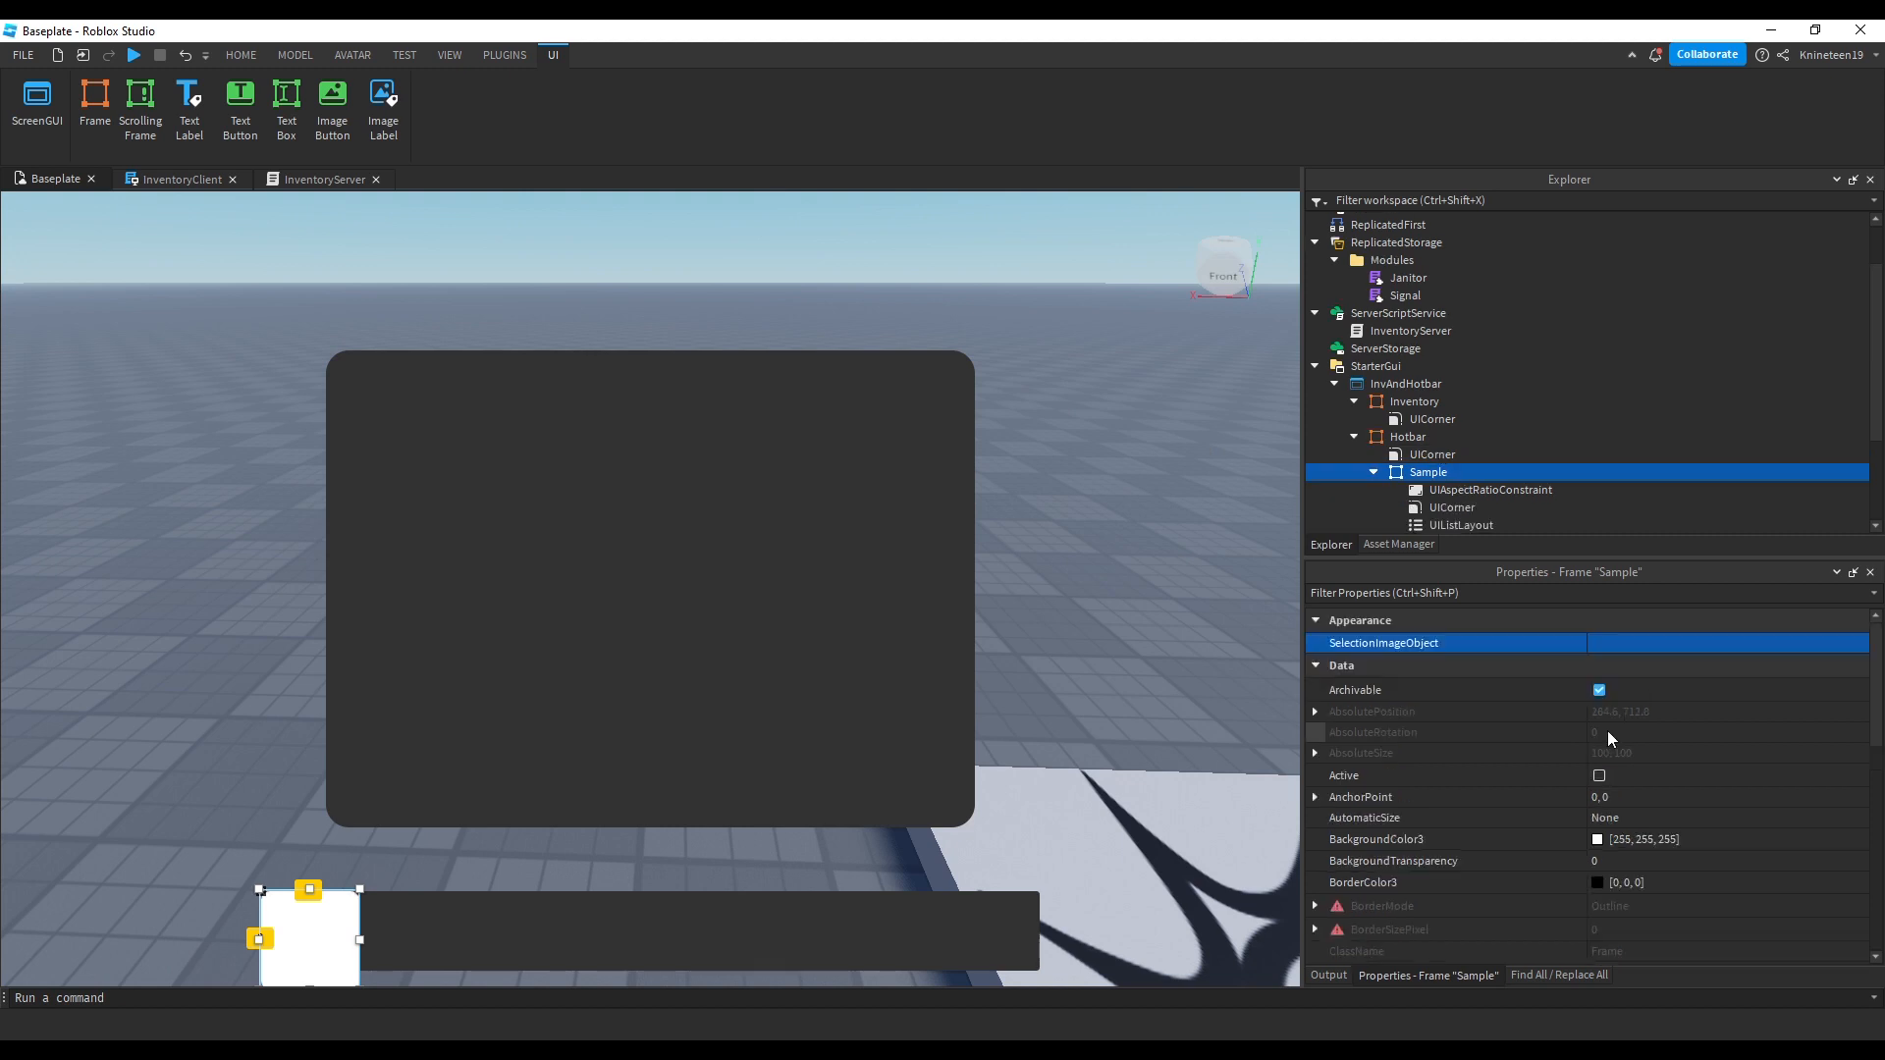
scroll(1607, 731, down, 2)
drag(1431, 527, 1394, 438)
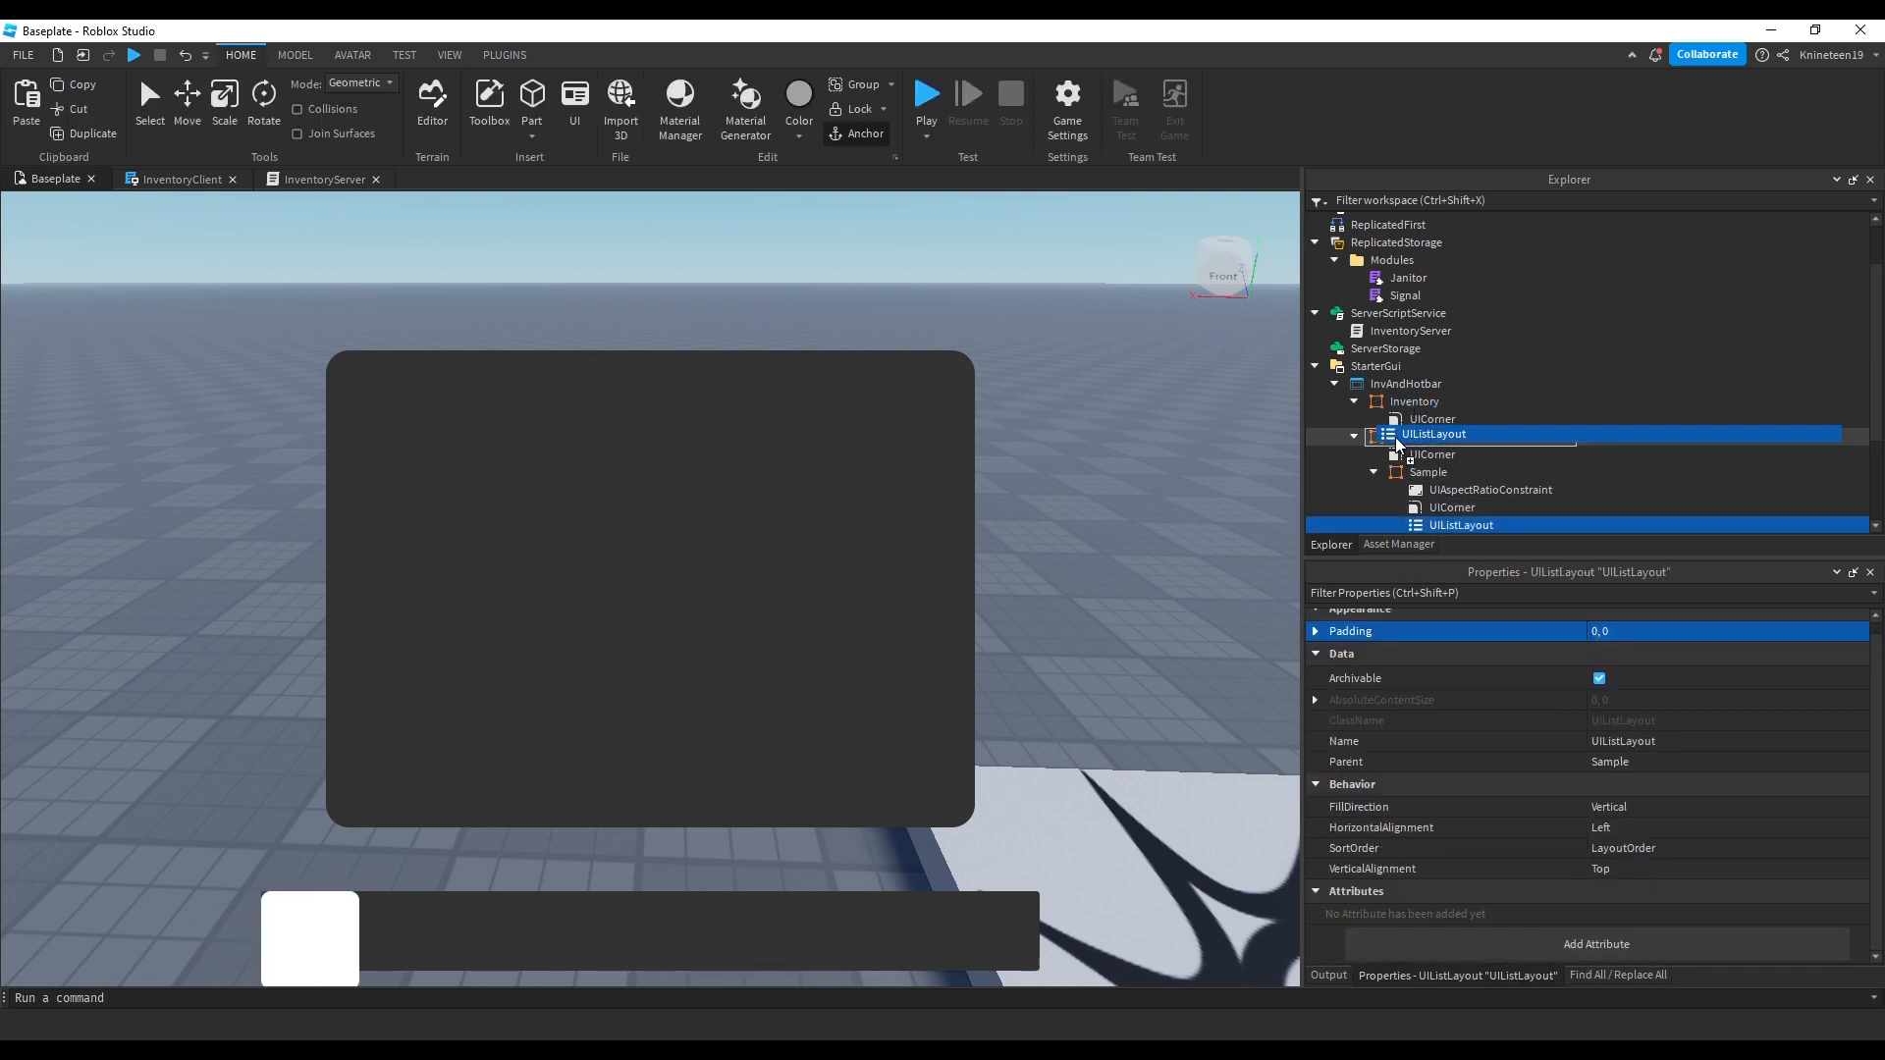
Step: Set the Sample frame's size to 0.09,0,1,0
click(1429, 490)
scroll(1582, 692, down, 4)
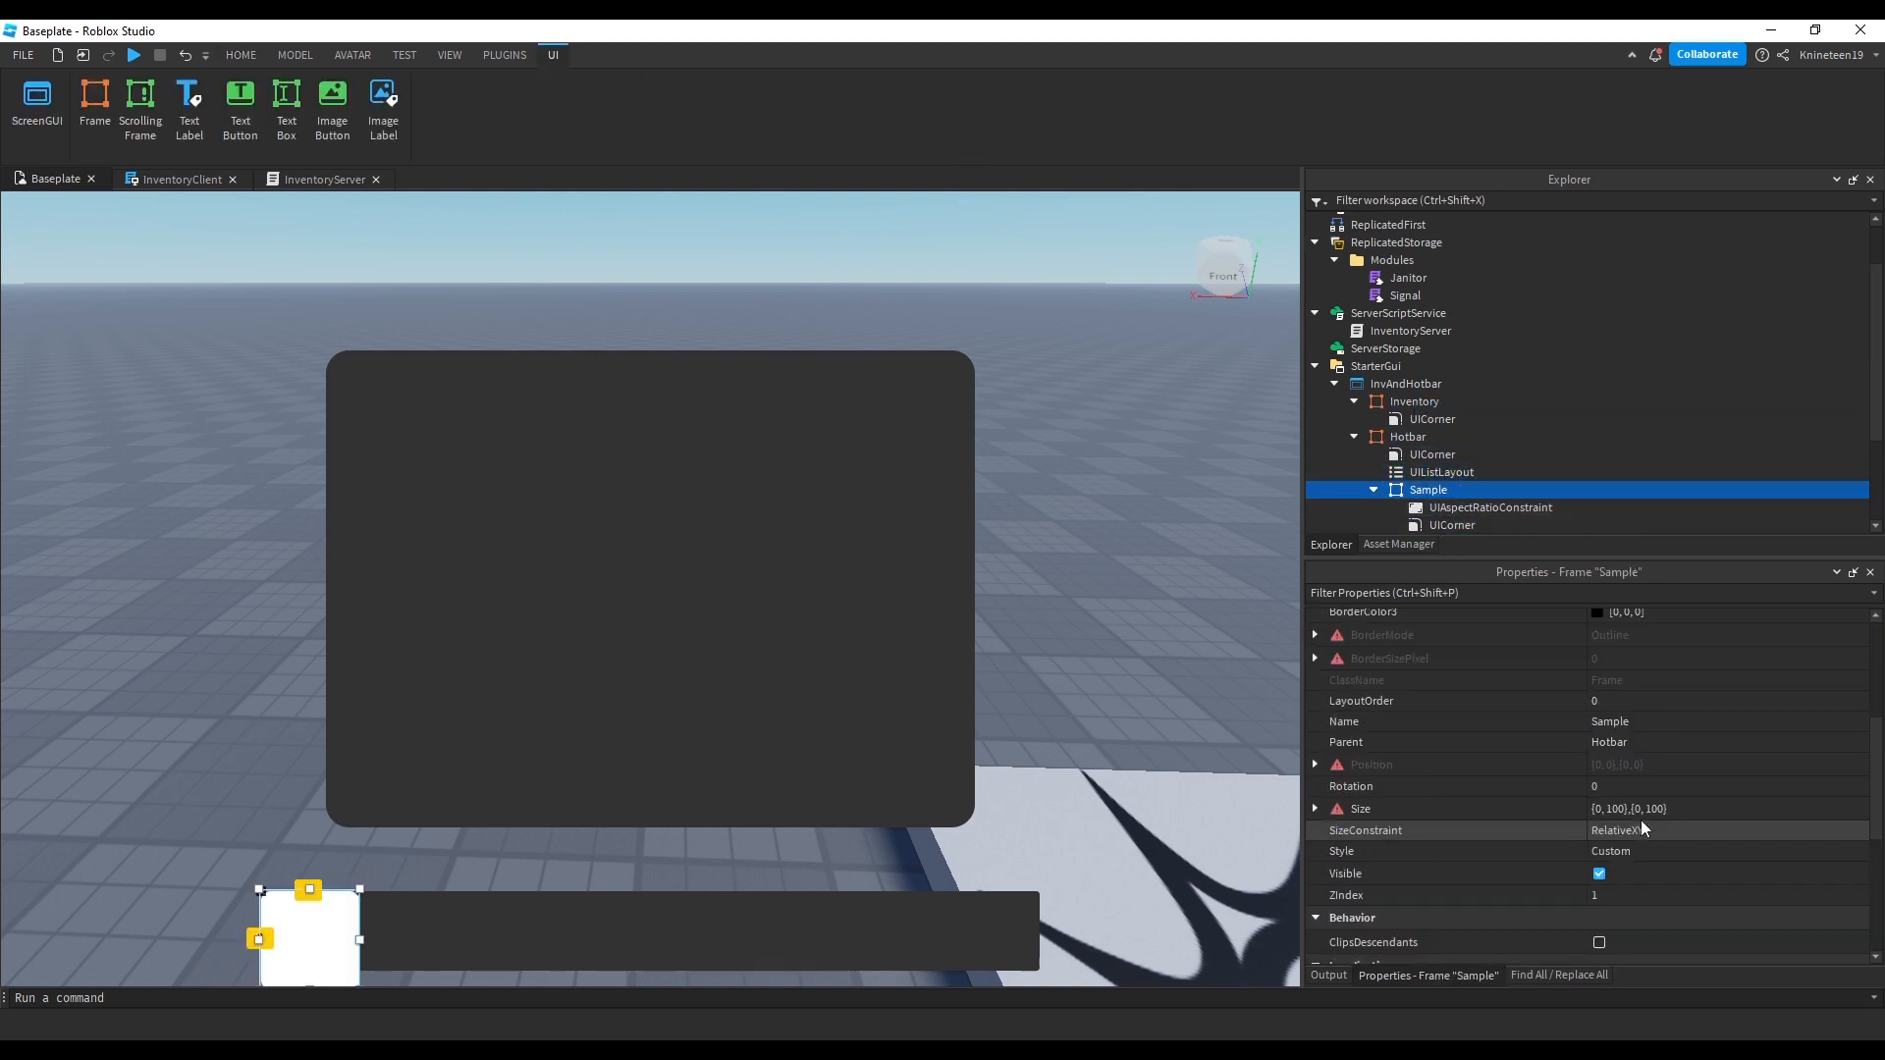
click(1621, 808)
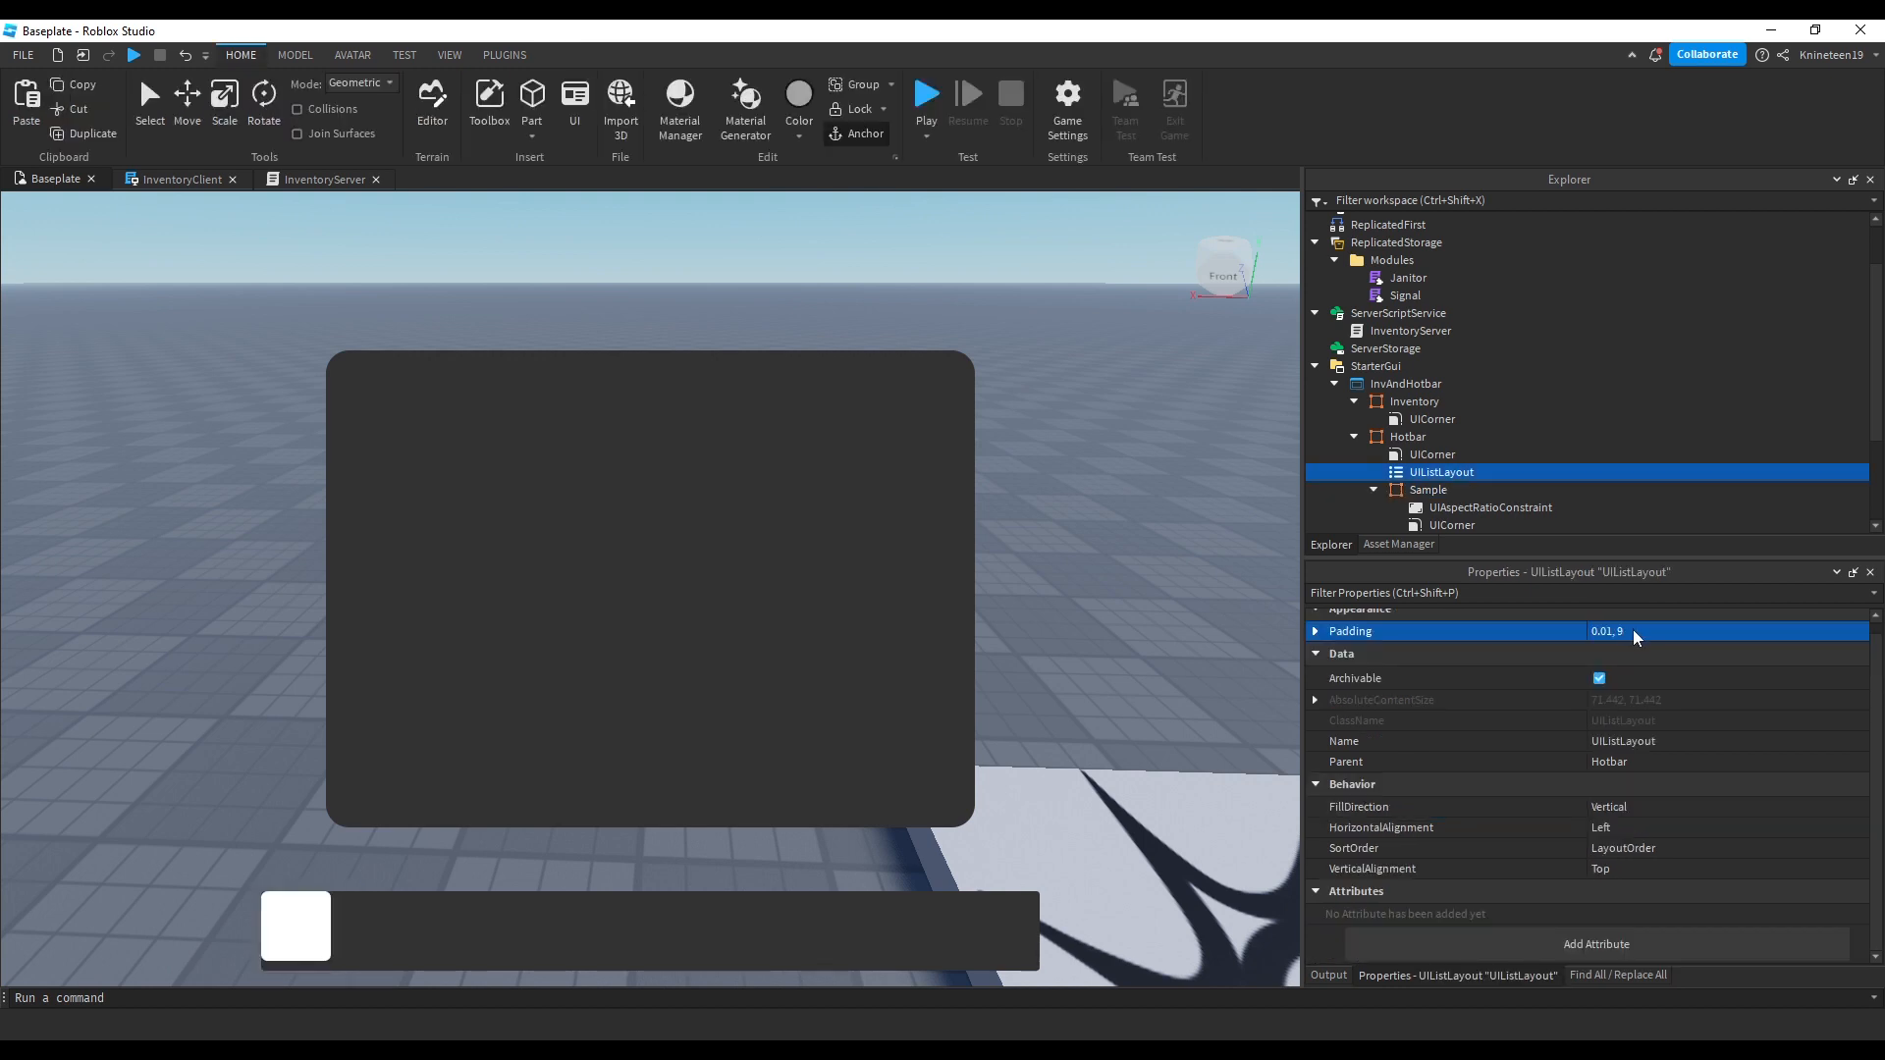
Step: Give the Hotbar's UIListLayout a Horizontal fill direction and Center for both horizontal and vertical alignment, with padding 0.01,0
click(1622, 815)
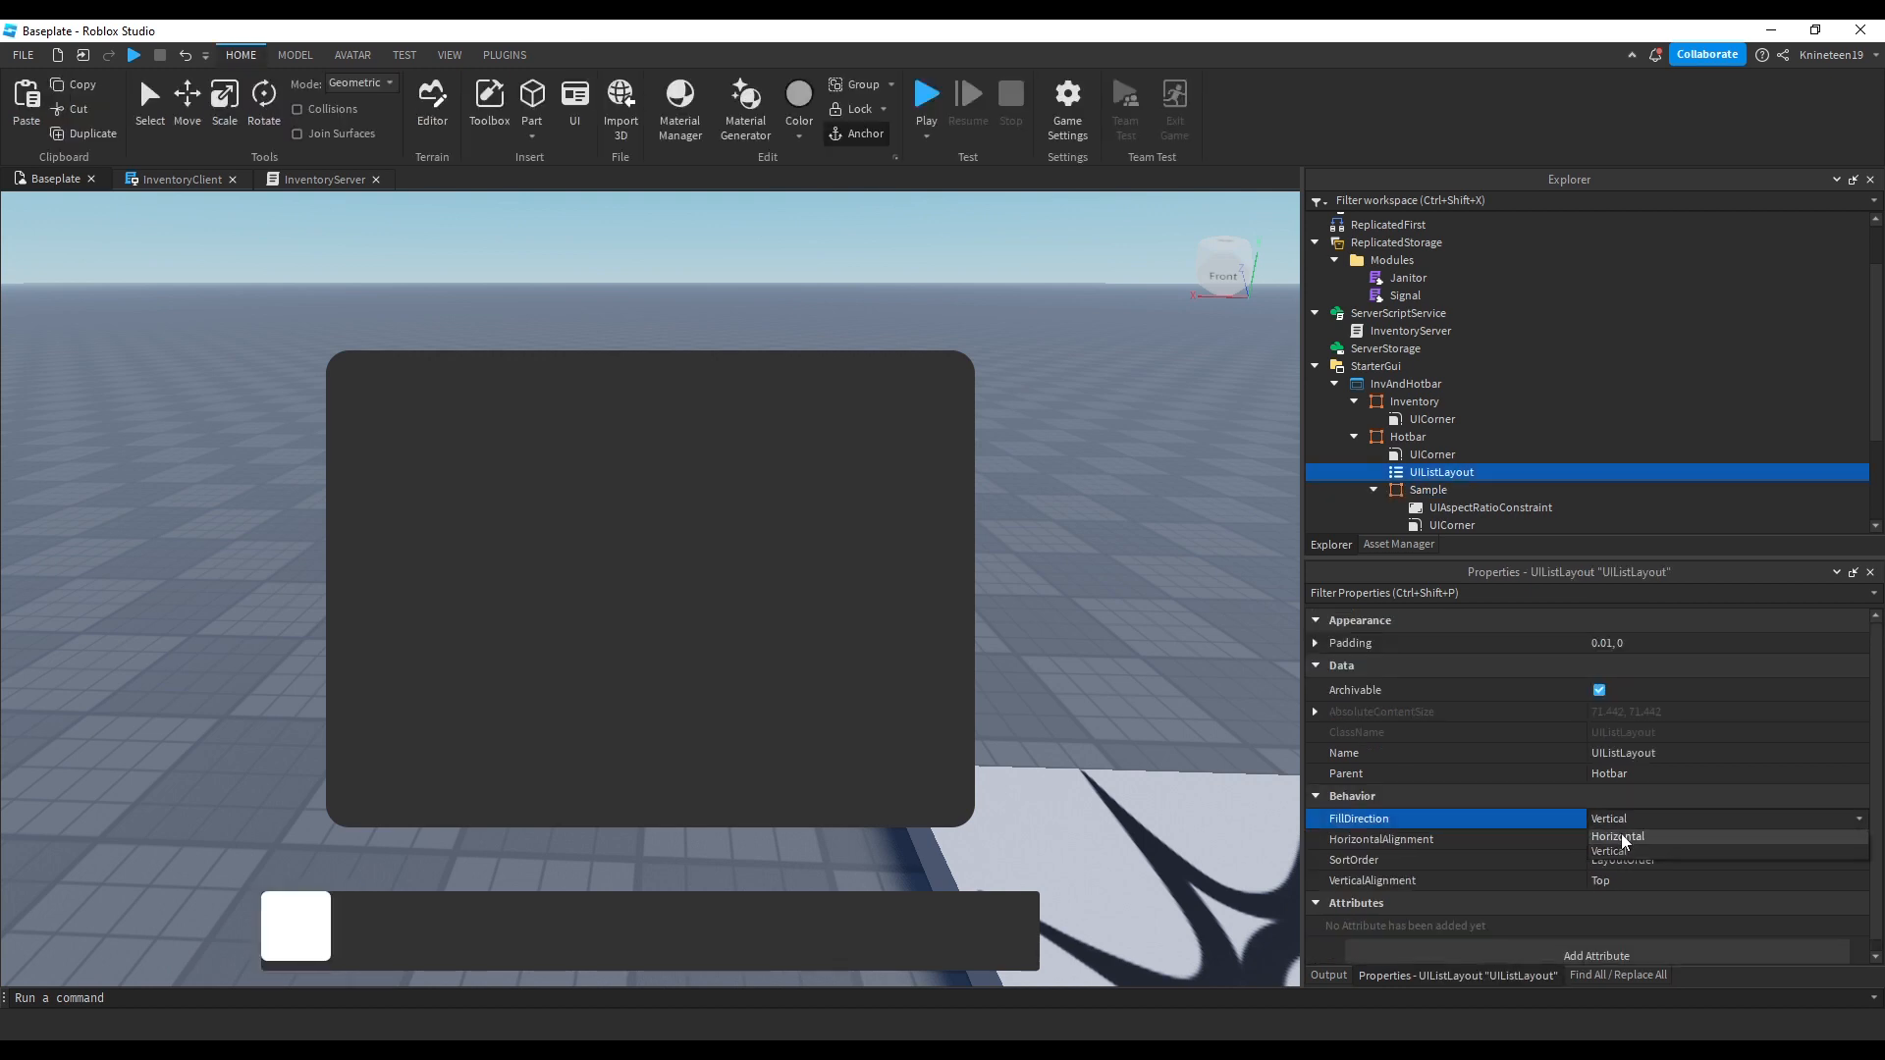
click(1622, 835)
click(1623, 840)
click(1612, 858)
click(1605, 881)
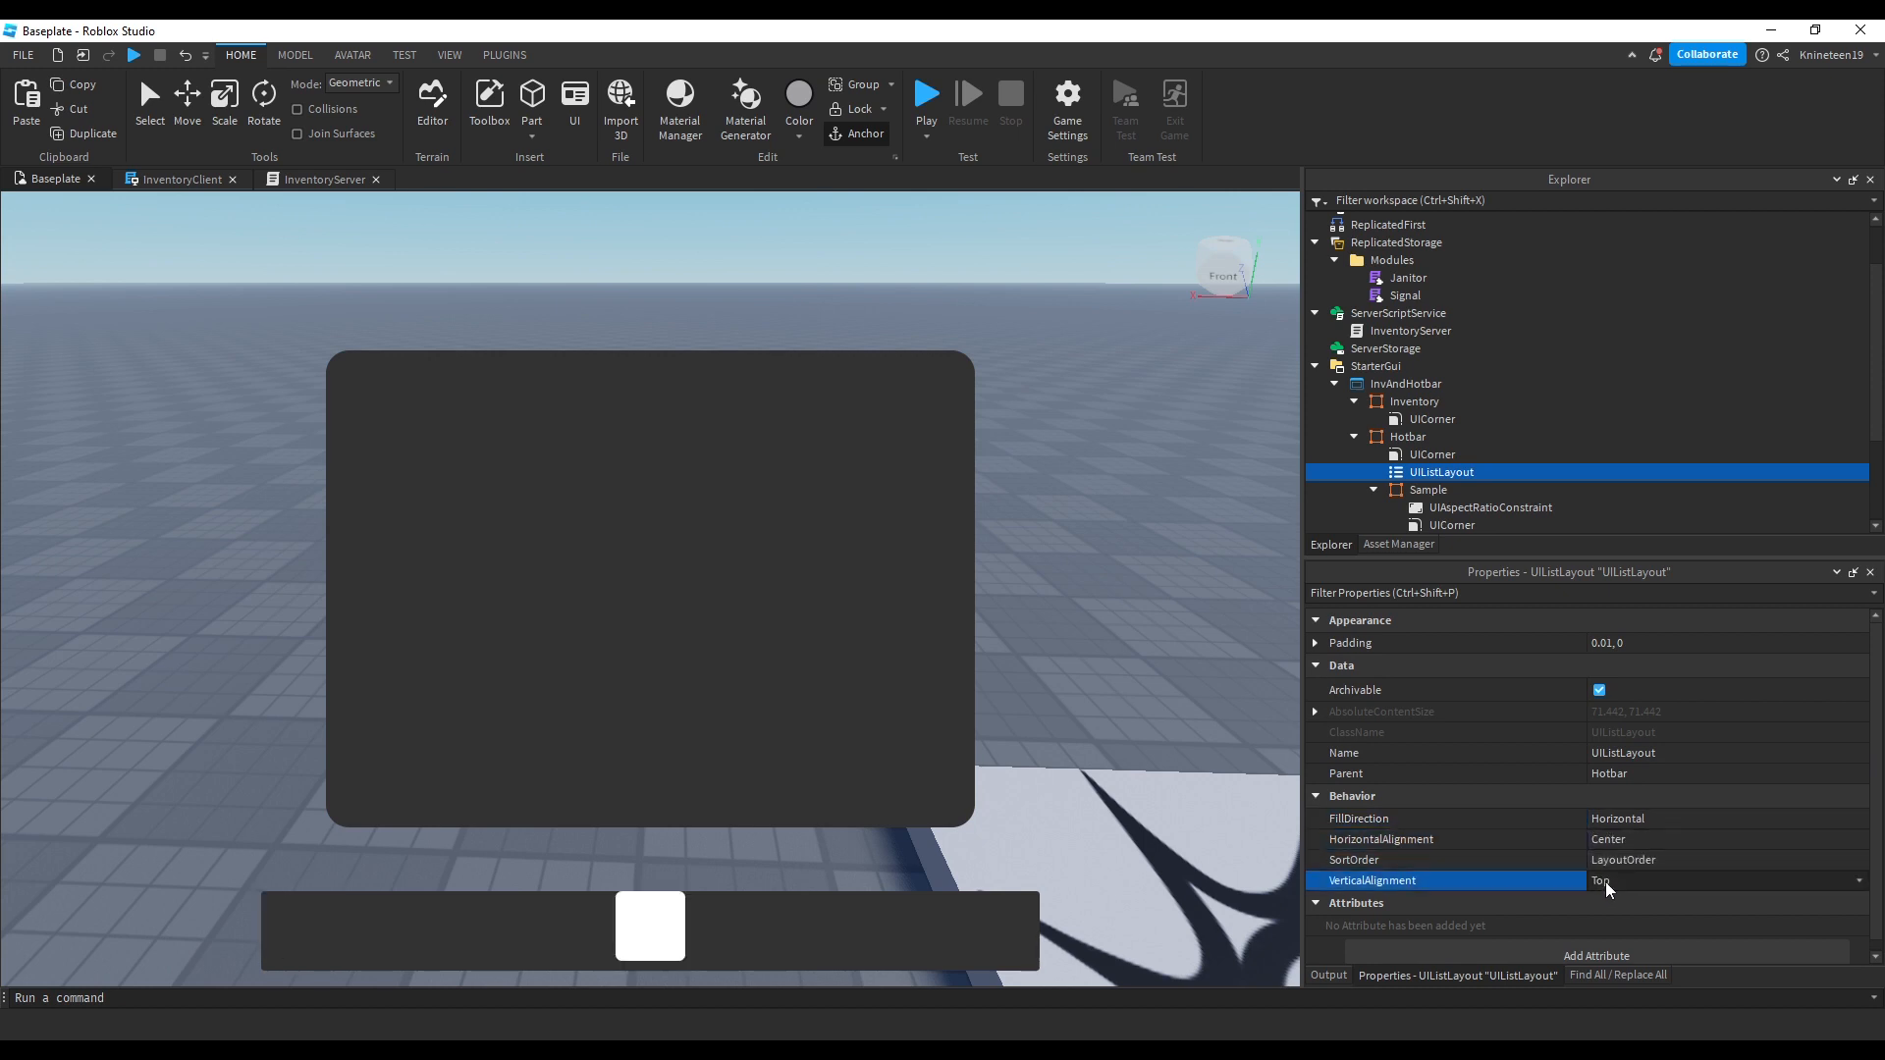
click(1621, 914)
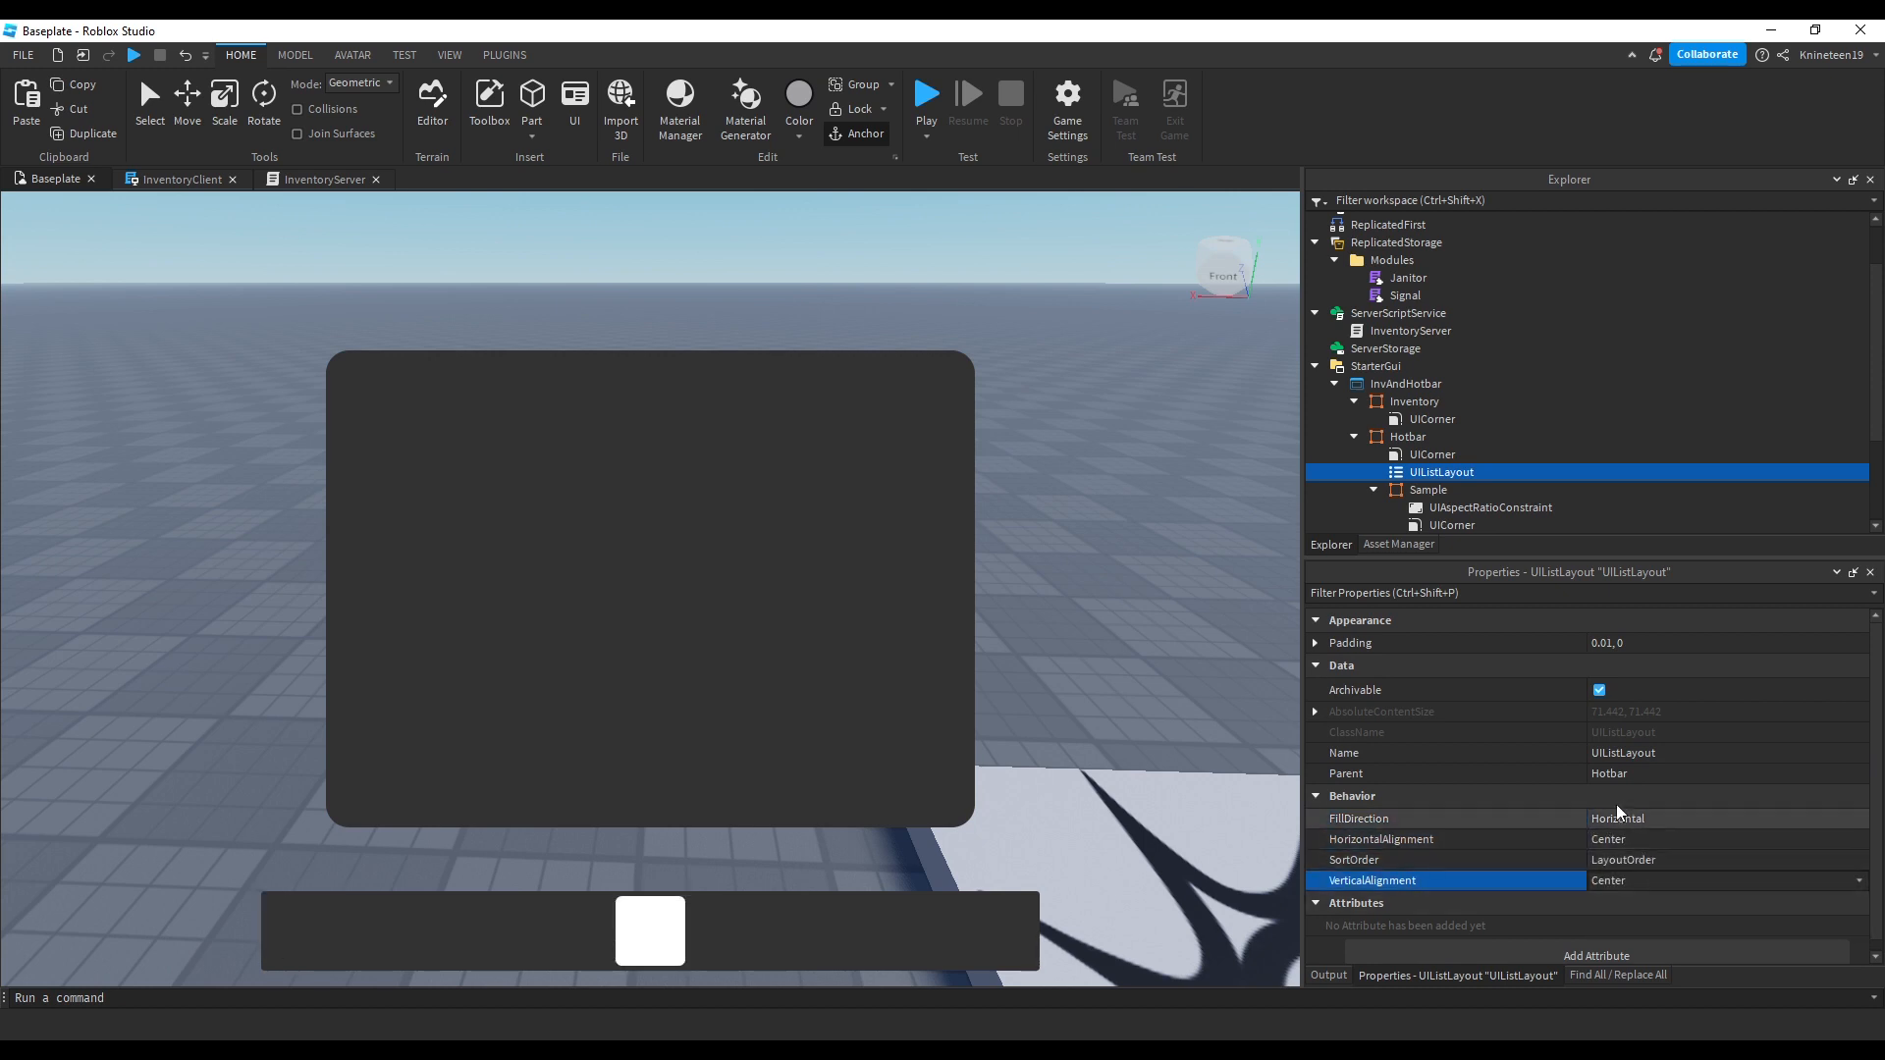
Step: Duplicate the Sample frame nine times to fill the hotbar with ten slots
click(1426, 490)
key(ctrl+d)
key(ctrl+d)
key(ctrl+d)
key(ctrl+d)
key(ctrl+d)
key(ctrl+d)
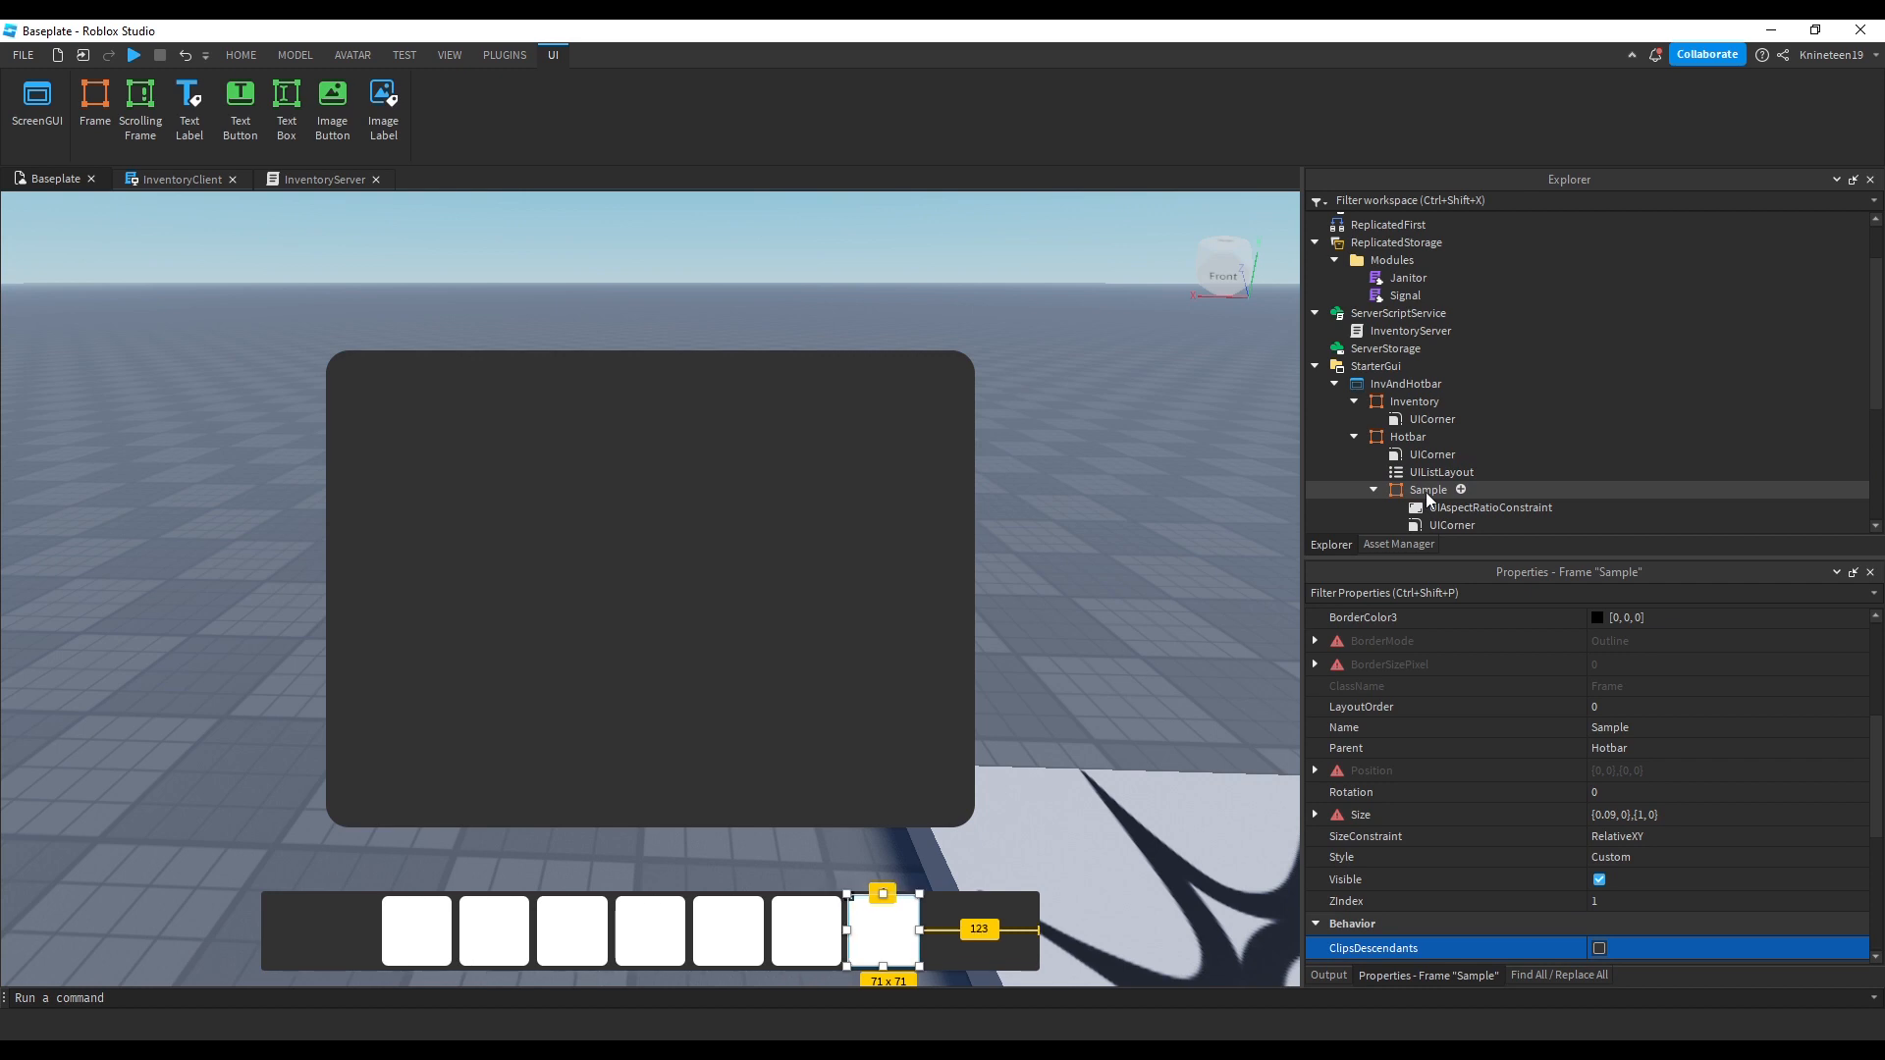
key(ctrl+d)
key(ctrl+d)
key(ctrl+d)
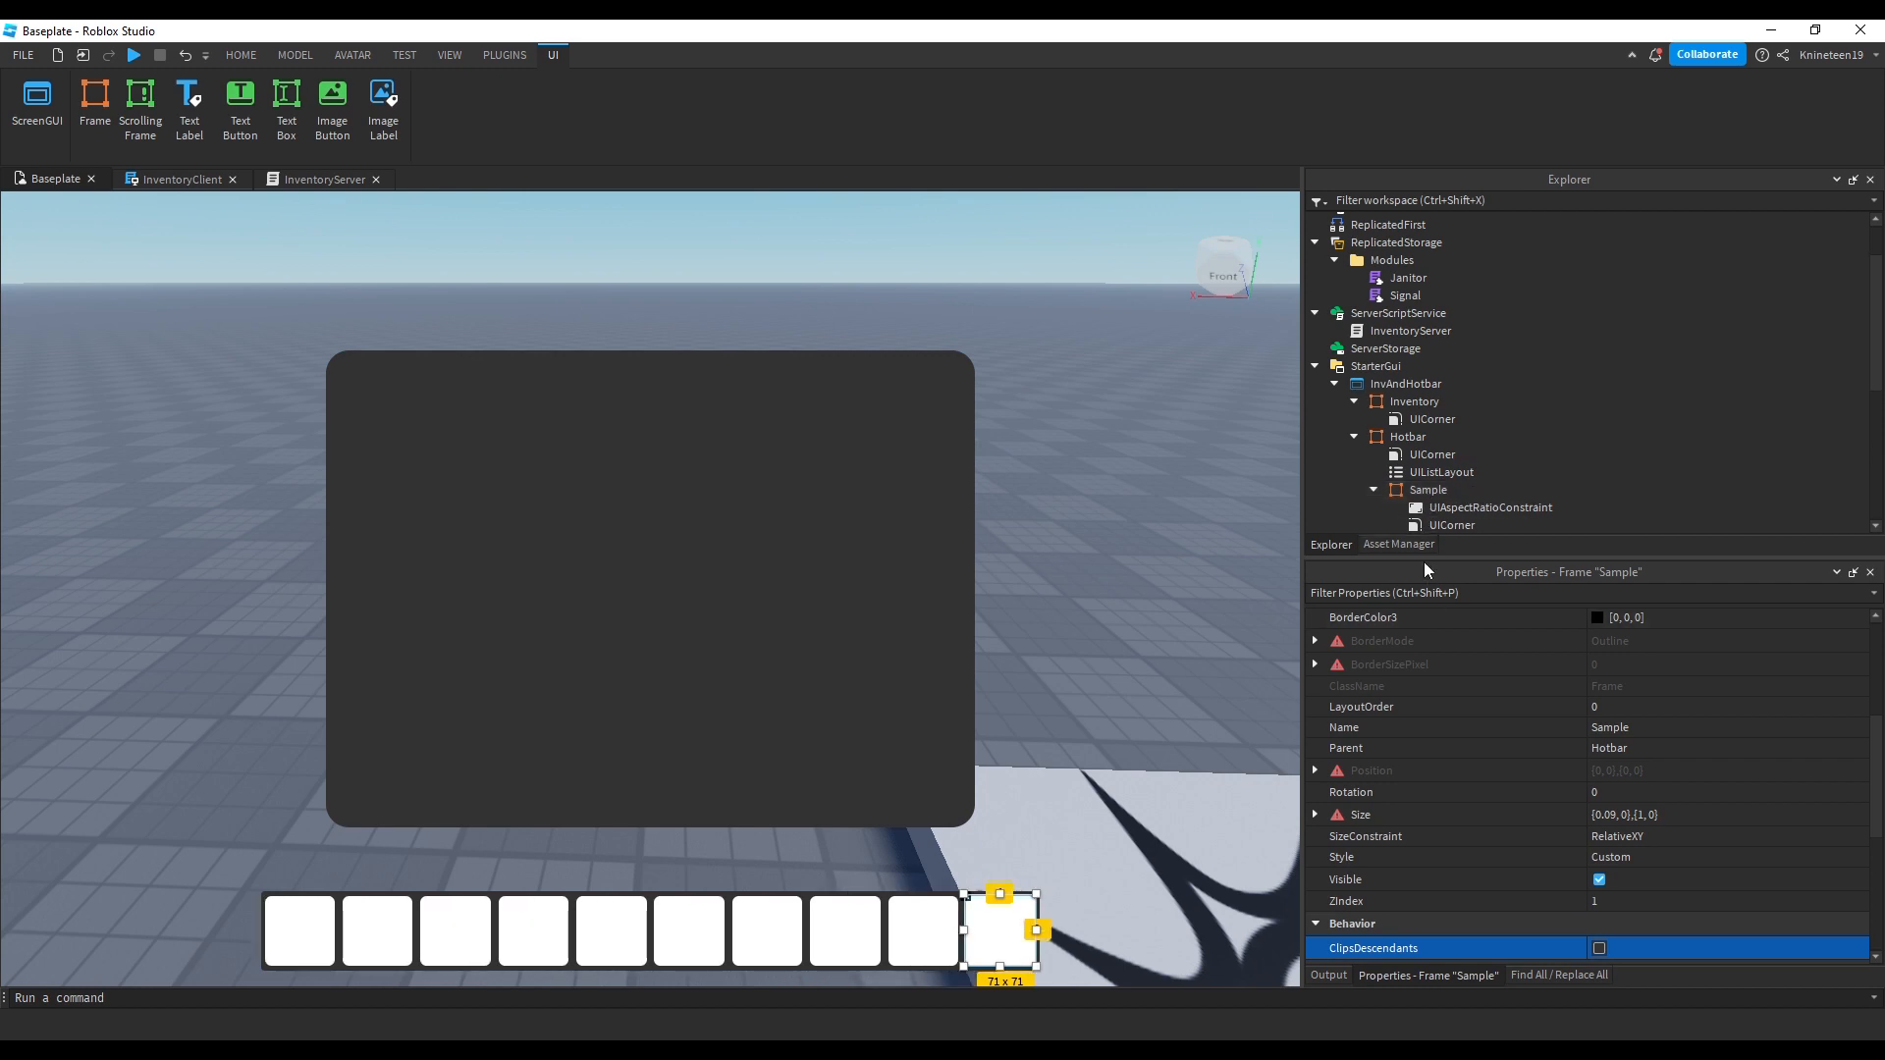
Step: Add a UIPadding to the Hotbar frame and adjust its padding so the slots sit inside the frame's edges
click(1440, 436)
text(uipas)
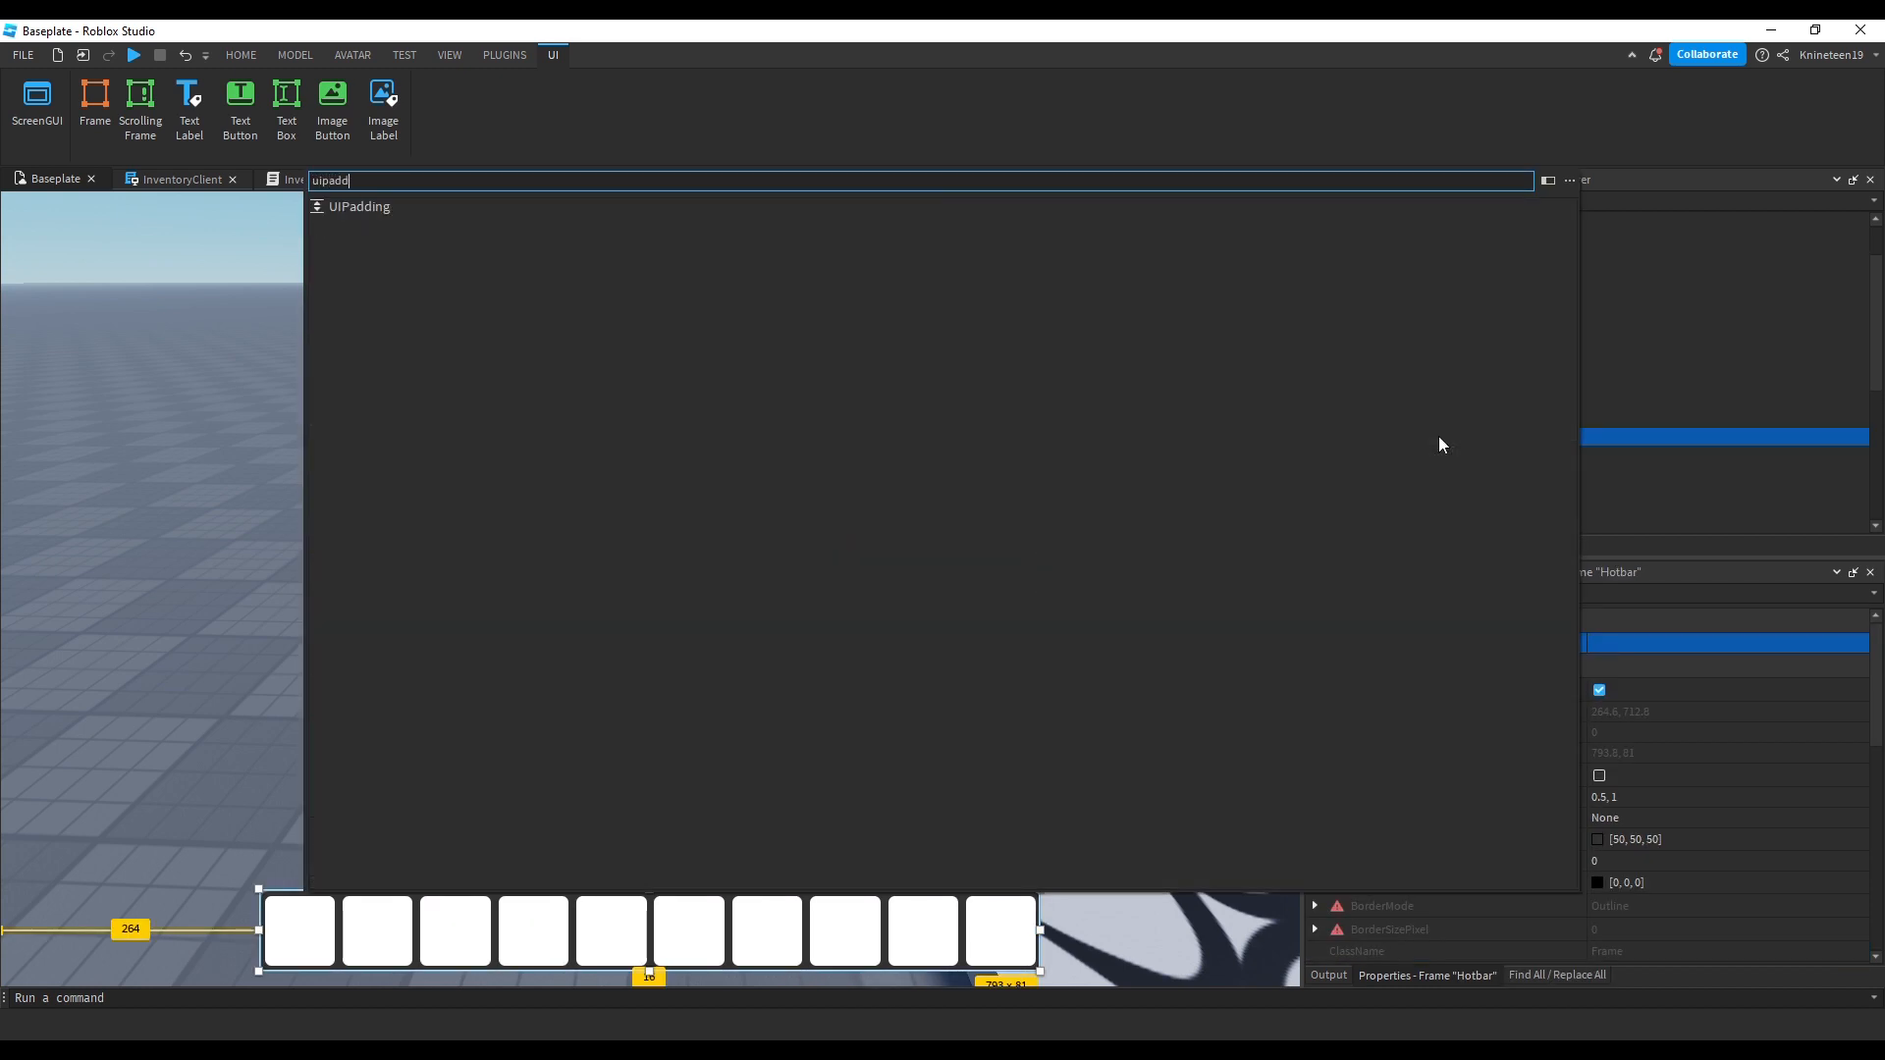
key(Return)
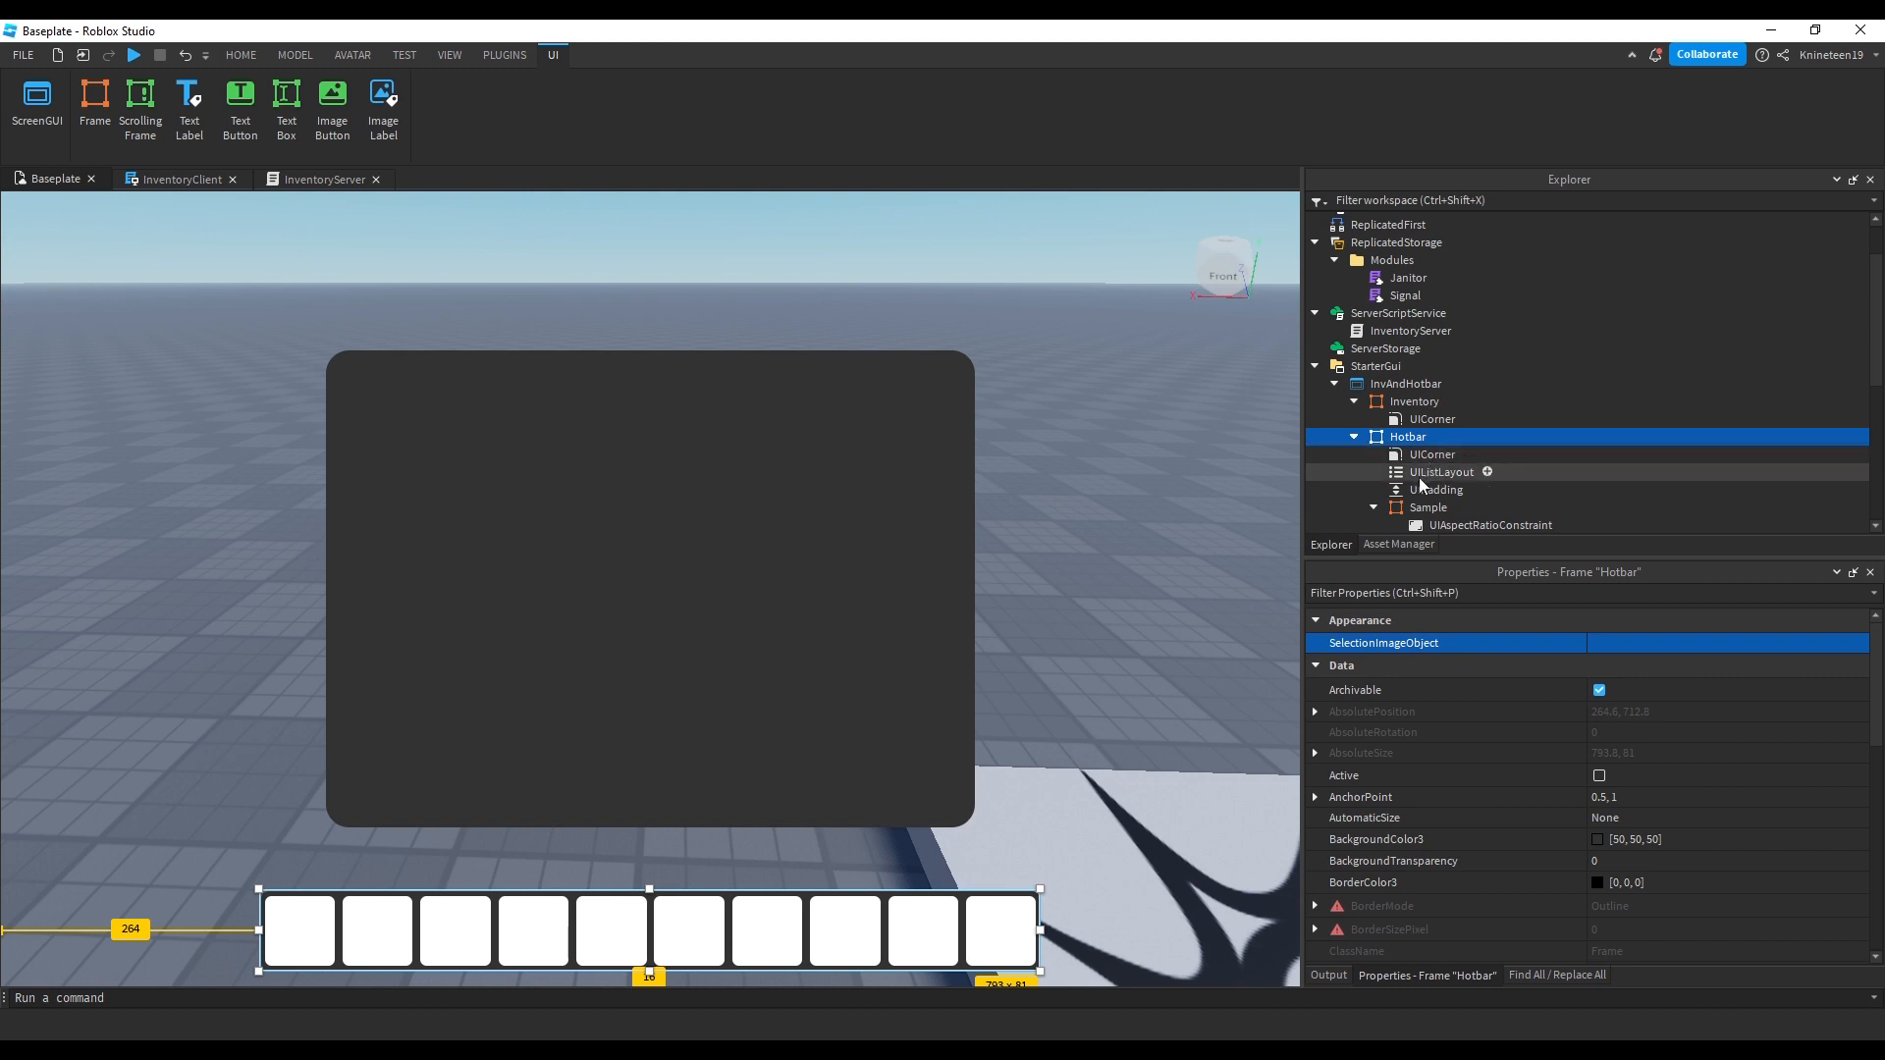
click(1420, 485)
click(1628, 756)
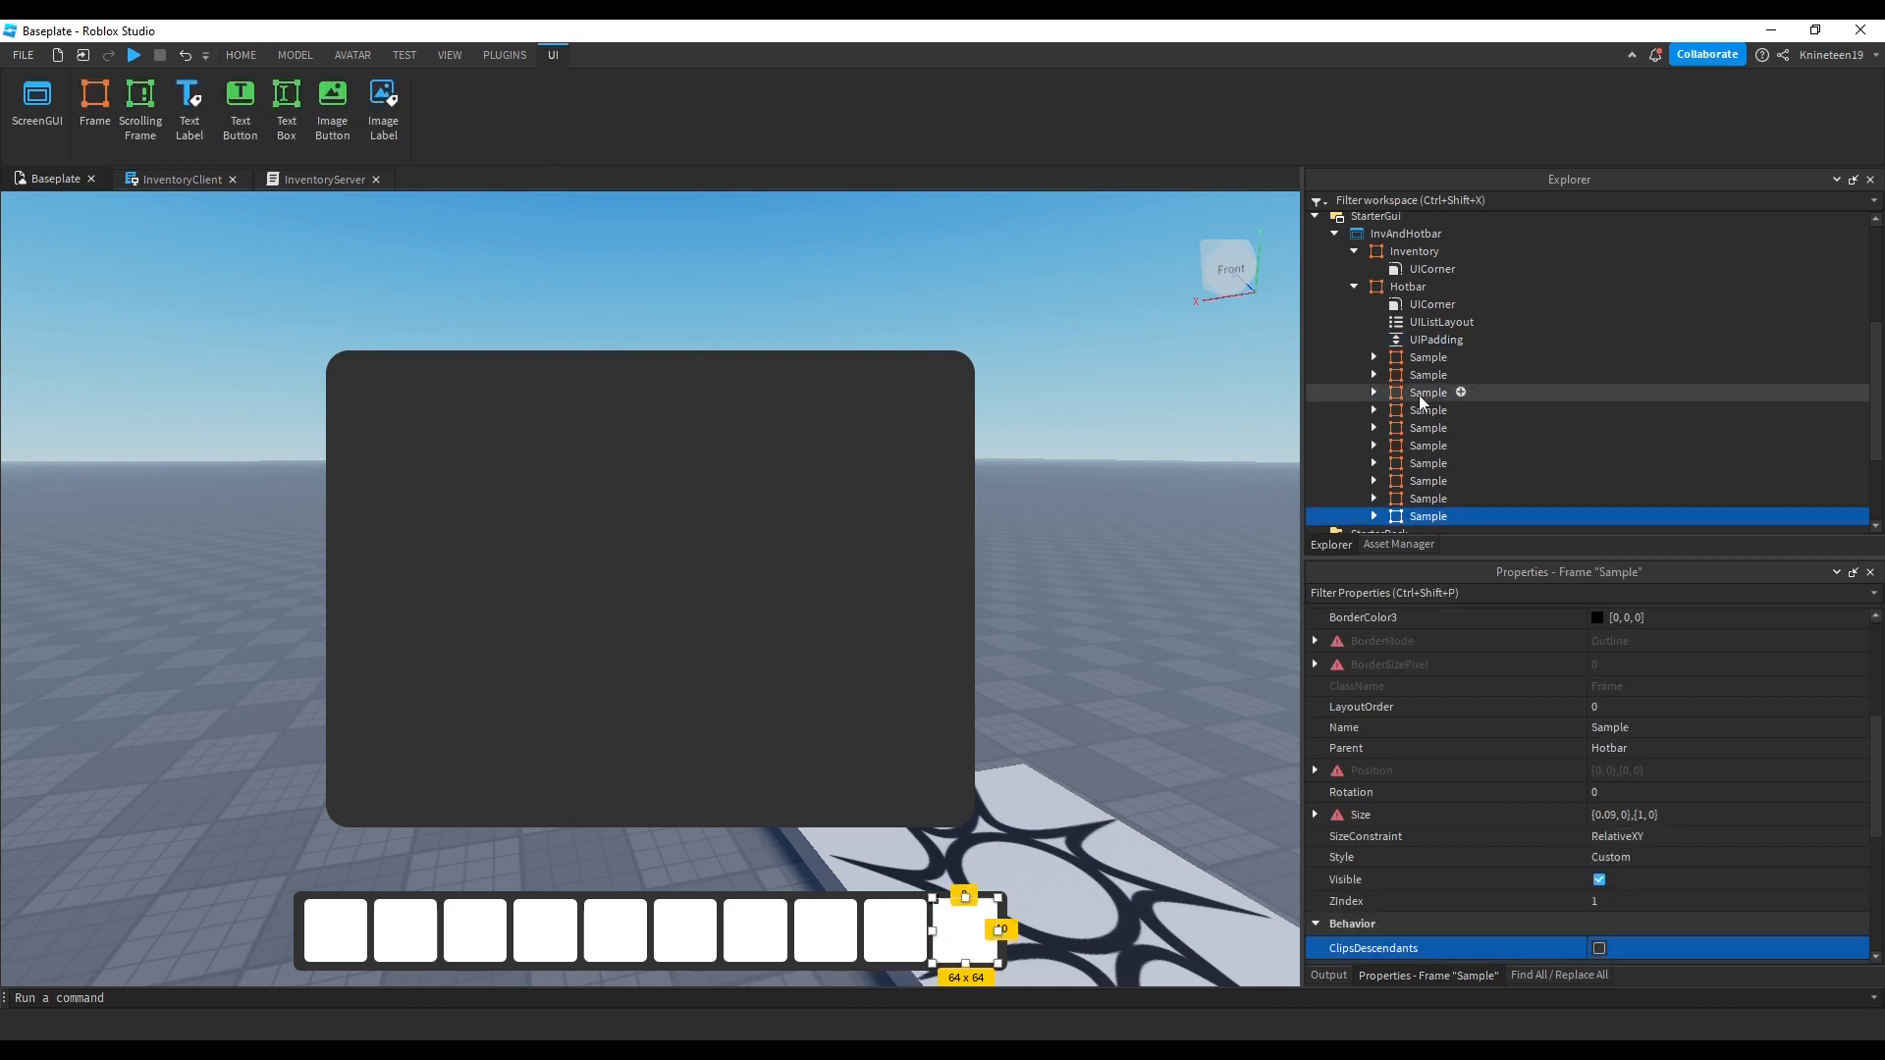
Step: Delete the nine duplicated Sample frames, keeping only the first one in the Hotbar
shift+click(1416, 377)
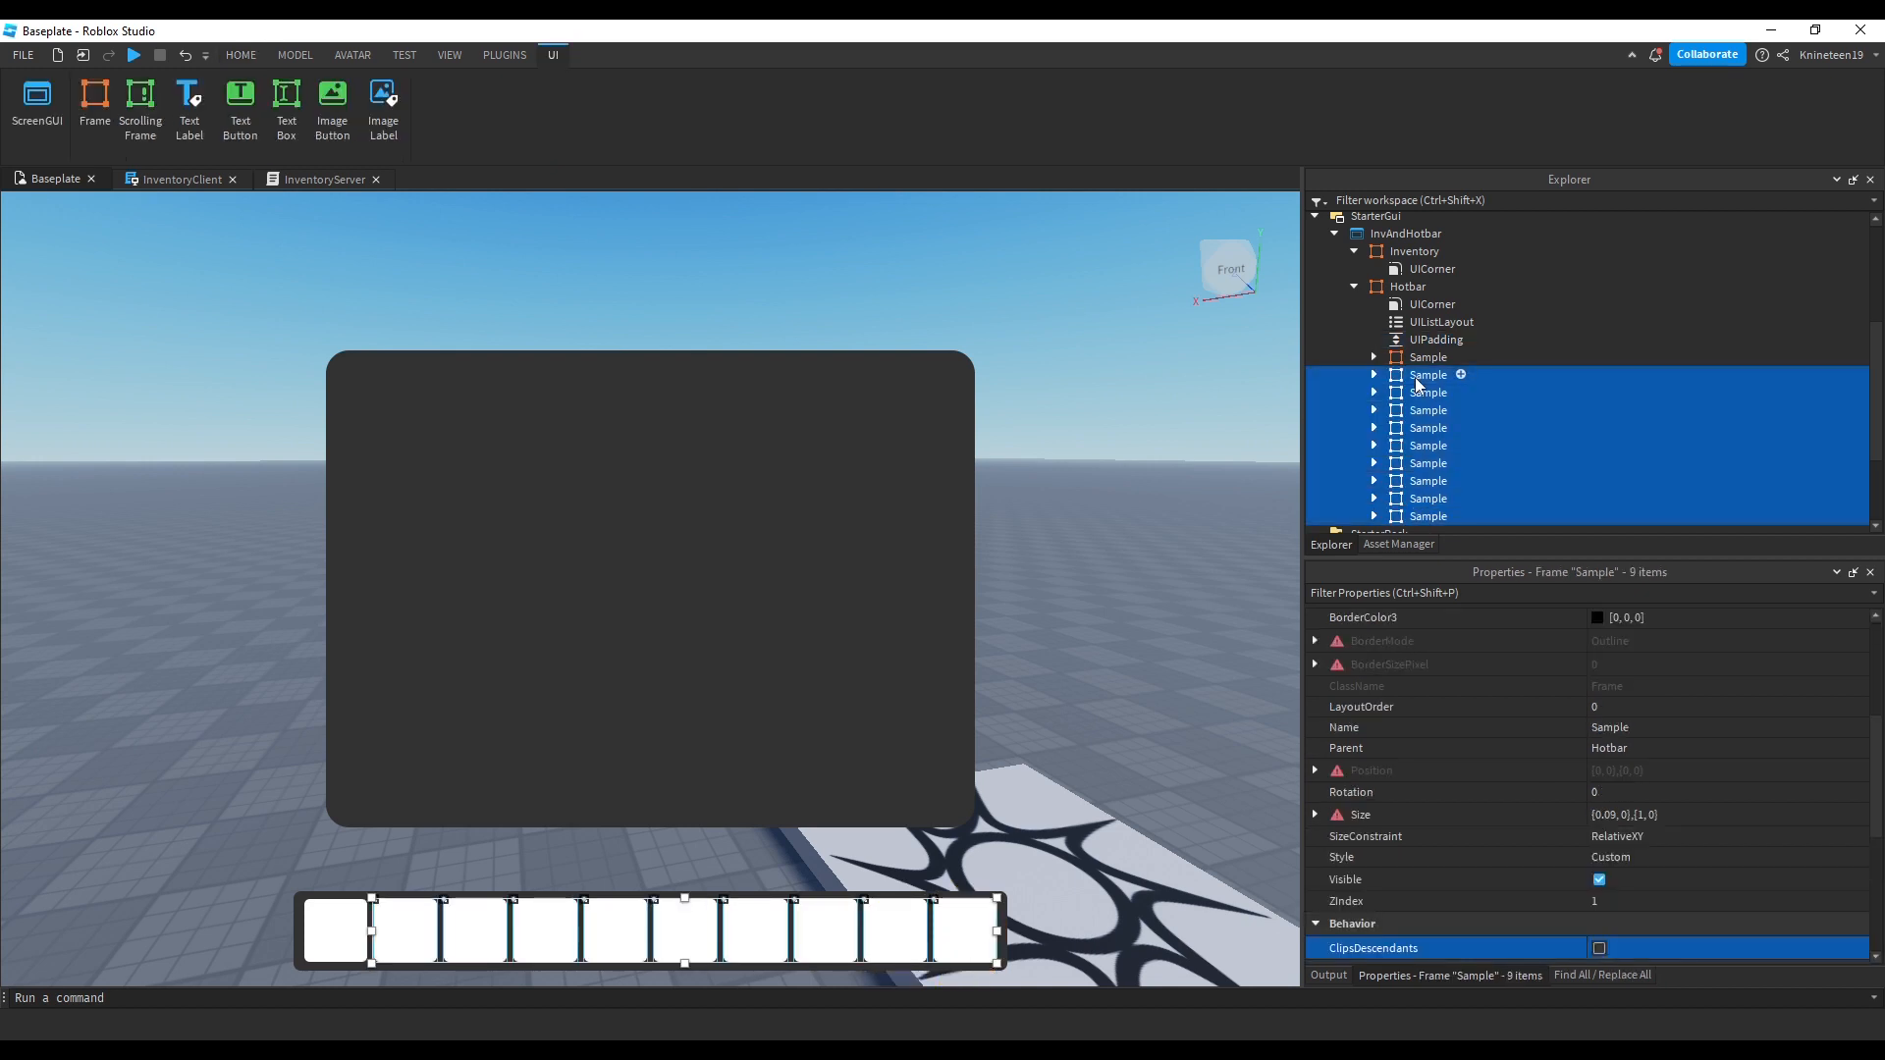
key(Delete)
Step: Add an ImageButton to the Hotbar and set it up as Sample with background color 150,150,150, replacing the Sample frame
click(1416, 378)
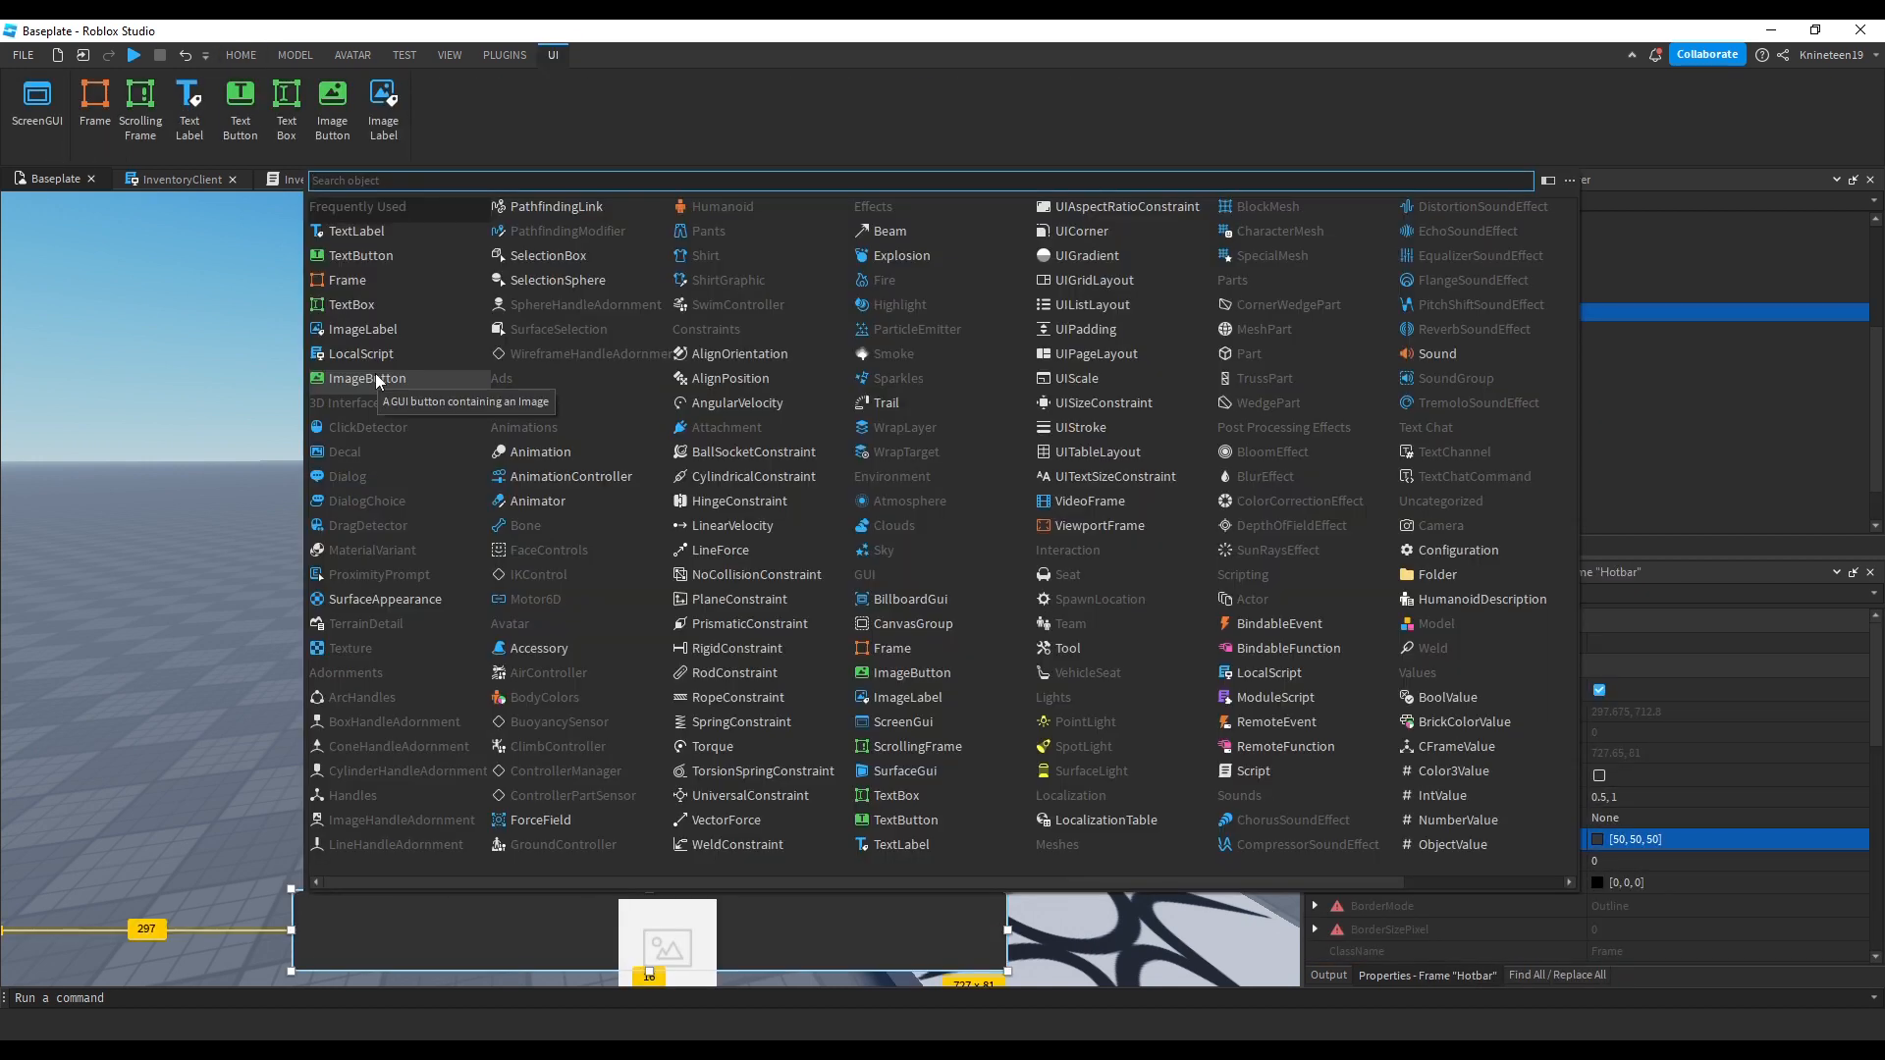
click(376, 378)
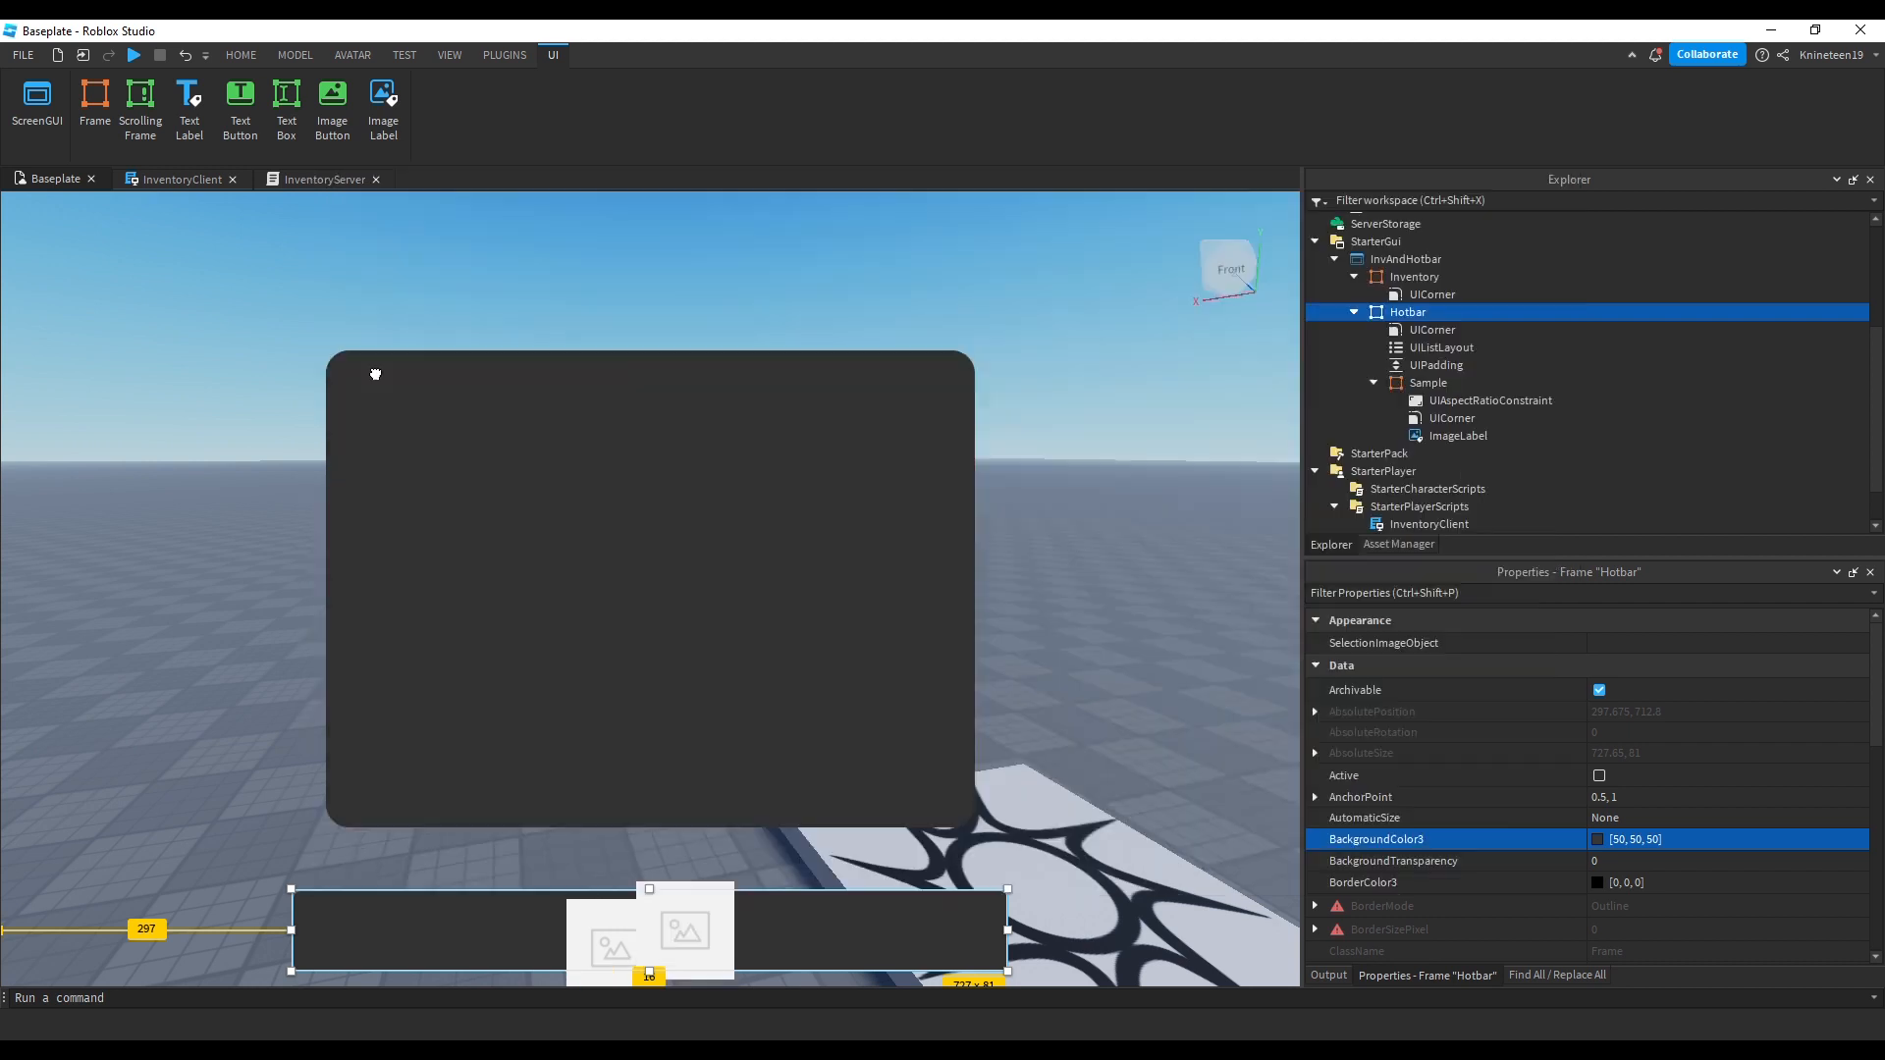
click(1427, 452)
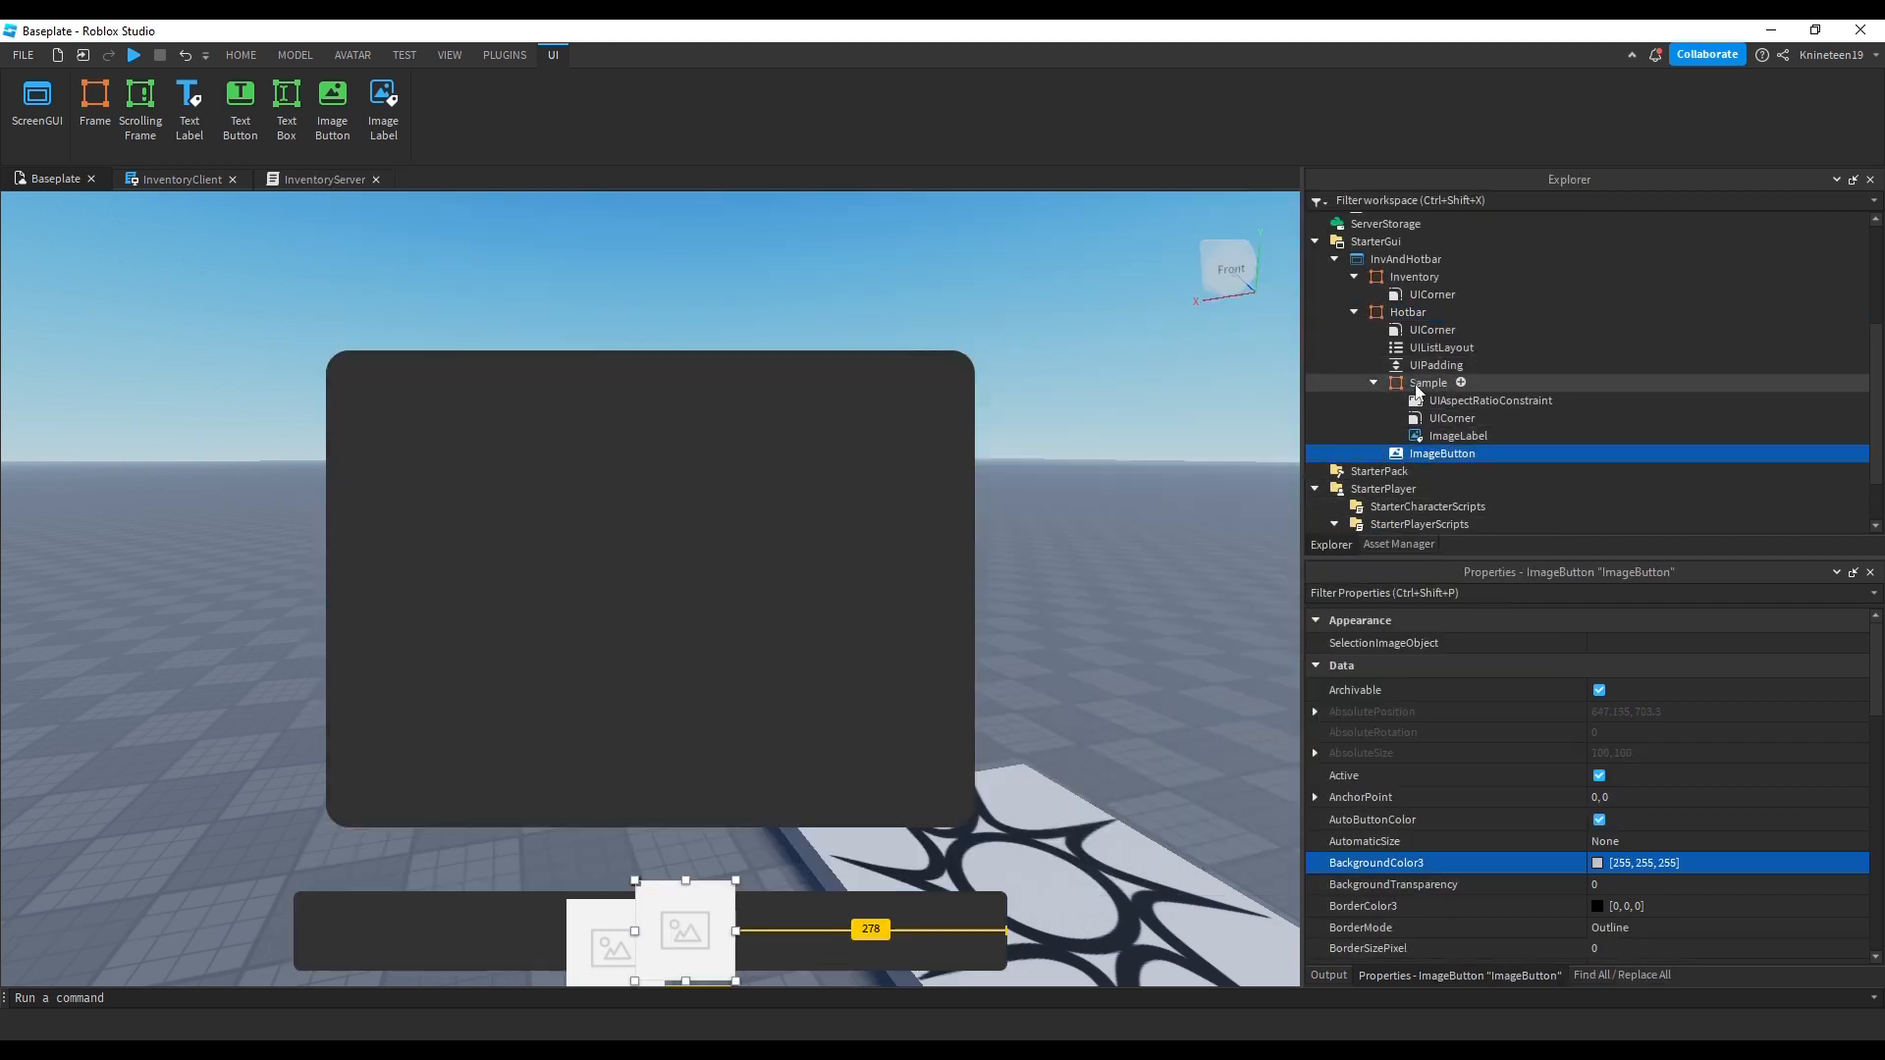
click(1429, 383)
click(1610, 795)
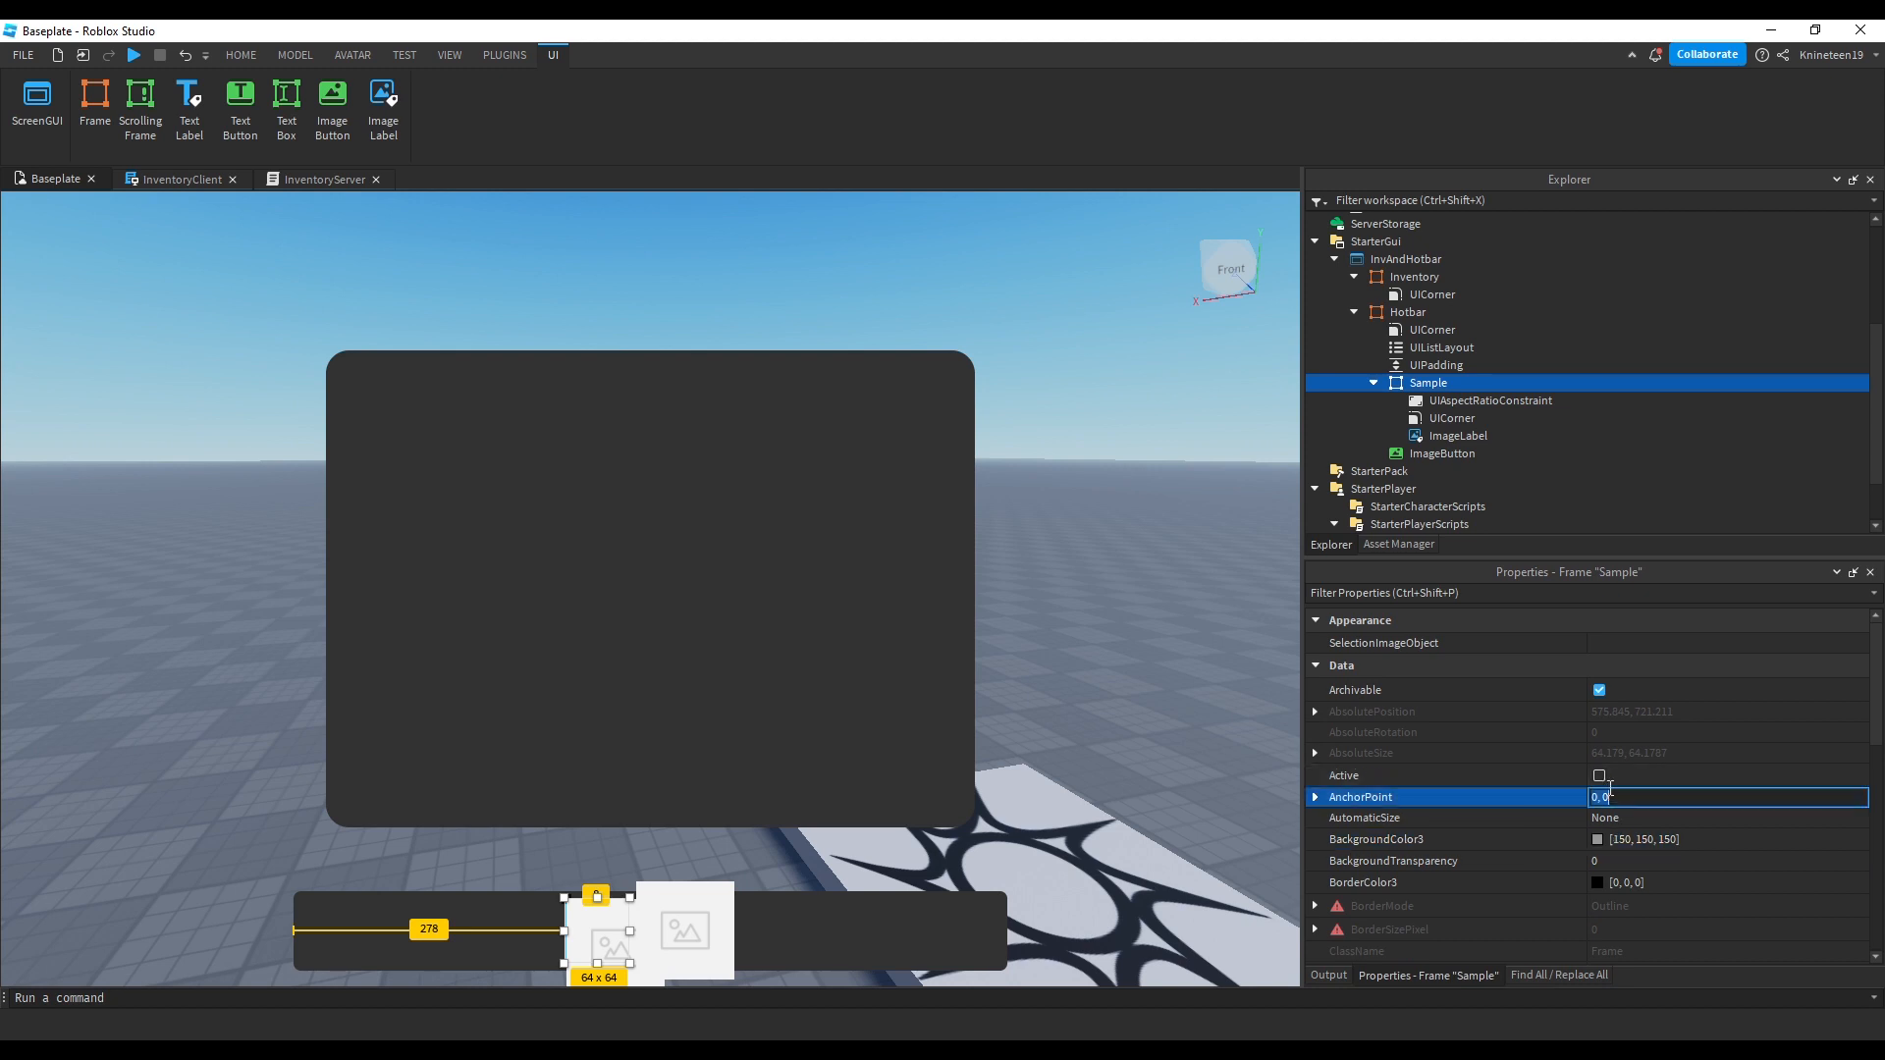
click(1416, 452)
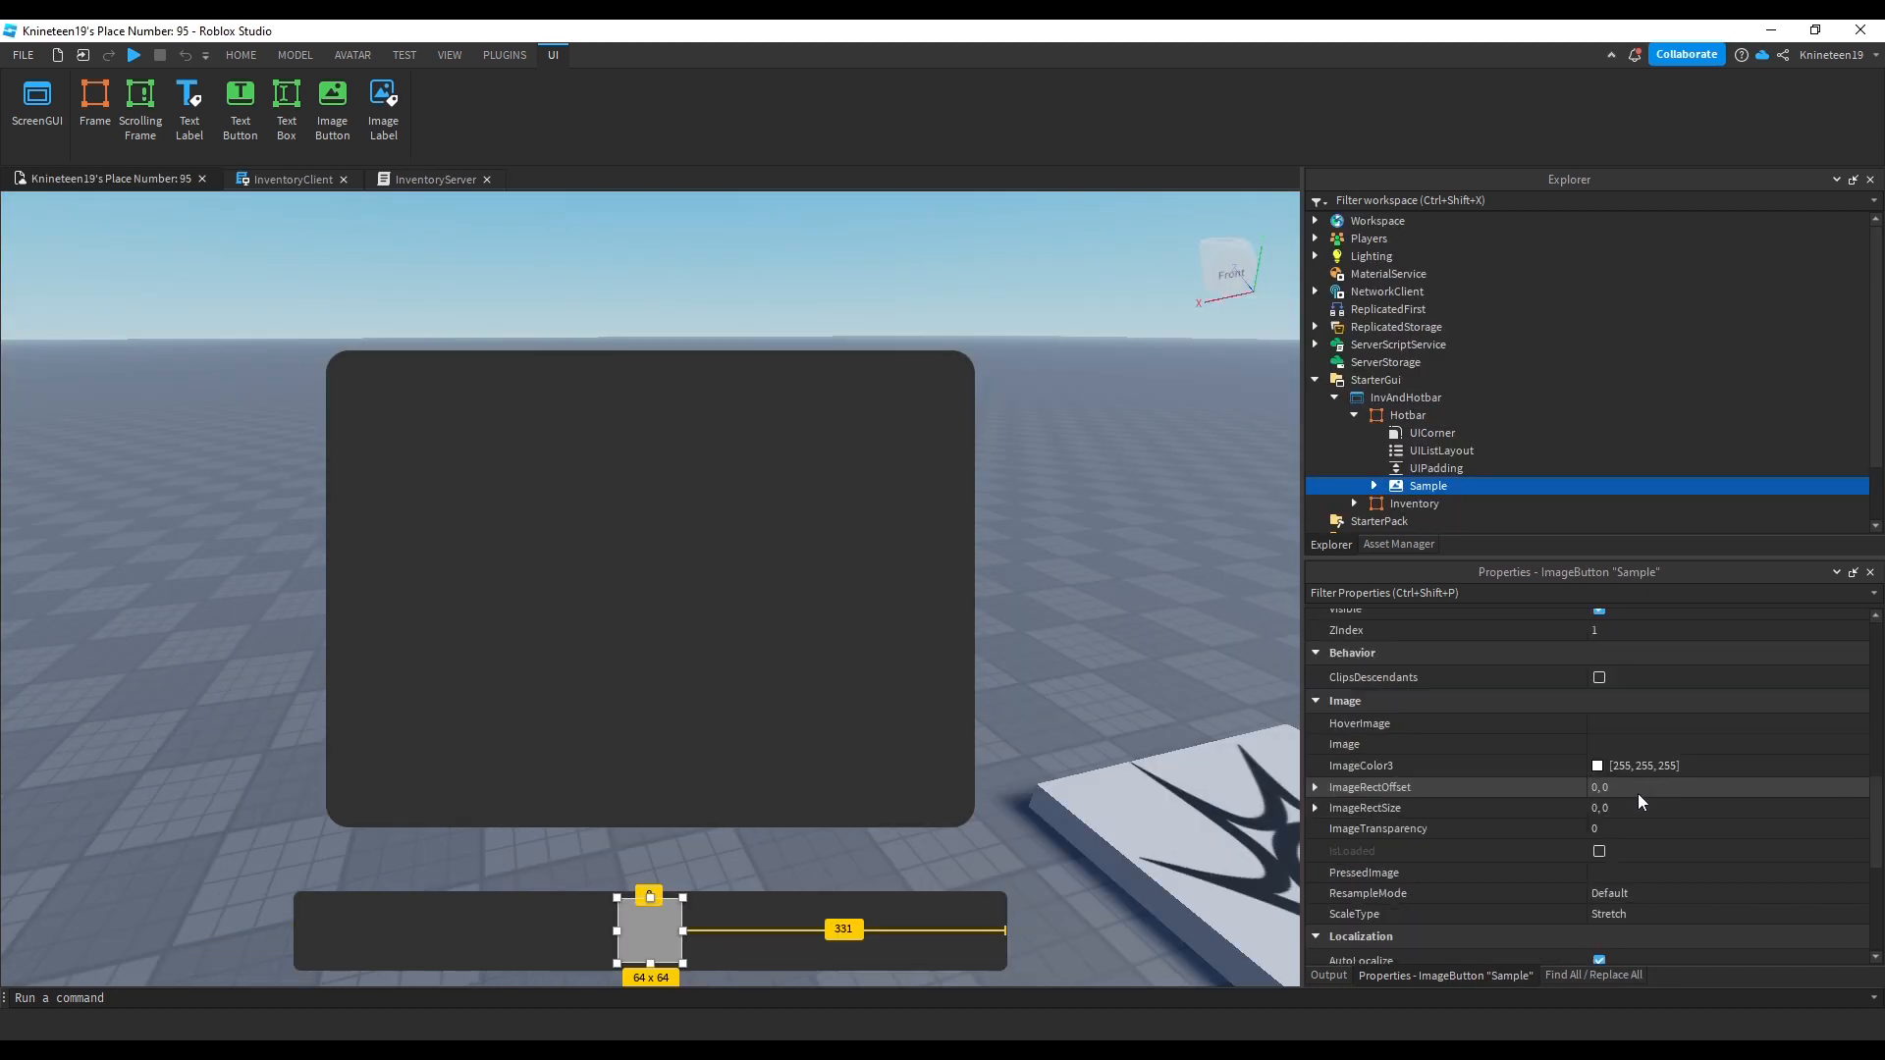
Step: Upload CoffeeV1.png from the item icons folder as the Sample button's image
click(1610, 733)
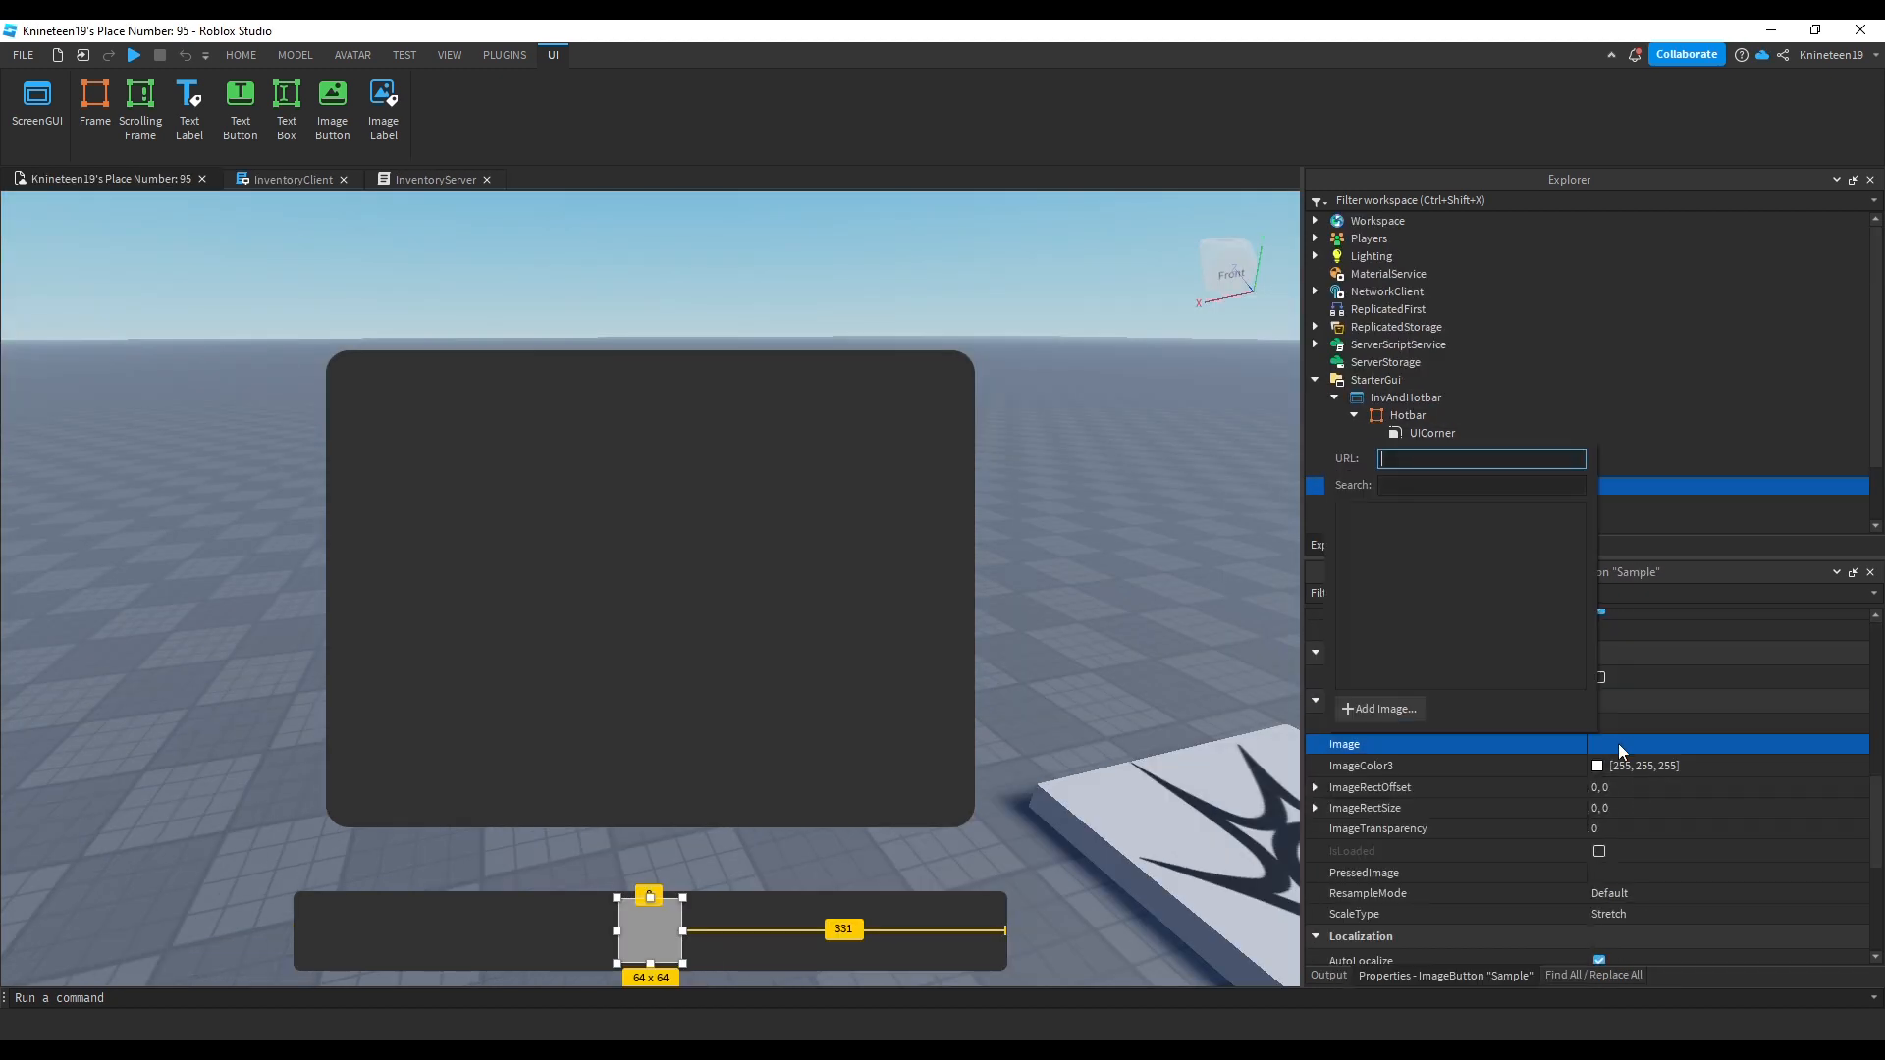
click(1367, 703)
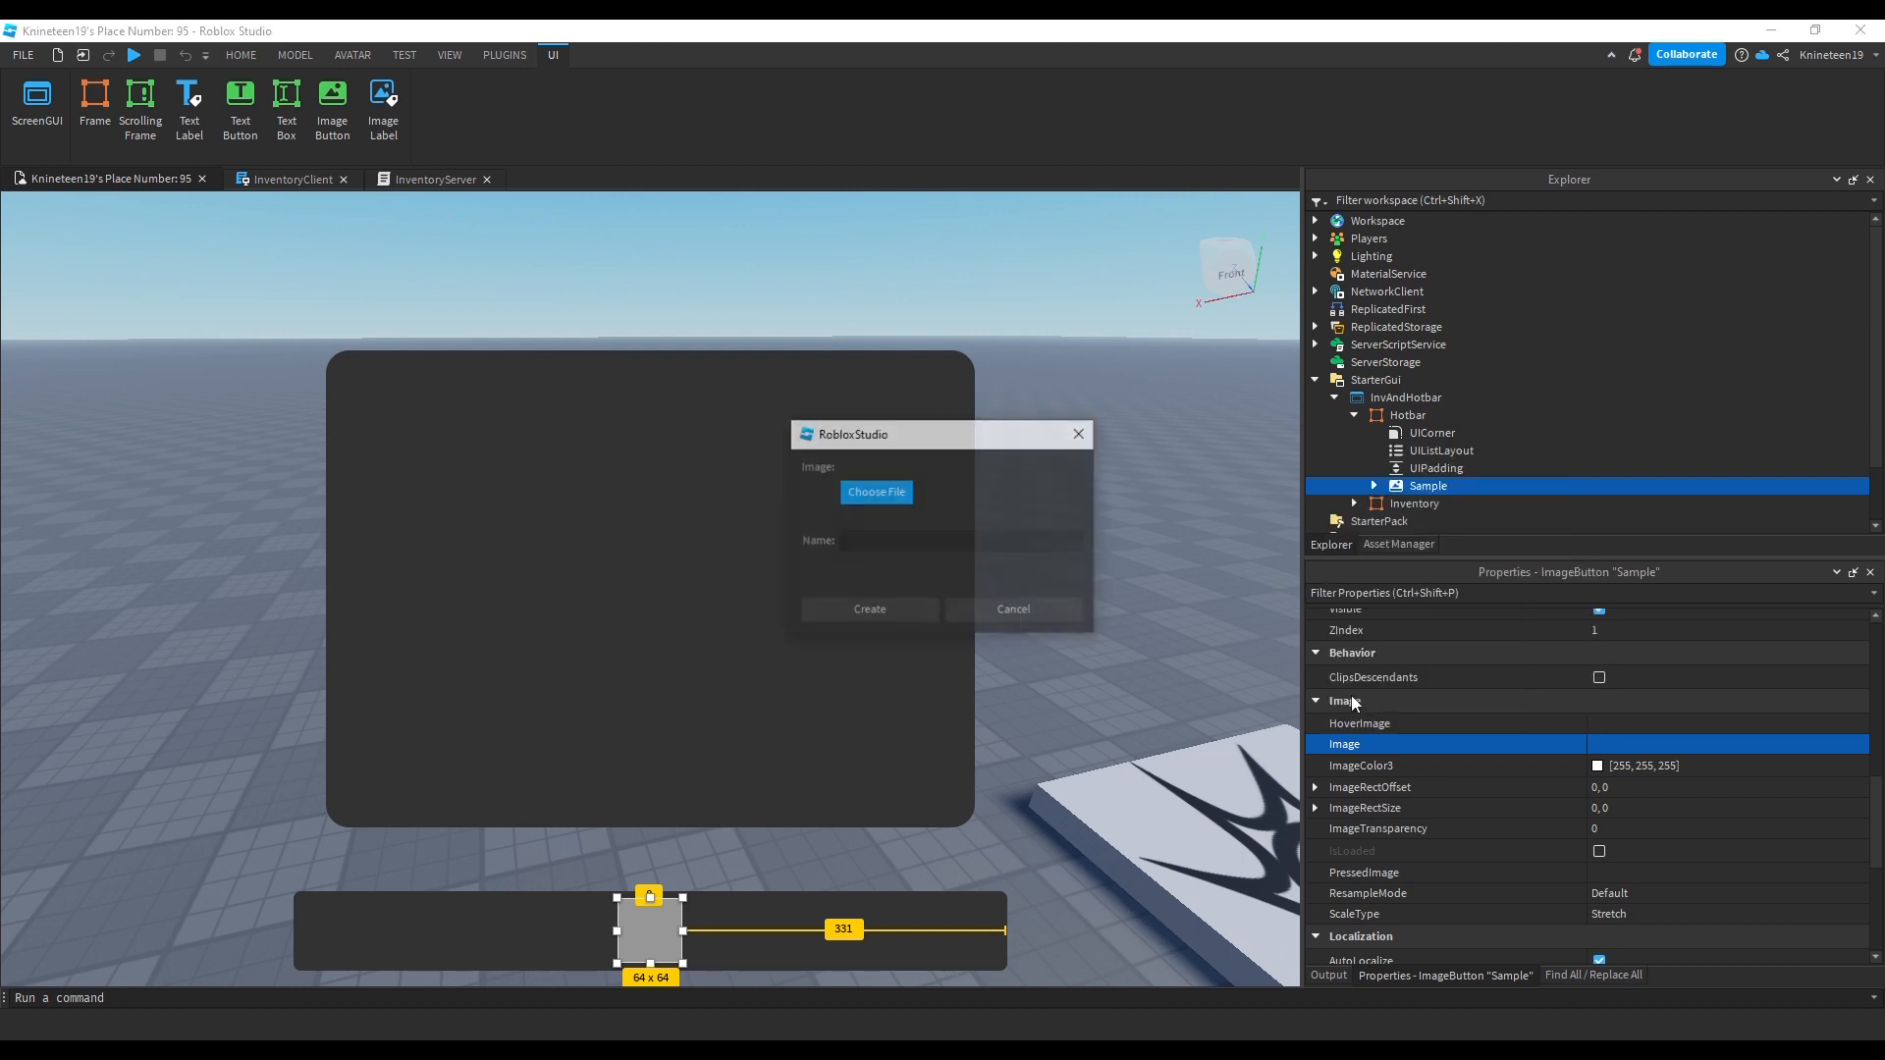
click(886, 497)
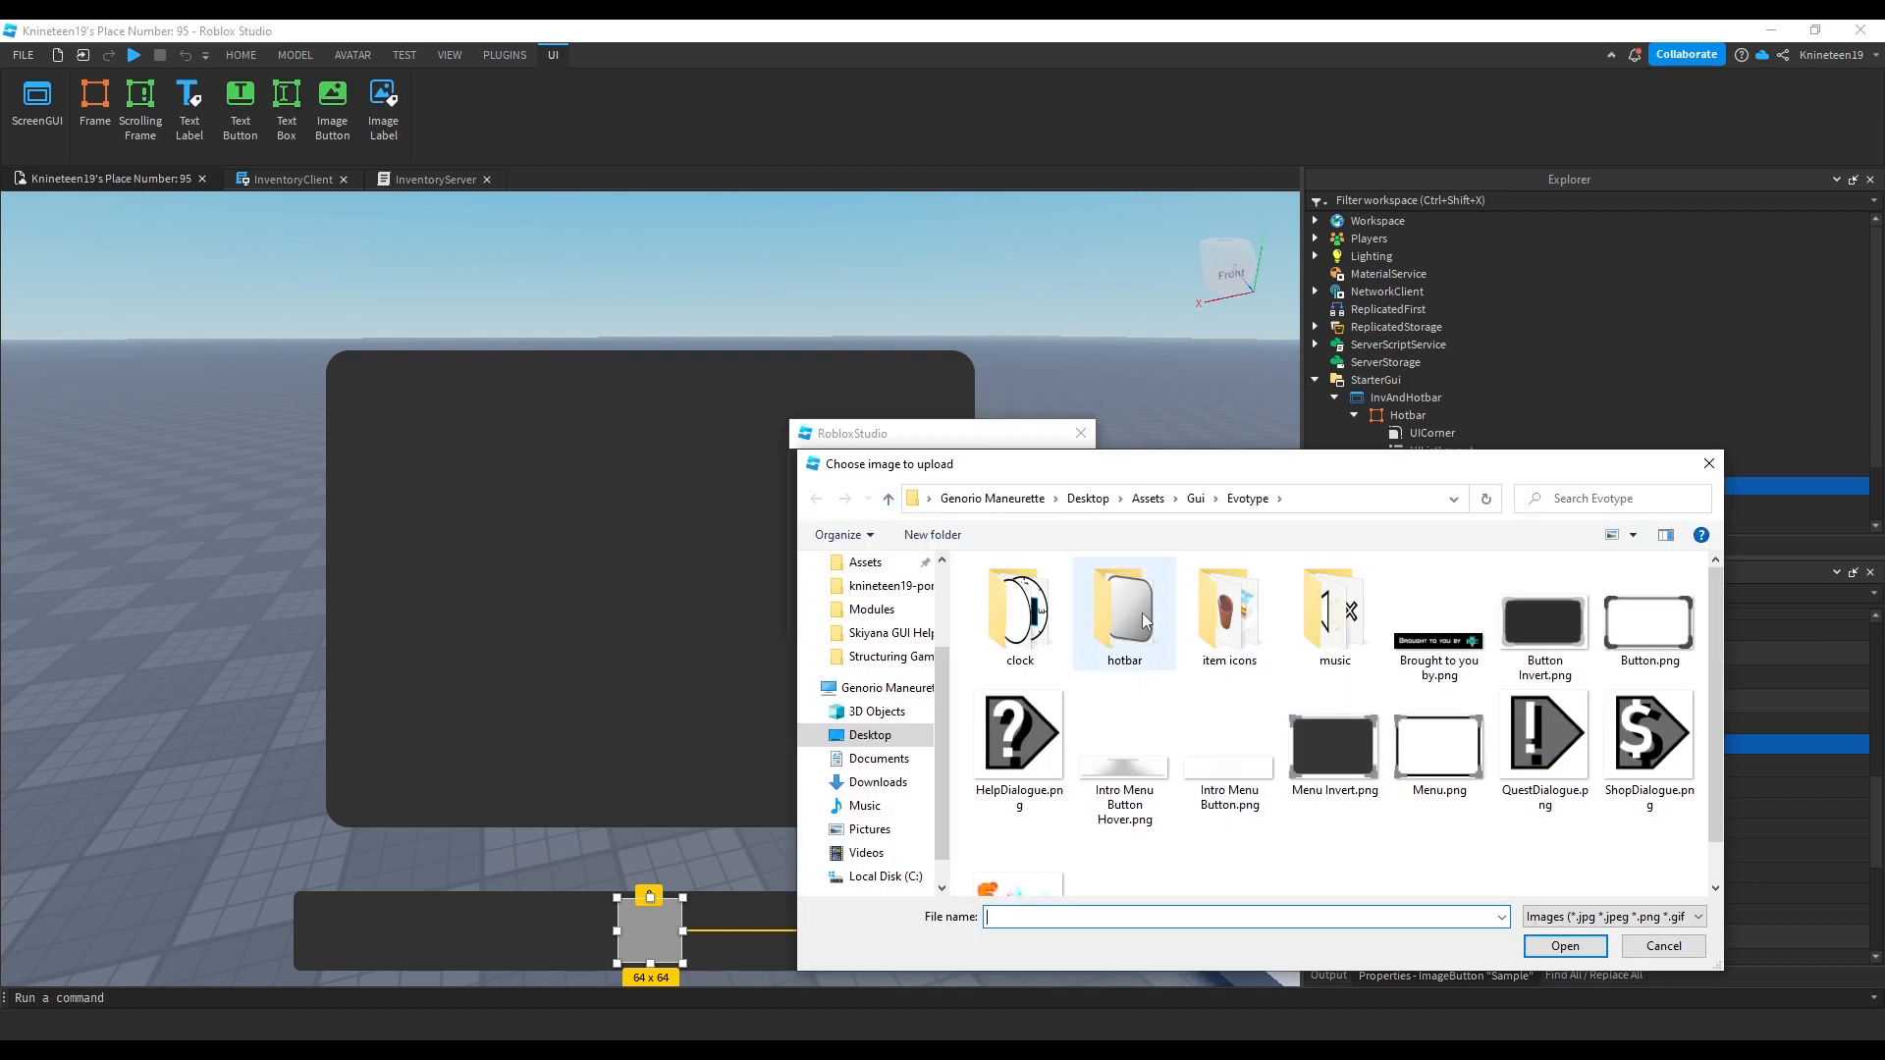
double_click(1230, 613)
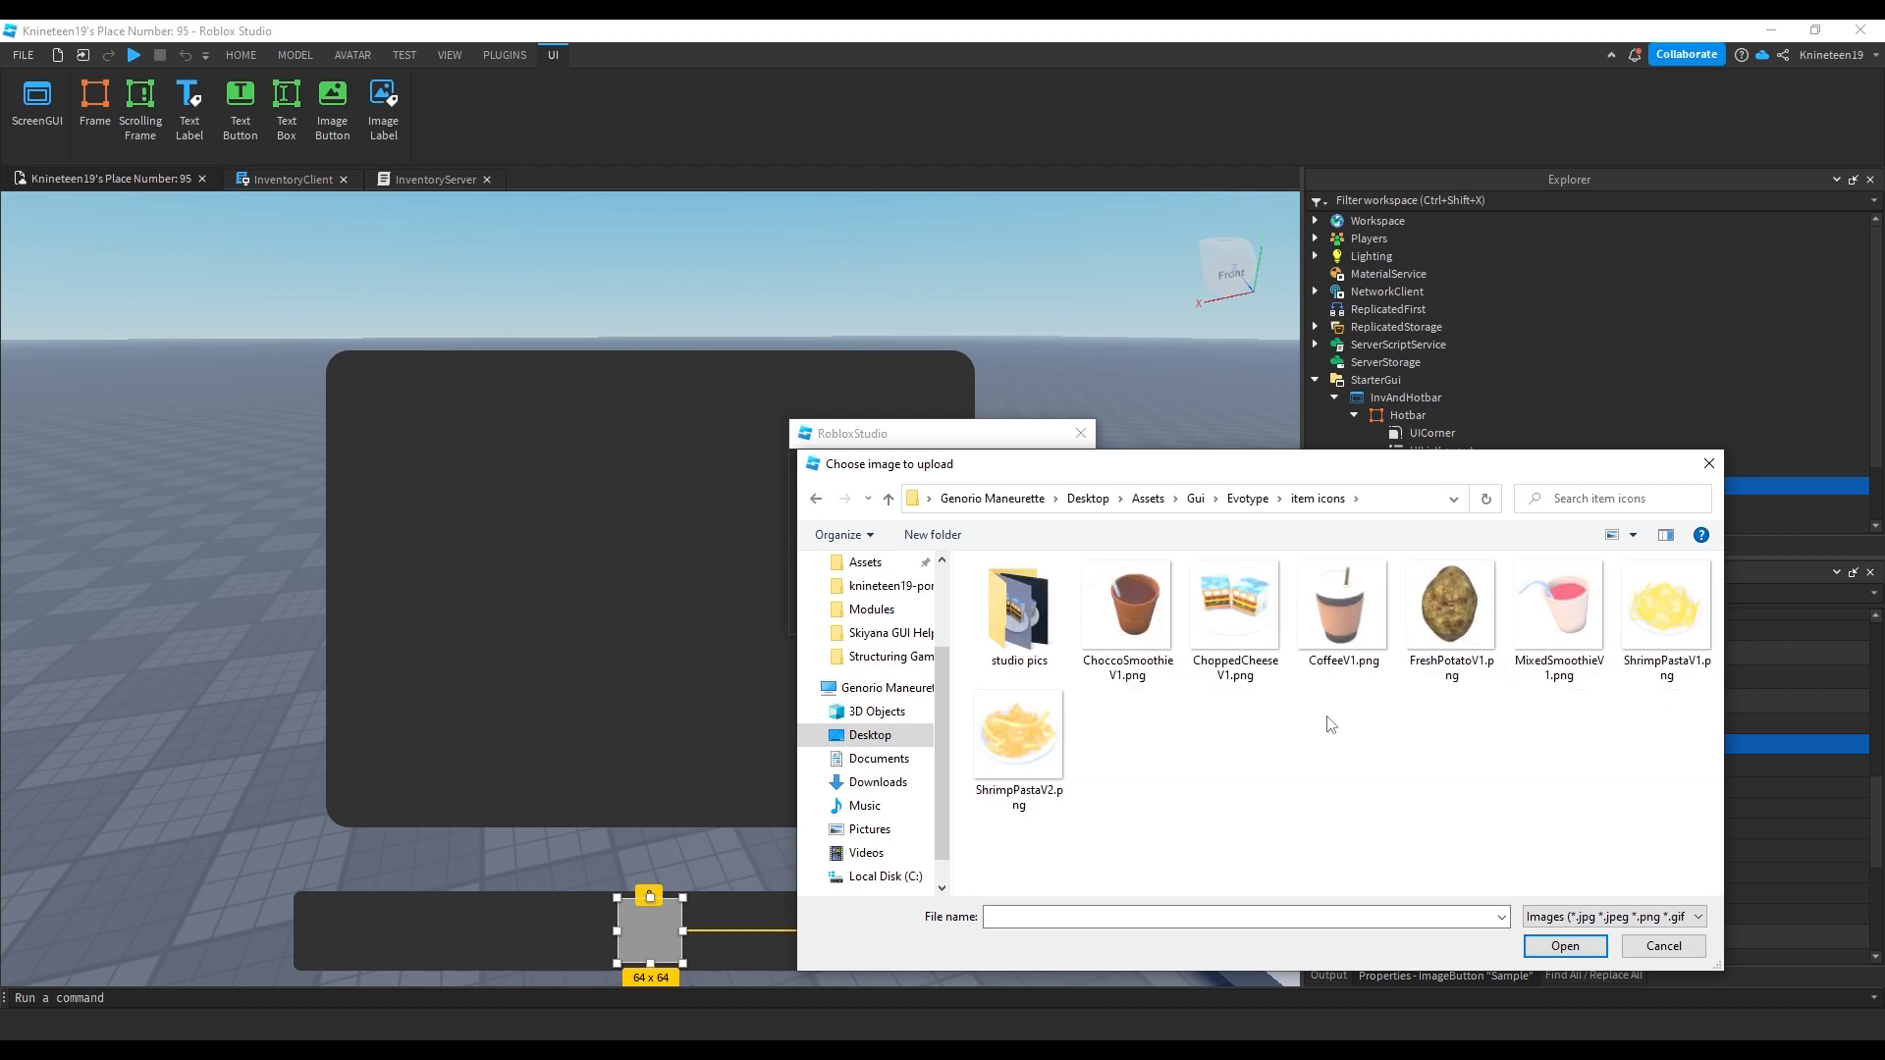
double_click(1345, 621)
right_drag(1086, 658, 1086, 660)
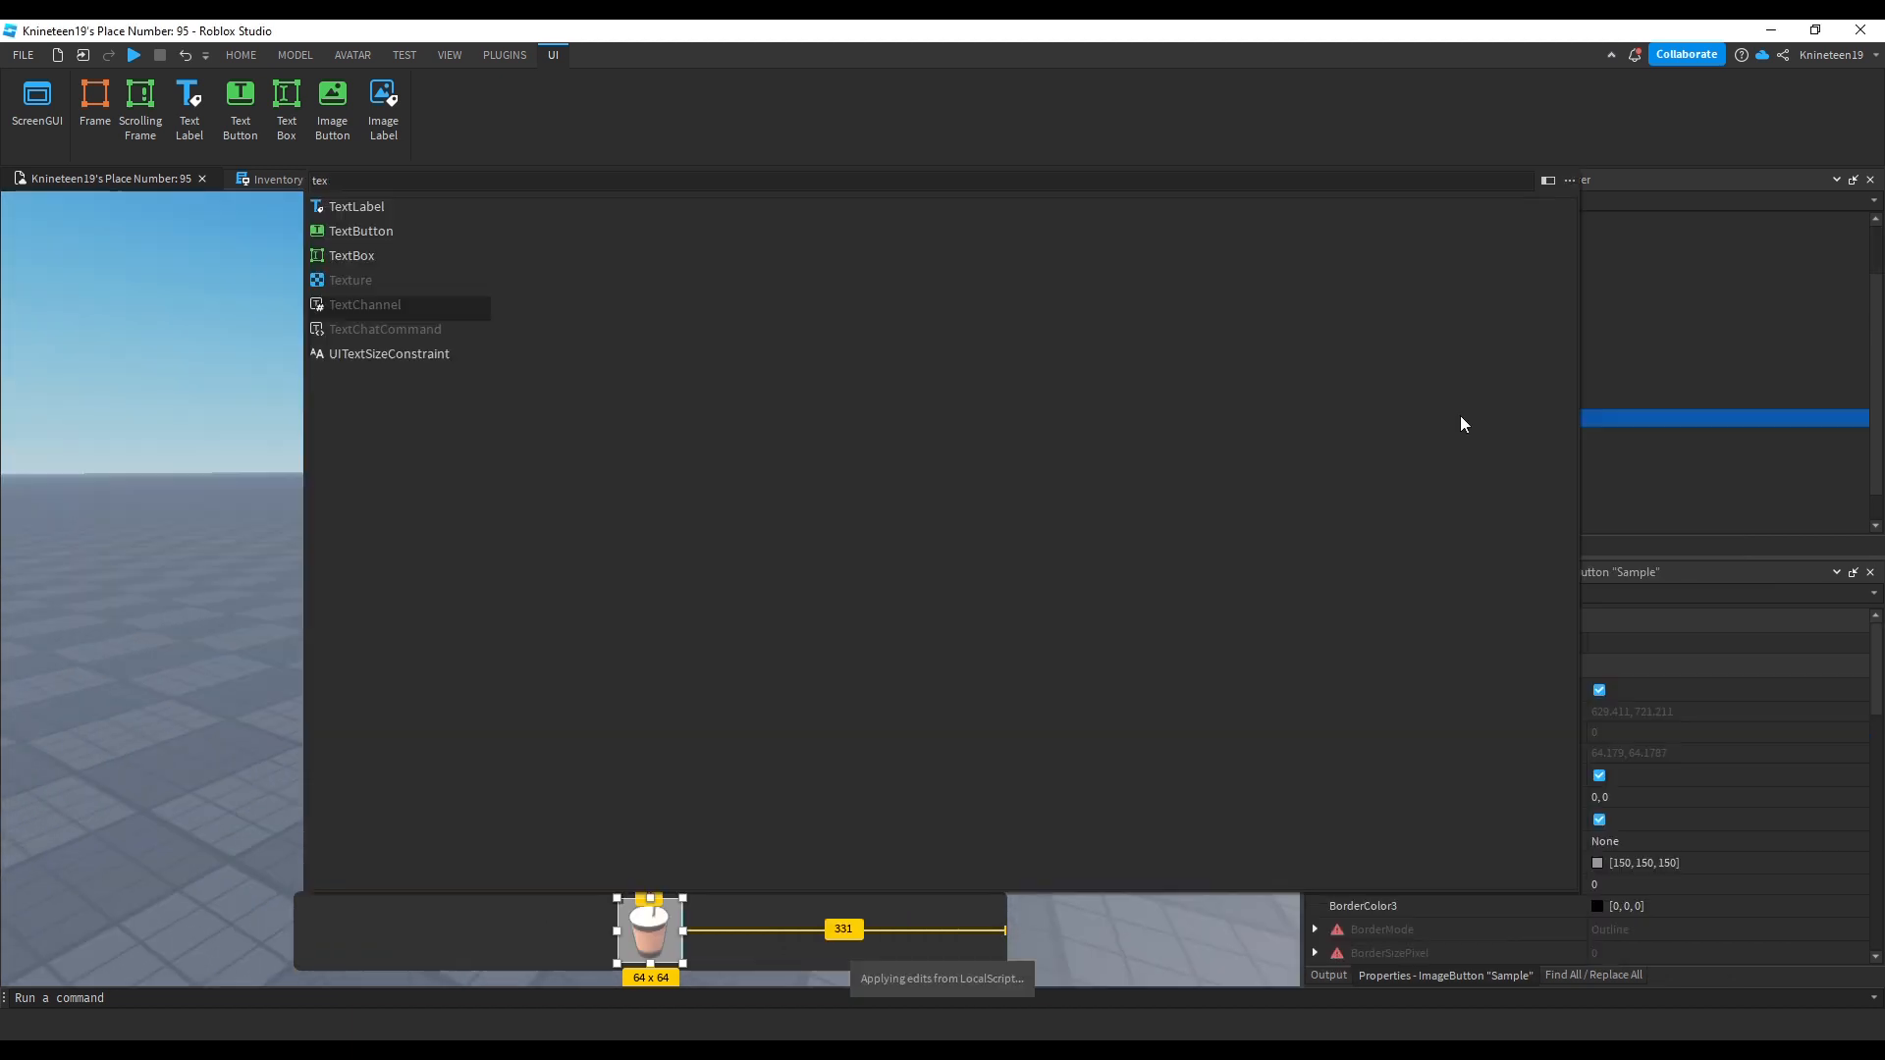
Step: Add a TextLabel named Count to the Sample button, with background transparency 1 and the text 1x
key(Up)
key(Up)
key(Up)
key(Up)
key(Return)
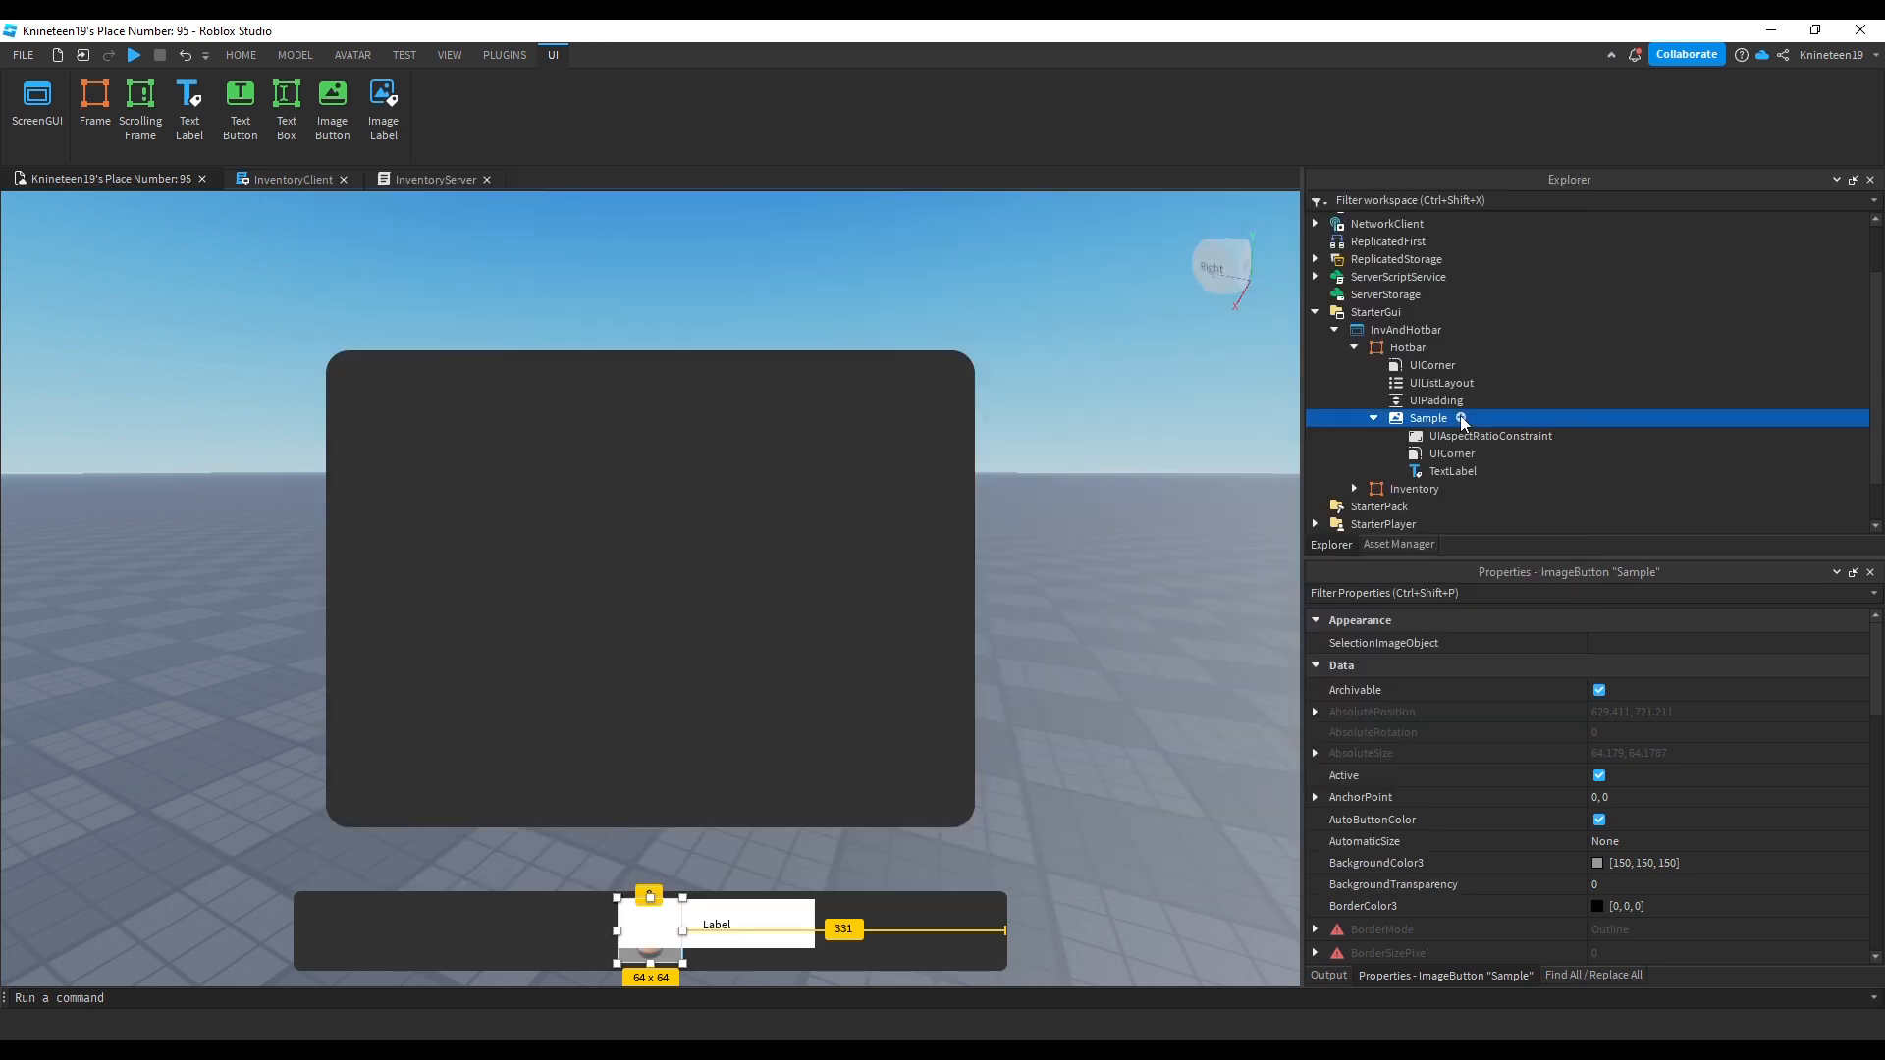
click(1443, 471)
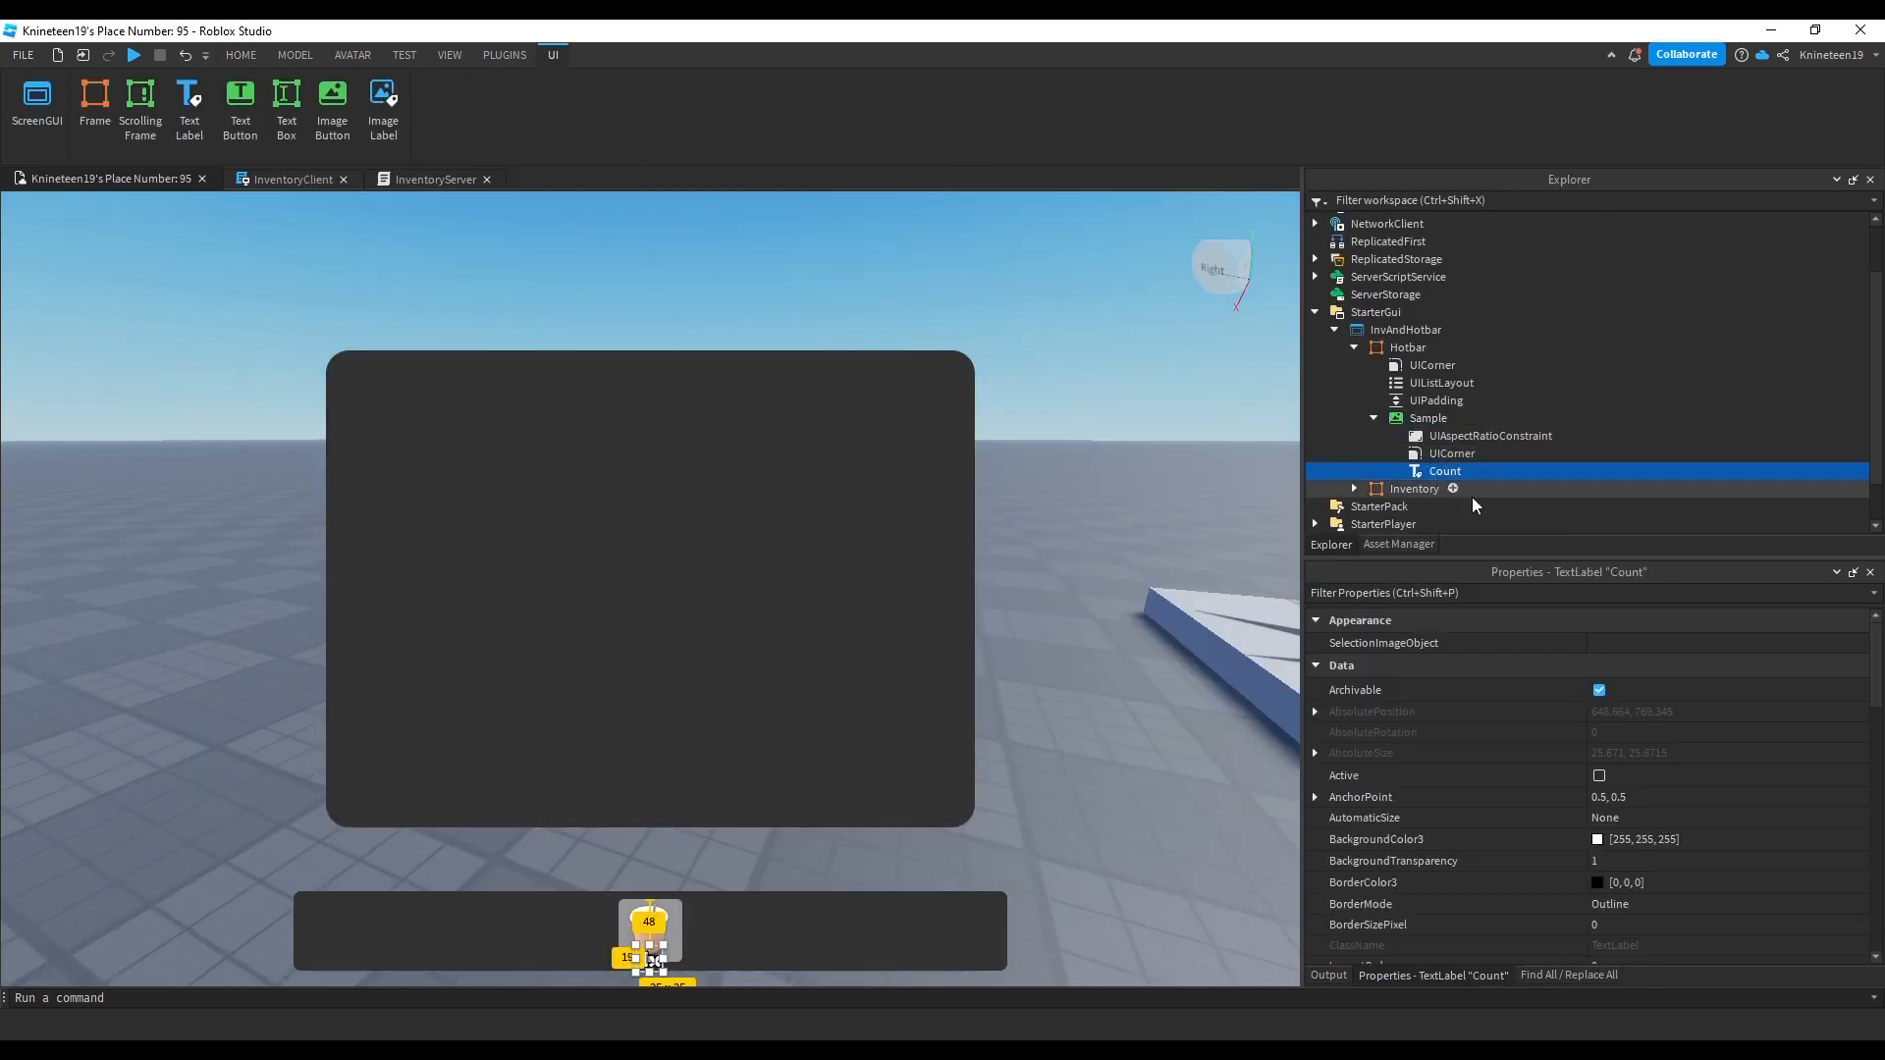
Step: Duplicate the Count label as SlotNum and give it background transparency 0 with a dark background color
key(ctrl+d)
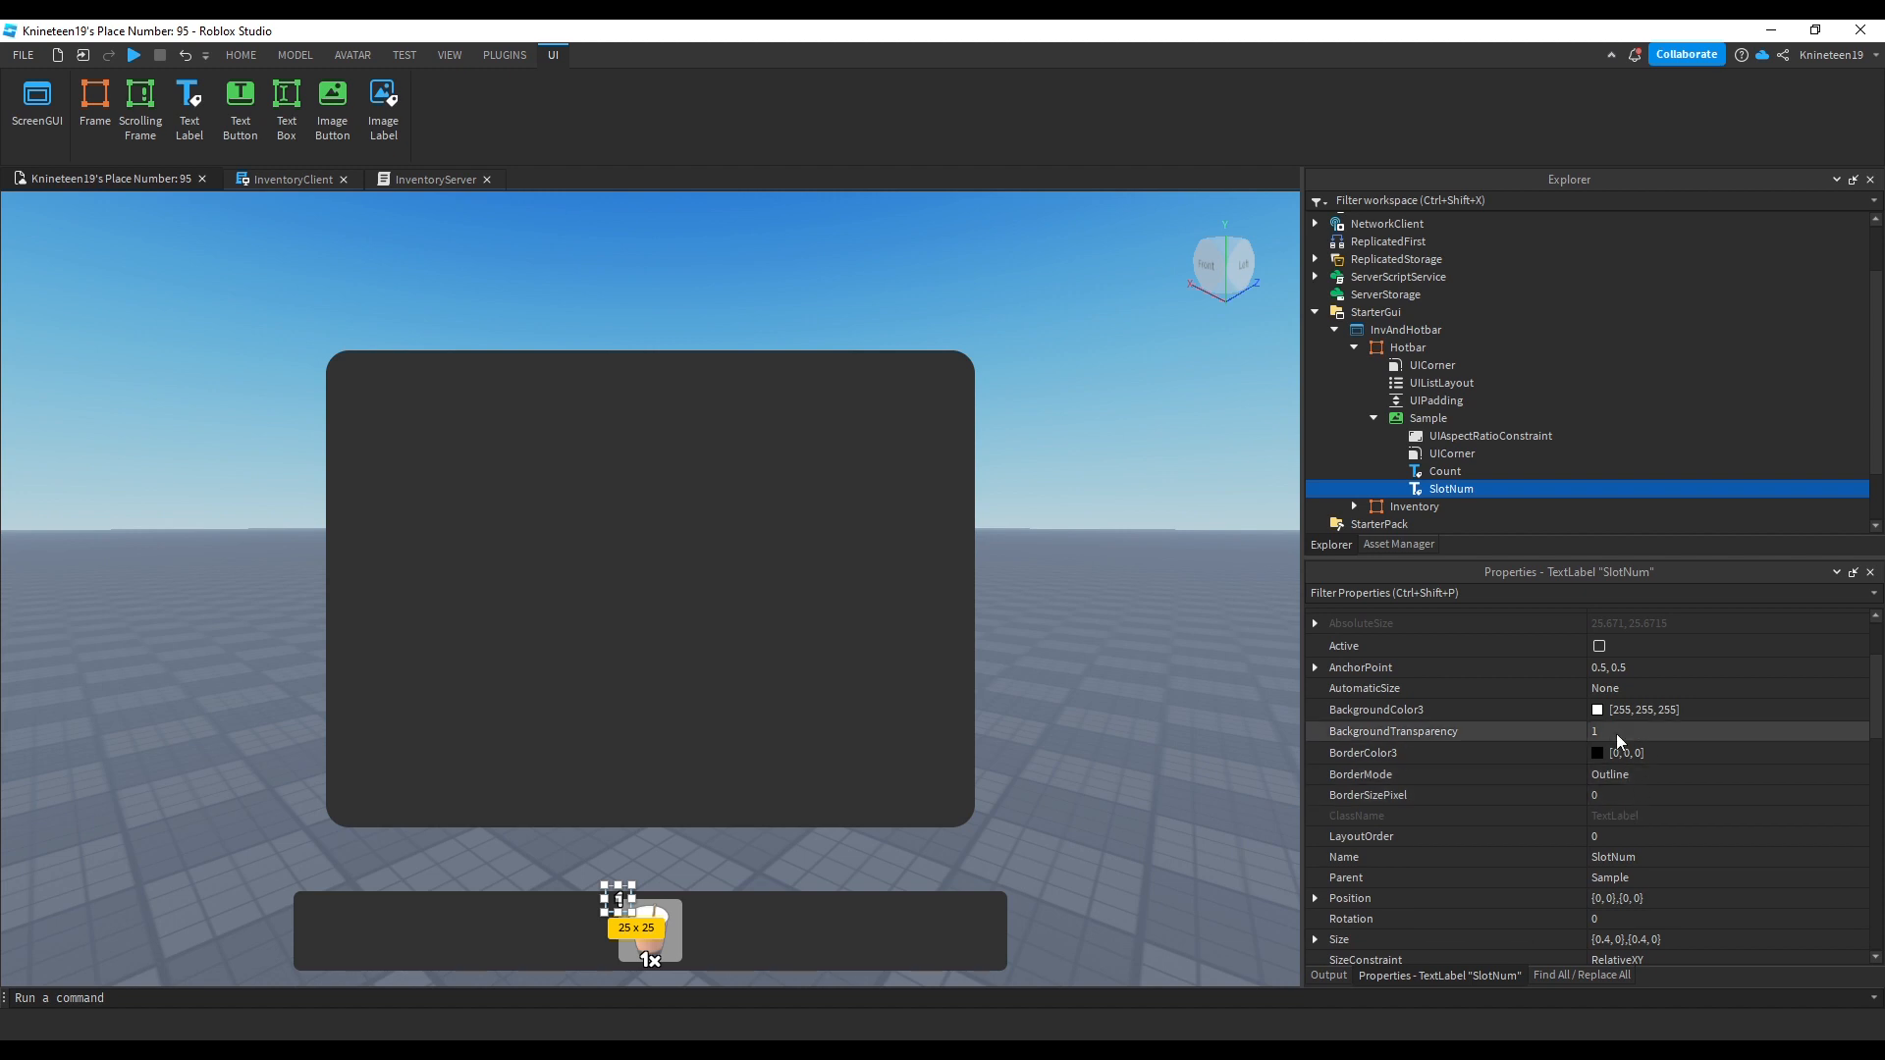
click(1616, 733)
text(0)
key(Return)
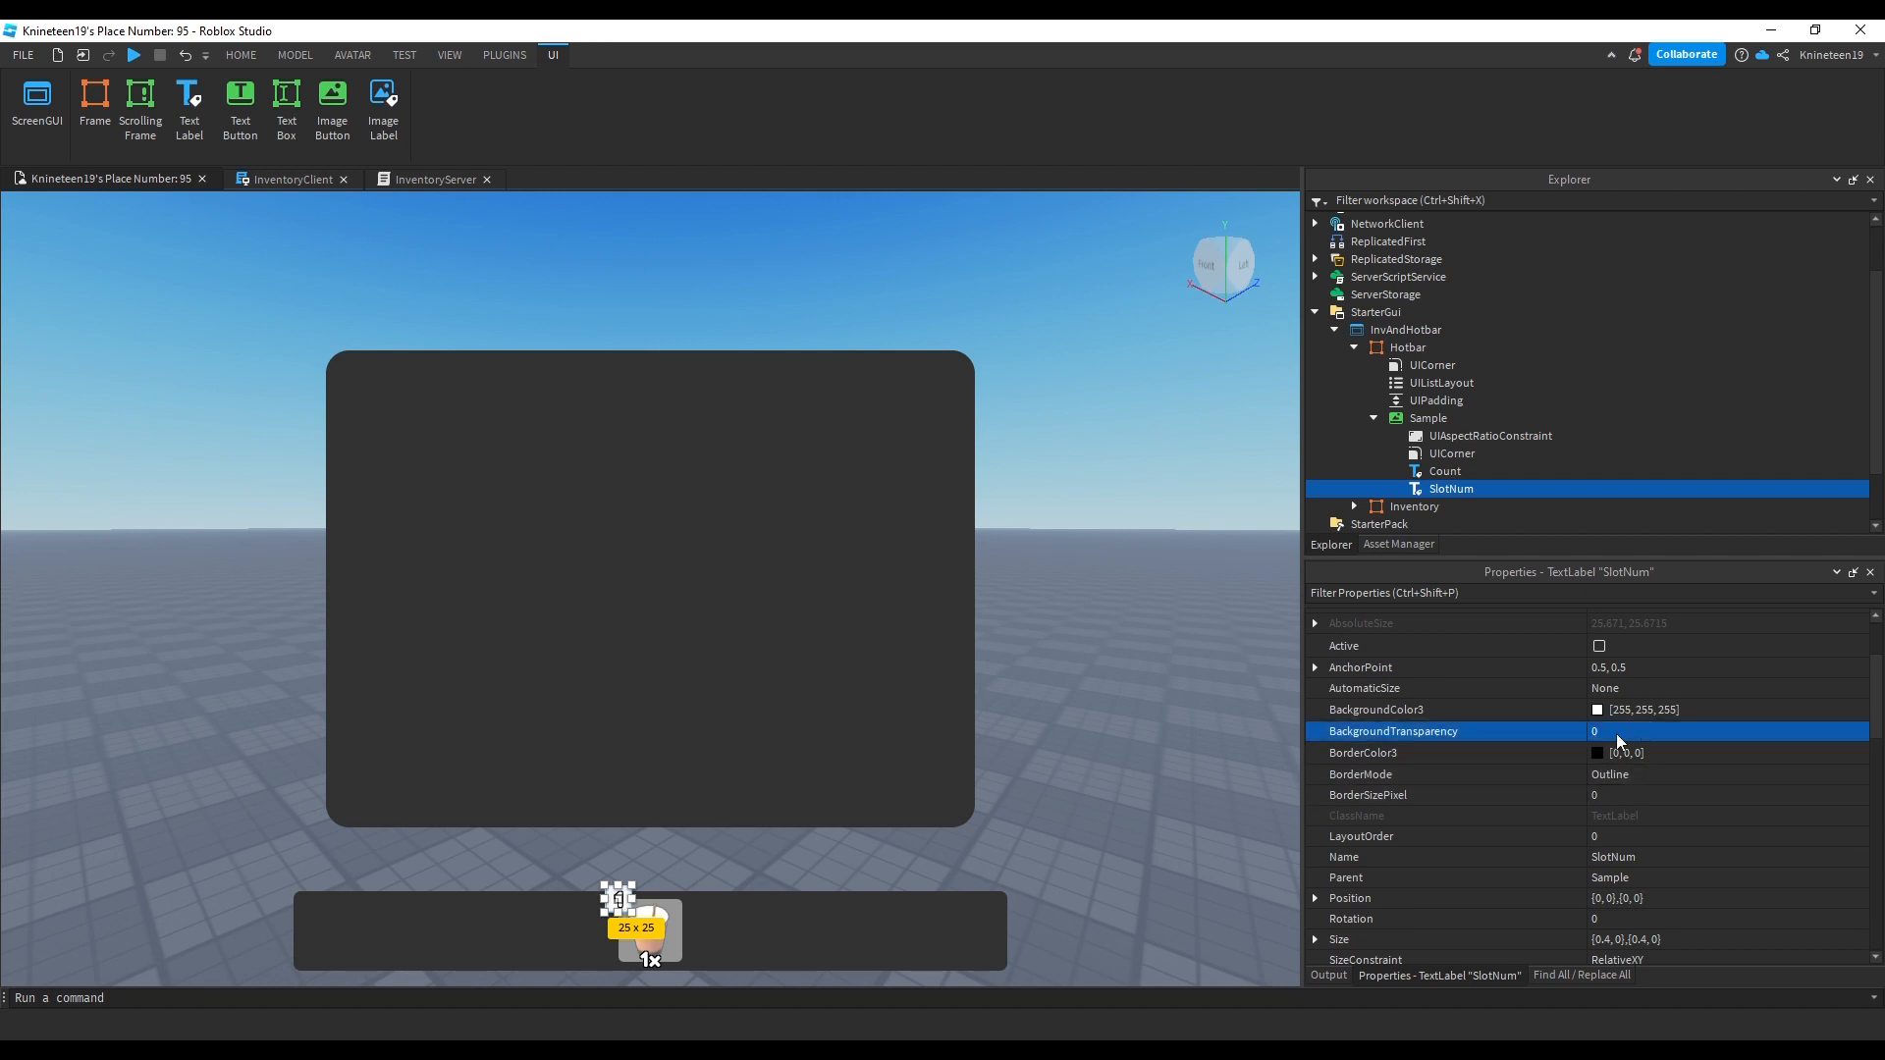
click(1630, 712)
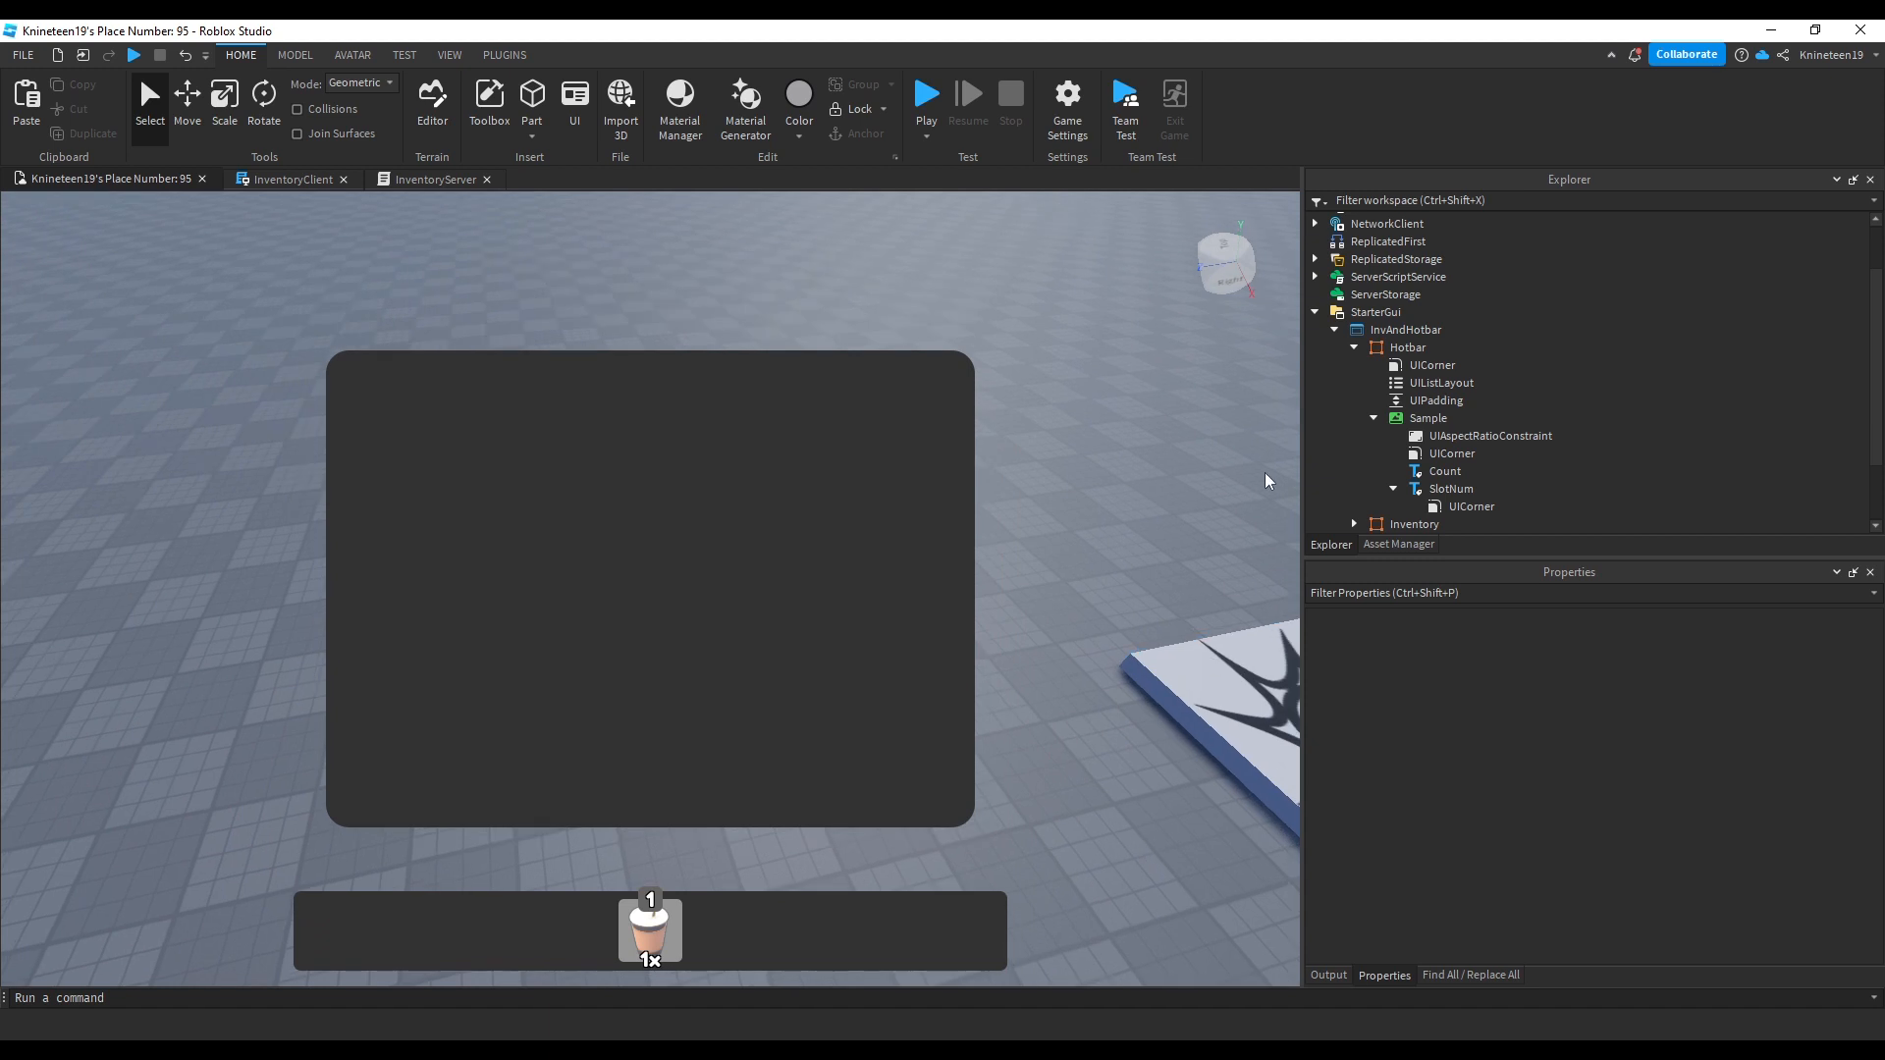
Step: Duplicate the Sample button to make ten hotbar slots, named Slot1 through Slot9 and Slot0
click(1427, 418)
key(ctrl+d)
key(ctrl+d)
key(ctrl+d)
key(ctrl+d)
key(ctrl+d)
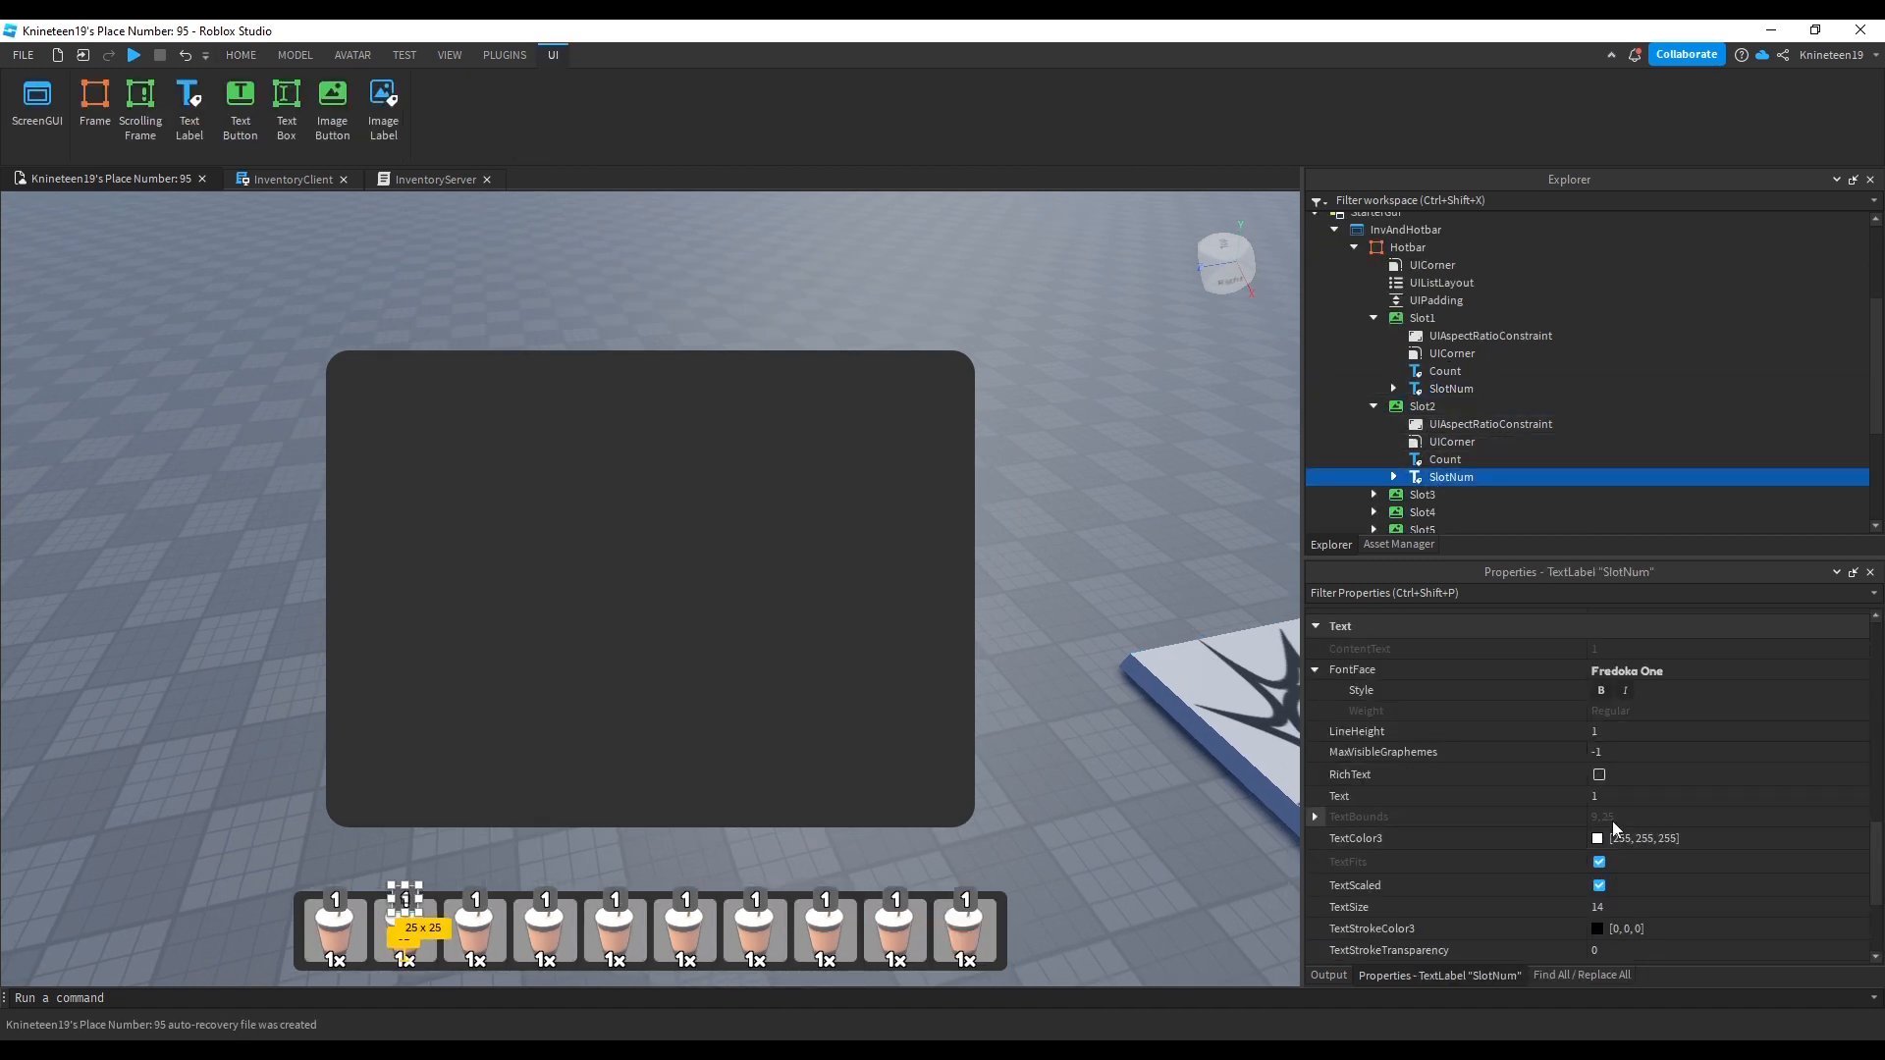
Step: Set the SlotNum text in Slot2 to 2 and number the remaining slots' labels 3 through 9 and 0
click(1613, 797)
text(2)
key(Return)
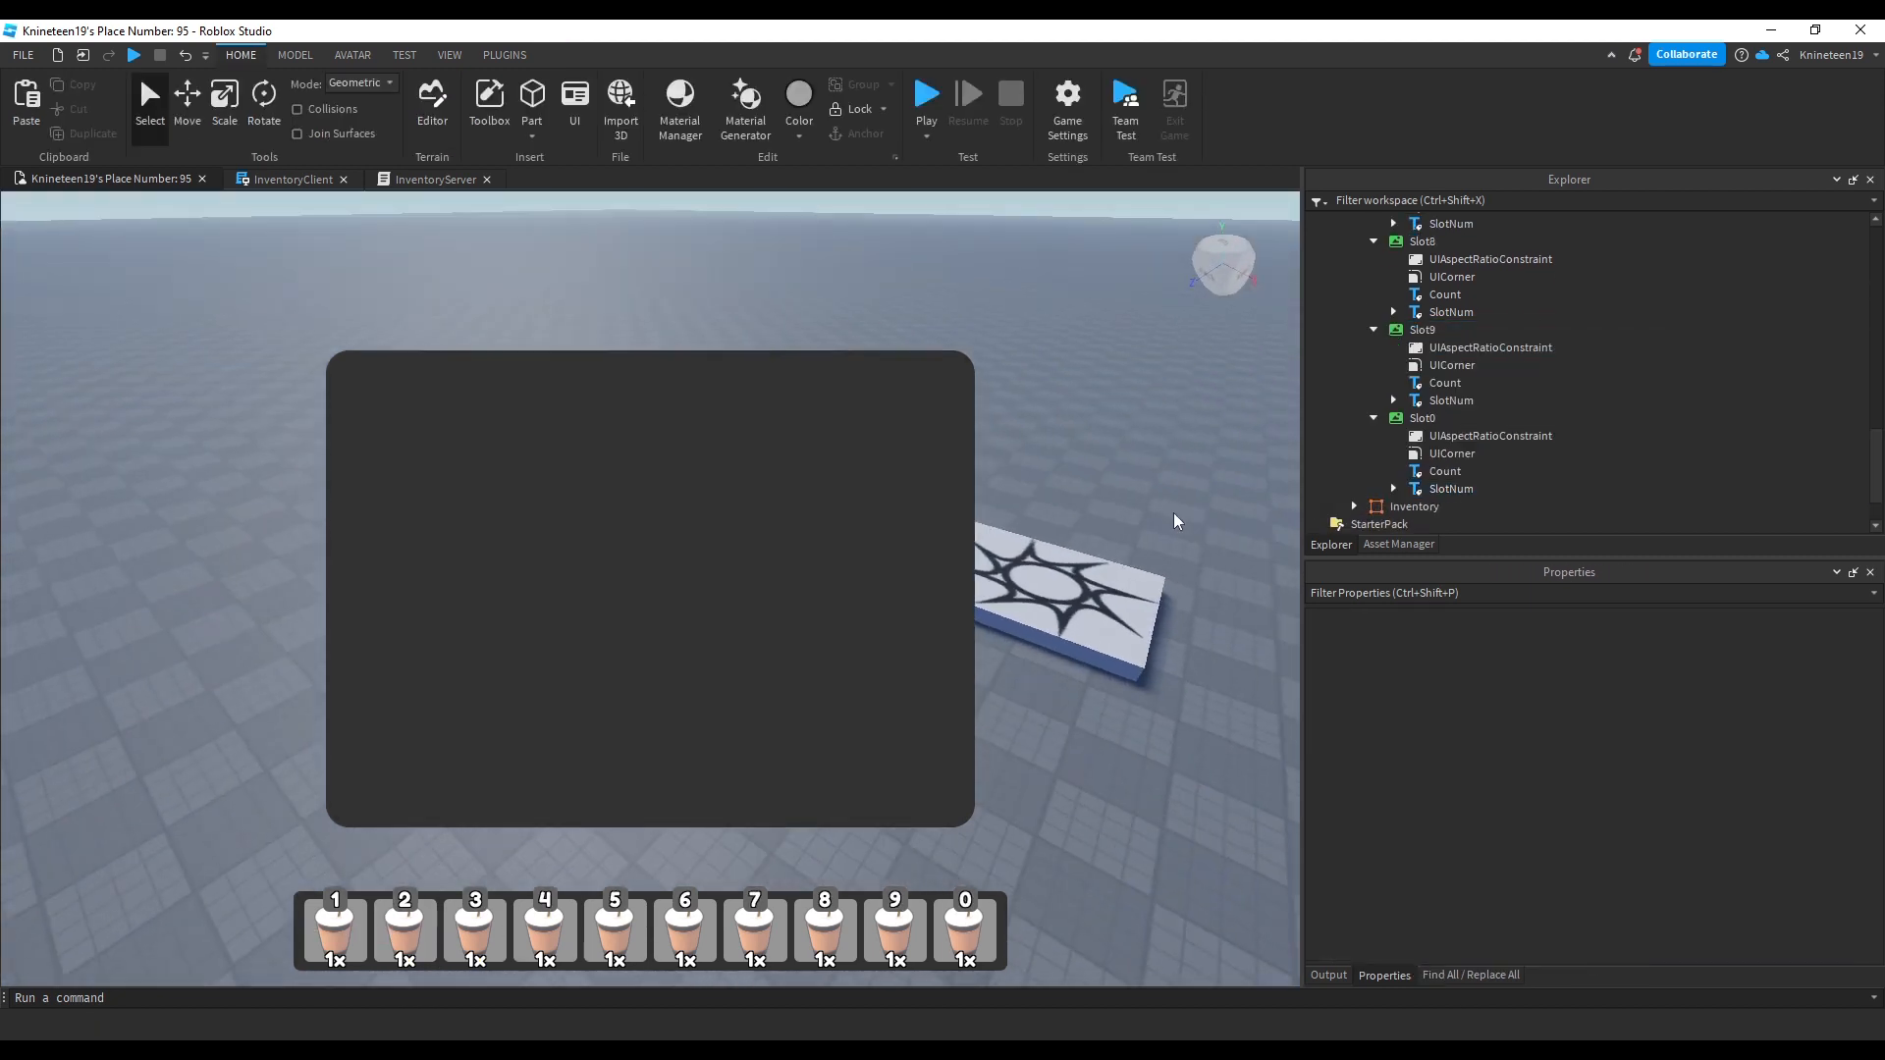
Step: Collapse the expanded hotbar slots in the object hierarchy so only the slot names are listed
right_drag(1174, 513, 1109, 550)
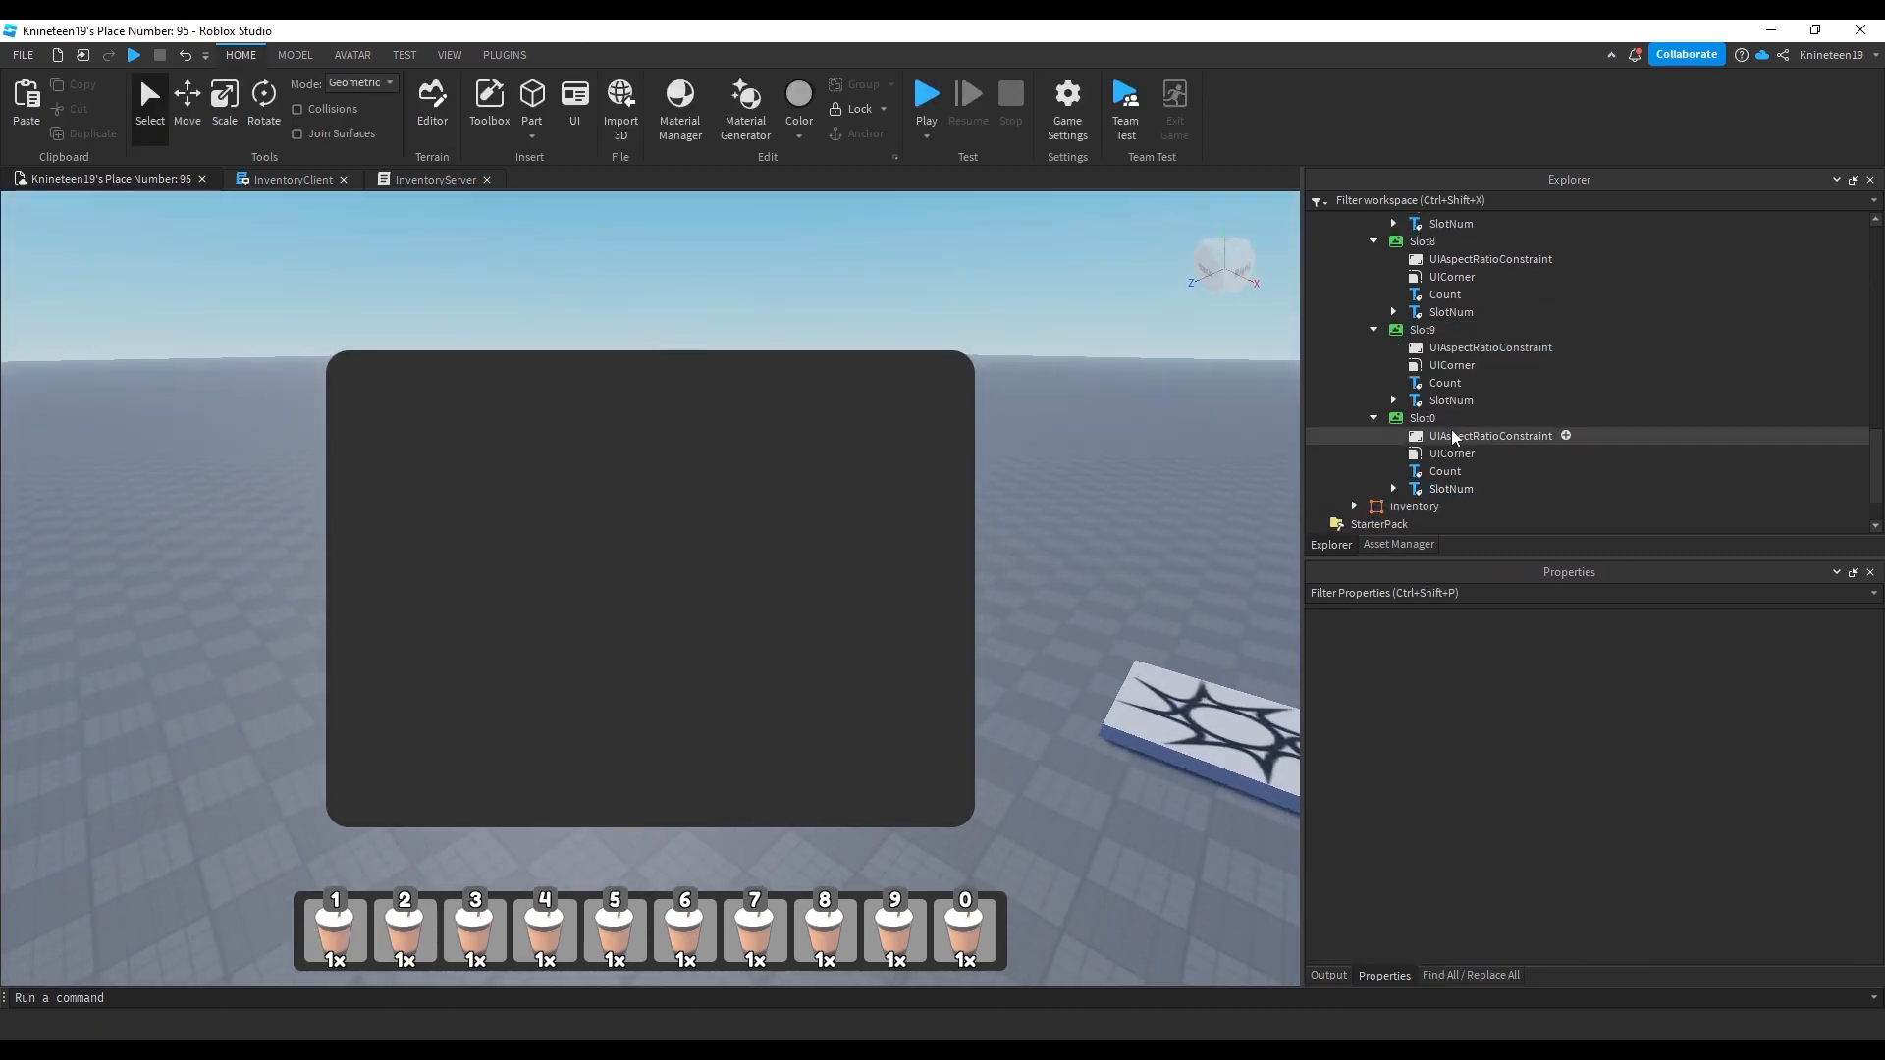
click(1374, 419)
click(1370, 332)
scroll(1369, 332, up, 2)
click(1373, 414)
click(1372, 325)
click(1373, 278)
click(1416, 419)
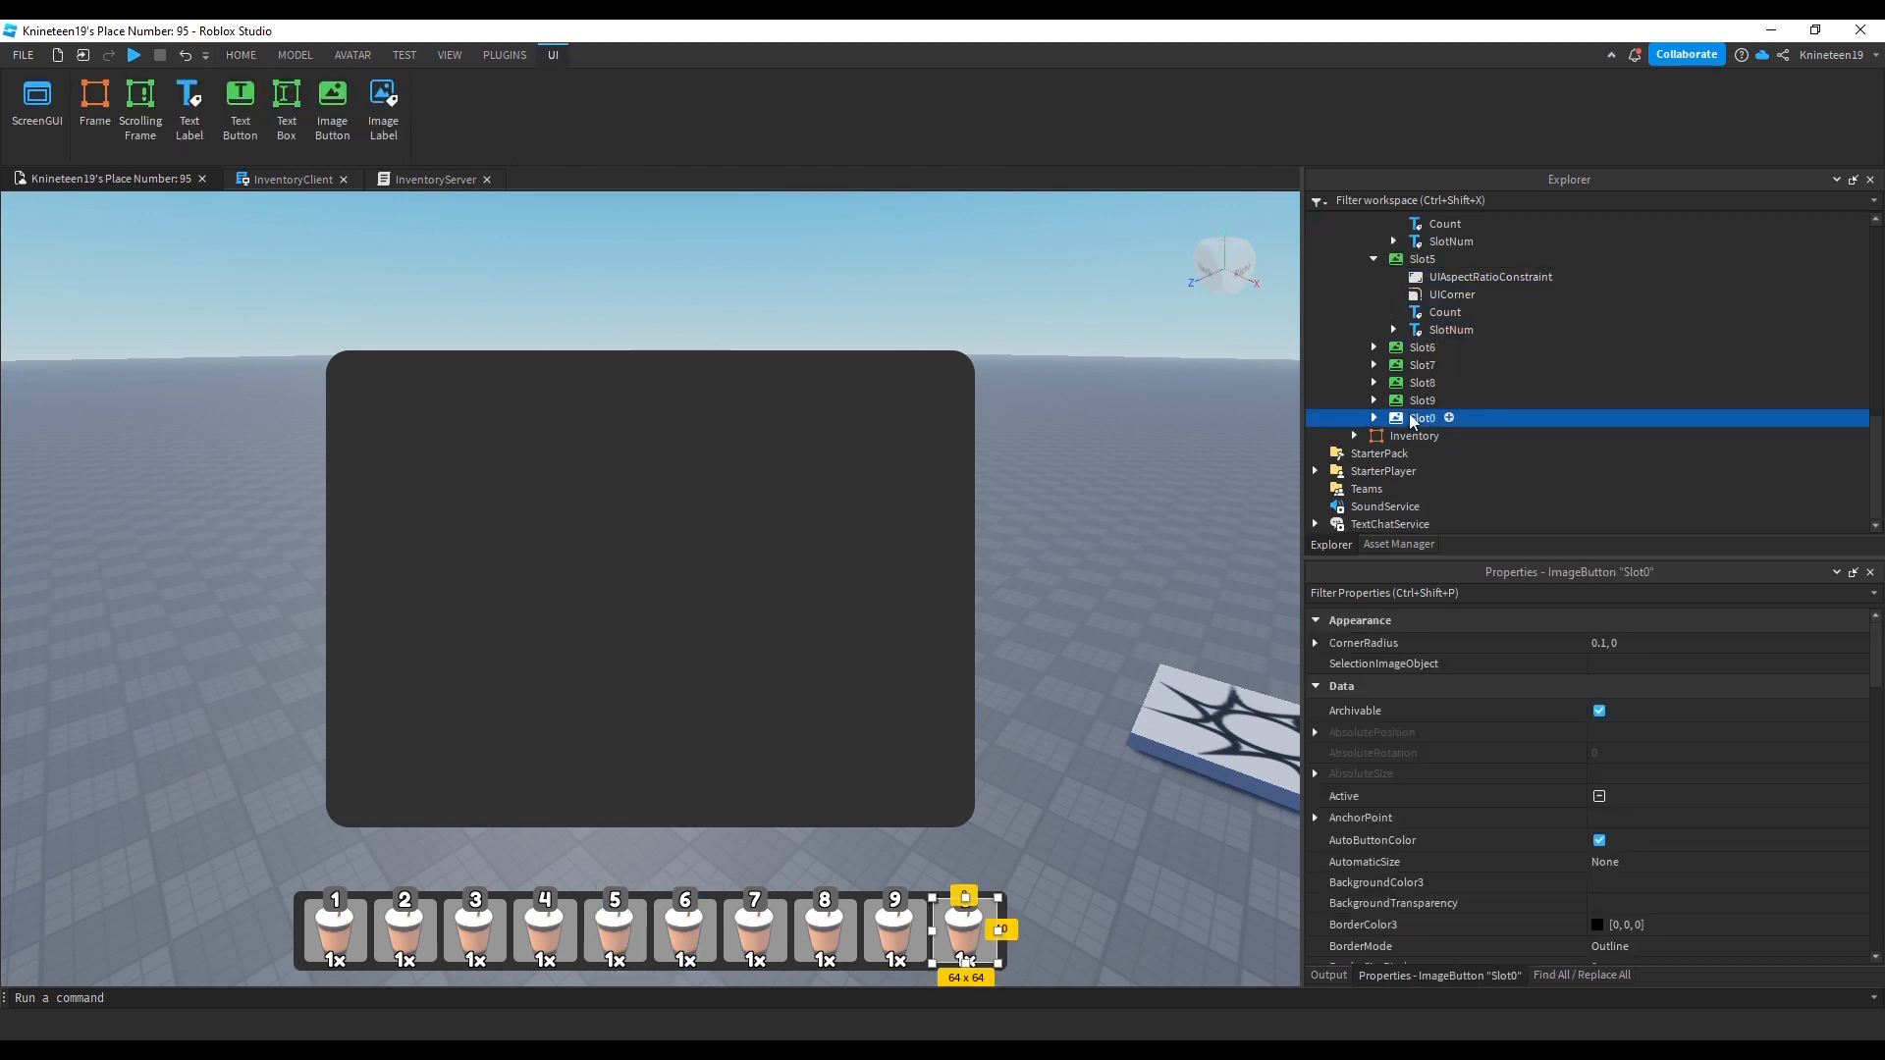
scroll(1399, 422, up, 3)
click(1375, 408)
click(1373, 321)
scroll(1369, 333, up, 3)
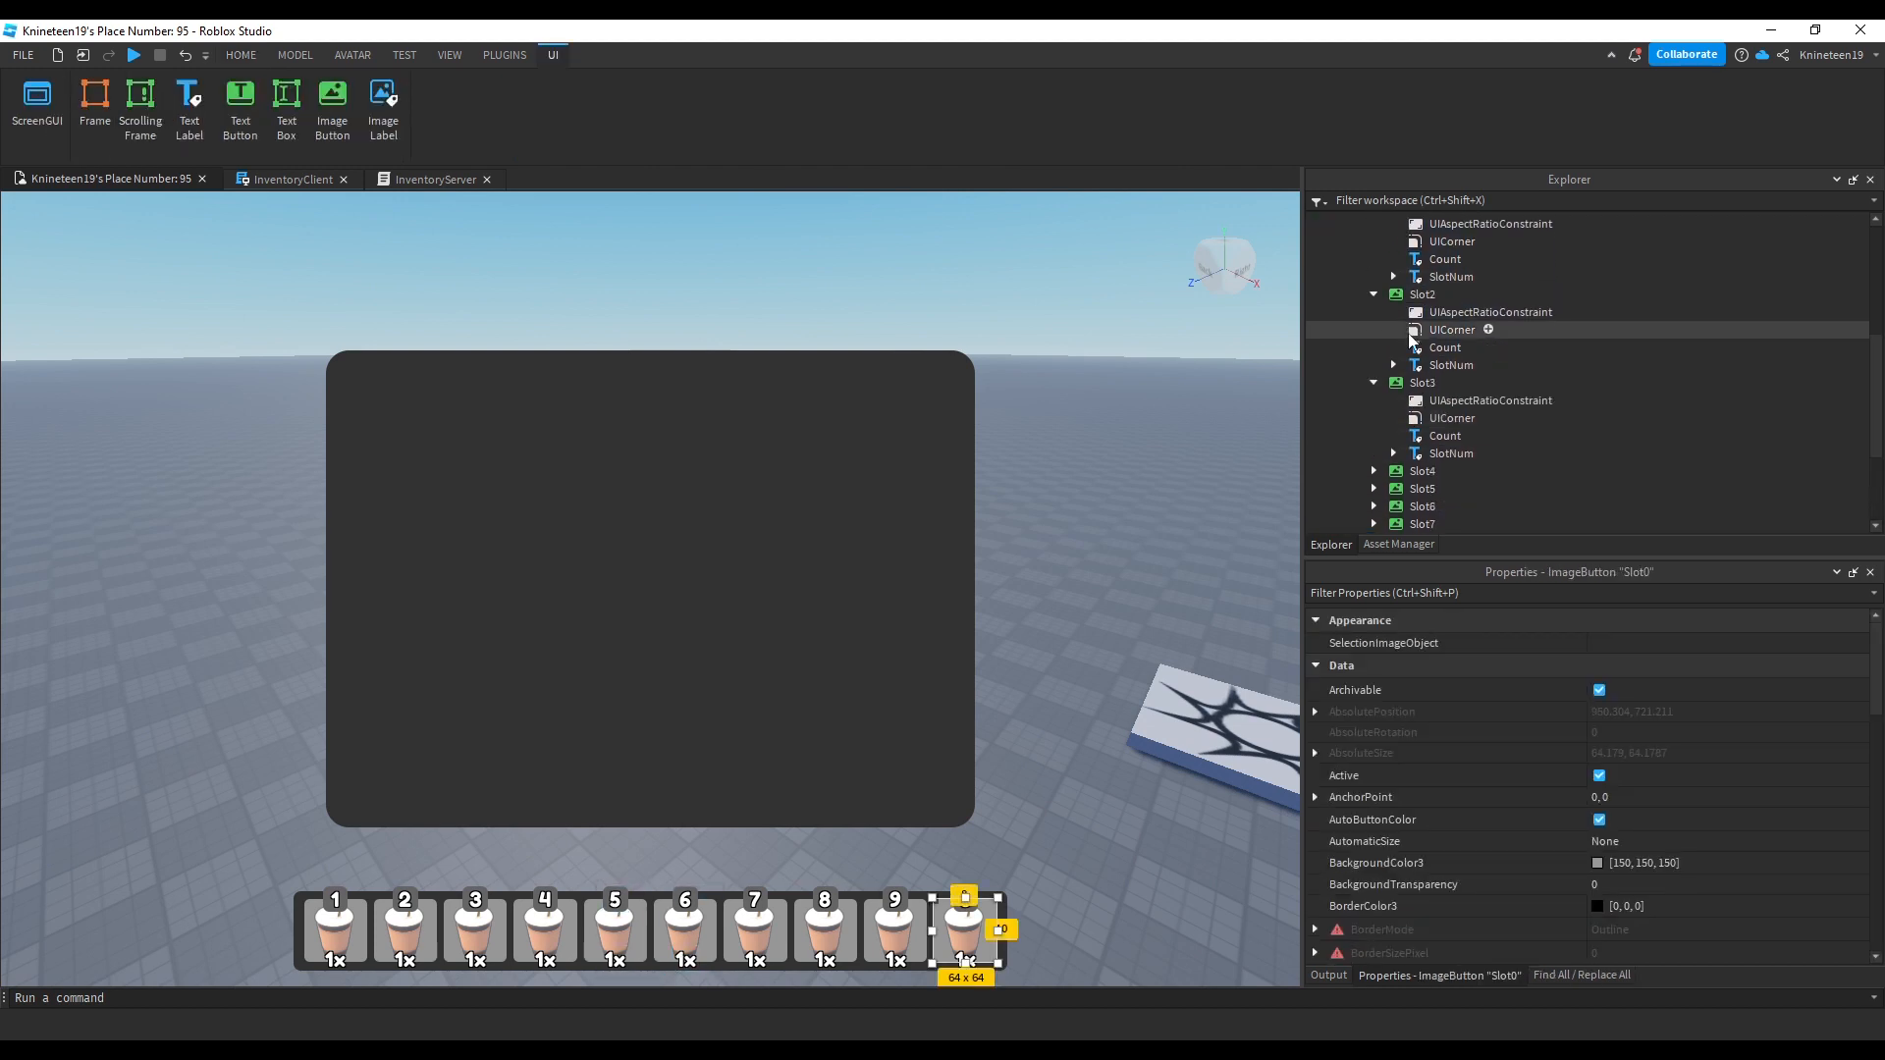
click(1372, 382)
click(1375, 297)
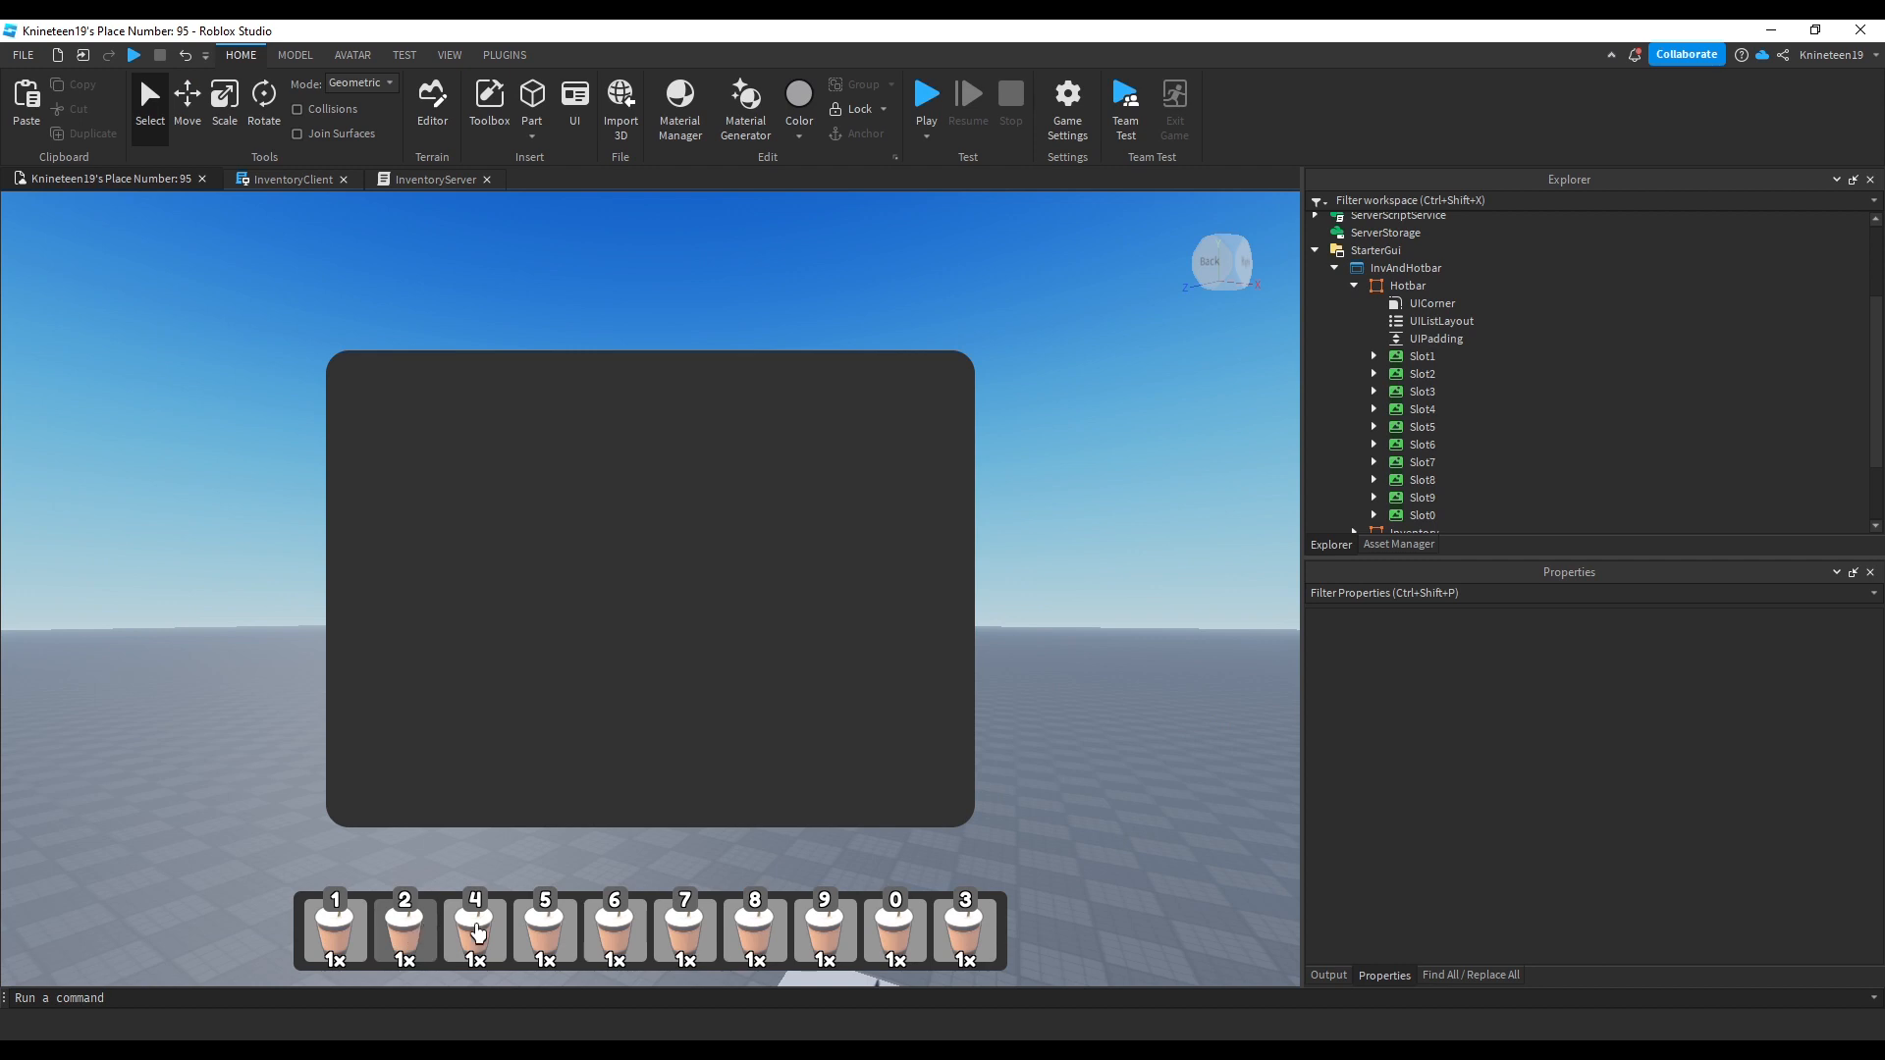
Step: Cut Slot4 through Slot0 and paste them back into the Hotbar so the slots display in order from 1 to 0
click(1426, 408)
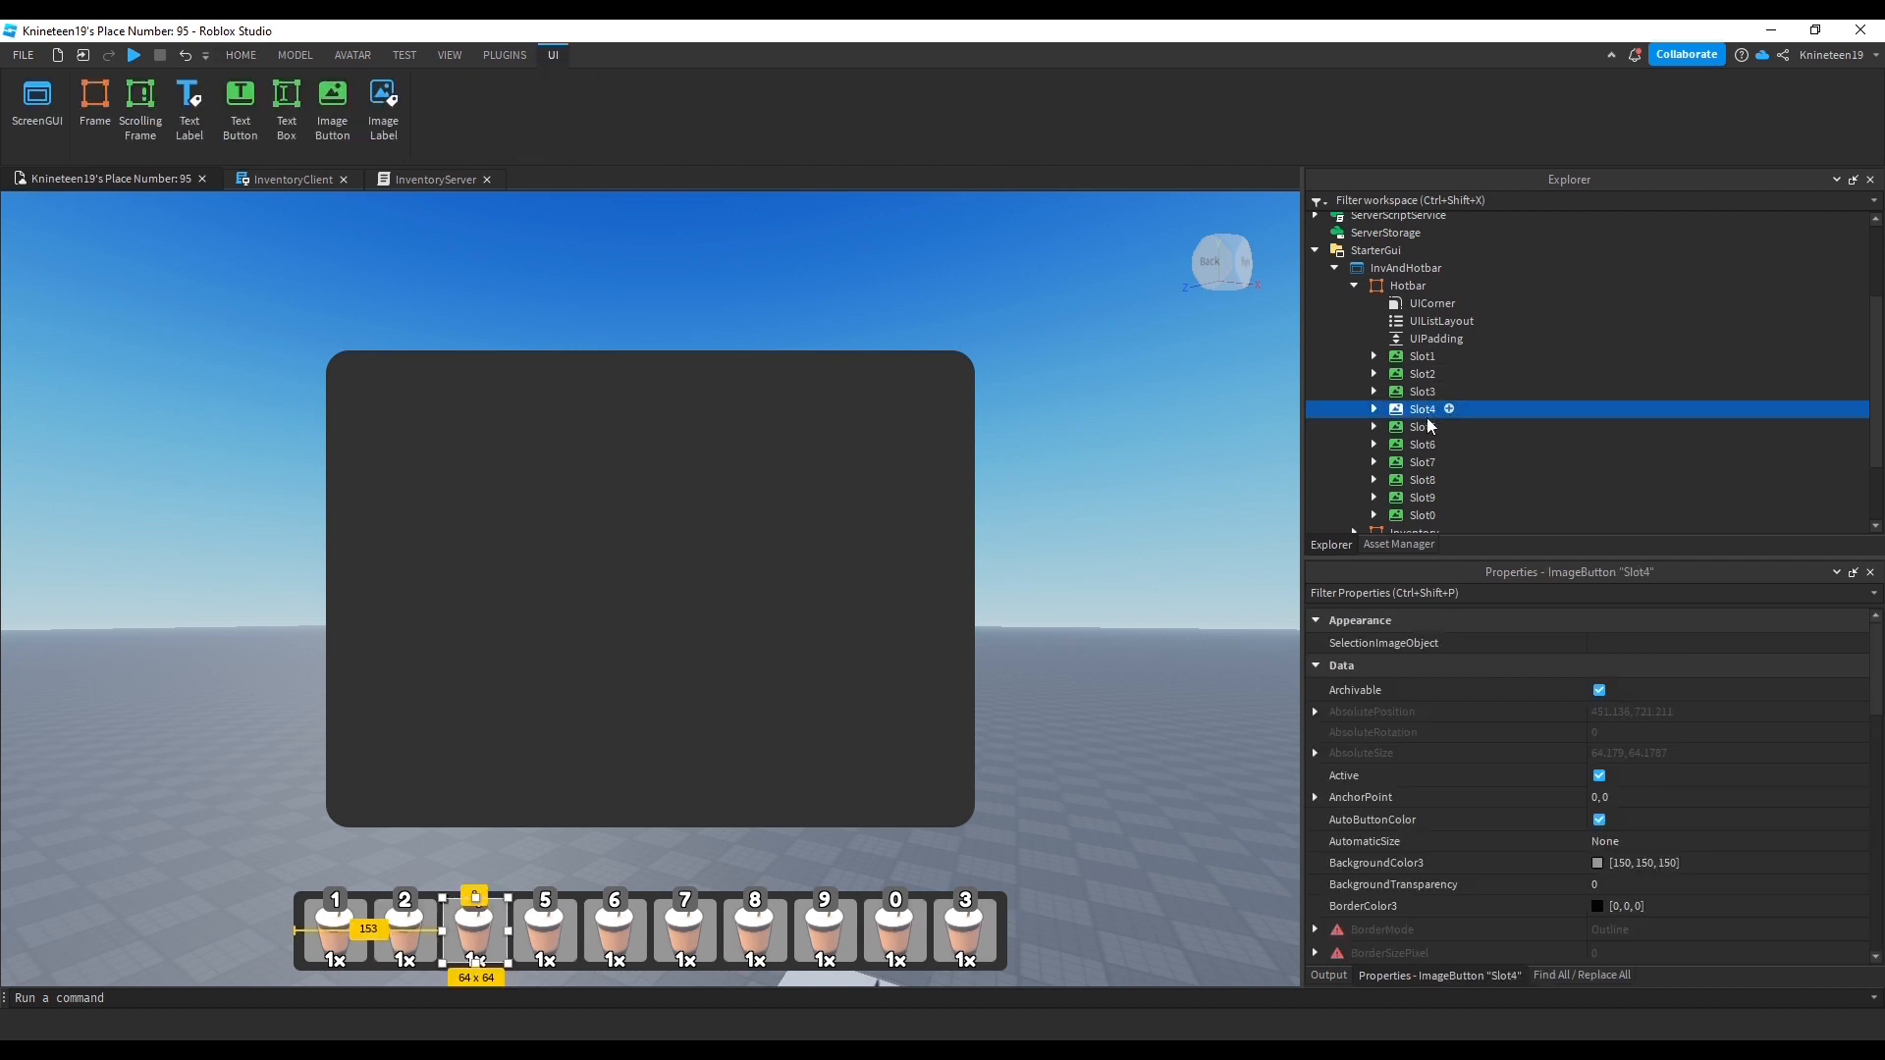
shift+click(1424, 514)
key(Delete)
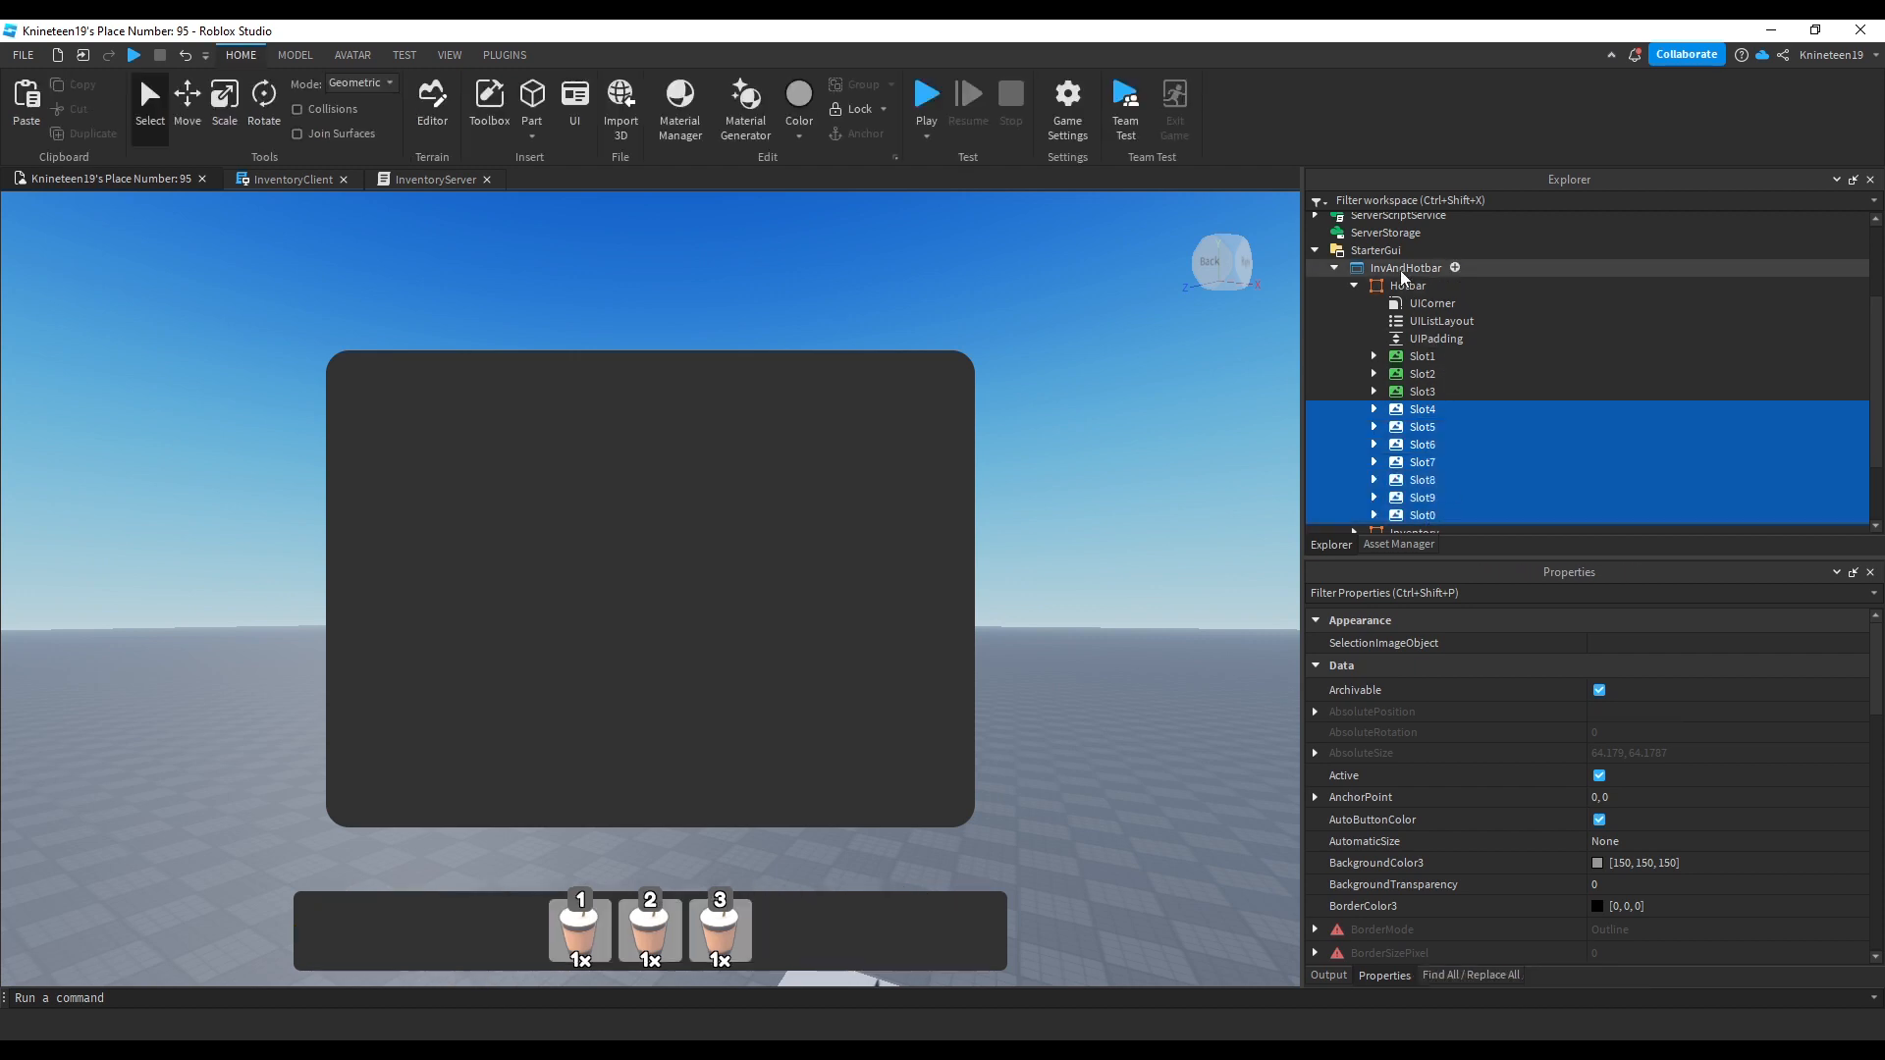
right_click(1400, 314)
click(1483, 366)
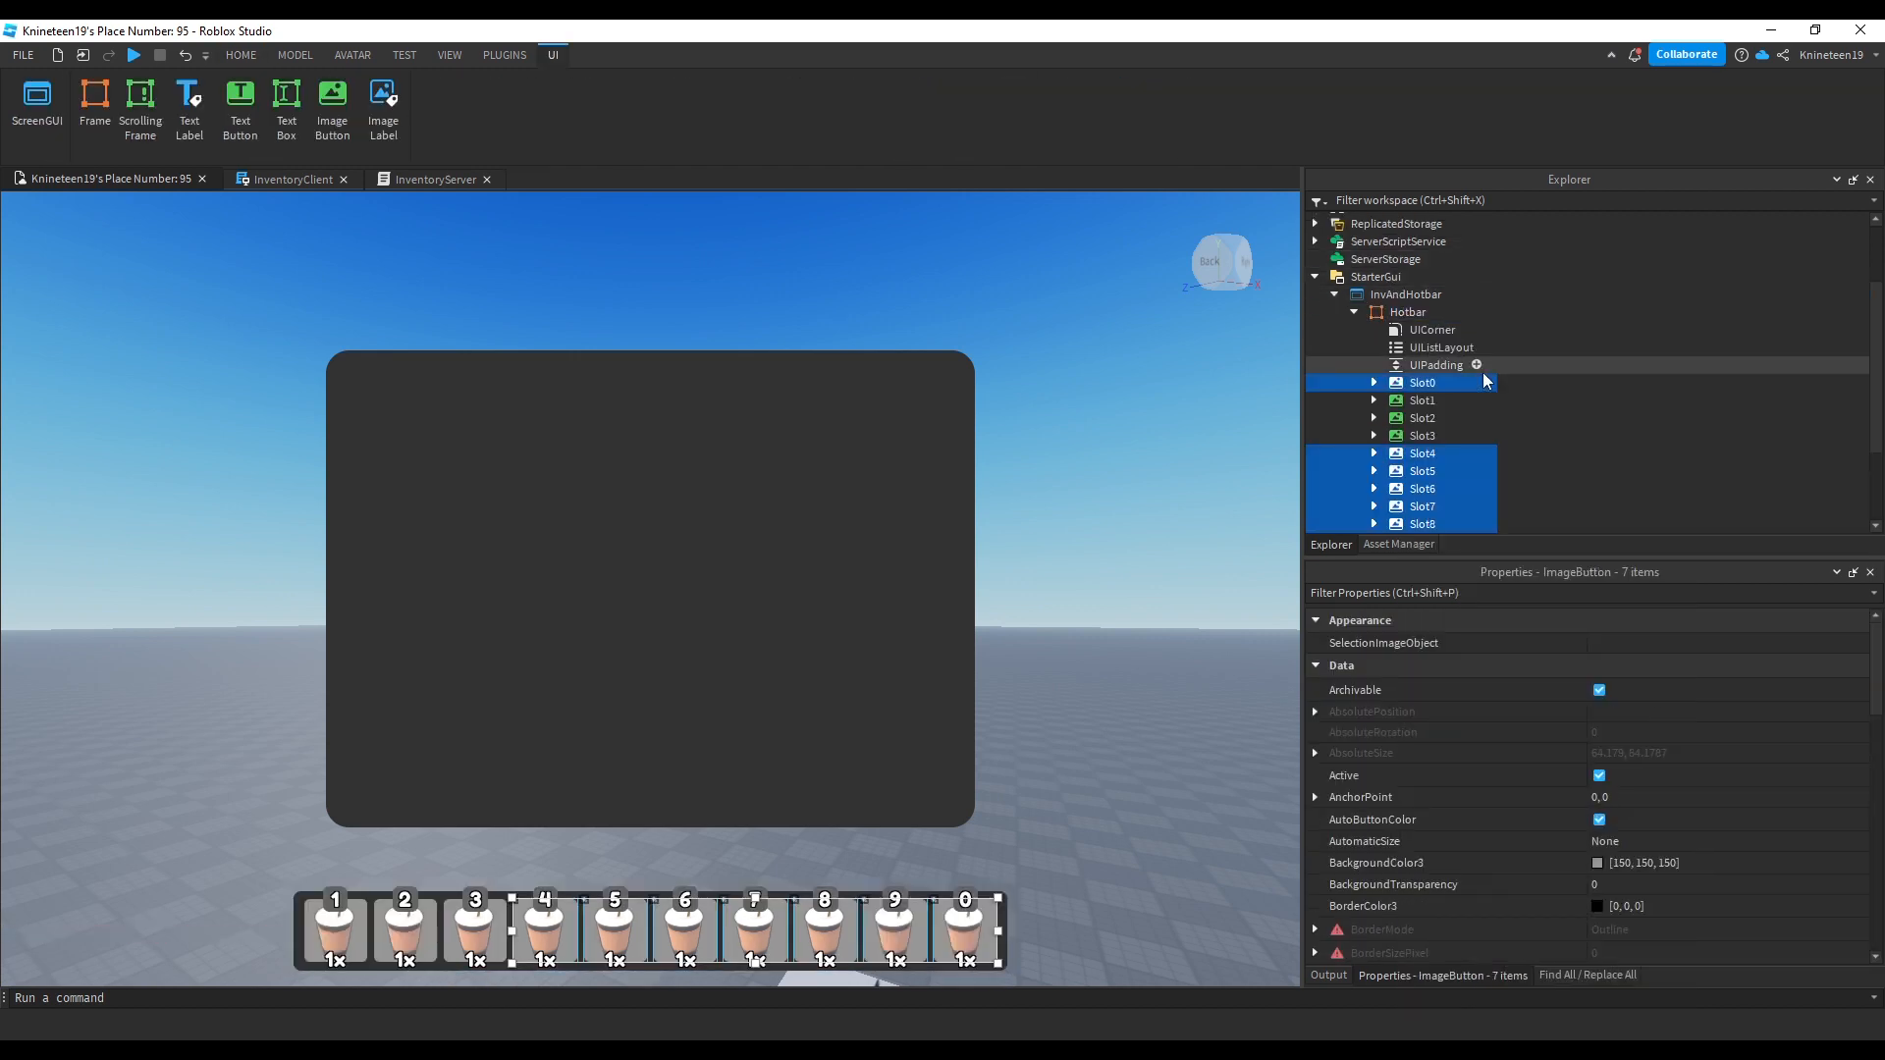
click(1147, 816)
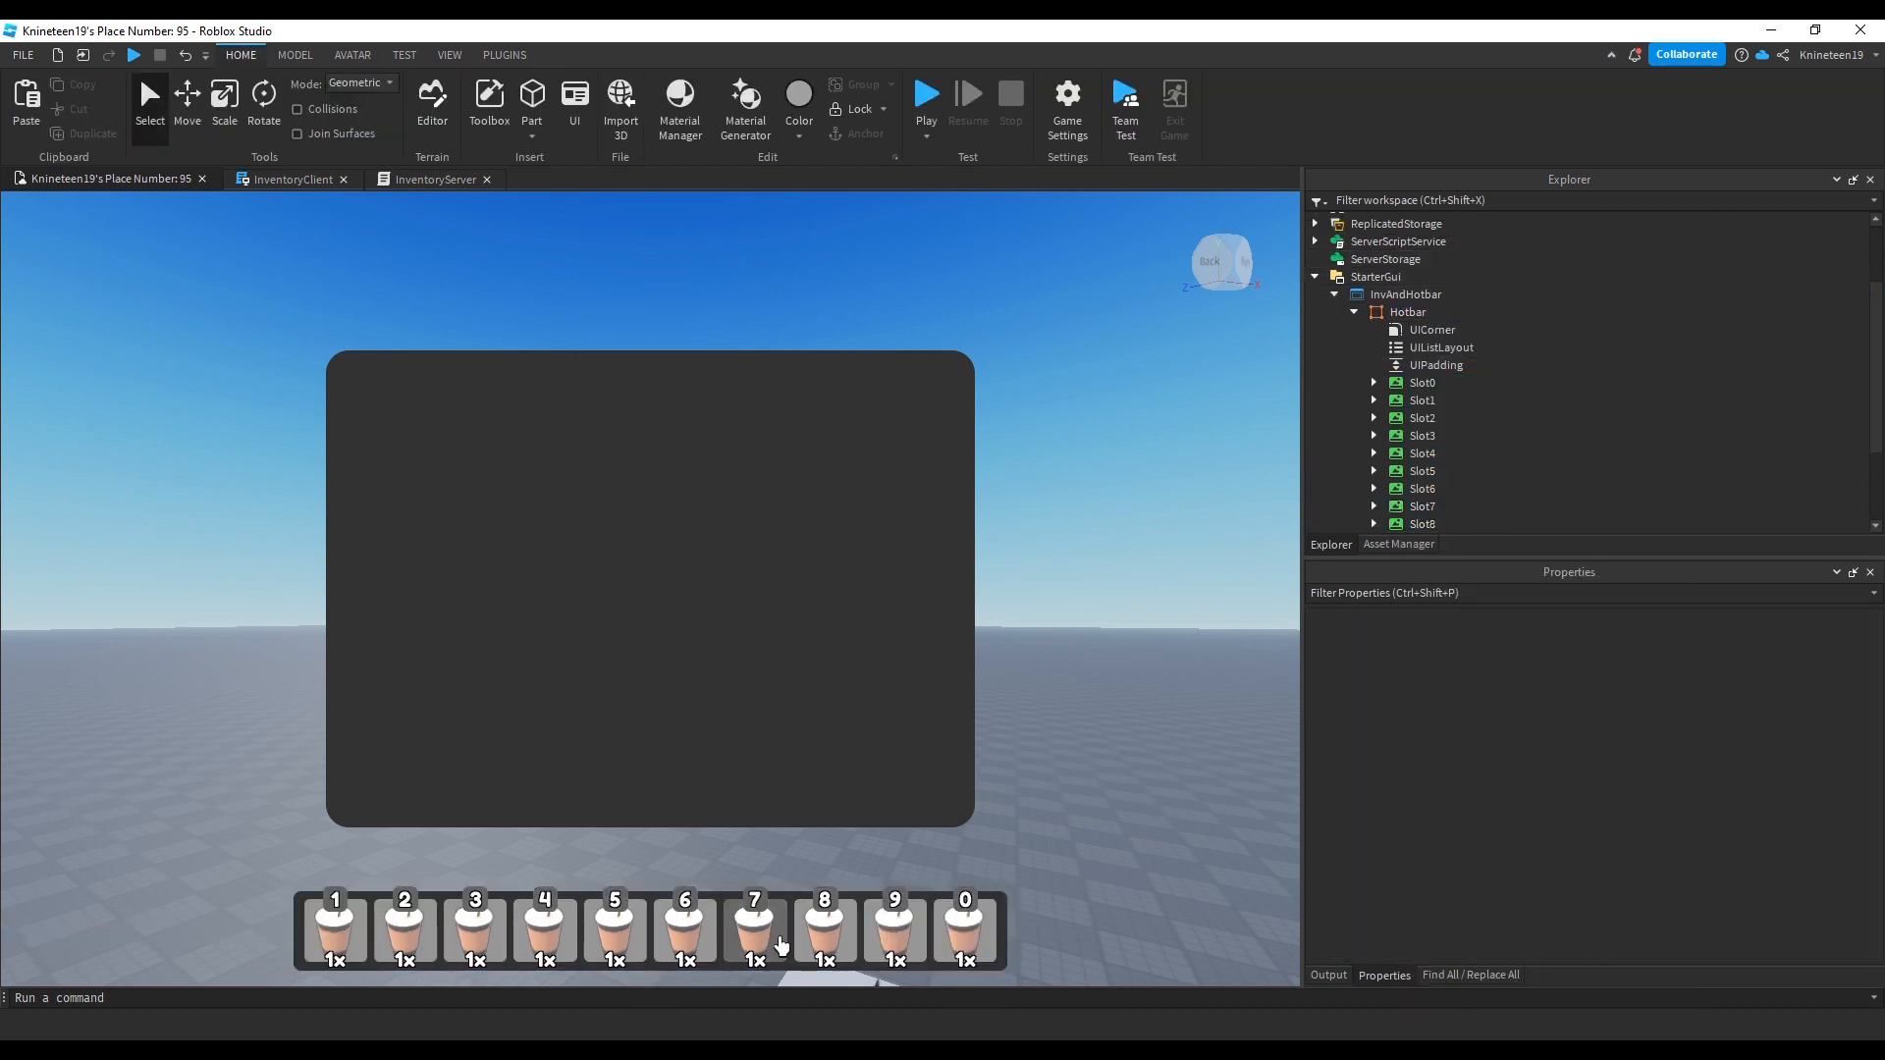
Step: Insert a TextLabel into the Inventory frame and name it Title, displaying "Inventory"
click(1457, 418)
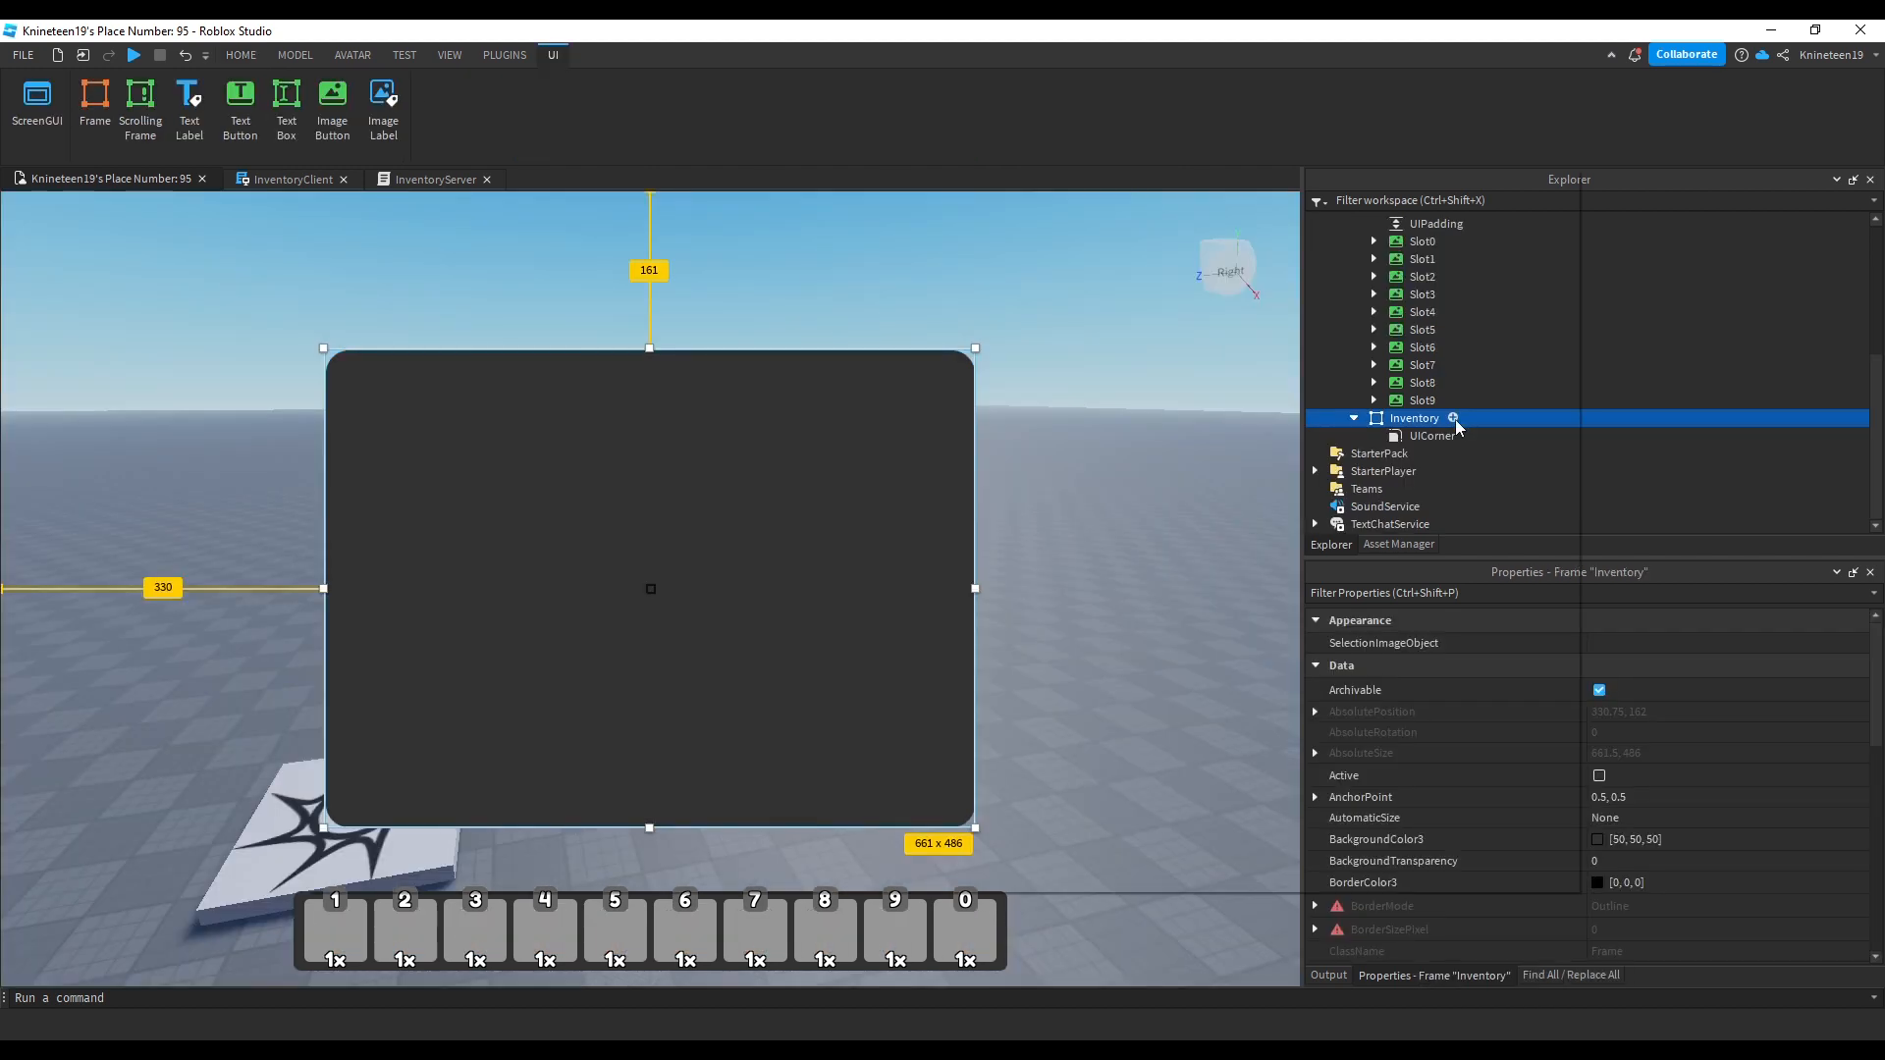
click(1454, 419)
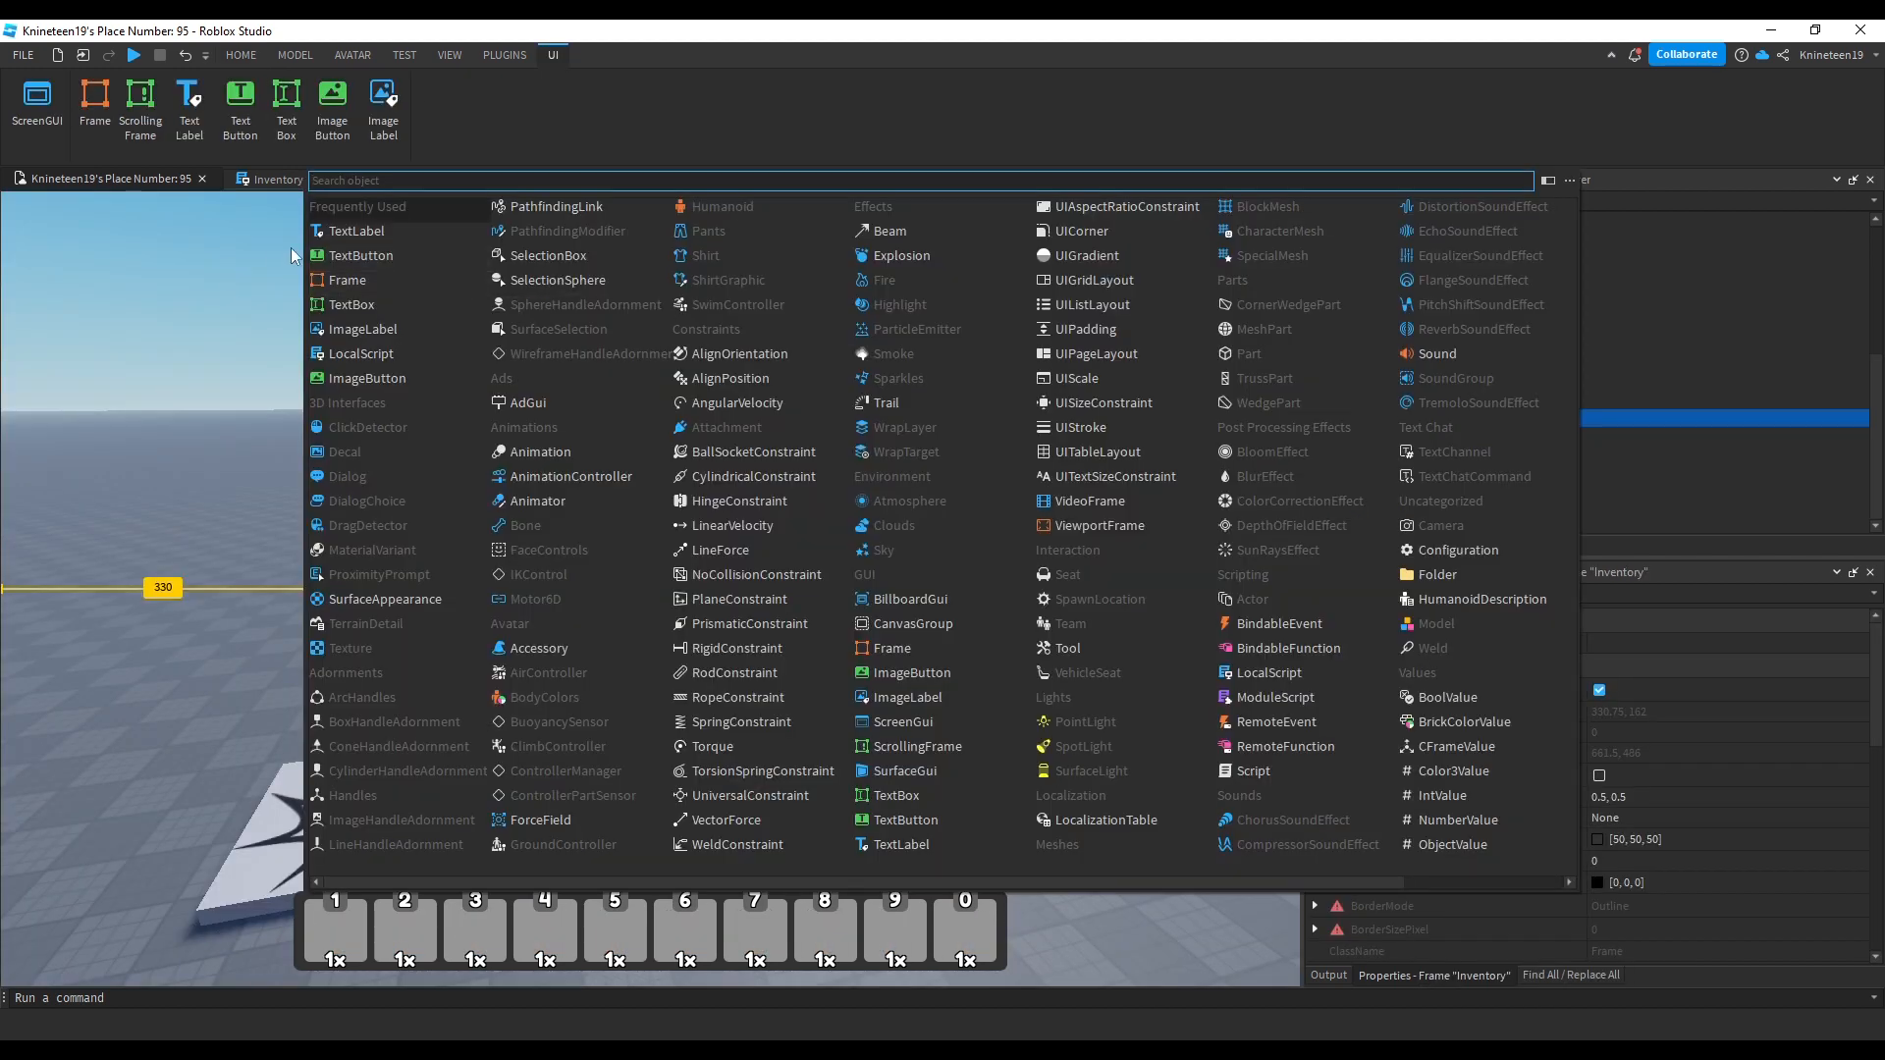
click(353, 232)
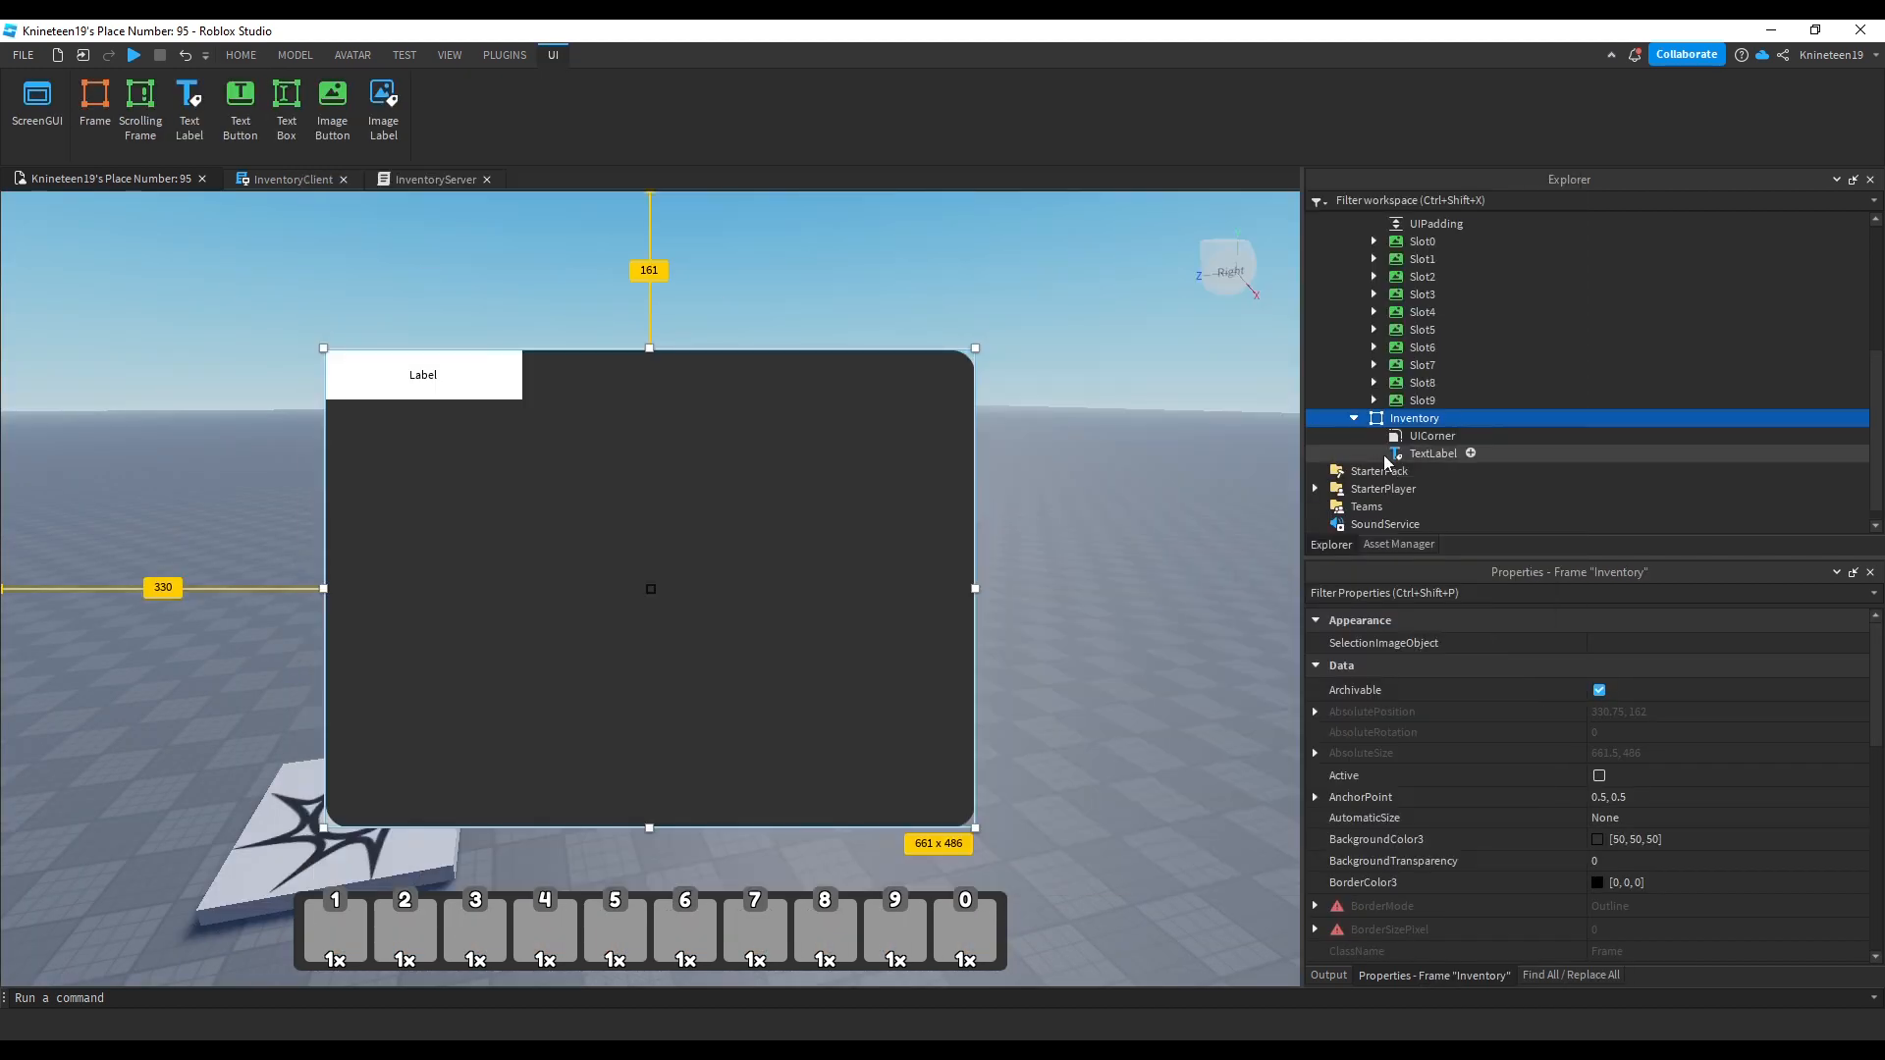
double_click(1436, 456)
text(Title)
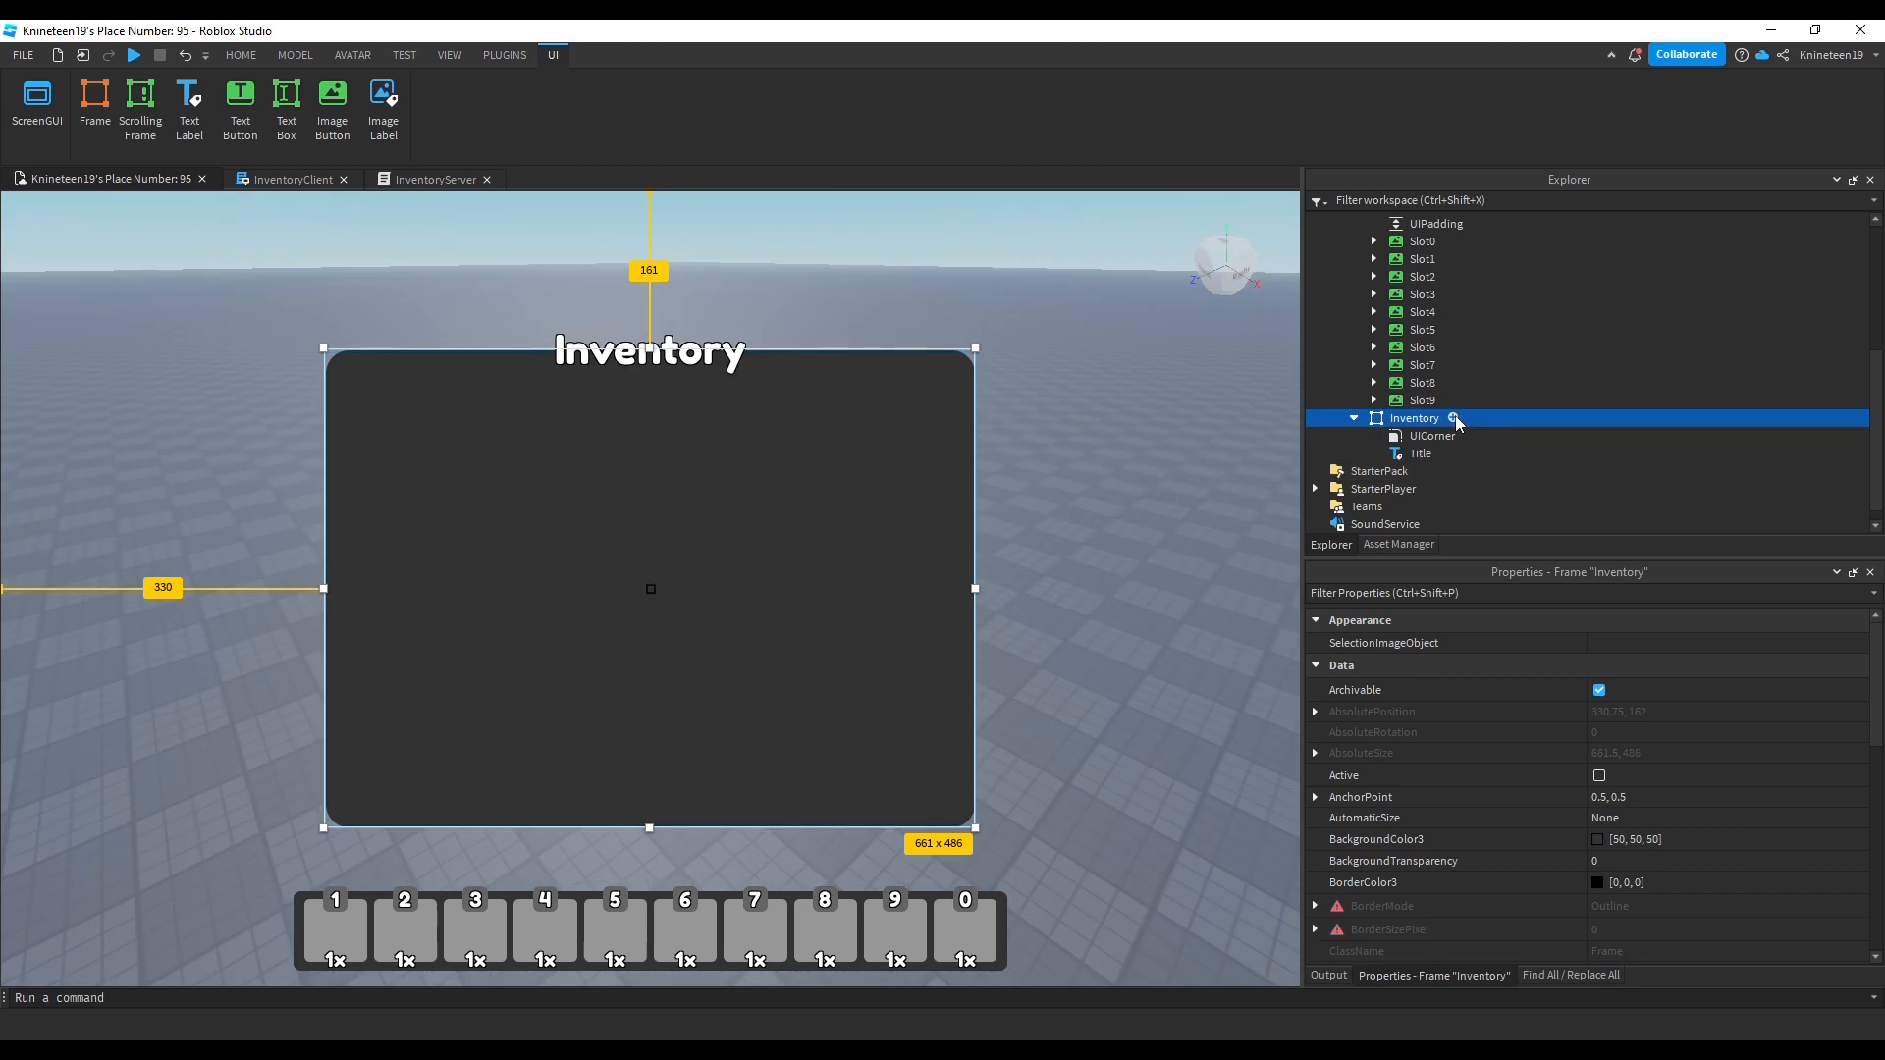
Step: Add a rounded dark frame named ItemInfo inside Inventory and adjust its anchor point and placement beside the main panel
click(1454, 419)
click(341, 286)
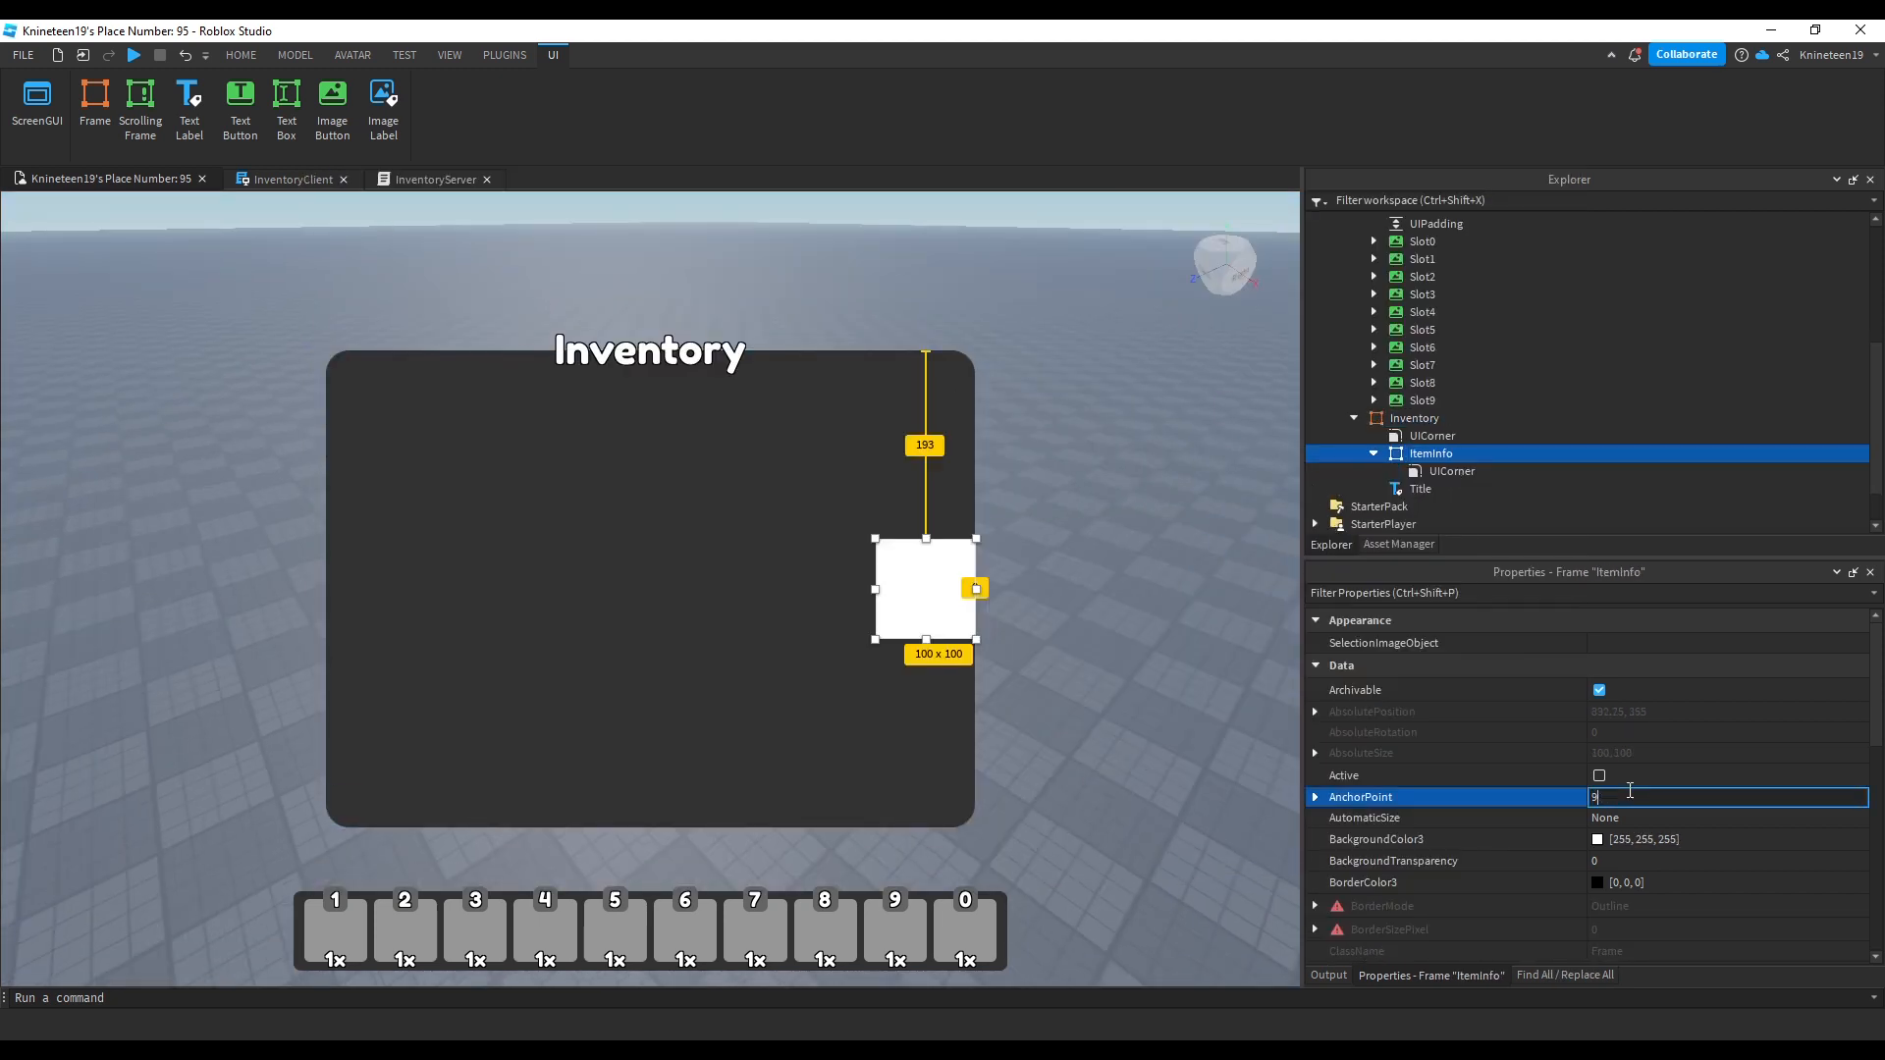
text(5)
key(Return)
scroll(1624, 787, down, 5)
click(1622, 715)
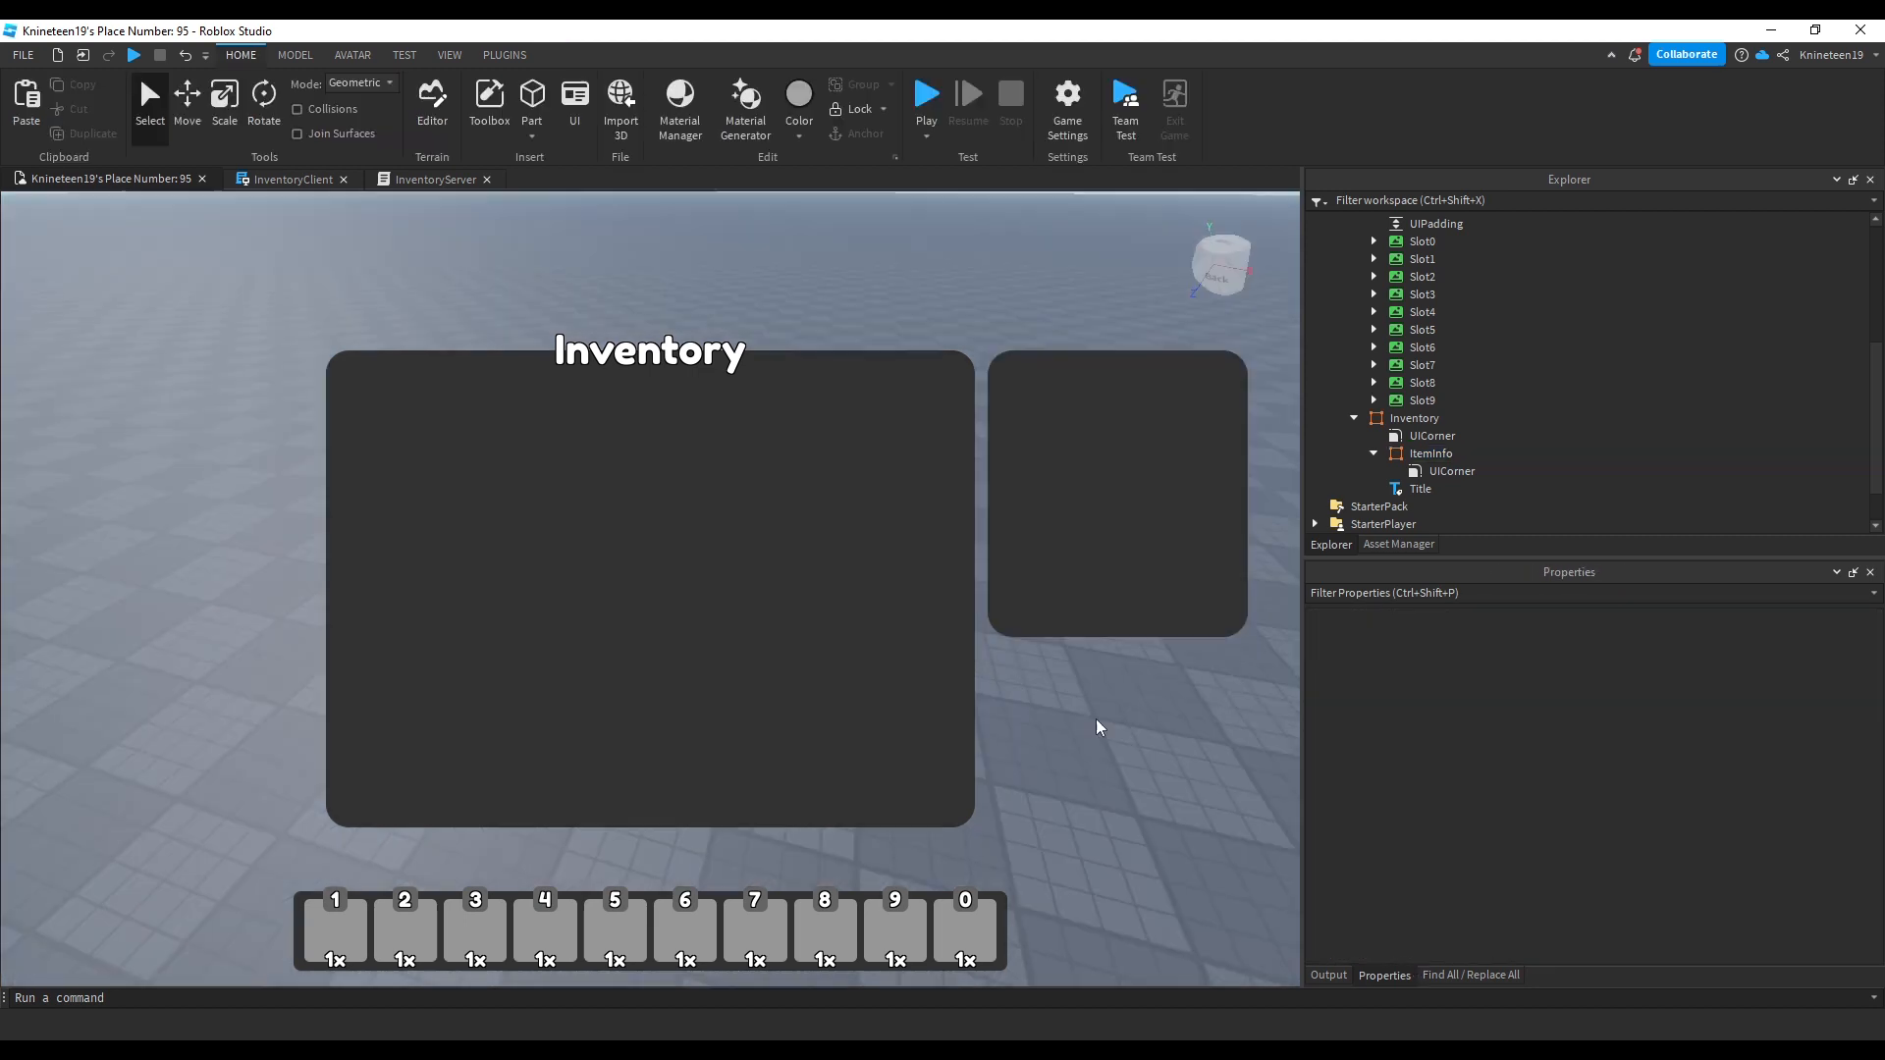
Step: Copy the Inventory frame's Title label into ItemInfo to serve as its "Information" heading
click(1419, 488)
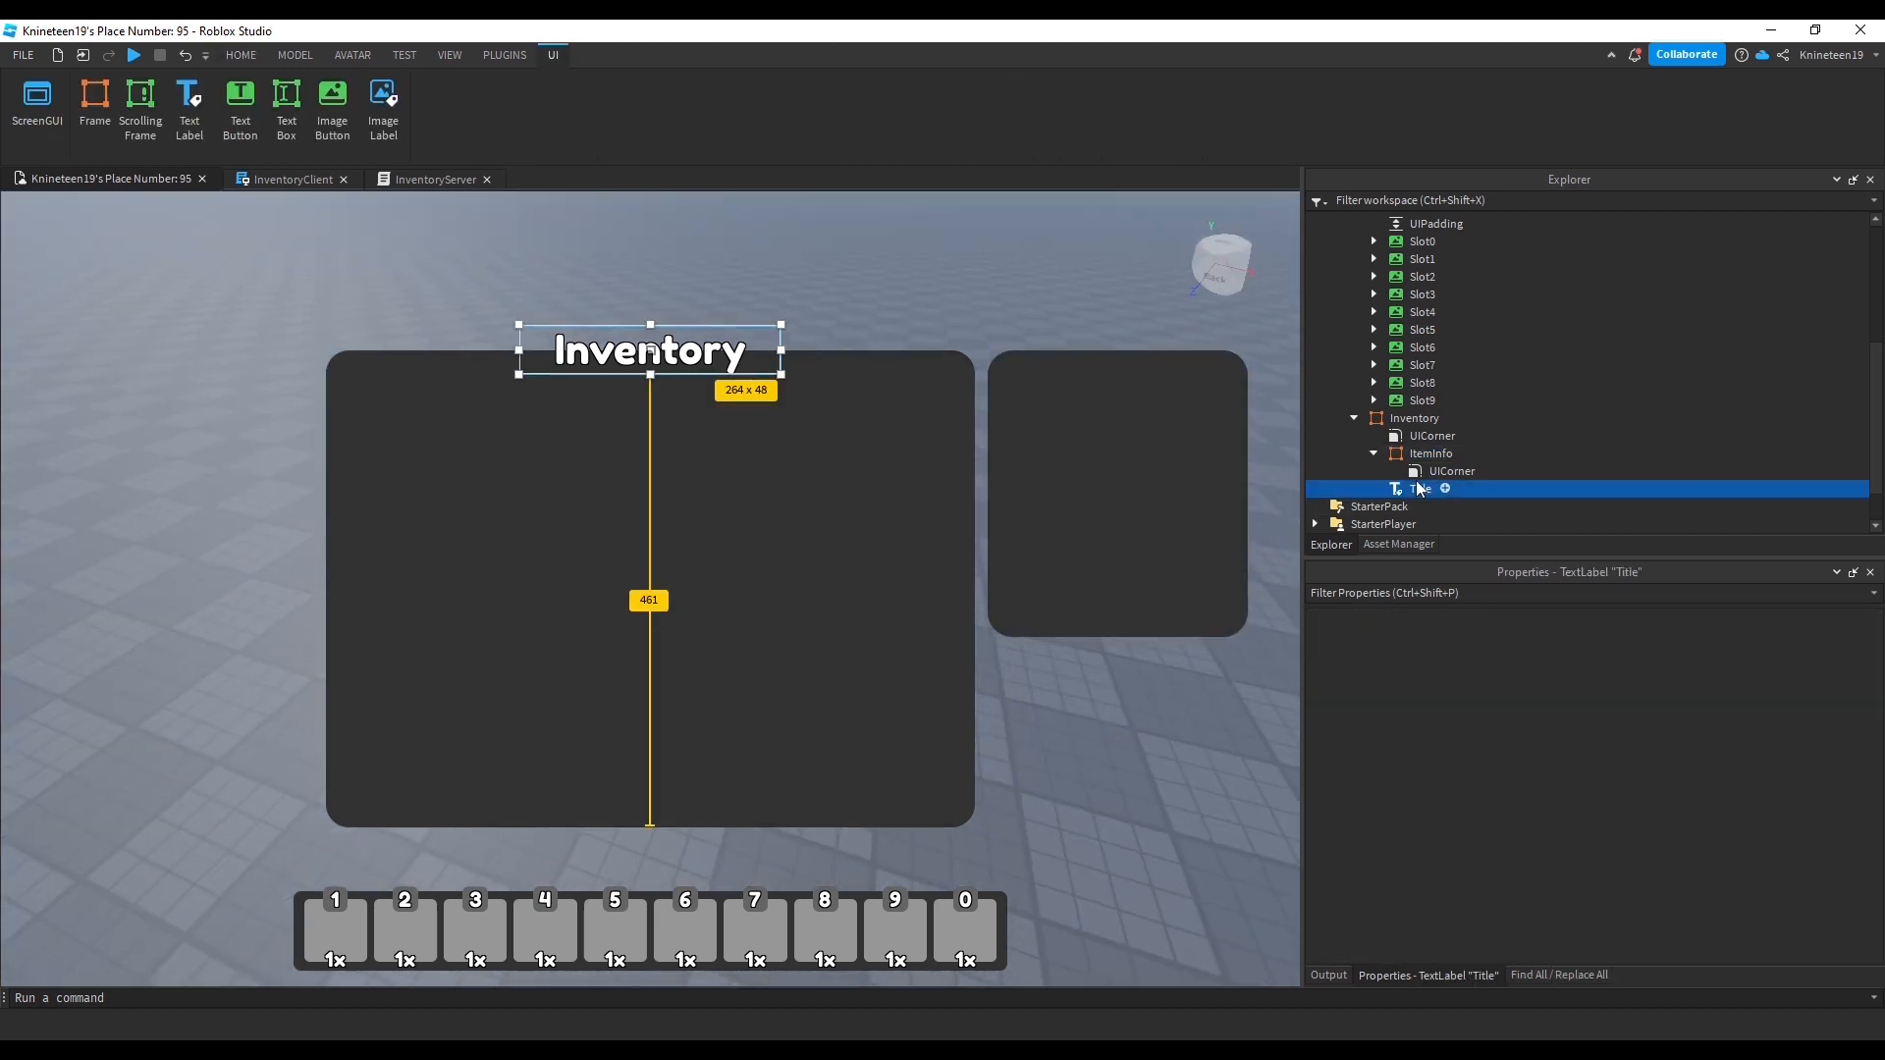
click(1417, 453)
right_click(1417, 453)
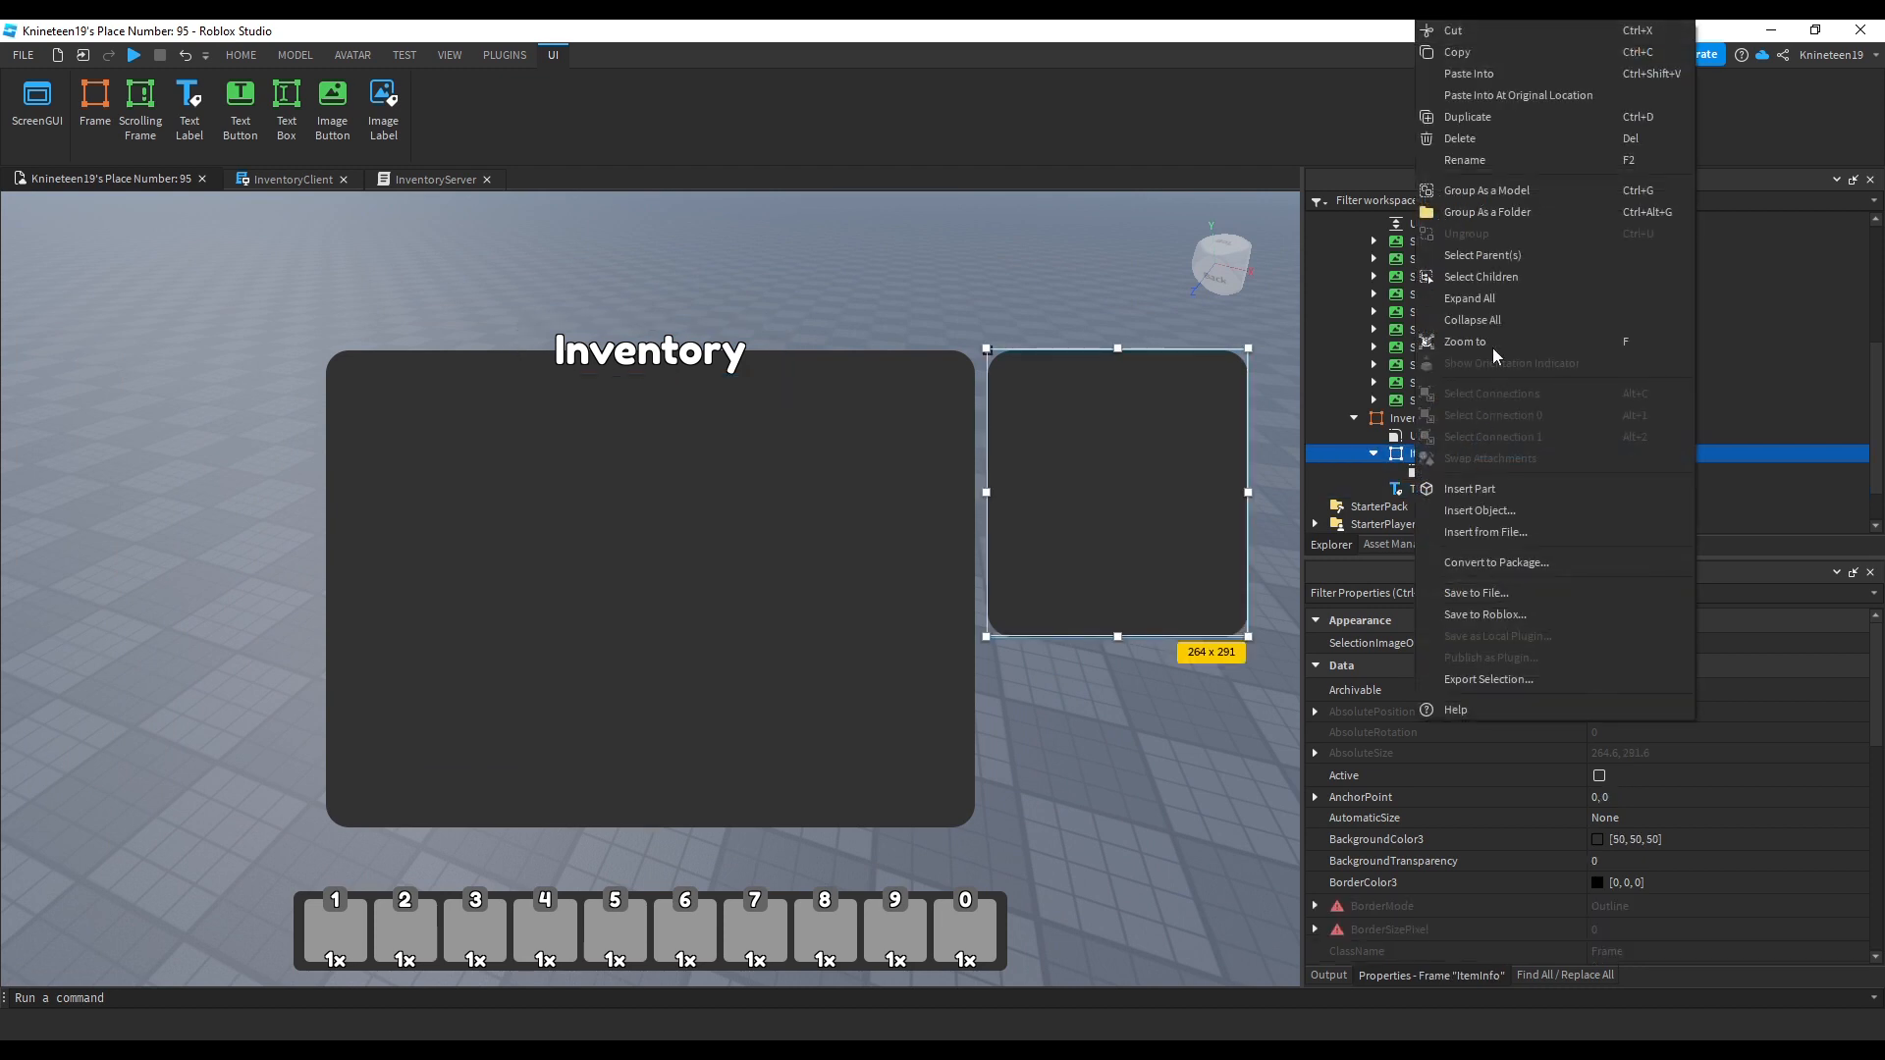
click(1458, 73)
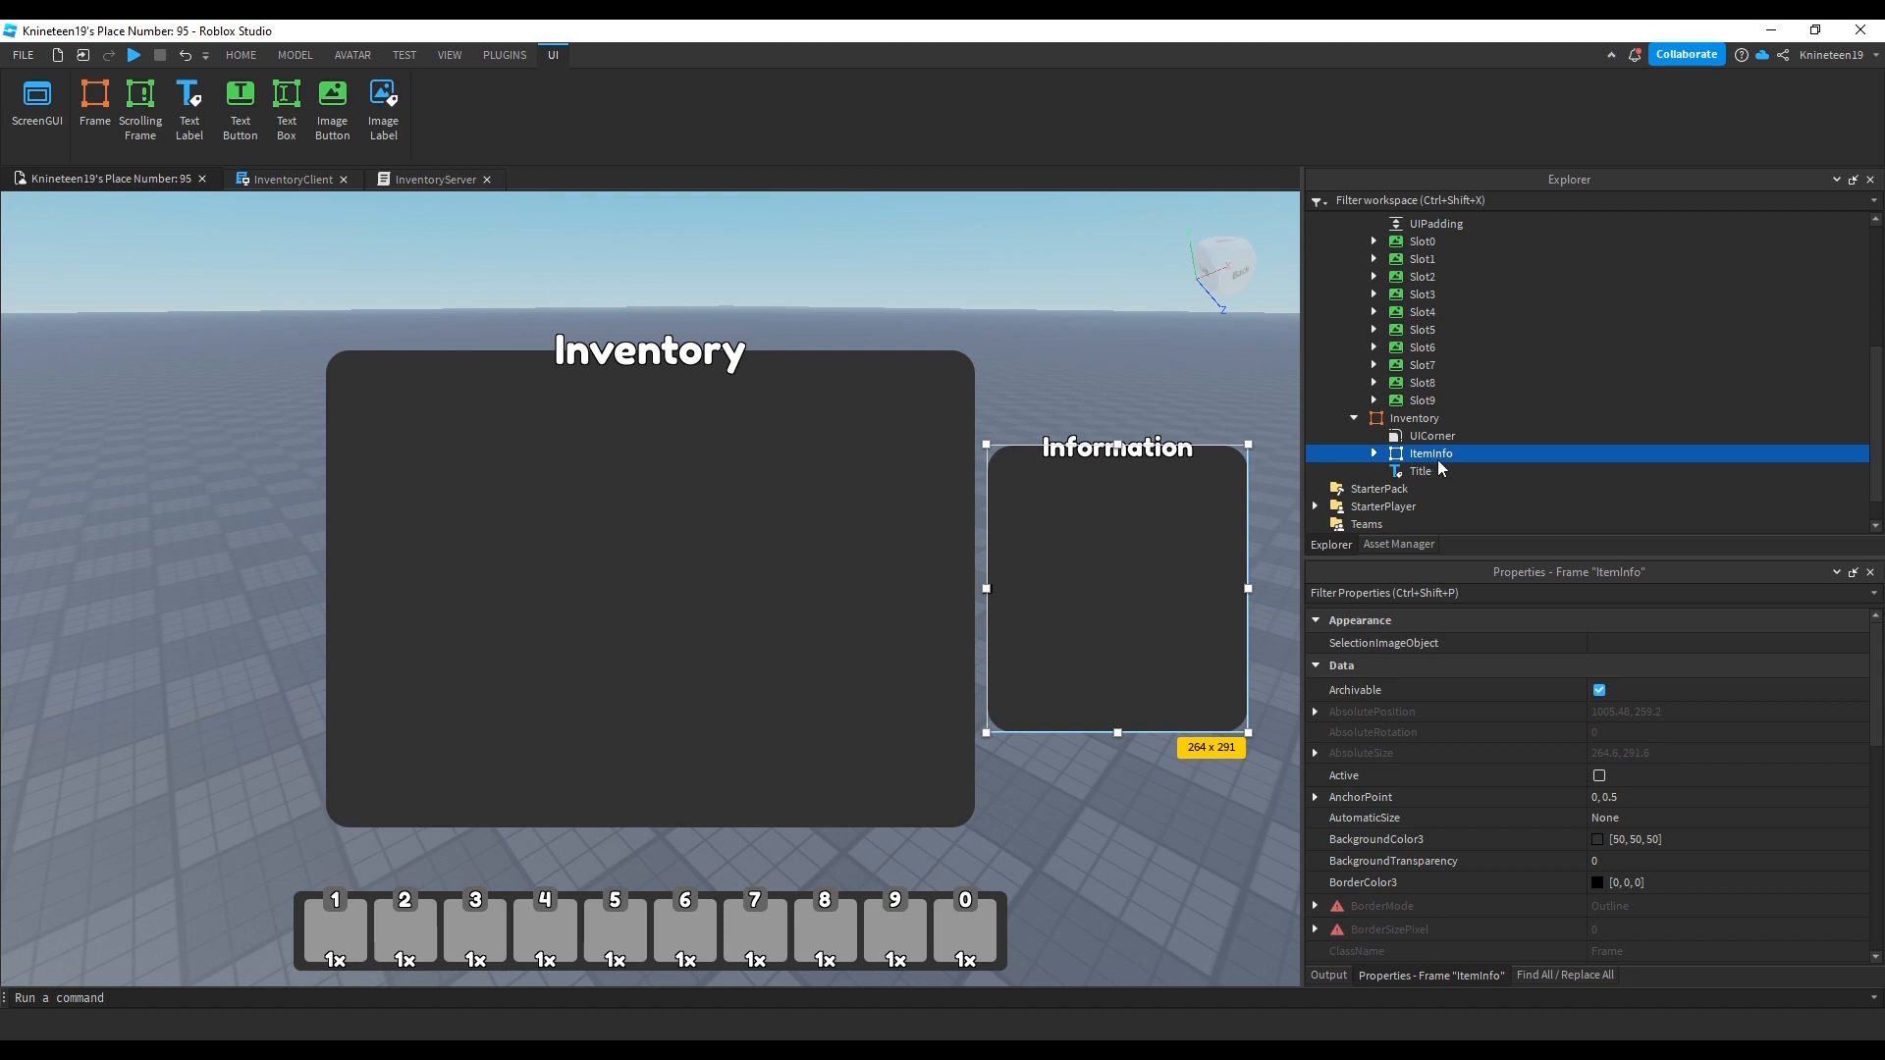
Step: Duplicate ItemInfo as Armor, position it at {-0.02, 0},{0.5, 0} and enlarge the frame
key(ctrl+d)
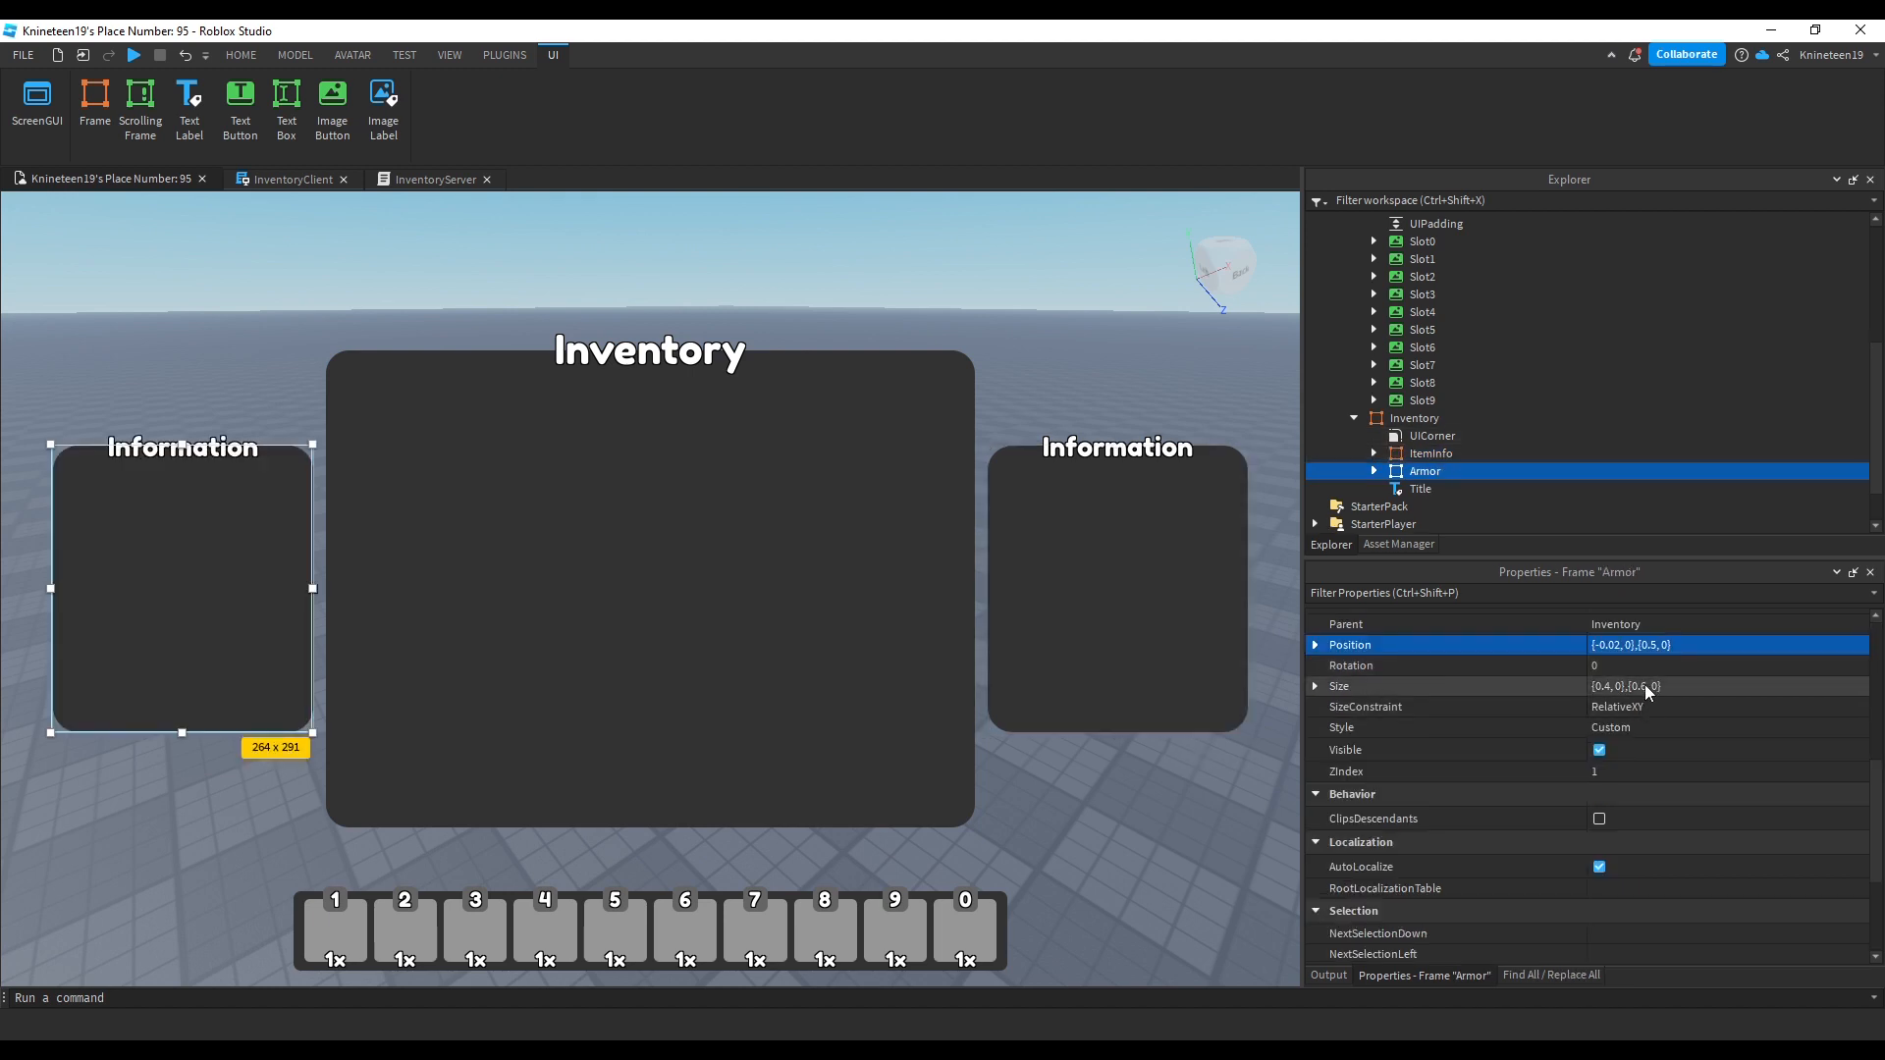
click(1607, 686)
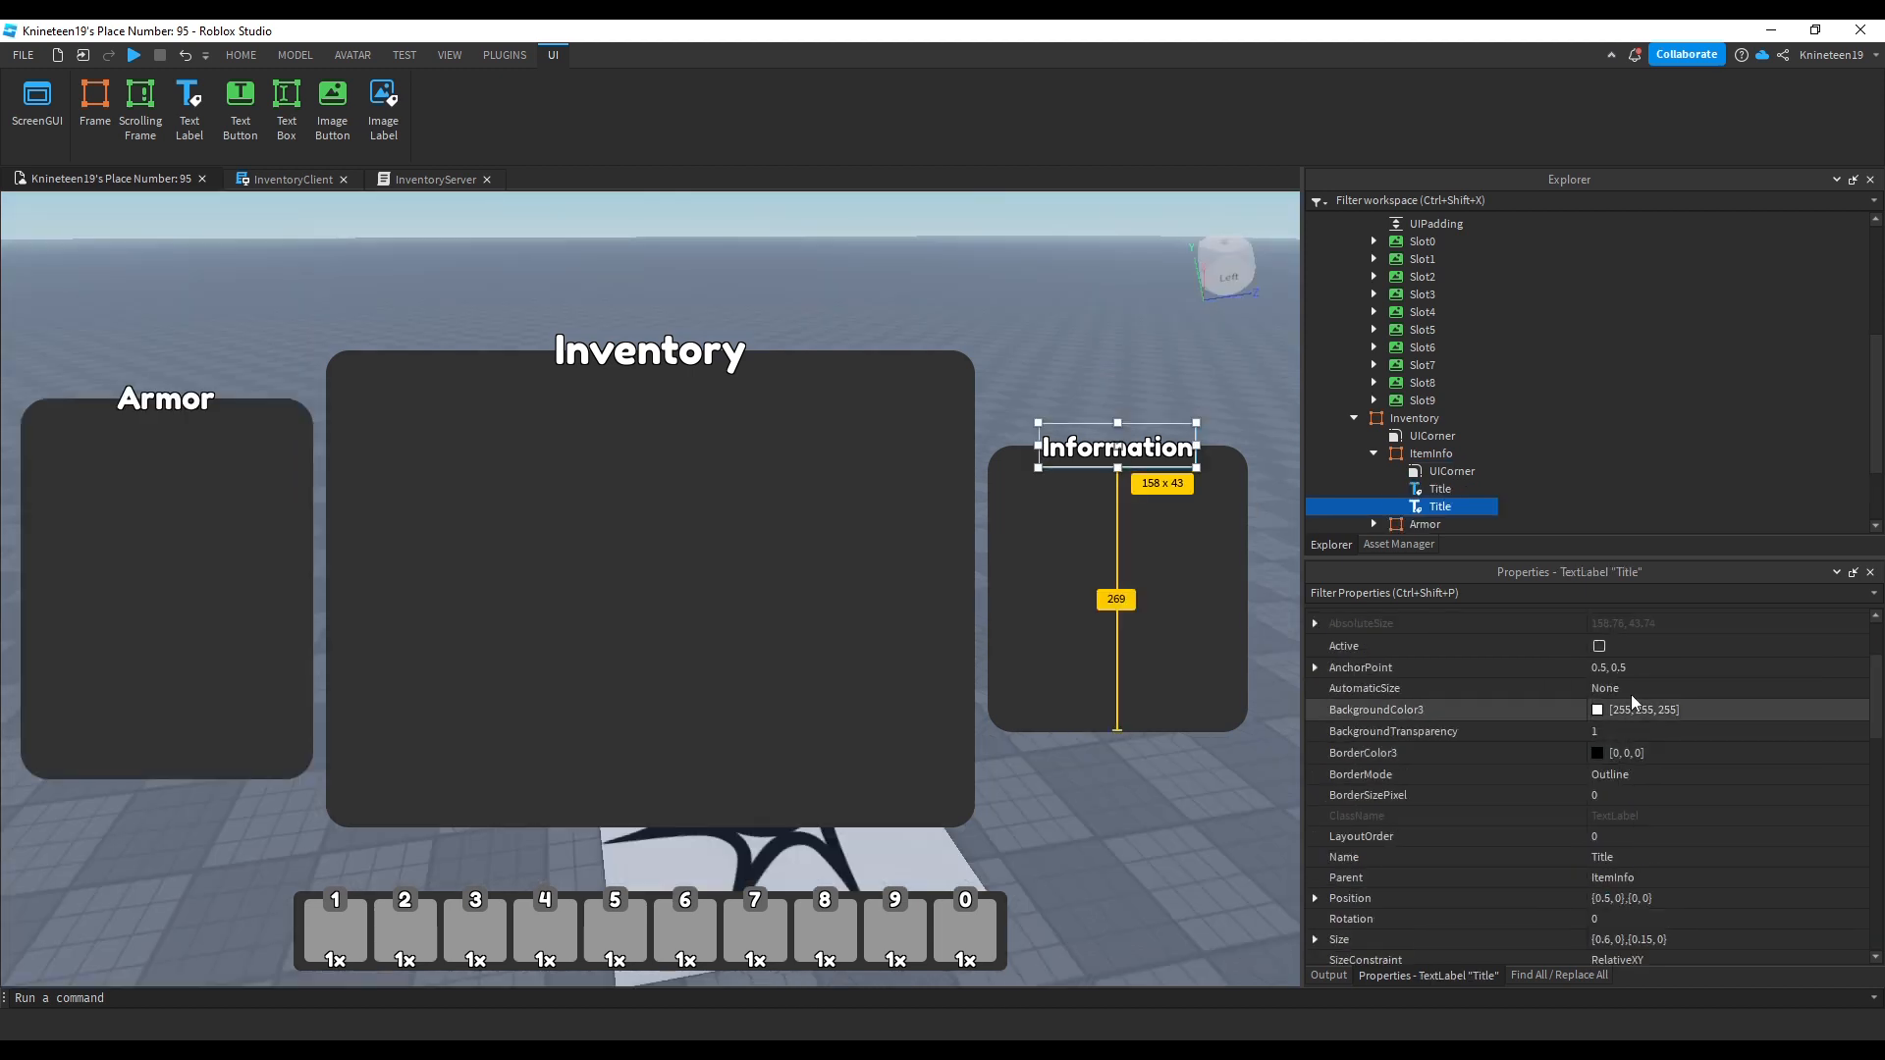
Step: Set the duplicated Title label in ItemInfo to anchor point 0.5, 0 and reposition it below the Information heading
click(1625, 670)
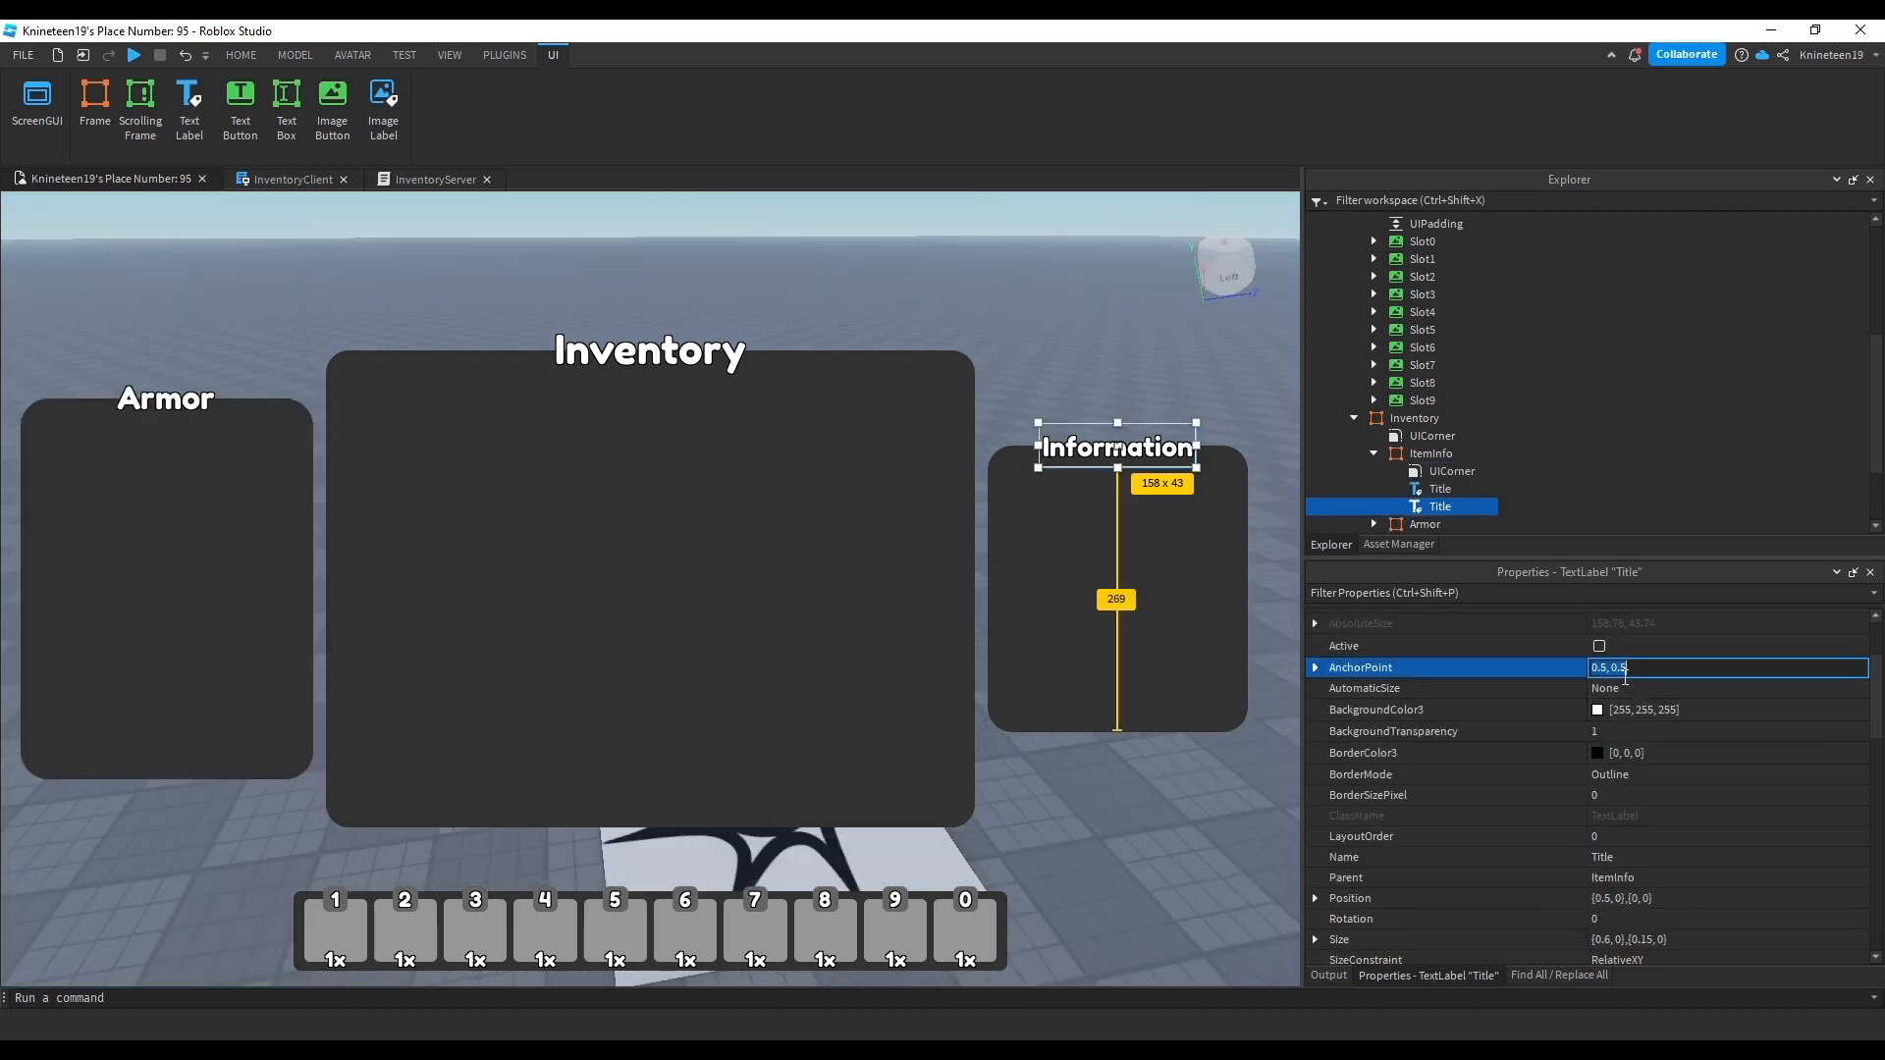
key(BackSpace)
key(BackSpace)
key(BackSpace)
key(BackSpace)
key(BackSpace)
key(BackSpace)
key(Return)
scroll(1634, 702, down, 3)
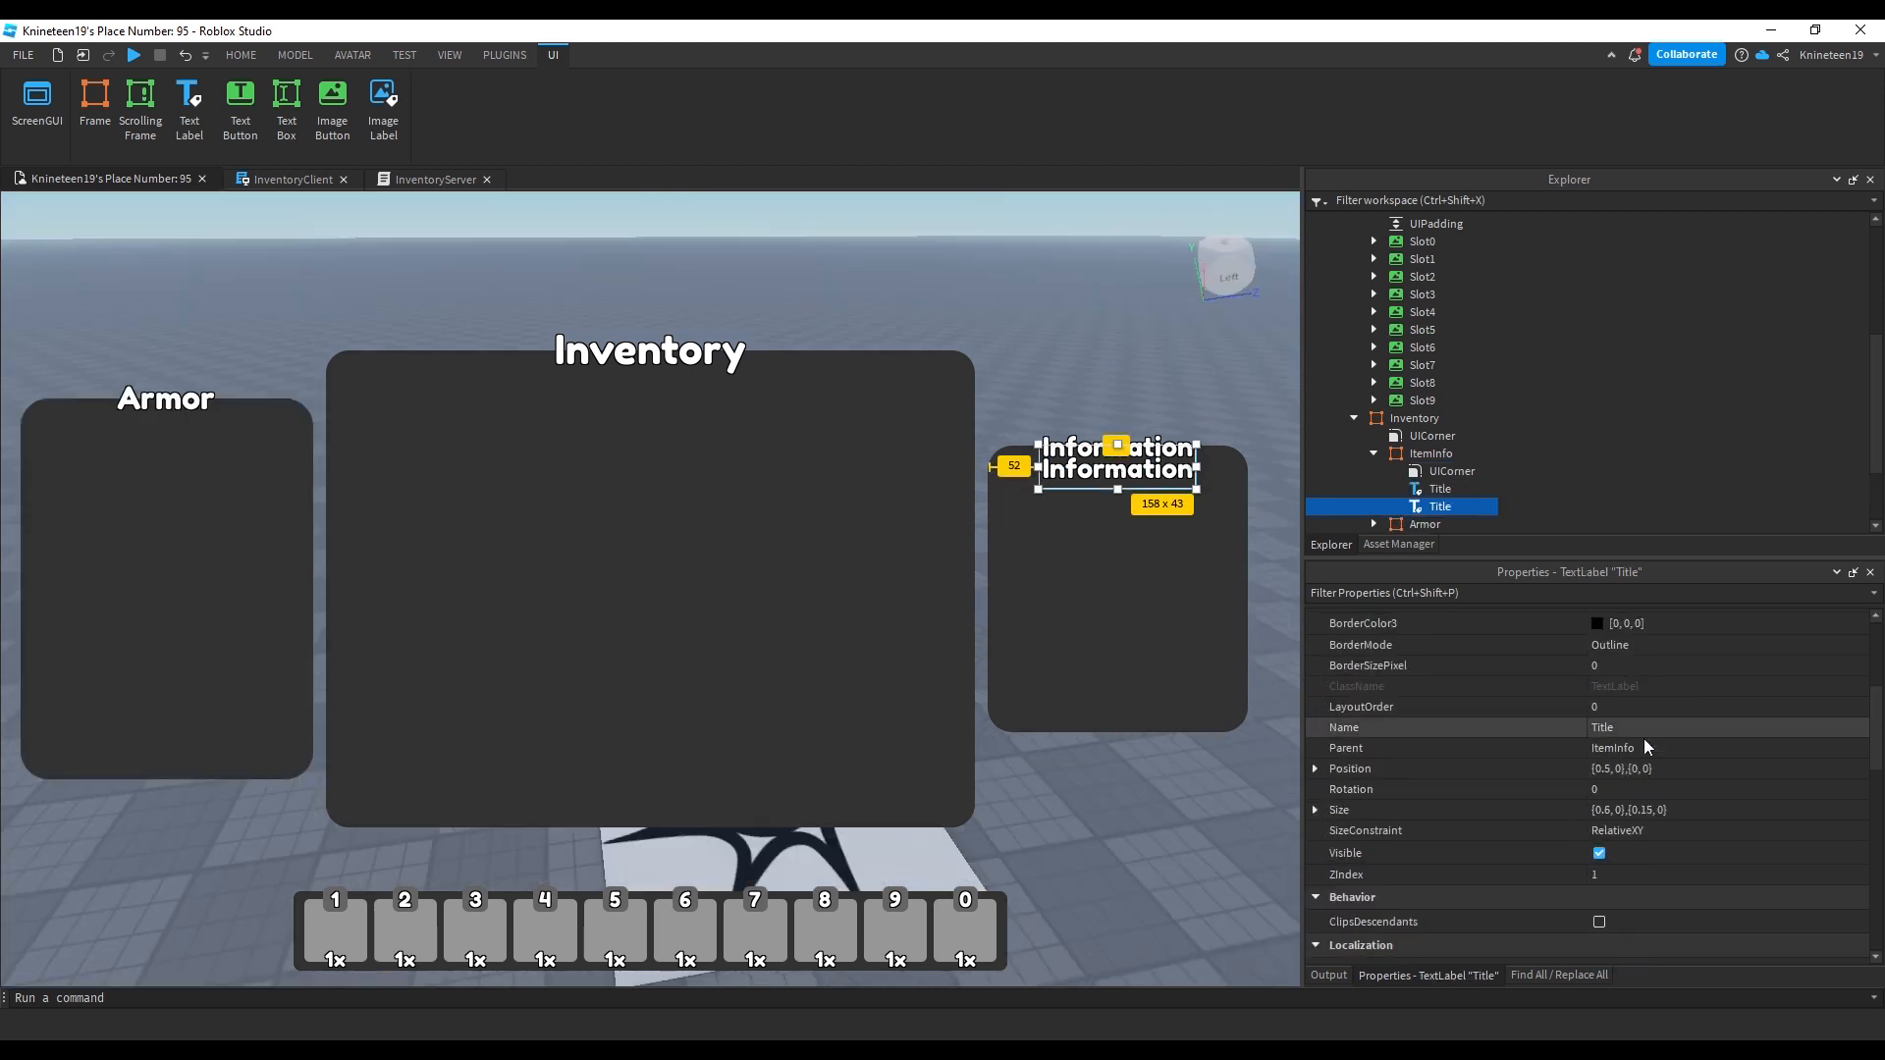
click(1660, 769)
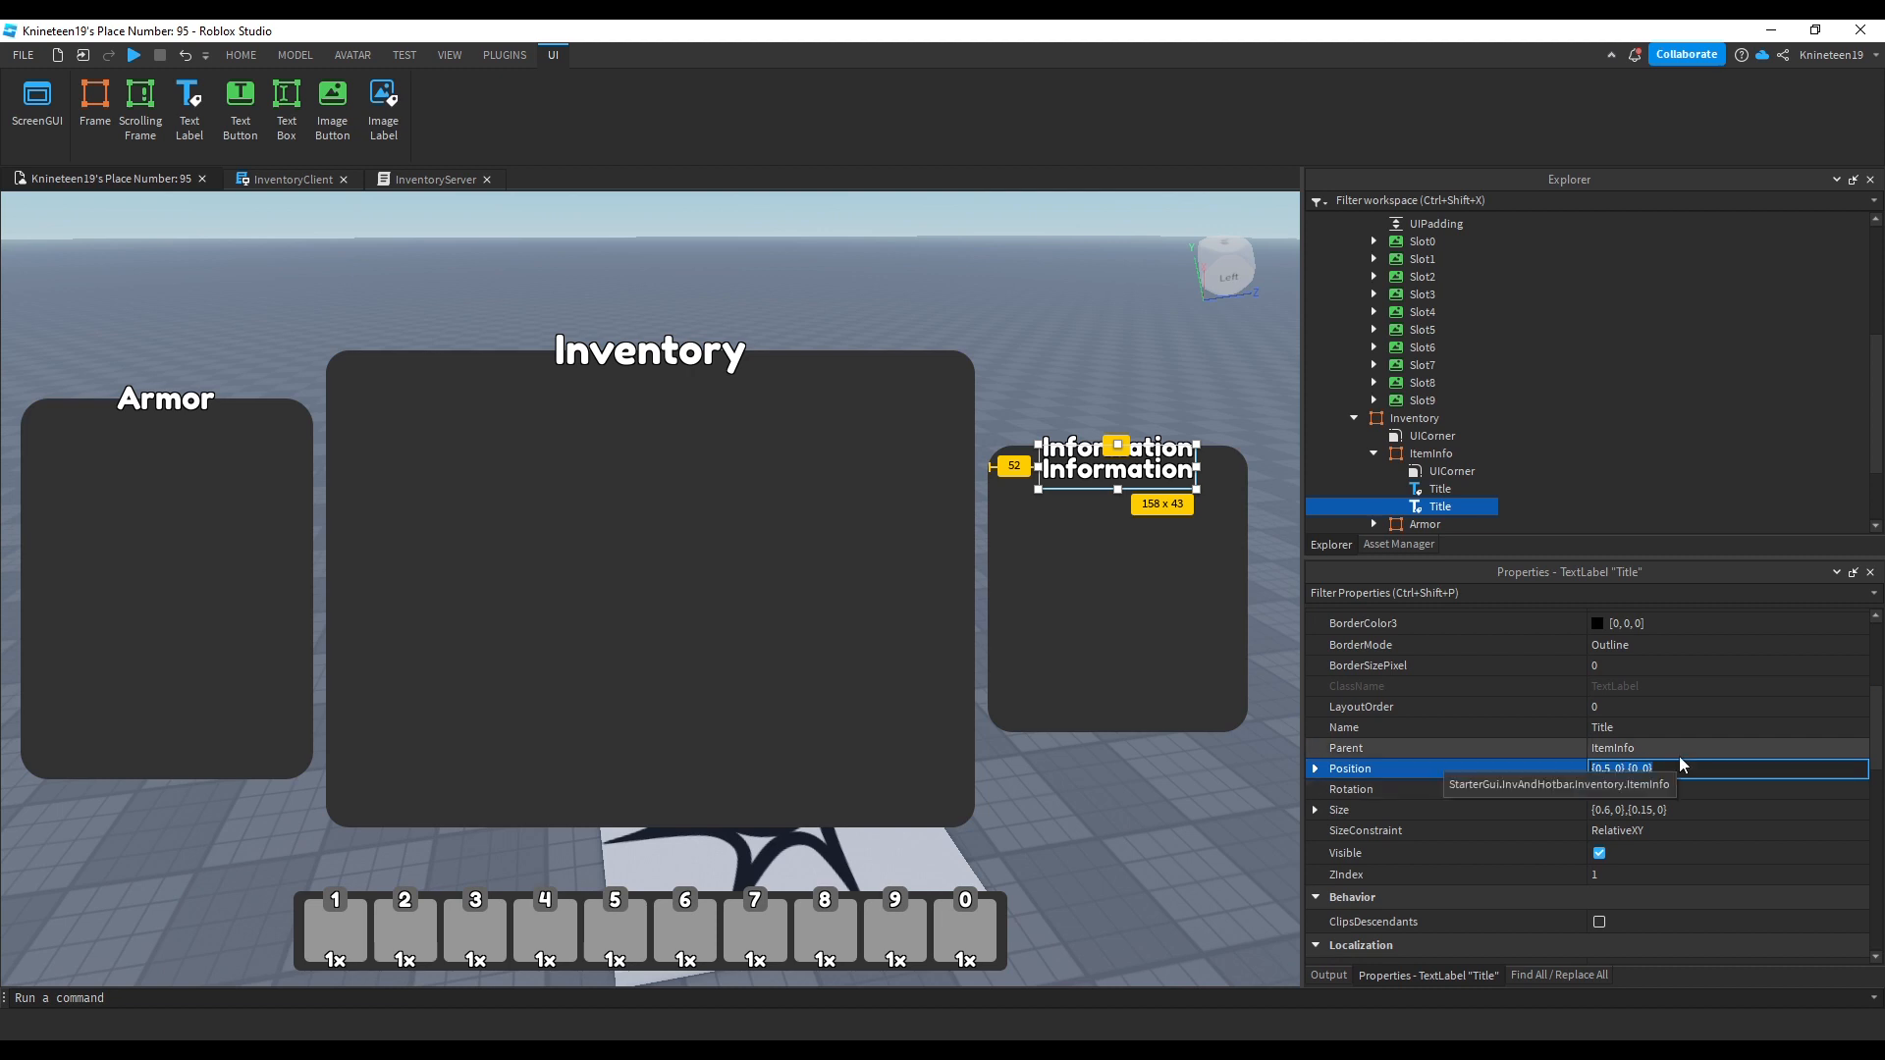
text(0.5,0)
Step: Set the duplicated label's text to "No Item Selected" and name the label ItemName
text(Select)
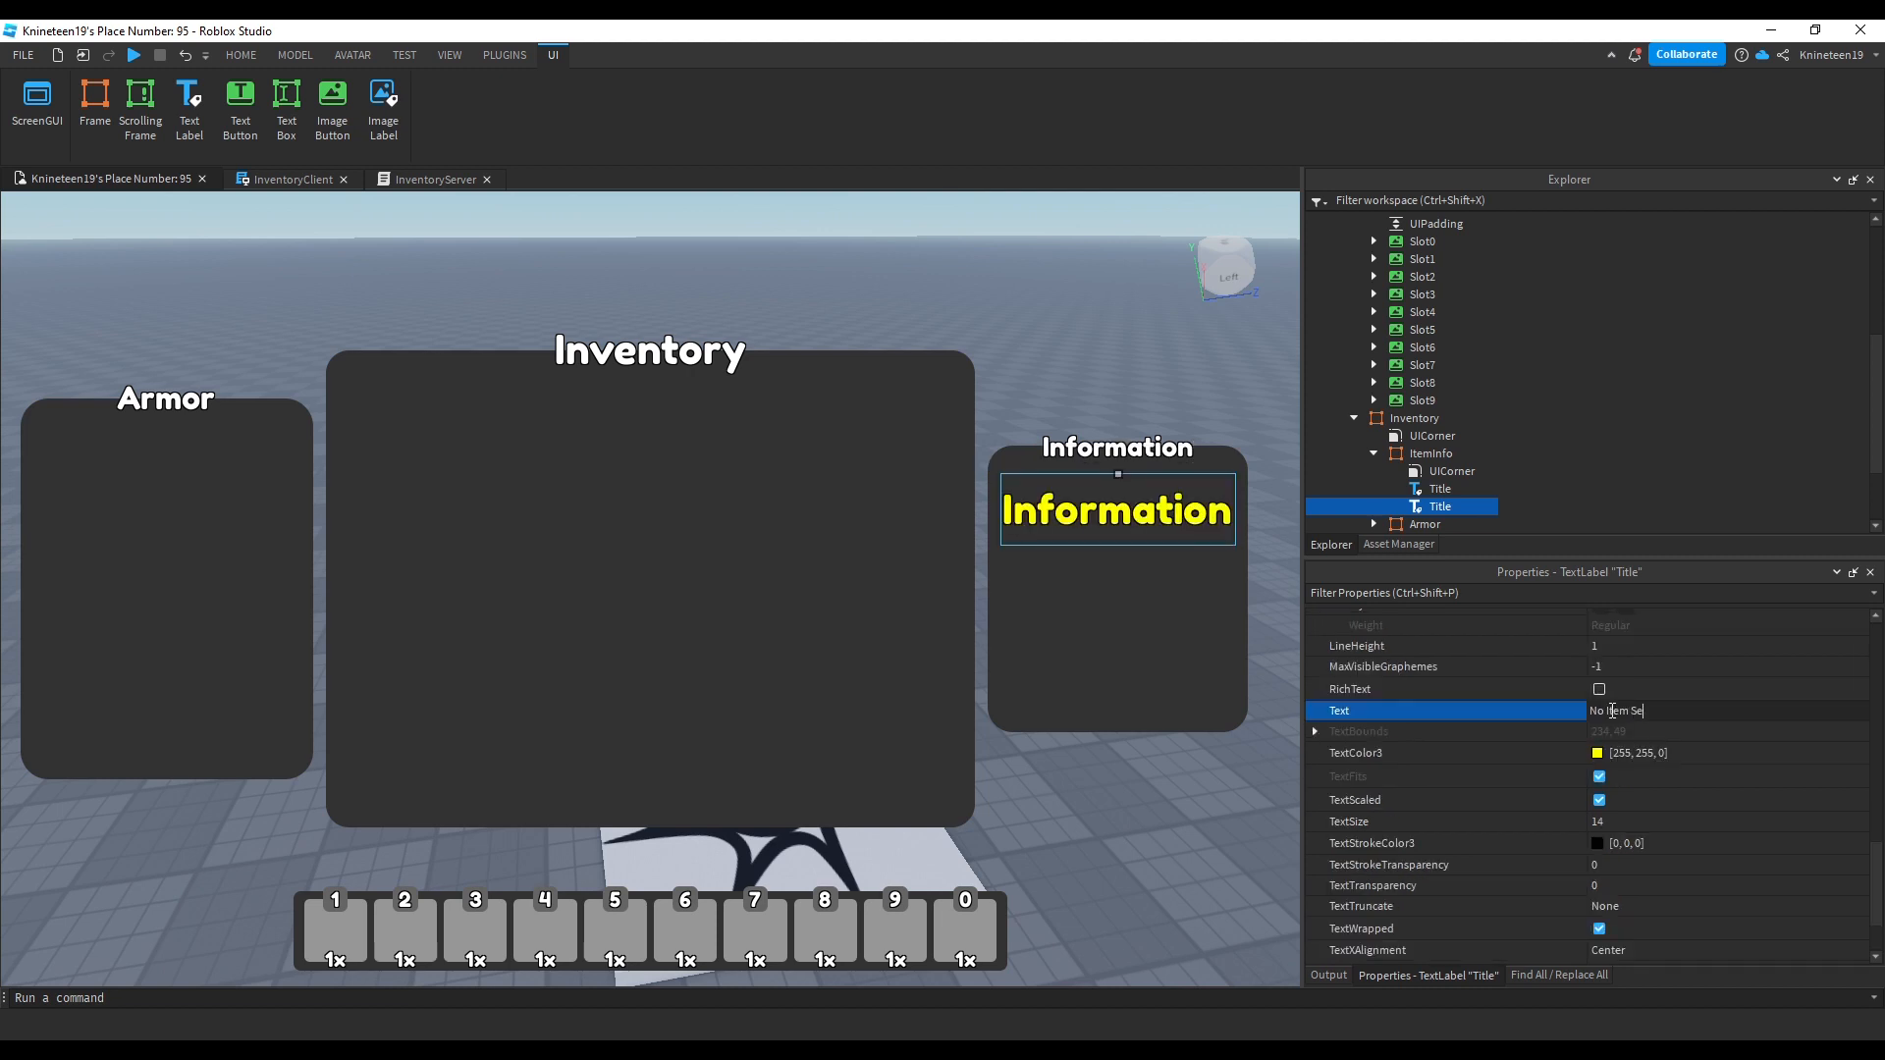
text(ed)
key(Return)
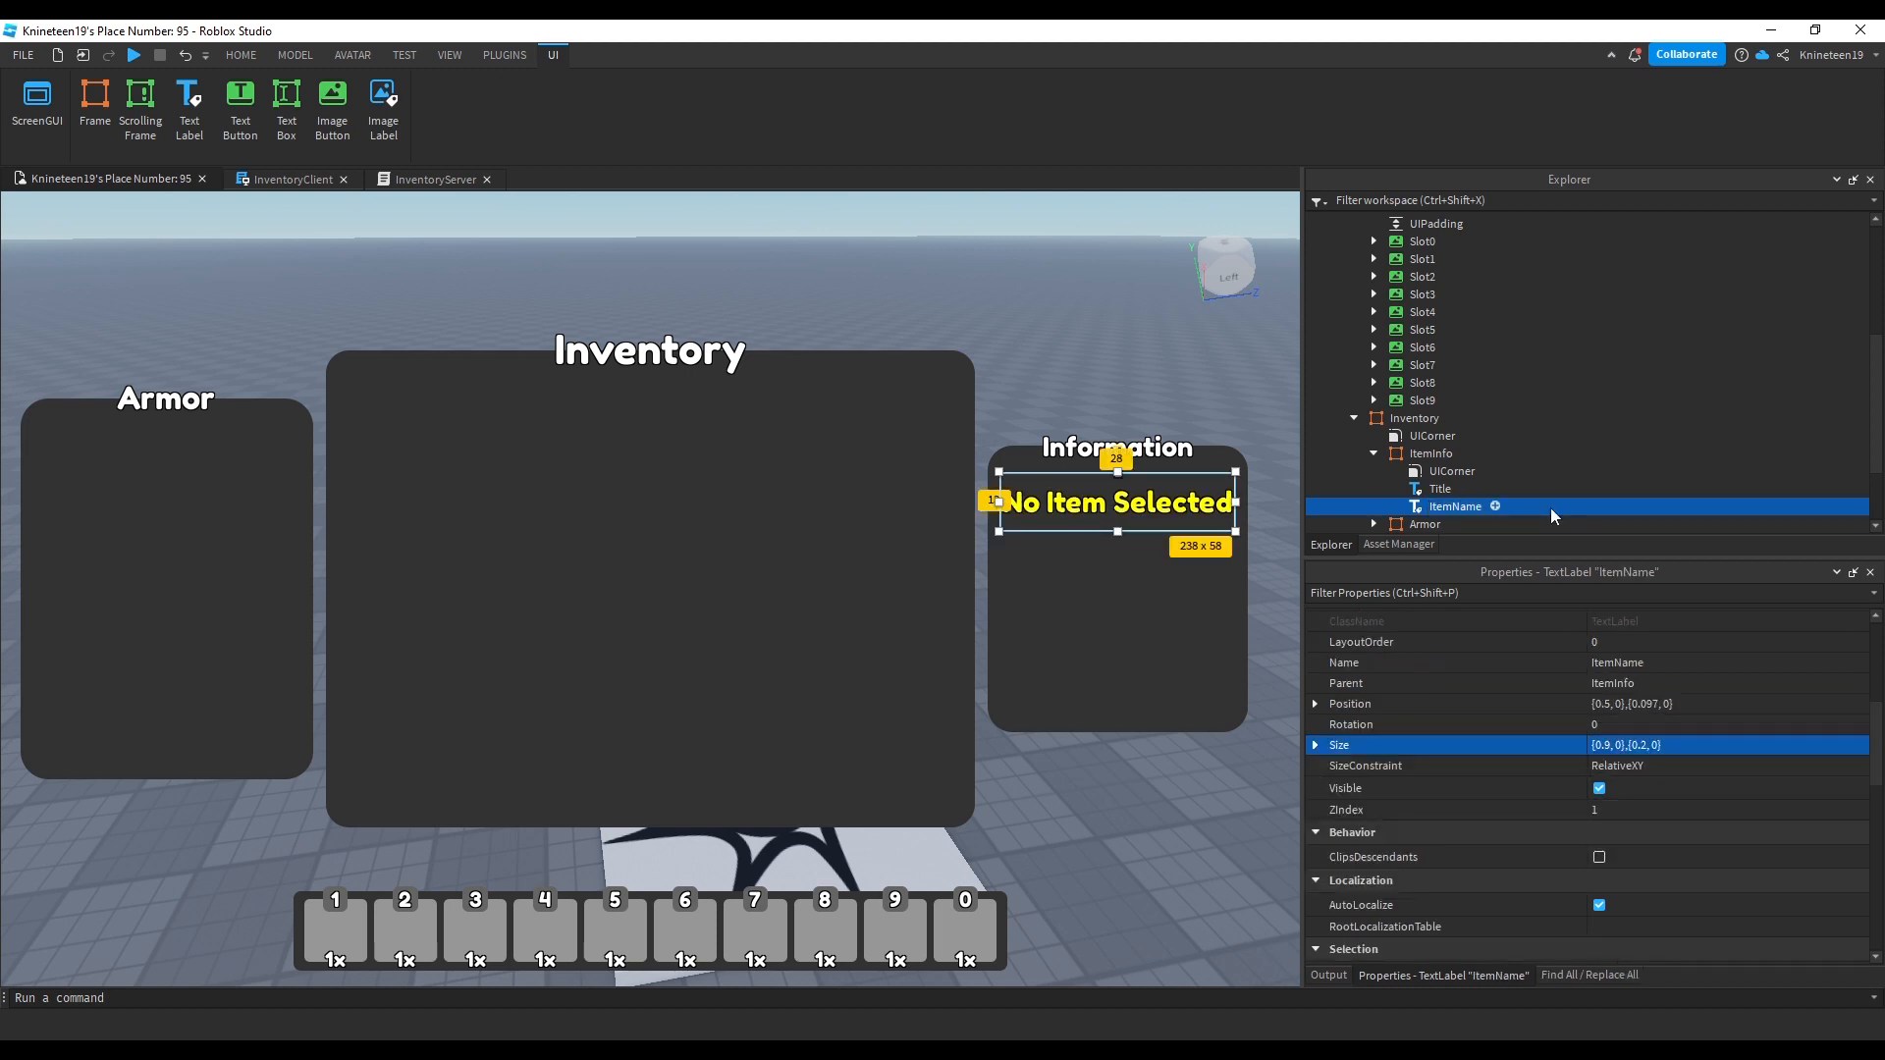
Step: Duplicate ItemName as ItemDesc and place it as a taller text area below the item name
key(ctrl+d)
key(F2)
text(ItemDesc)
key(Return)
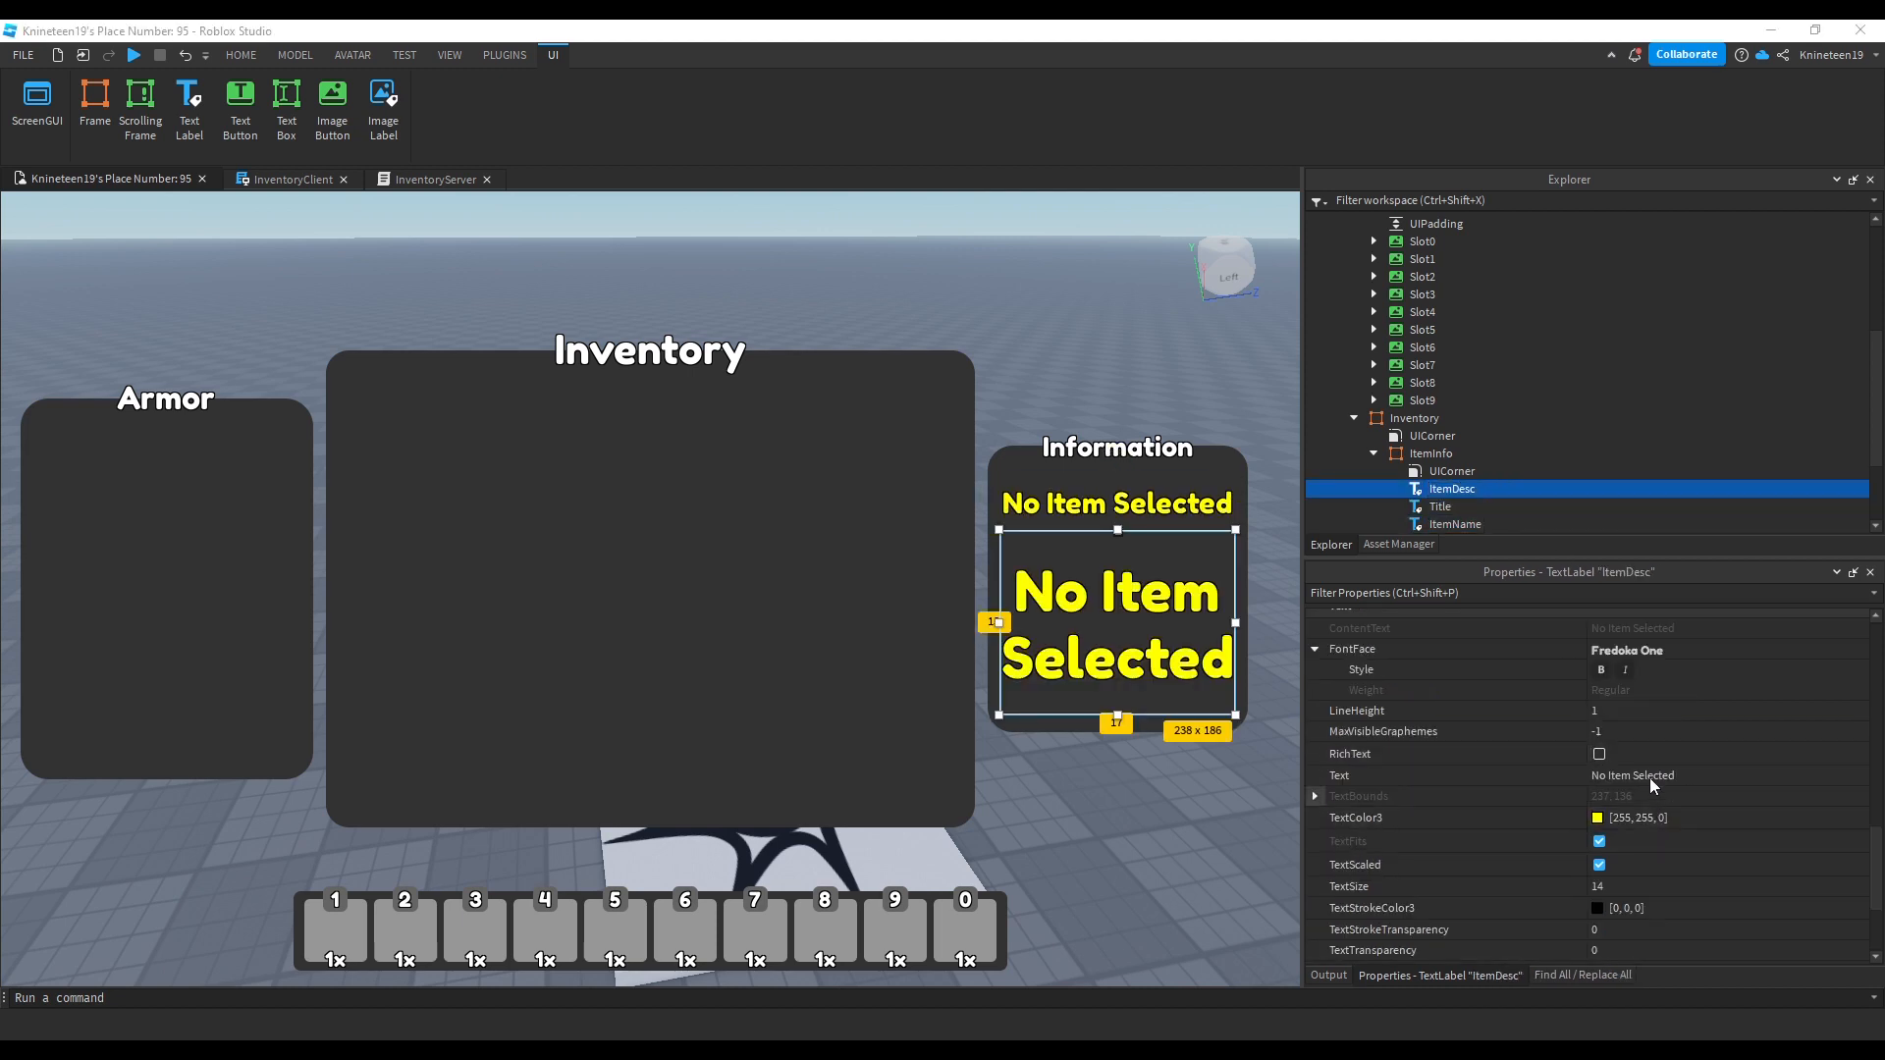
Step: Fill ItemDesc with Lorem ipsum placeholder text and change its text color to white
click(1649, 778)
text(Lorem ipsum dolor sit amet, consectetur adipiscing elit, sed do eiusmod tempor incididunt ut labore et dolore magna aliqua. Ut enim ad minim veniam, quis nostrud exercitation ullamco laboris nisi ut aliquip ex ea commodo consequat.)
key(Return)
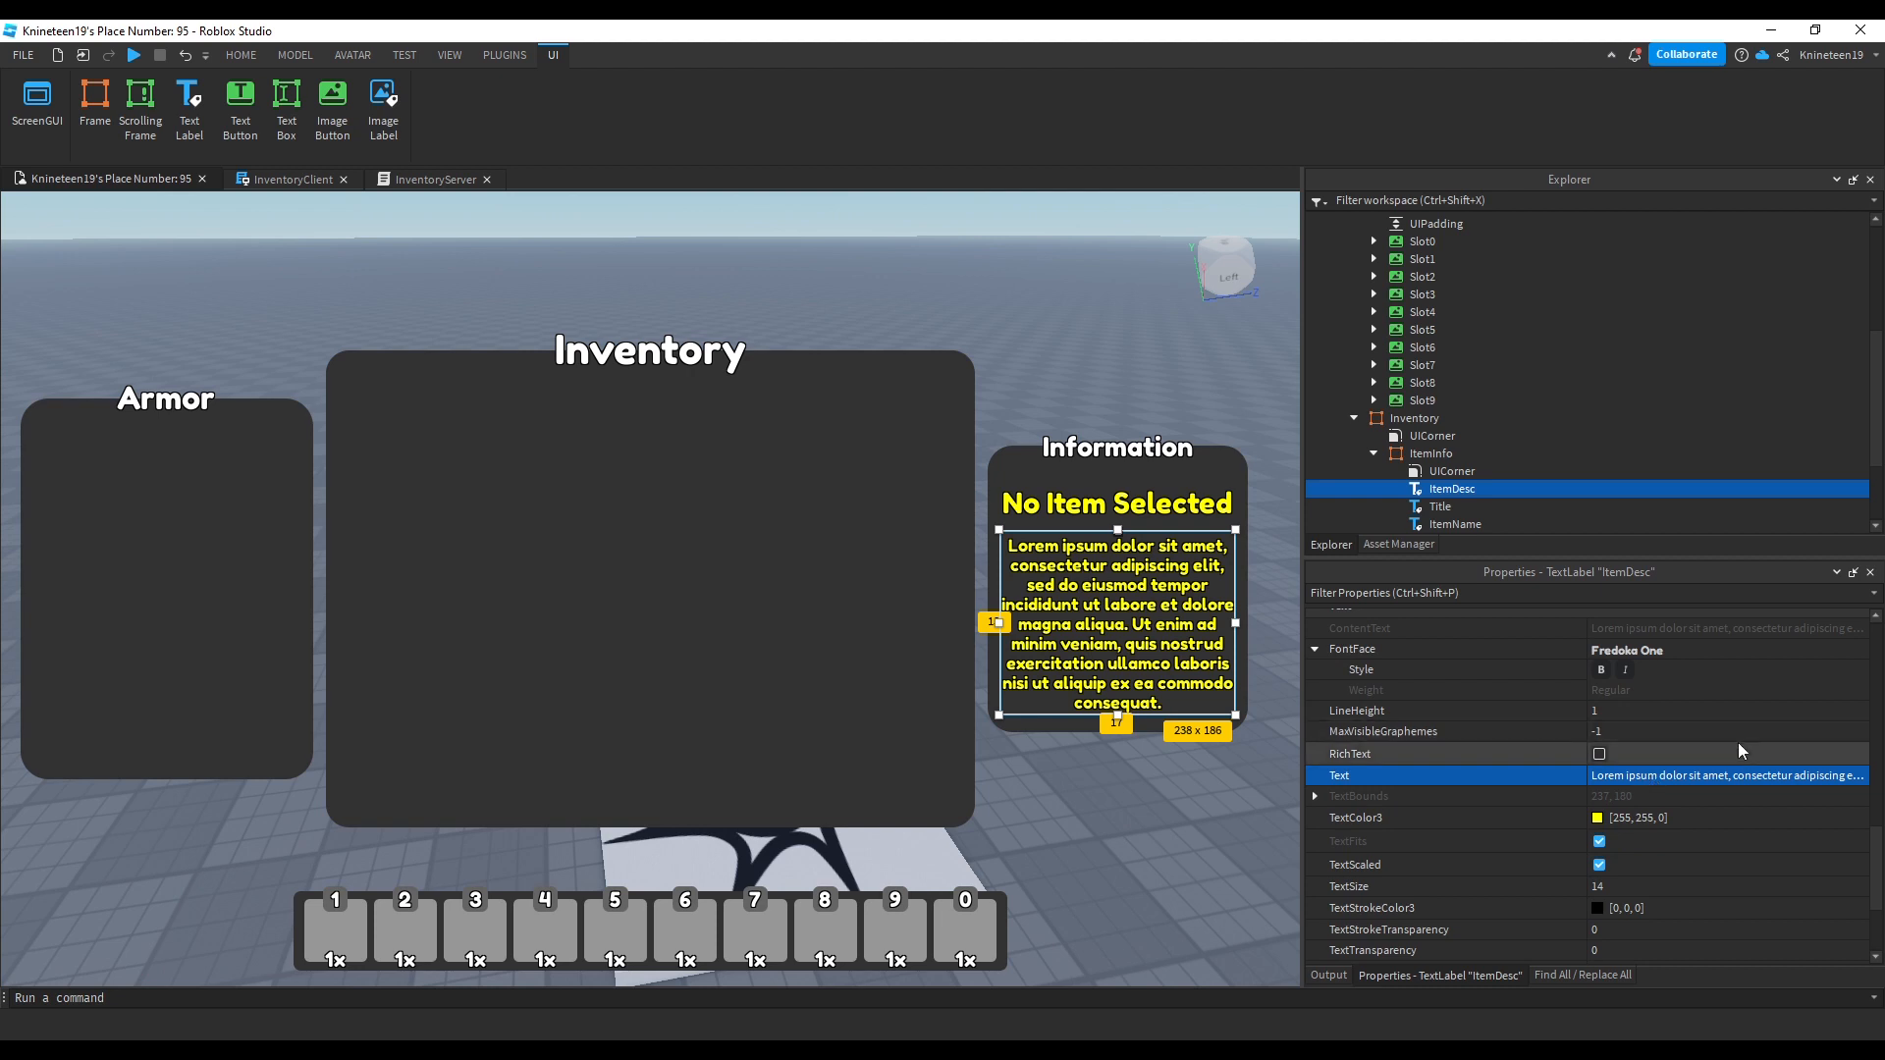
click(1635, 818)
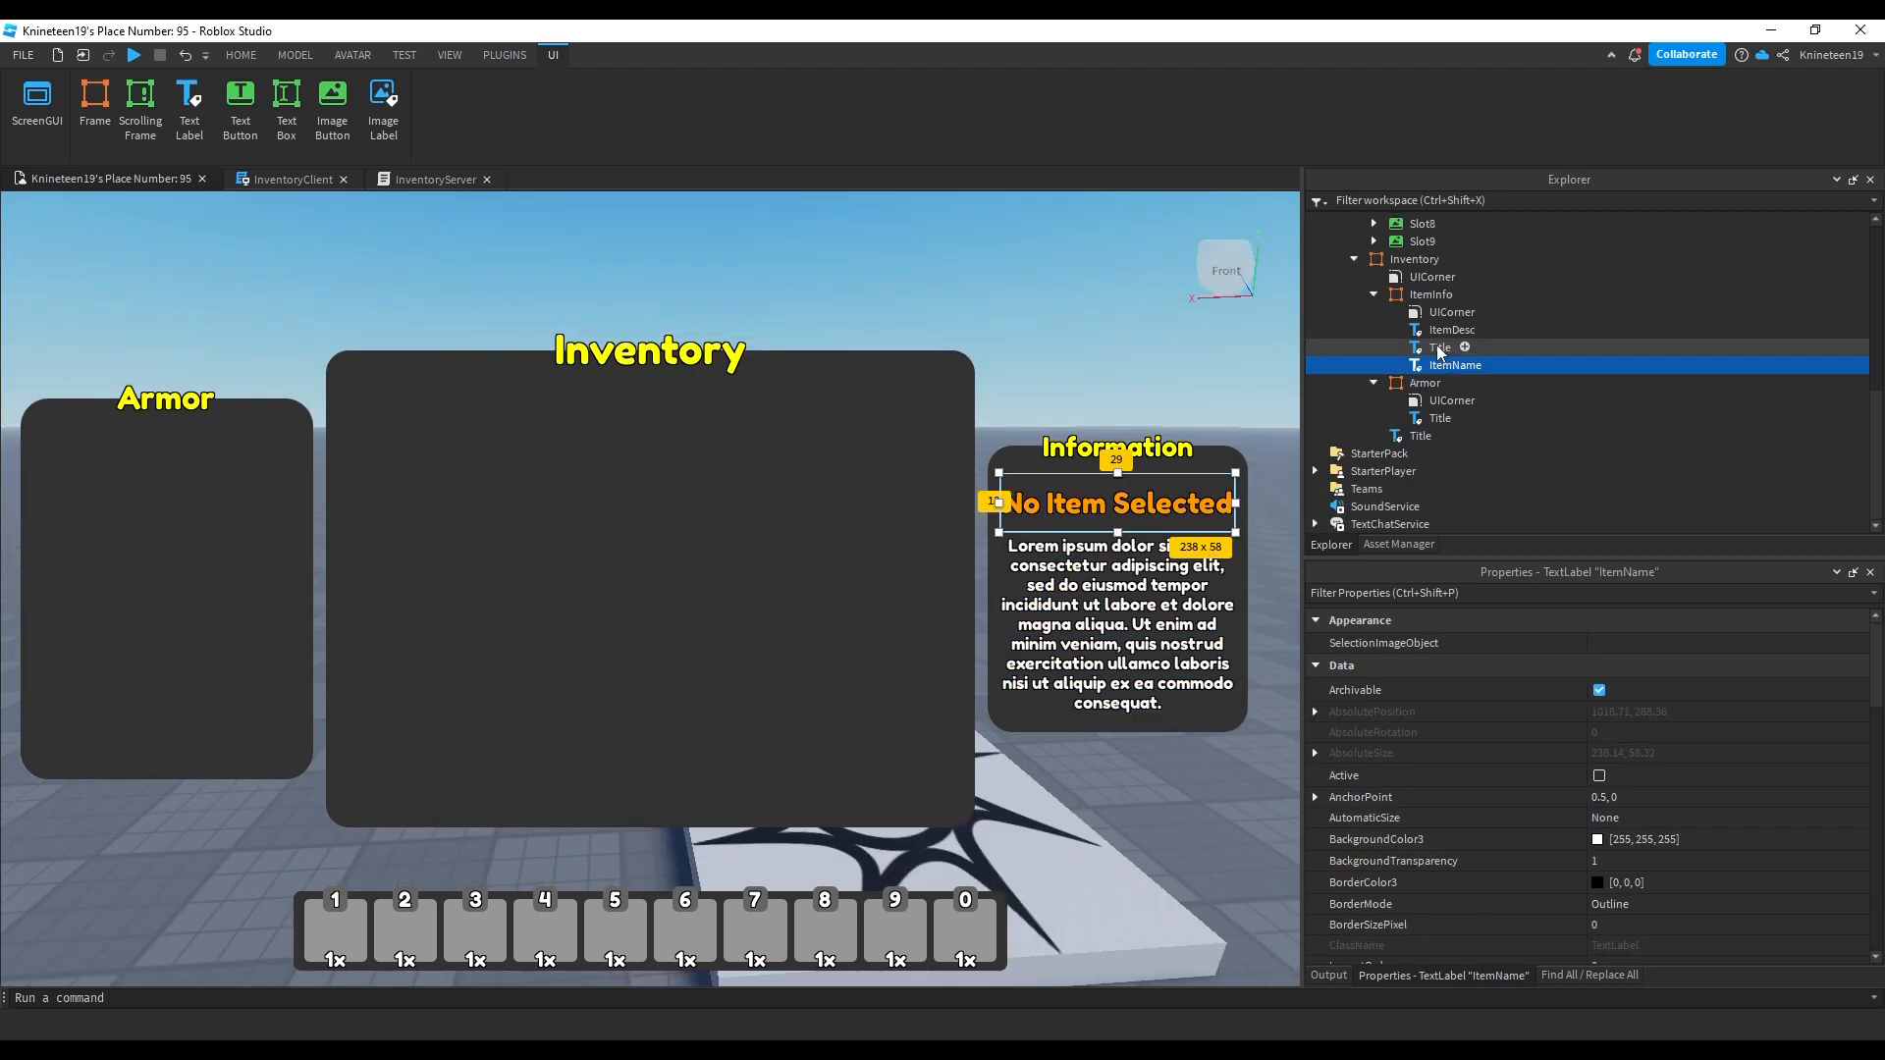
Step: Shorten ItemDesc from its lower edge to leave room for buttons in the Information panel
click(1447, 331)
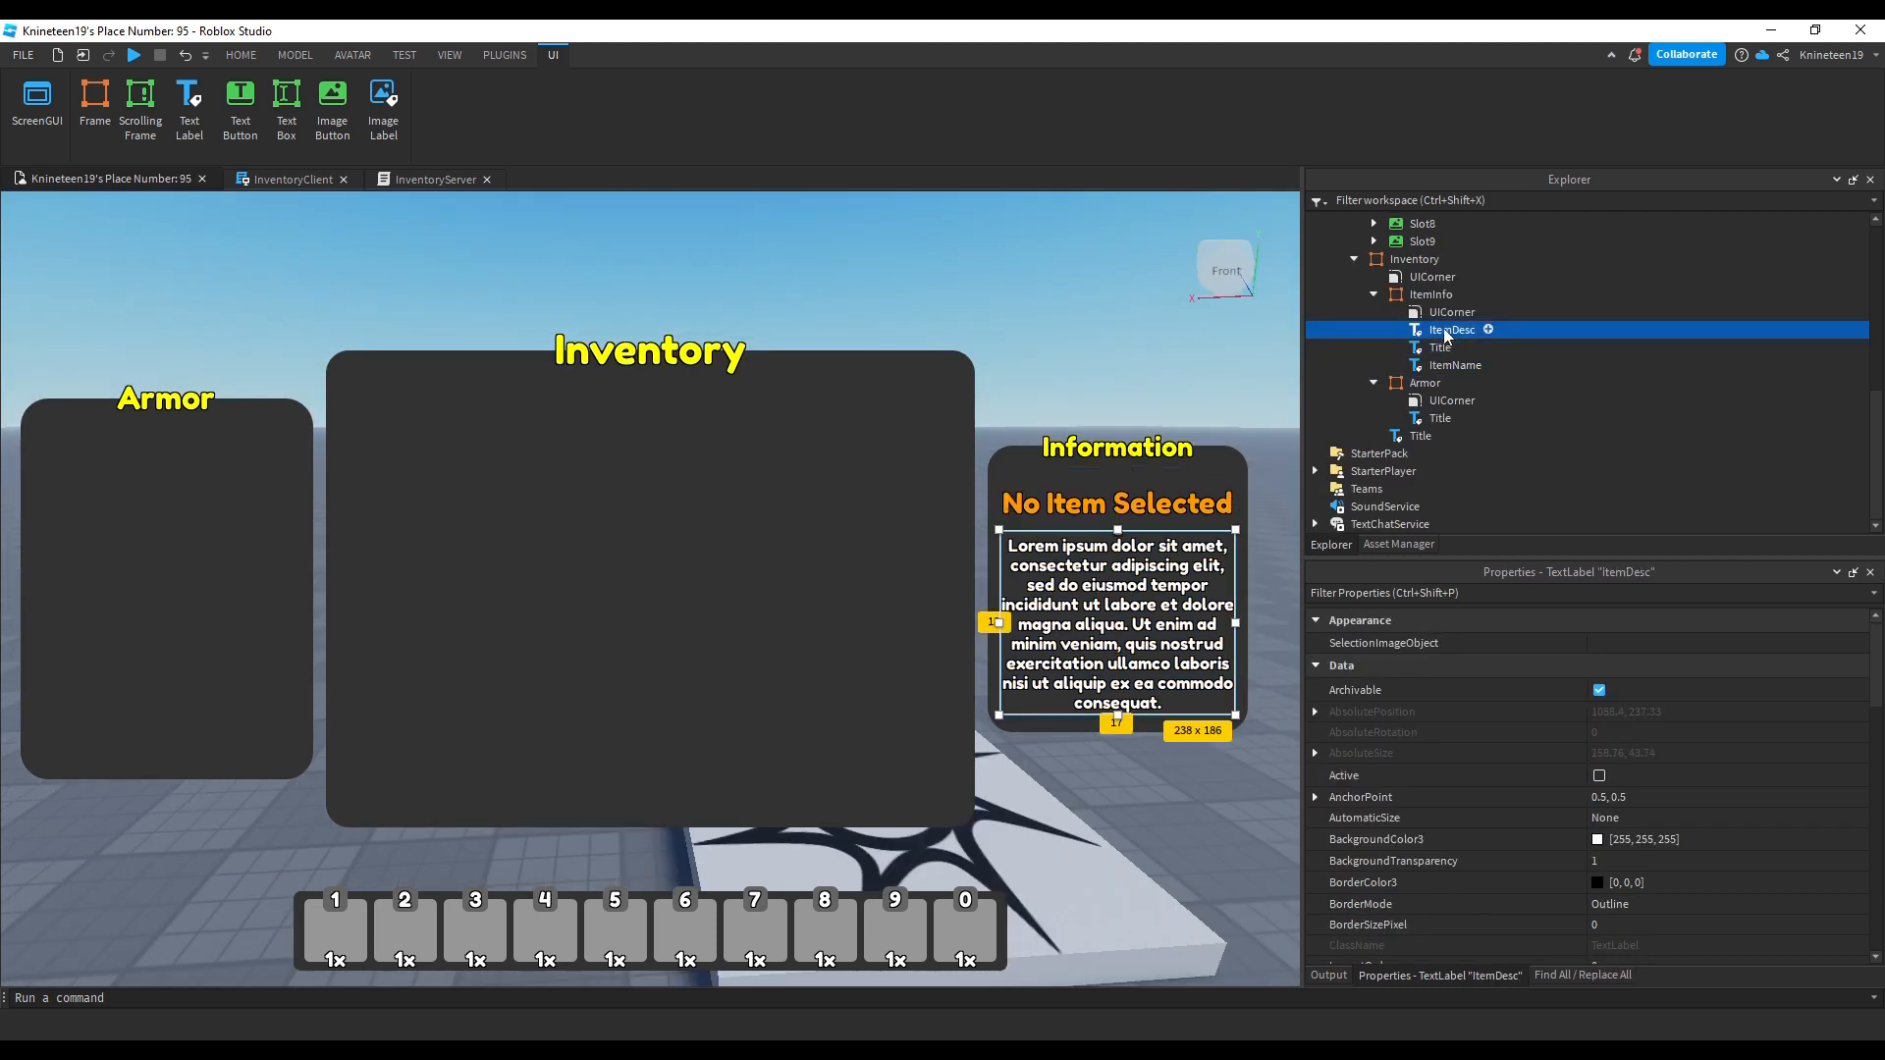
drag(1118, 713, 1116, 660)
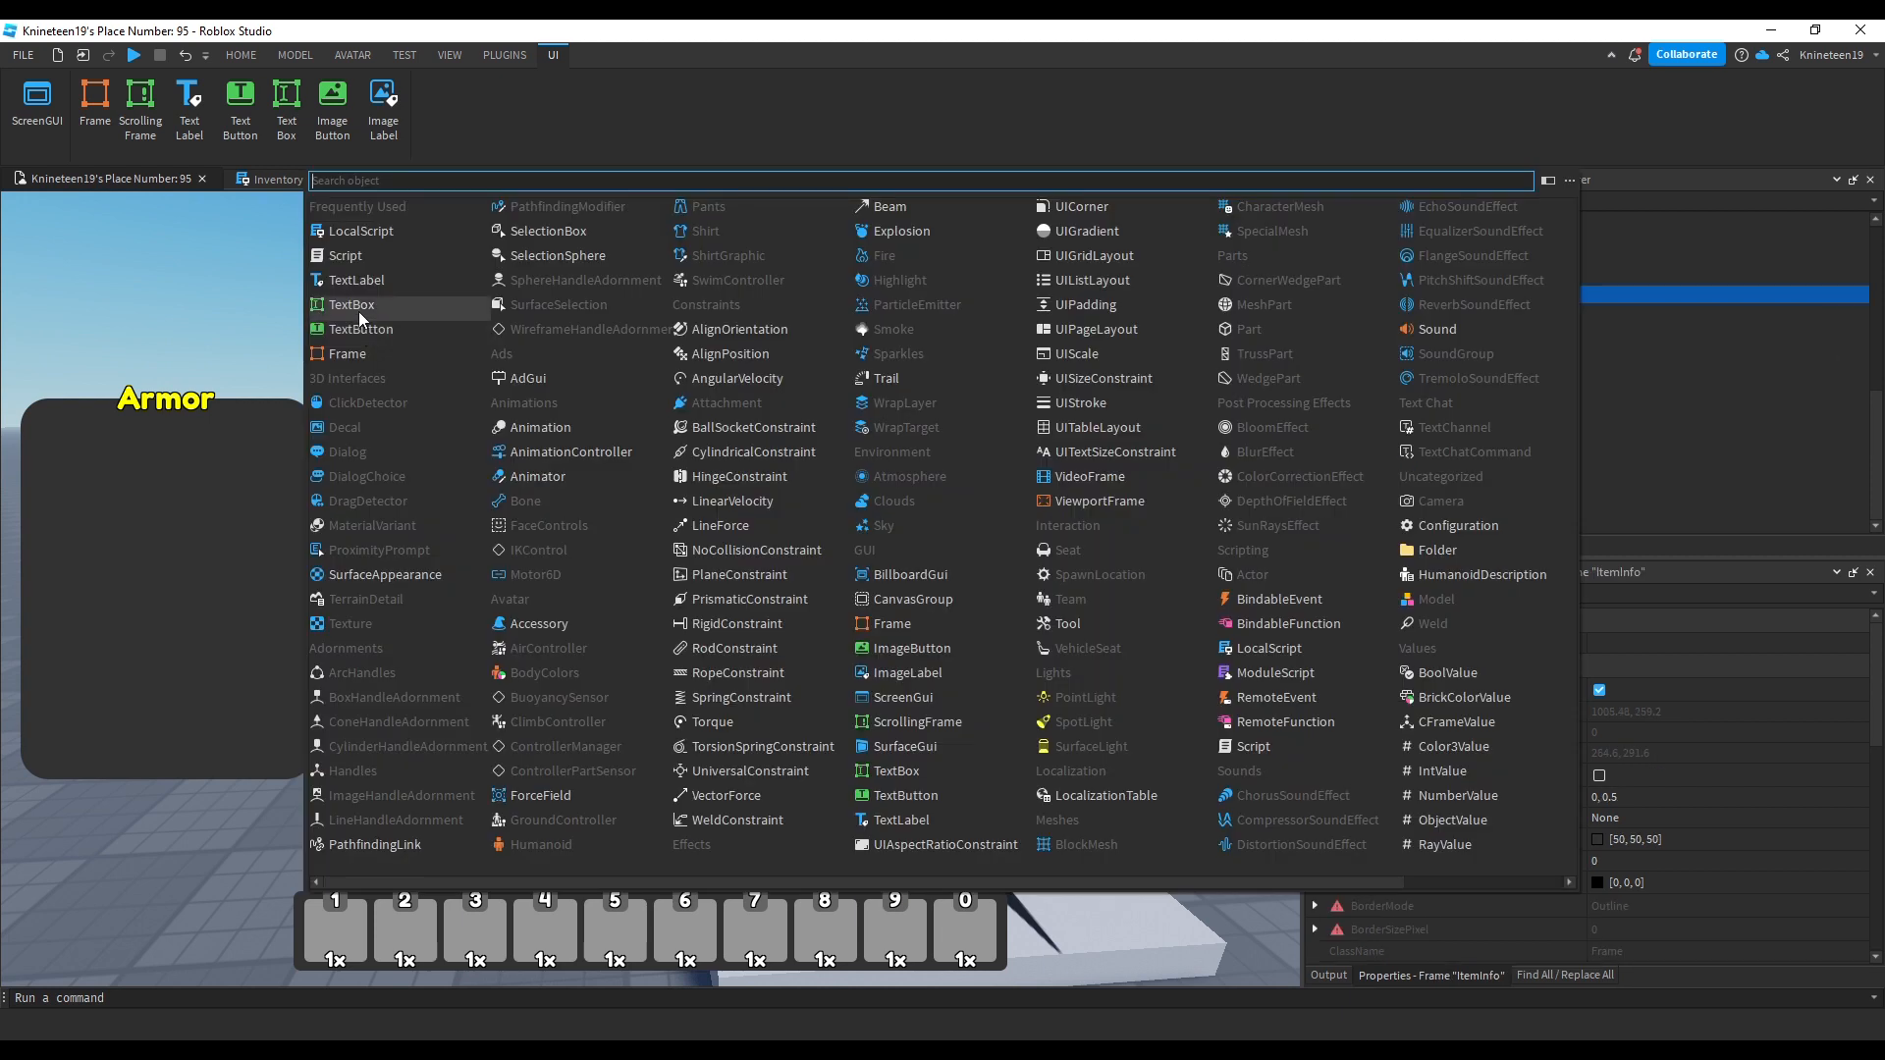
Step: Insert a TextButton into ItemInfo and name it Equip
click(357, 328)
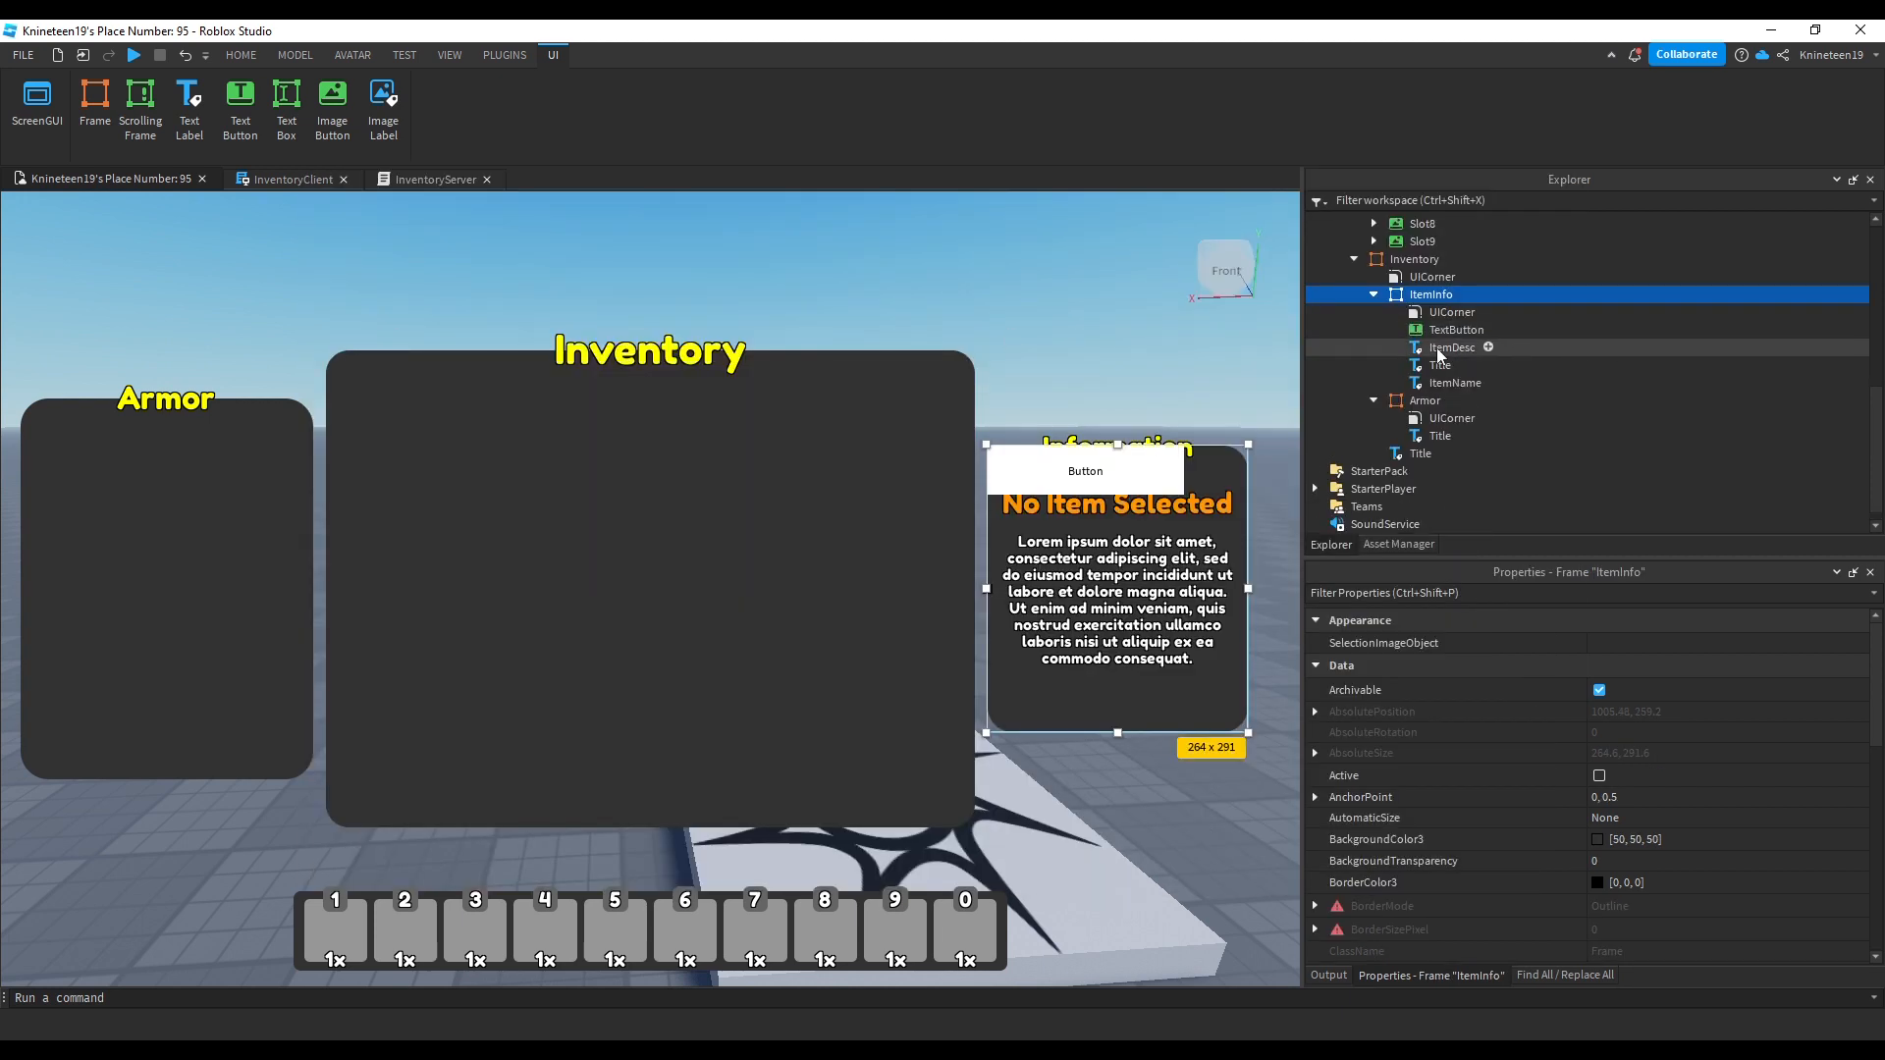
click(1482, 330)
text(Equip)
key(Return)
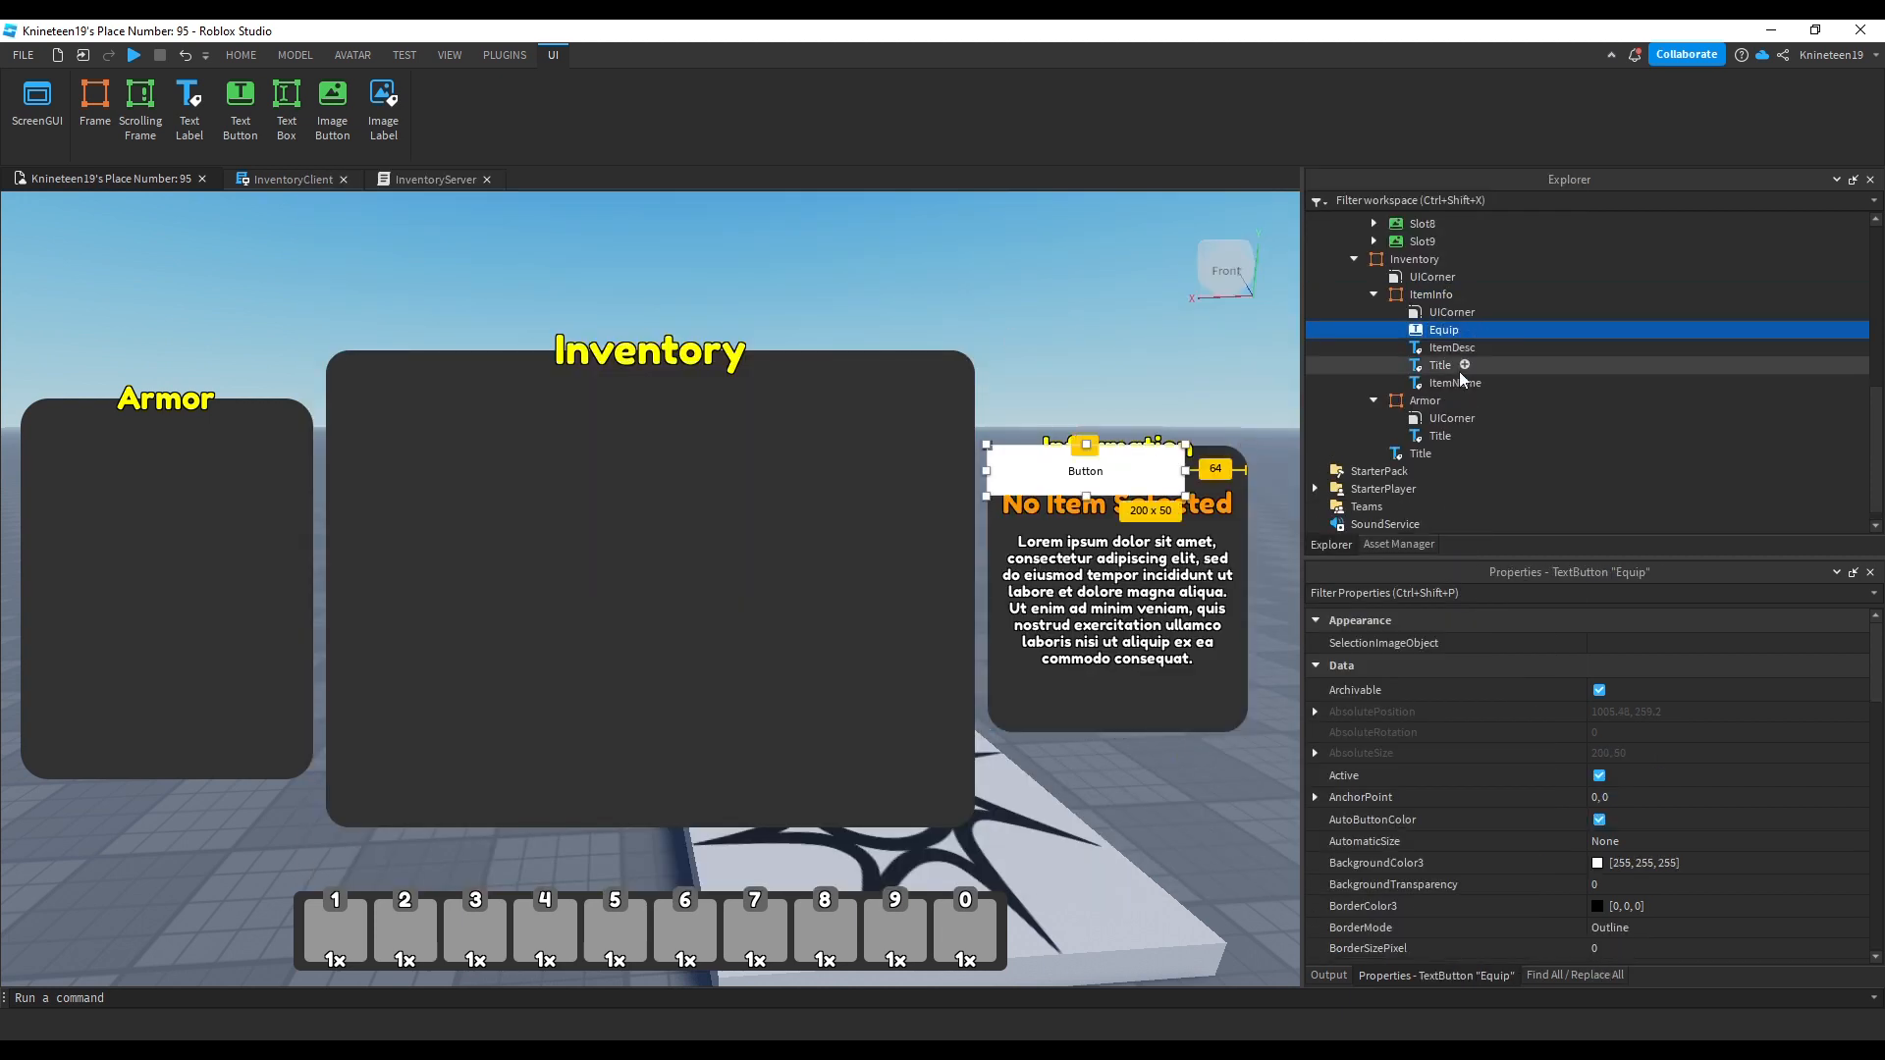
Step: Set the Equip button's size to {0.45, 0},{0.15, 0} and duplicate it to make an orange Drop button
scroll(1703, 762, down, 3)
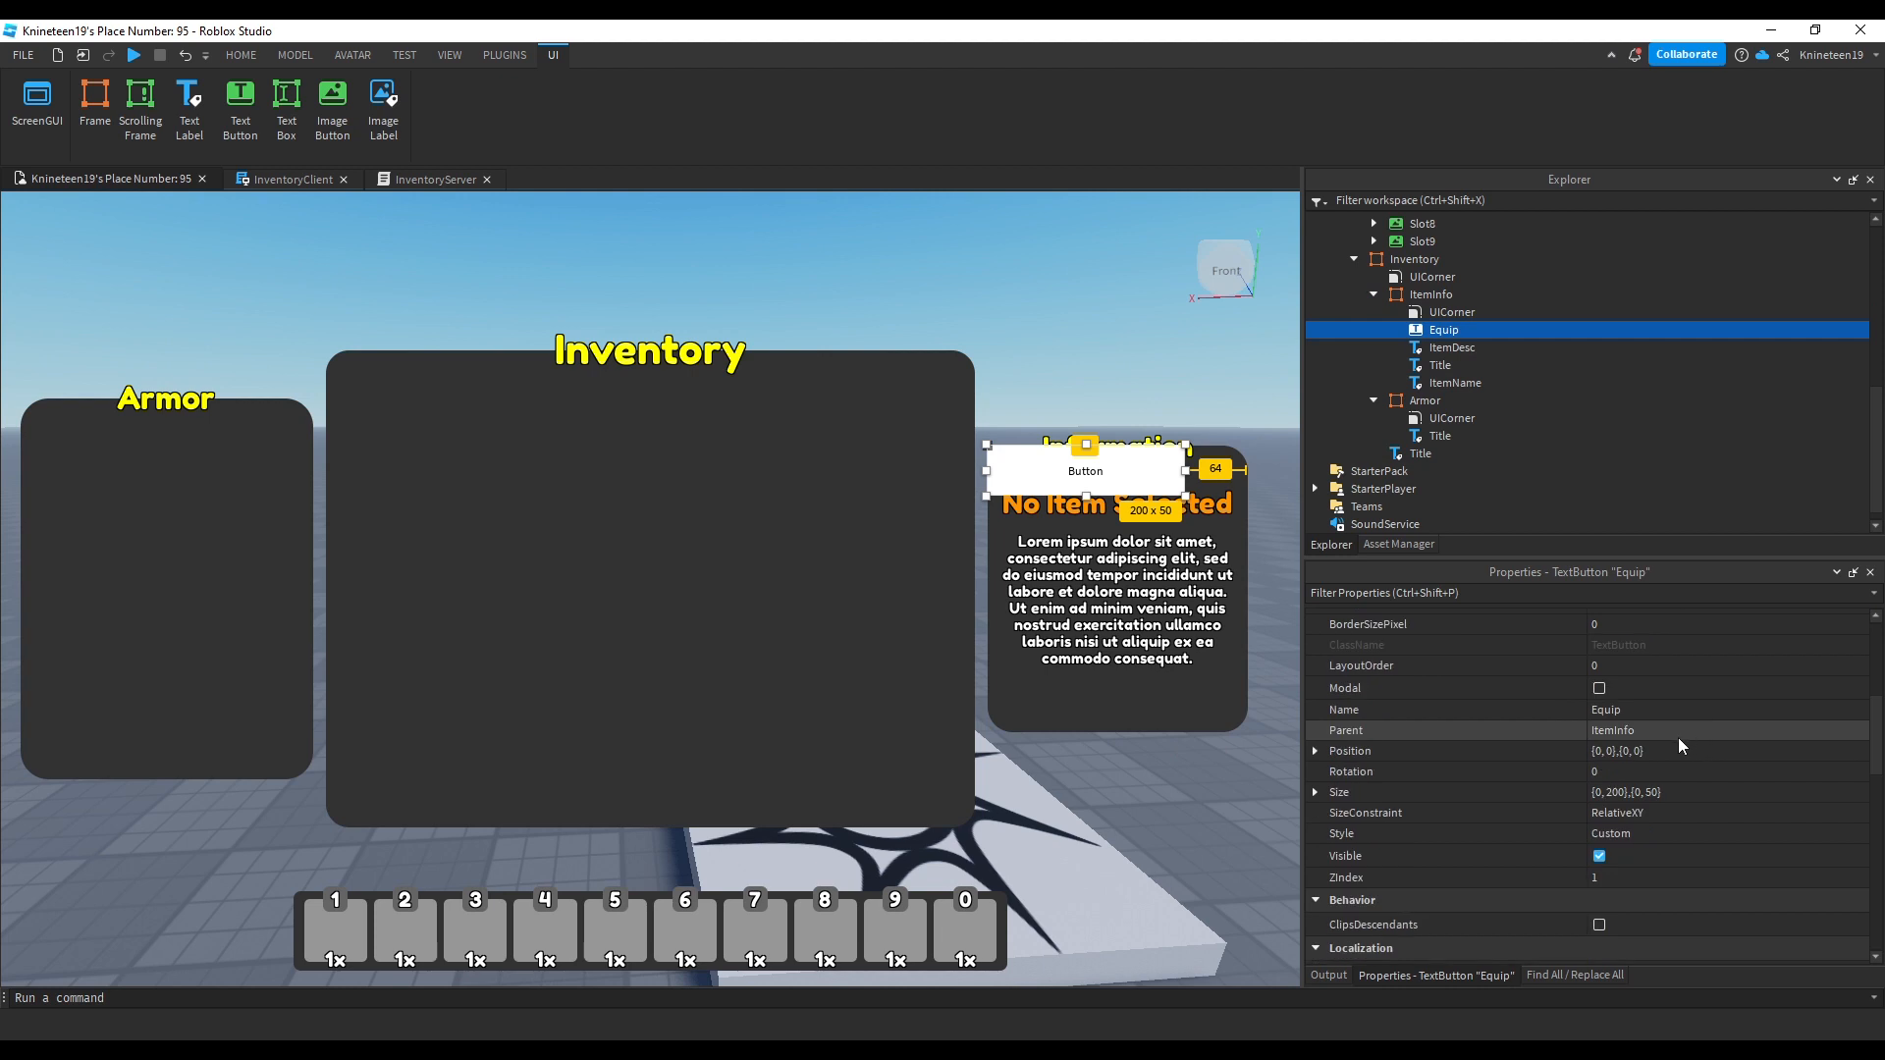
click(1659, 789)
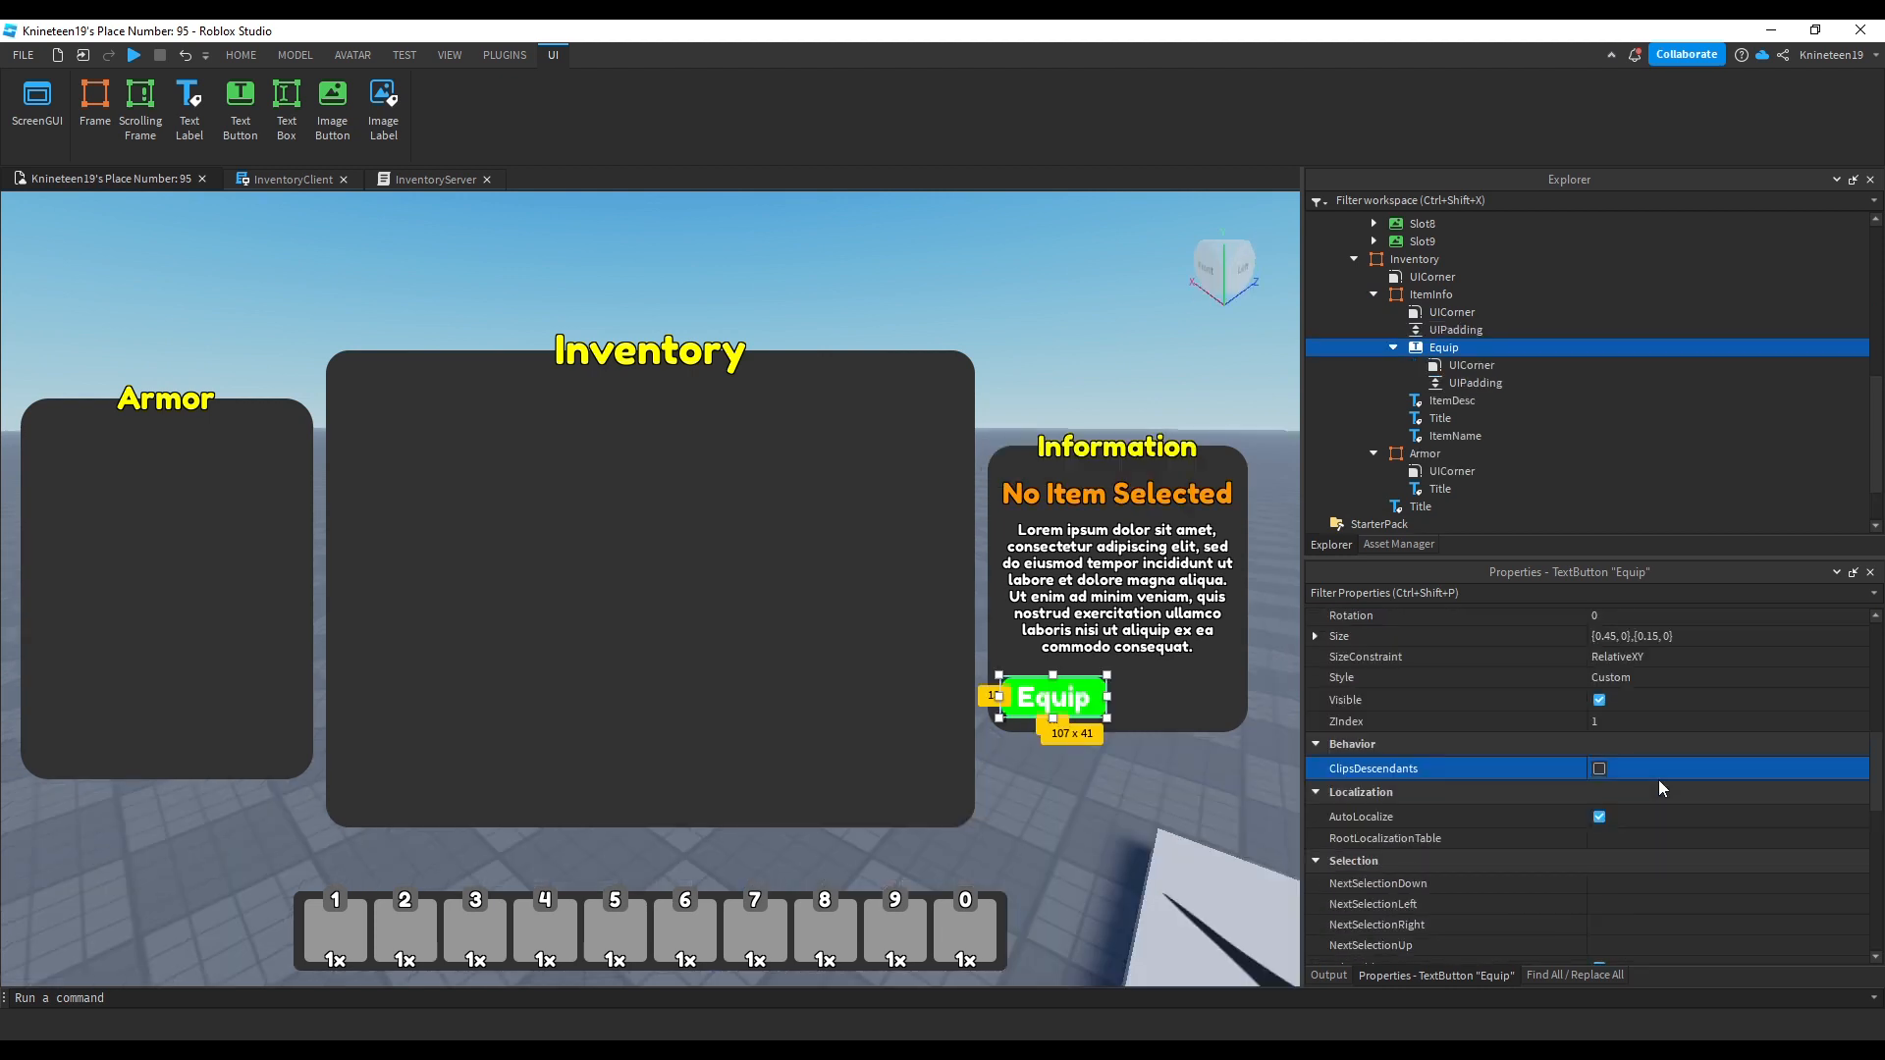
key(ctrl+d)
scroll(1653, 775, down, 5)
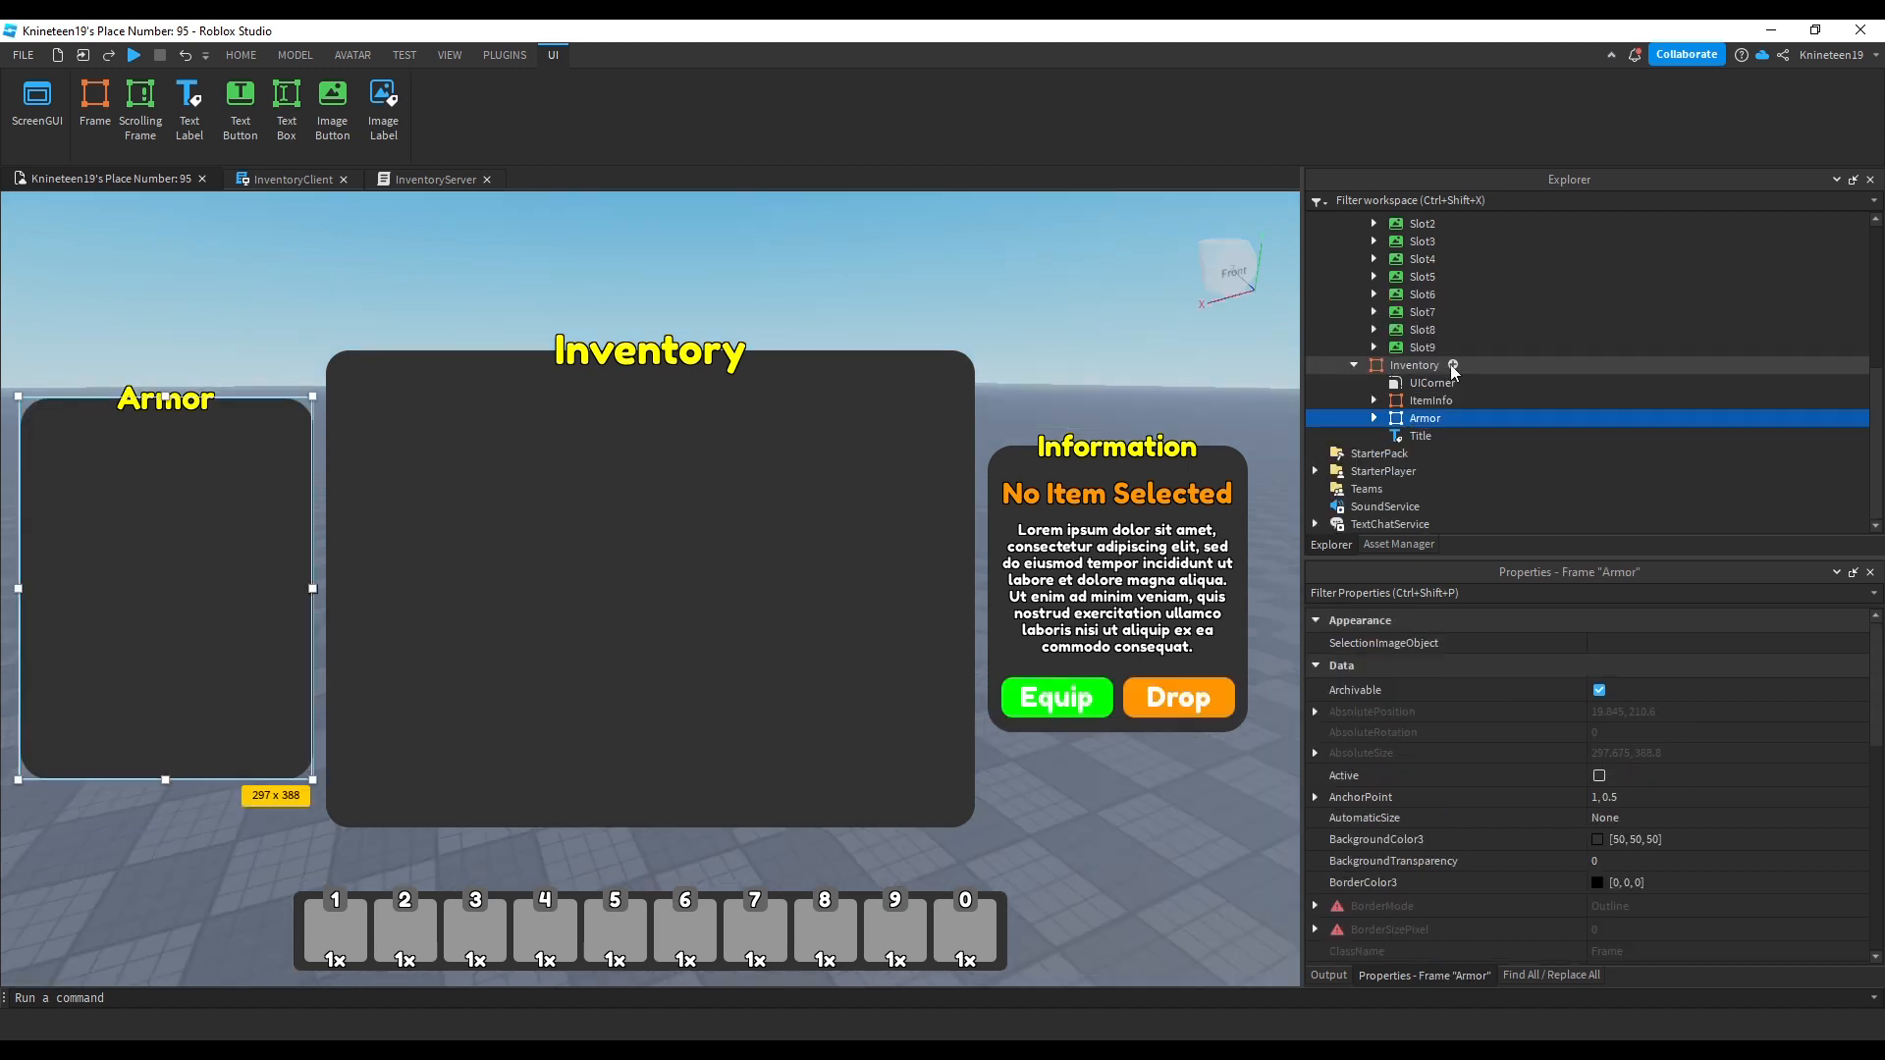
Step: Insert a ScrollingFrame into the Inventory frame and name it ItemsScroll
click(1453, 364)
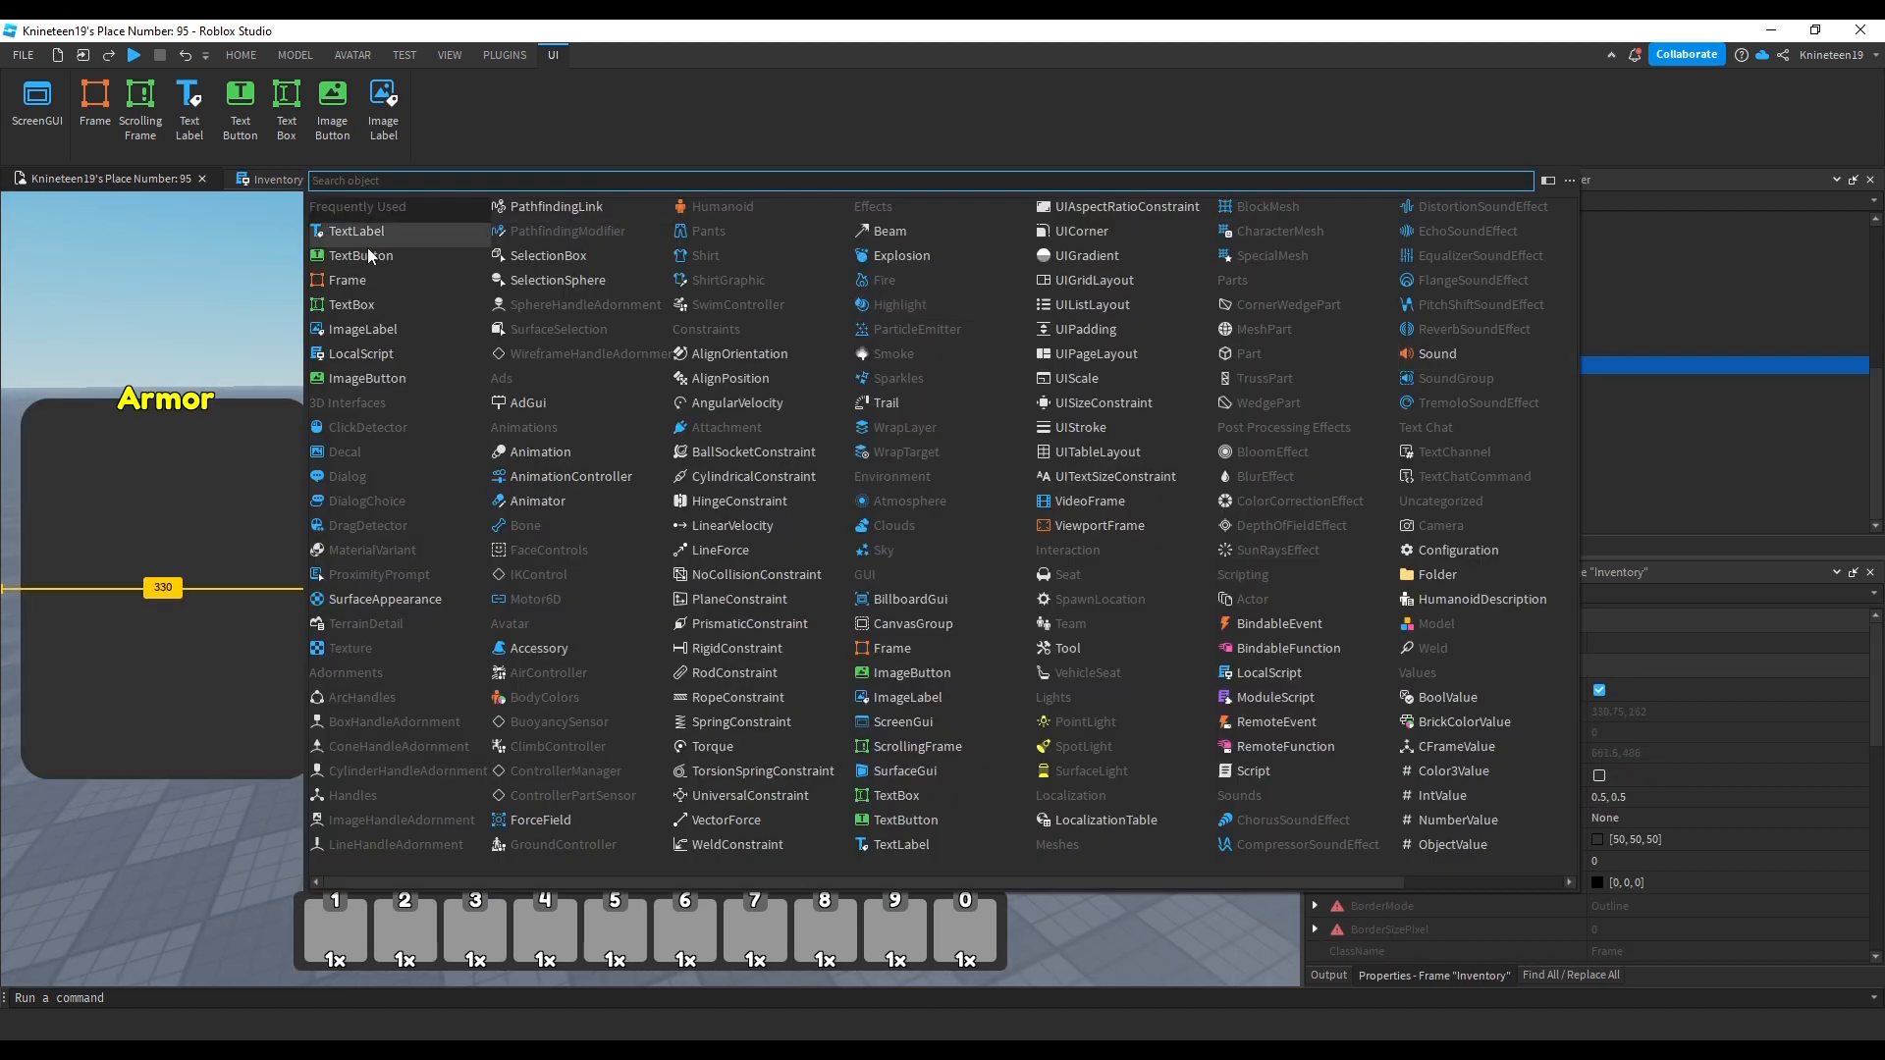
text(scr)
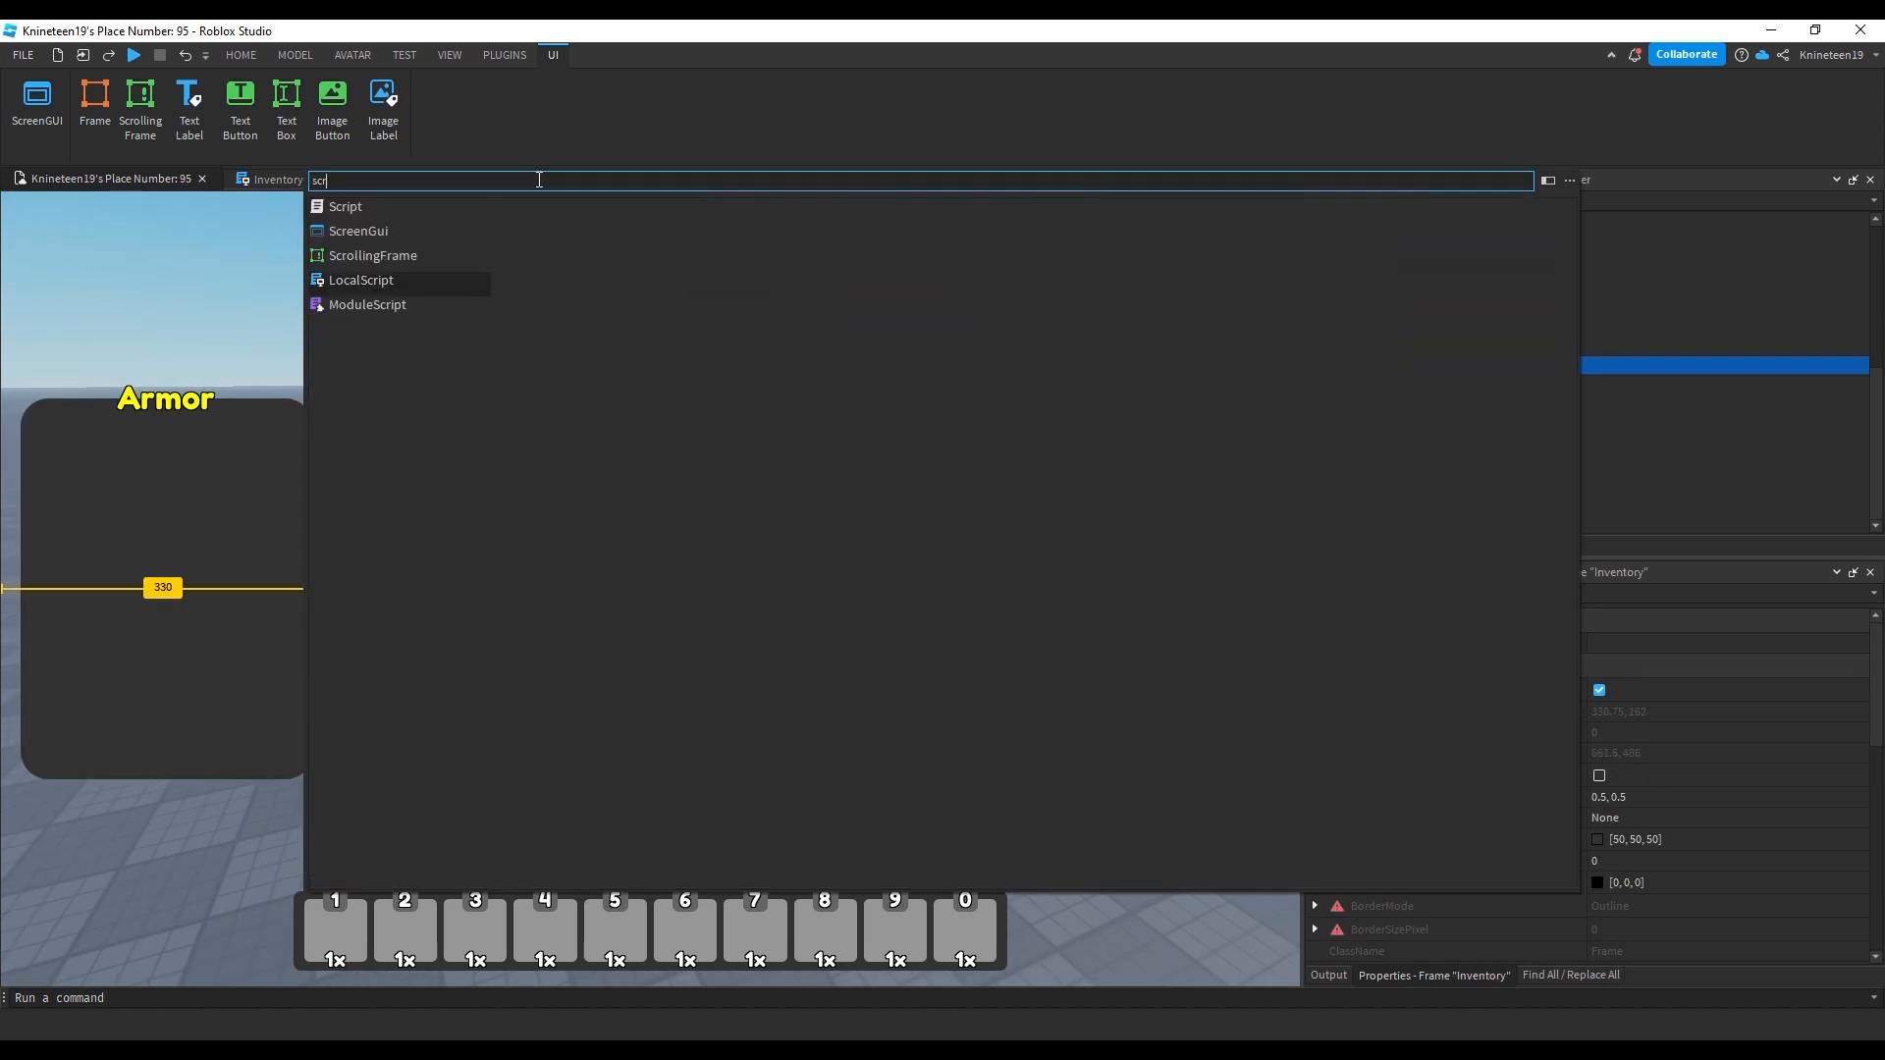
key(Up)
key(Return)
click(1425, 435)
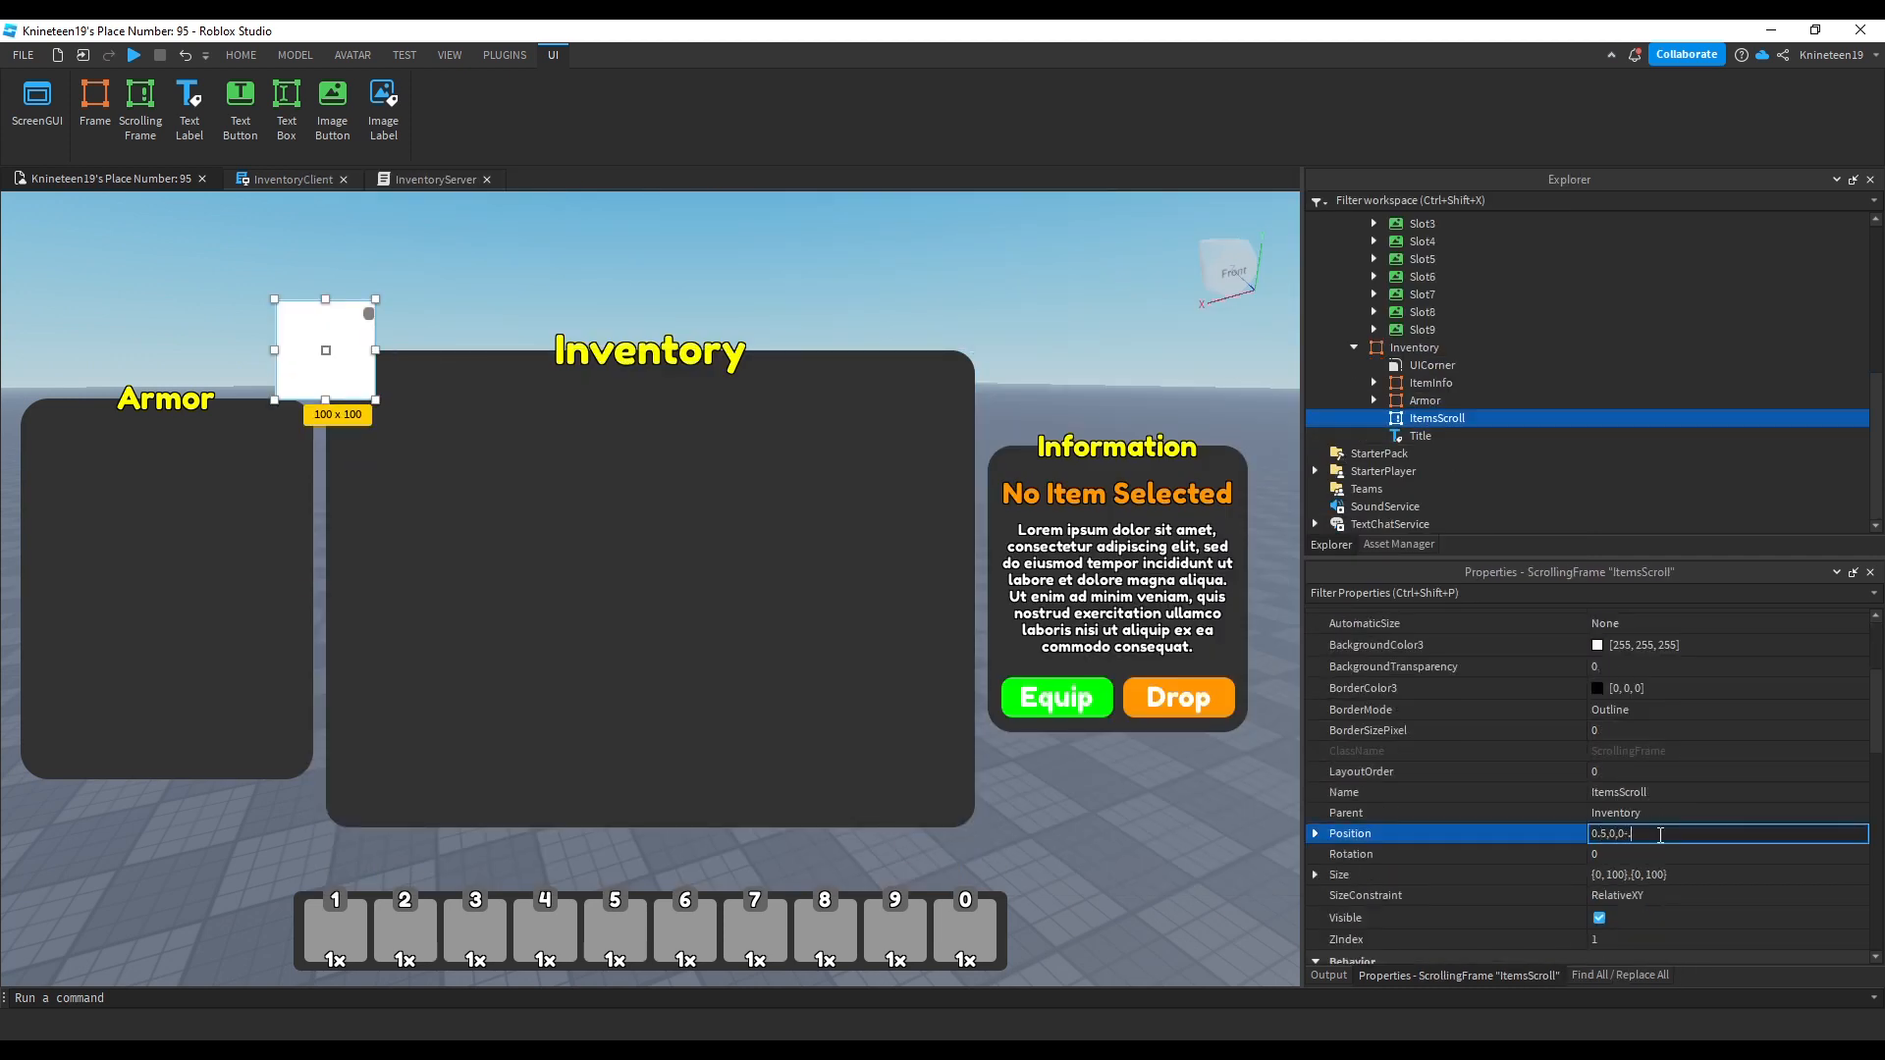
Step: Position ItemsScroll at {0.5, 0},{0.5, 0} and enlarge it to fill most of the Inventory panel
key(Return)
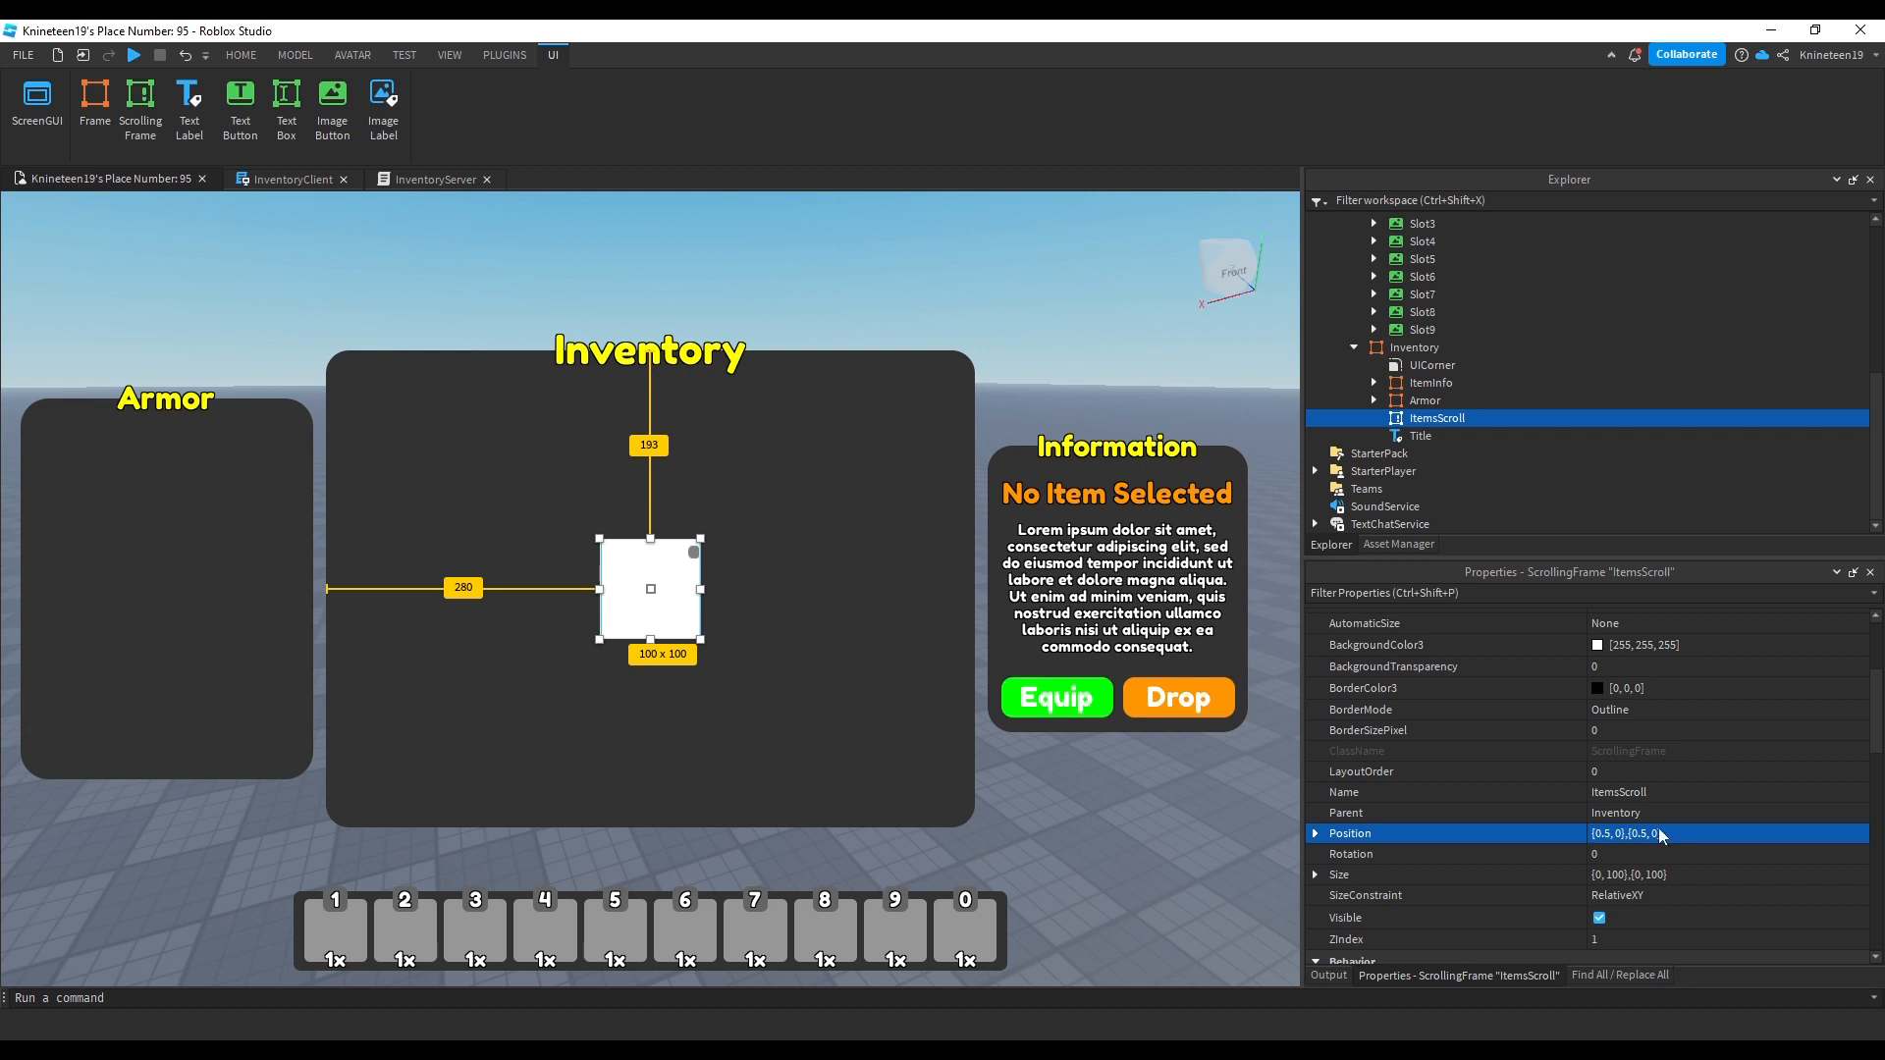
click(1669, 872)
text(0.95,)
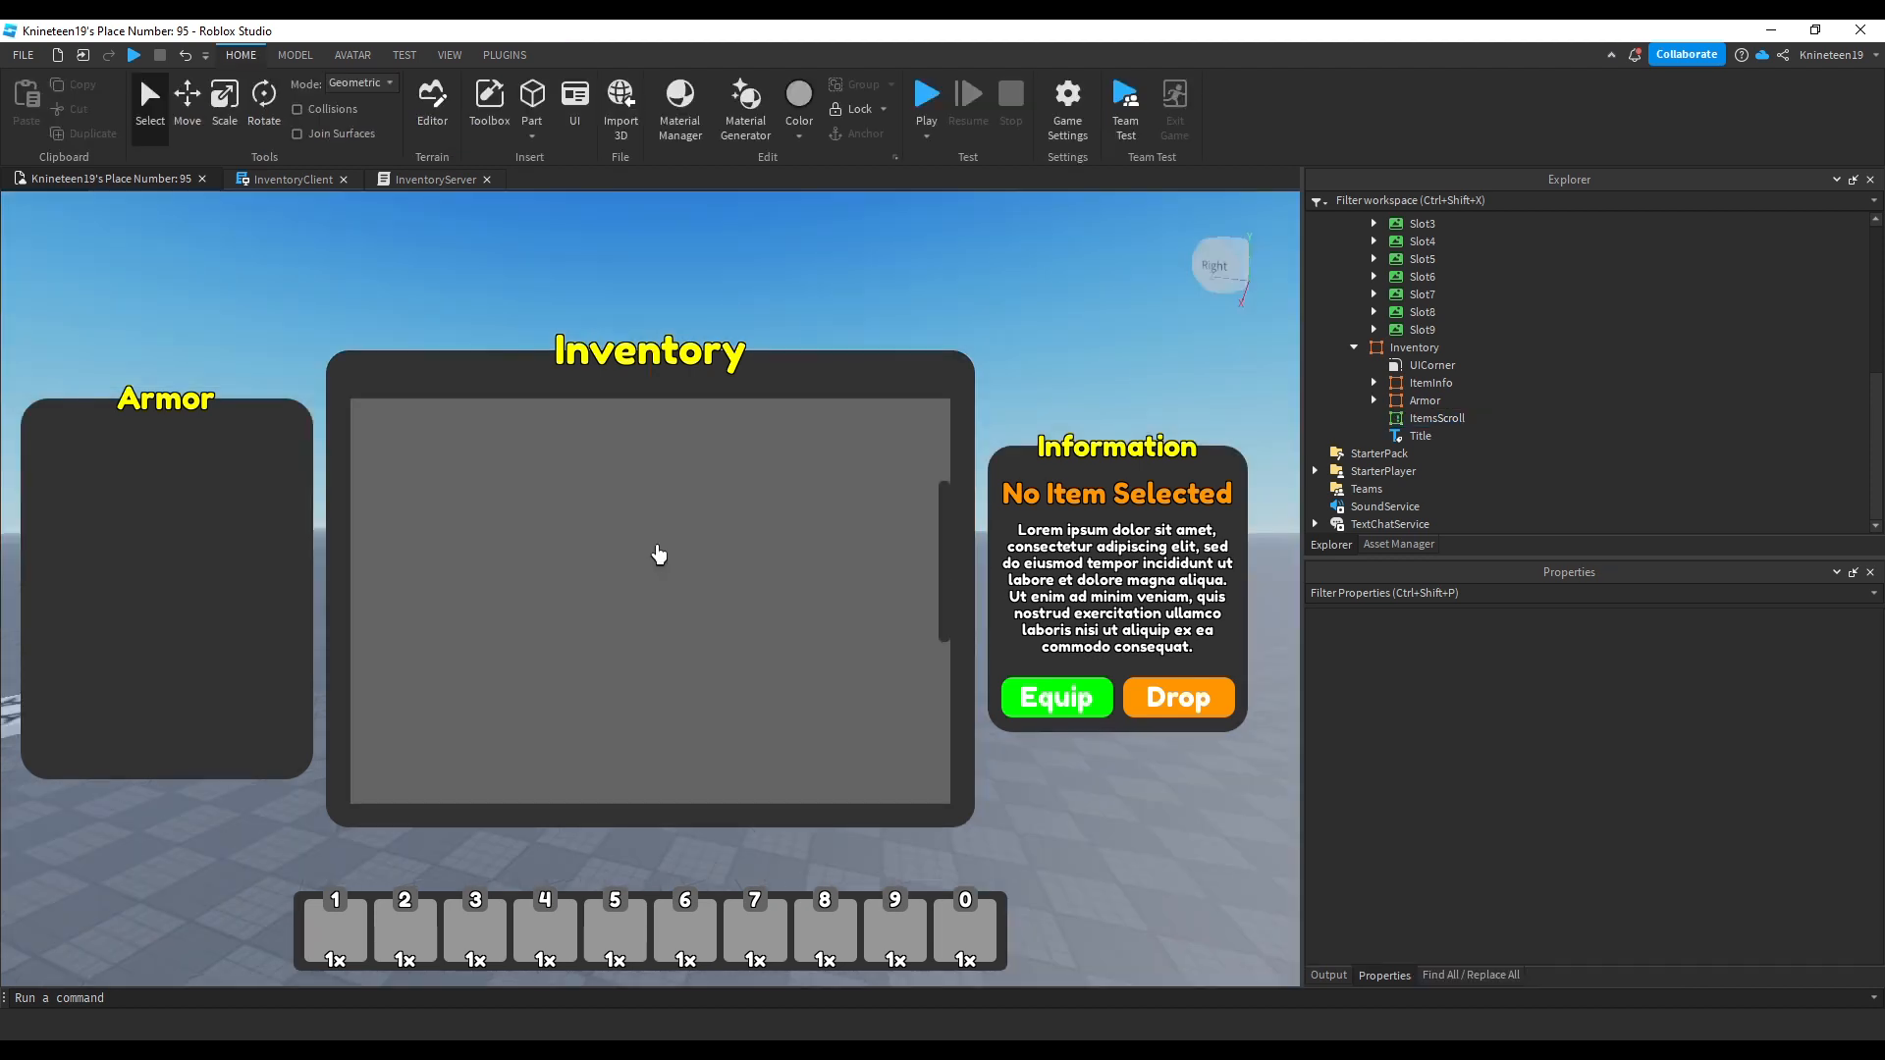
Step: Place a copy of the hotbar's Slot0 inside ItemsScroll and delete the copy's SlotNum label
scroll(657, 553, down, 3)
scroll(657, 553, up, 5)
click(1423, 418)
scroll(1424, 416, up, 3)
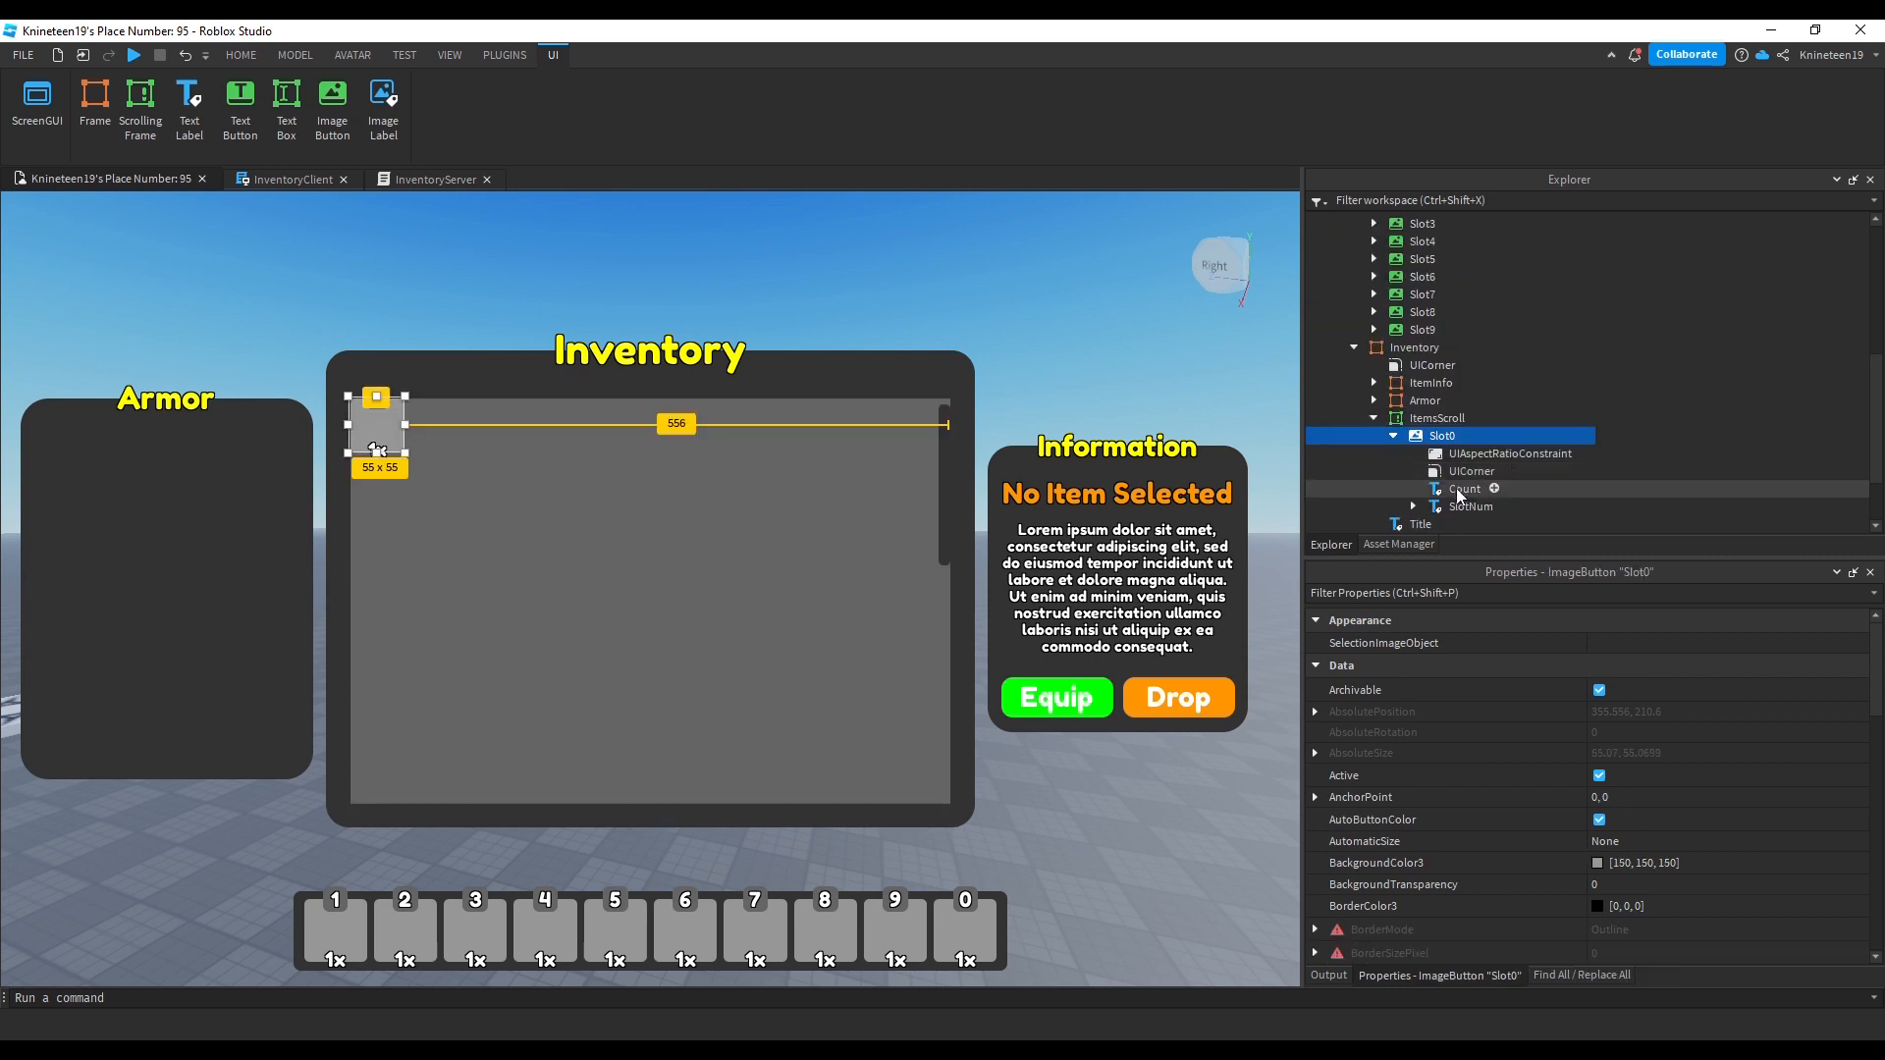
click(1464, 490)
click(1457, 507)
key(Delete)
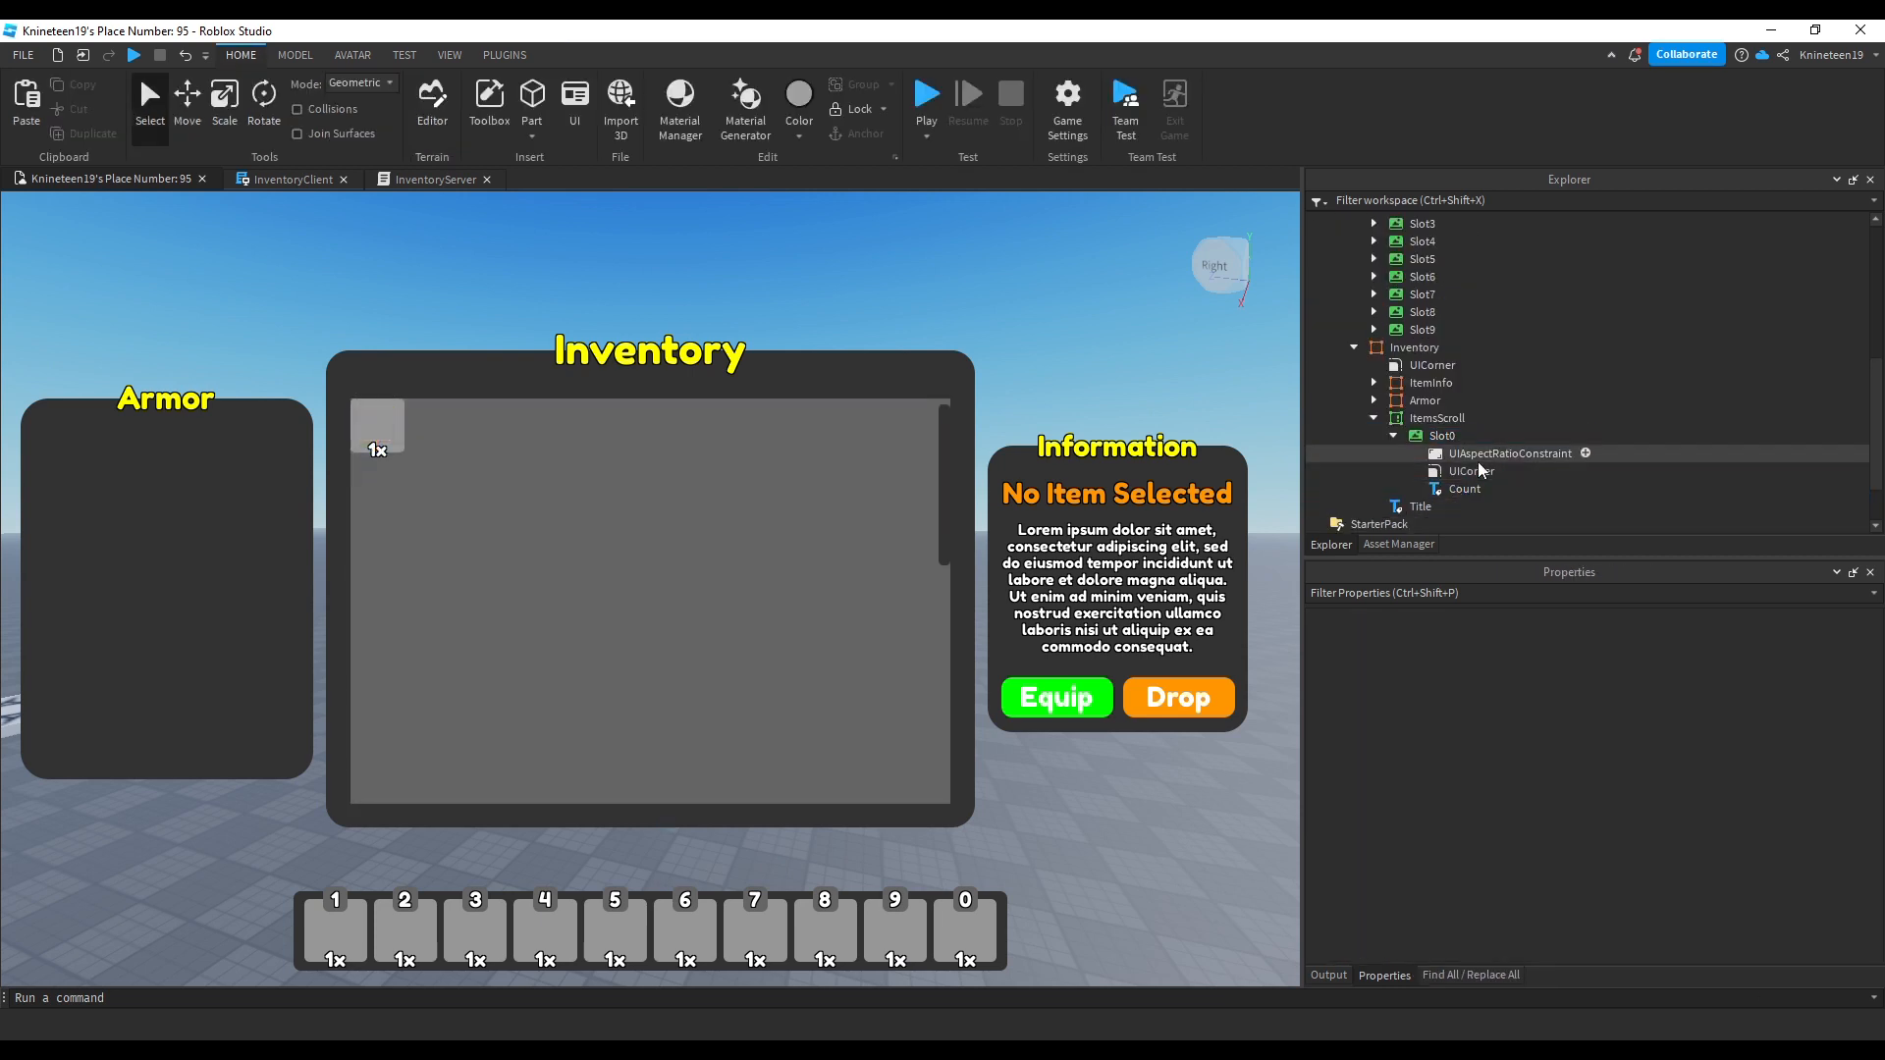
Step: Insert a UIGridLayout into ItemsScroll and rename the slot copy inside it as Sample
click(1451, 436)
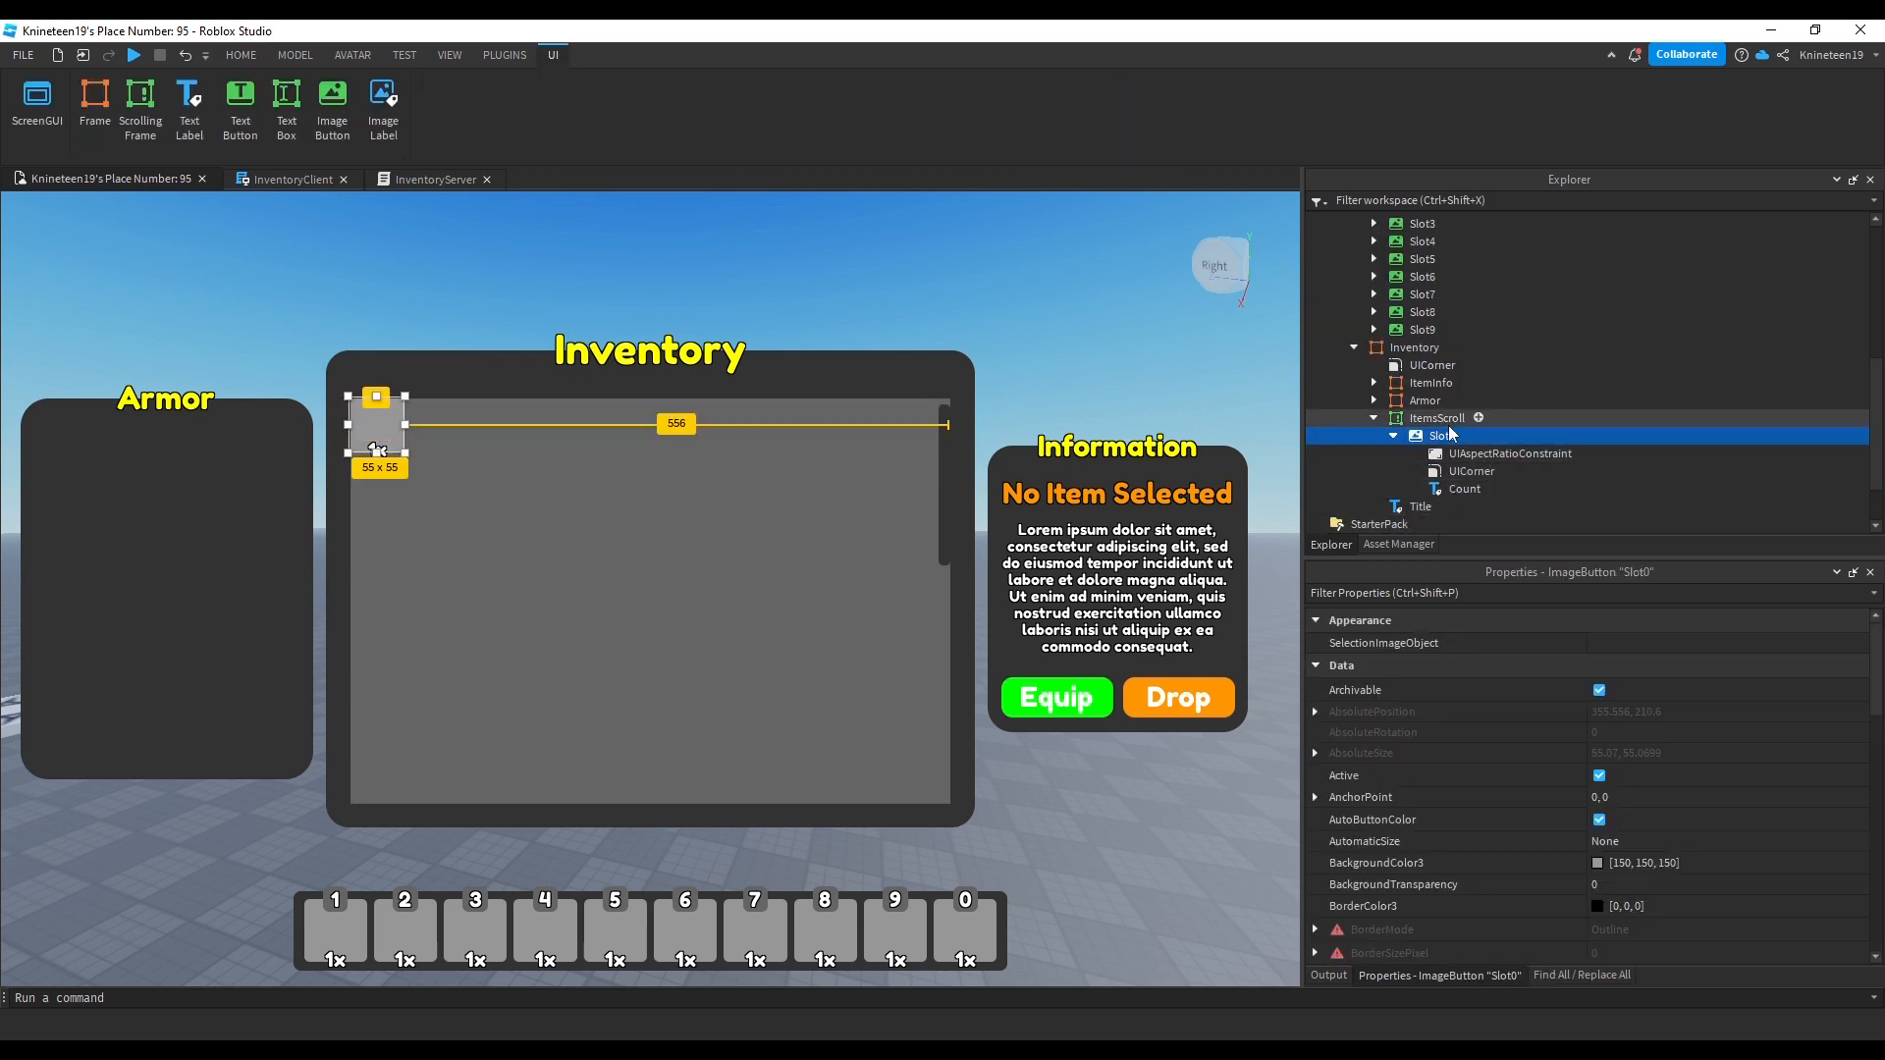
click(1481, 418)
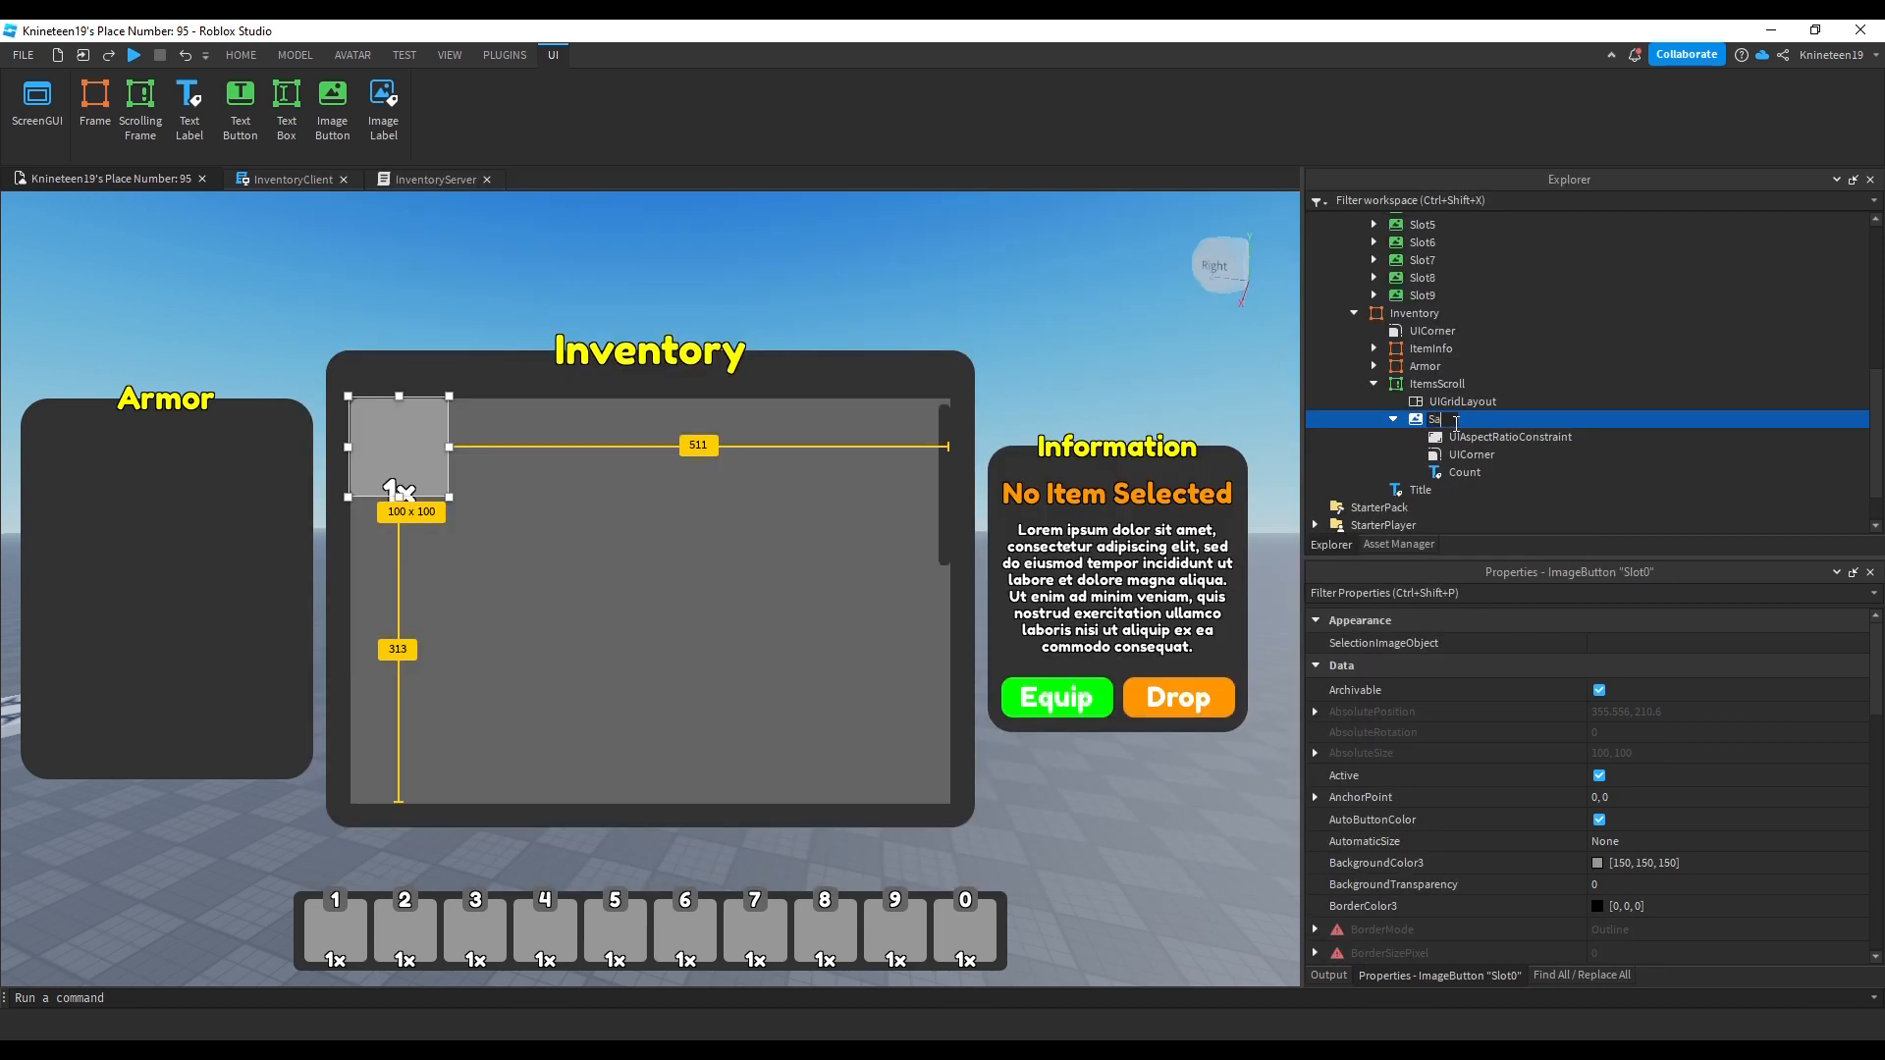
text(mple)
key(Return)
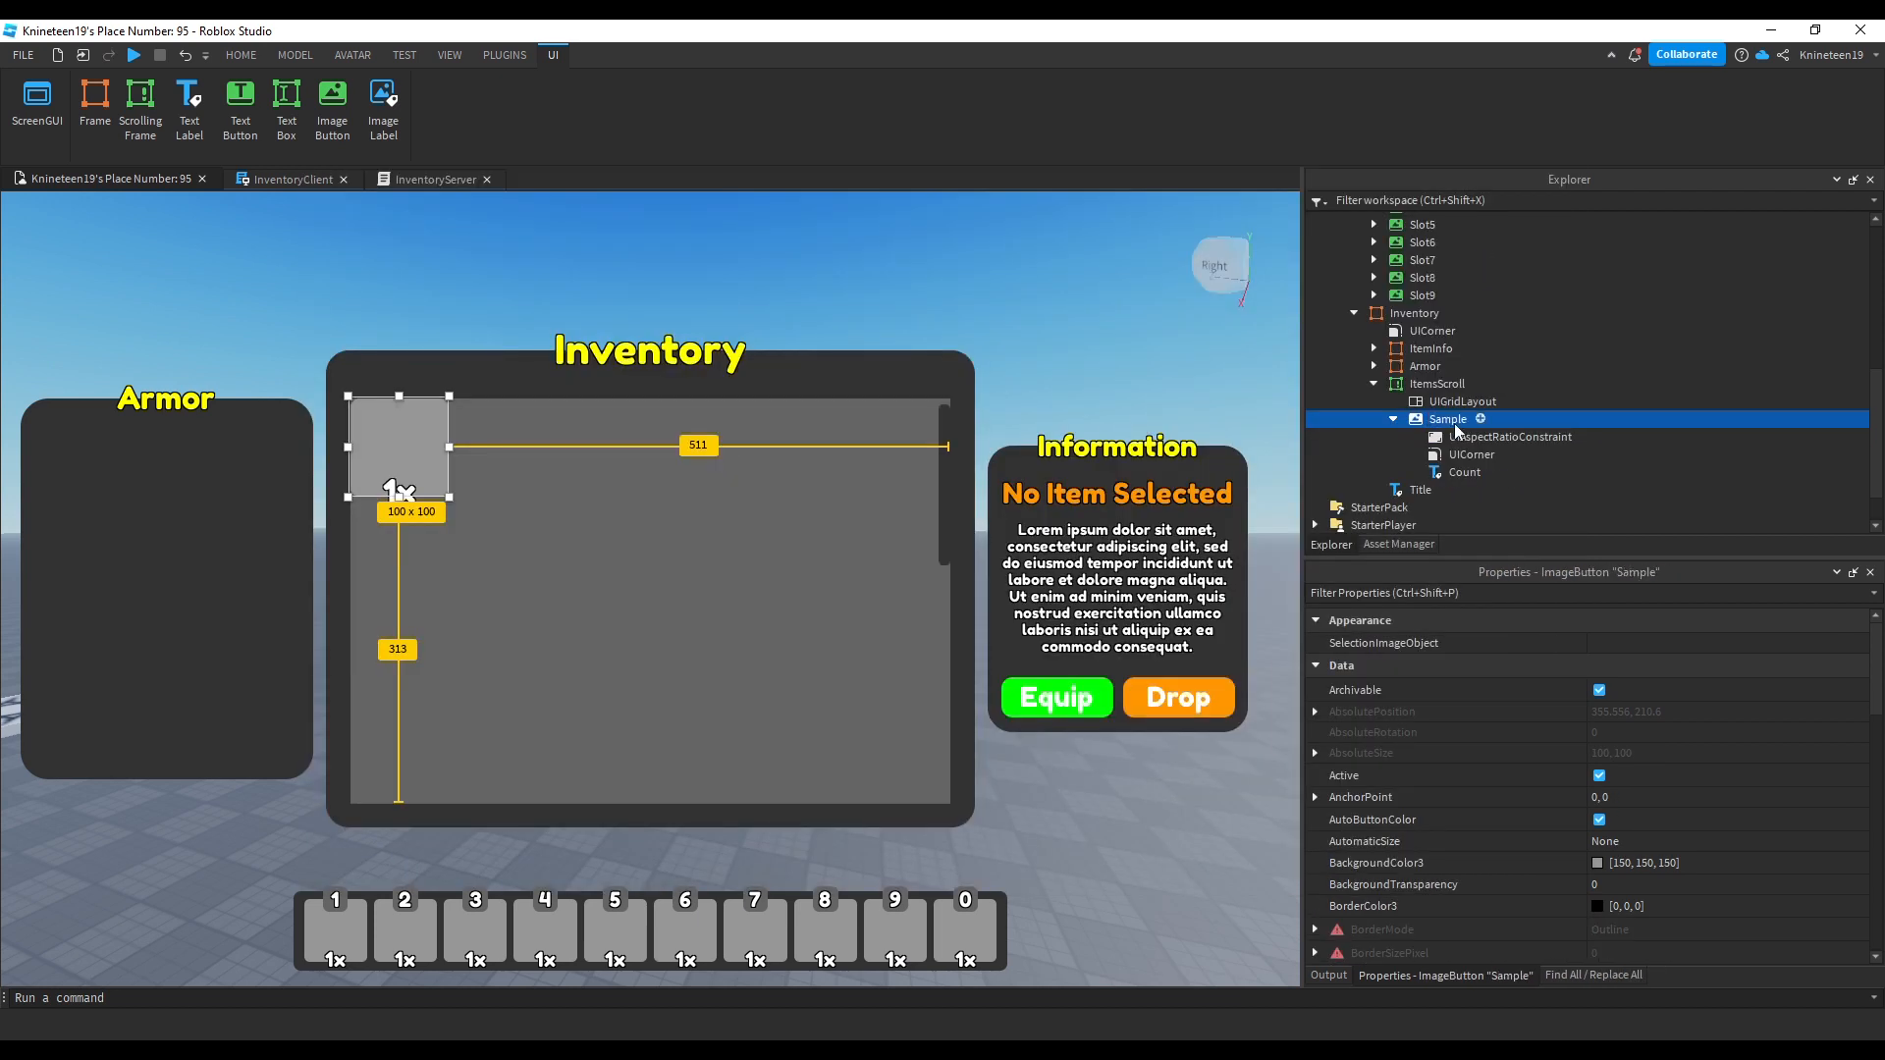
Step: Duplicate the Sample slot twelve times inside ItemsScroll
key(ctrl+d)
key(ctrl+d)
key(ctrl+d)
key(ctrl+d)
key(ctrl+d)
key(ctrl+d)
key(ctrl+d)
key(ctrl+d)
key(ctrl+d)
key(ctrl+d)
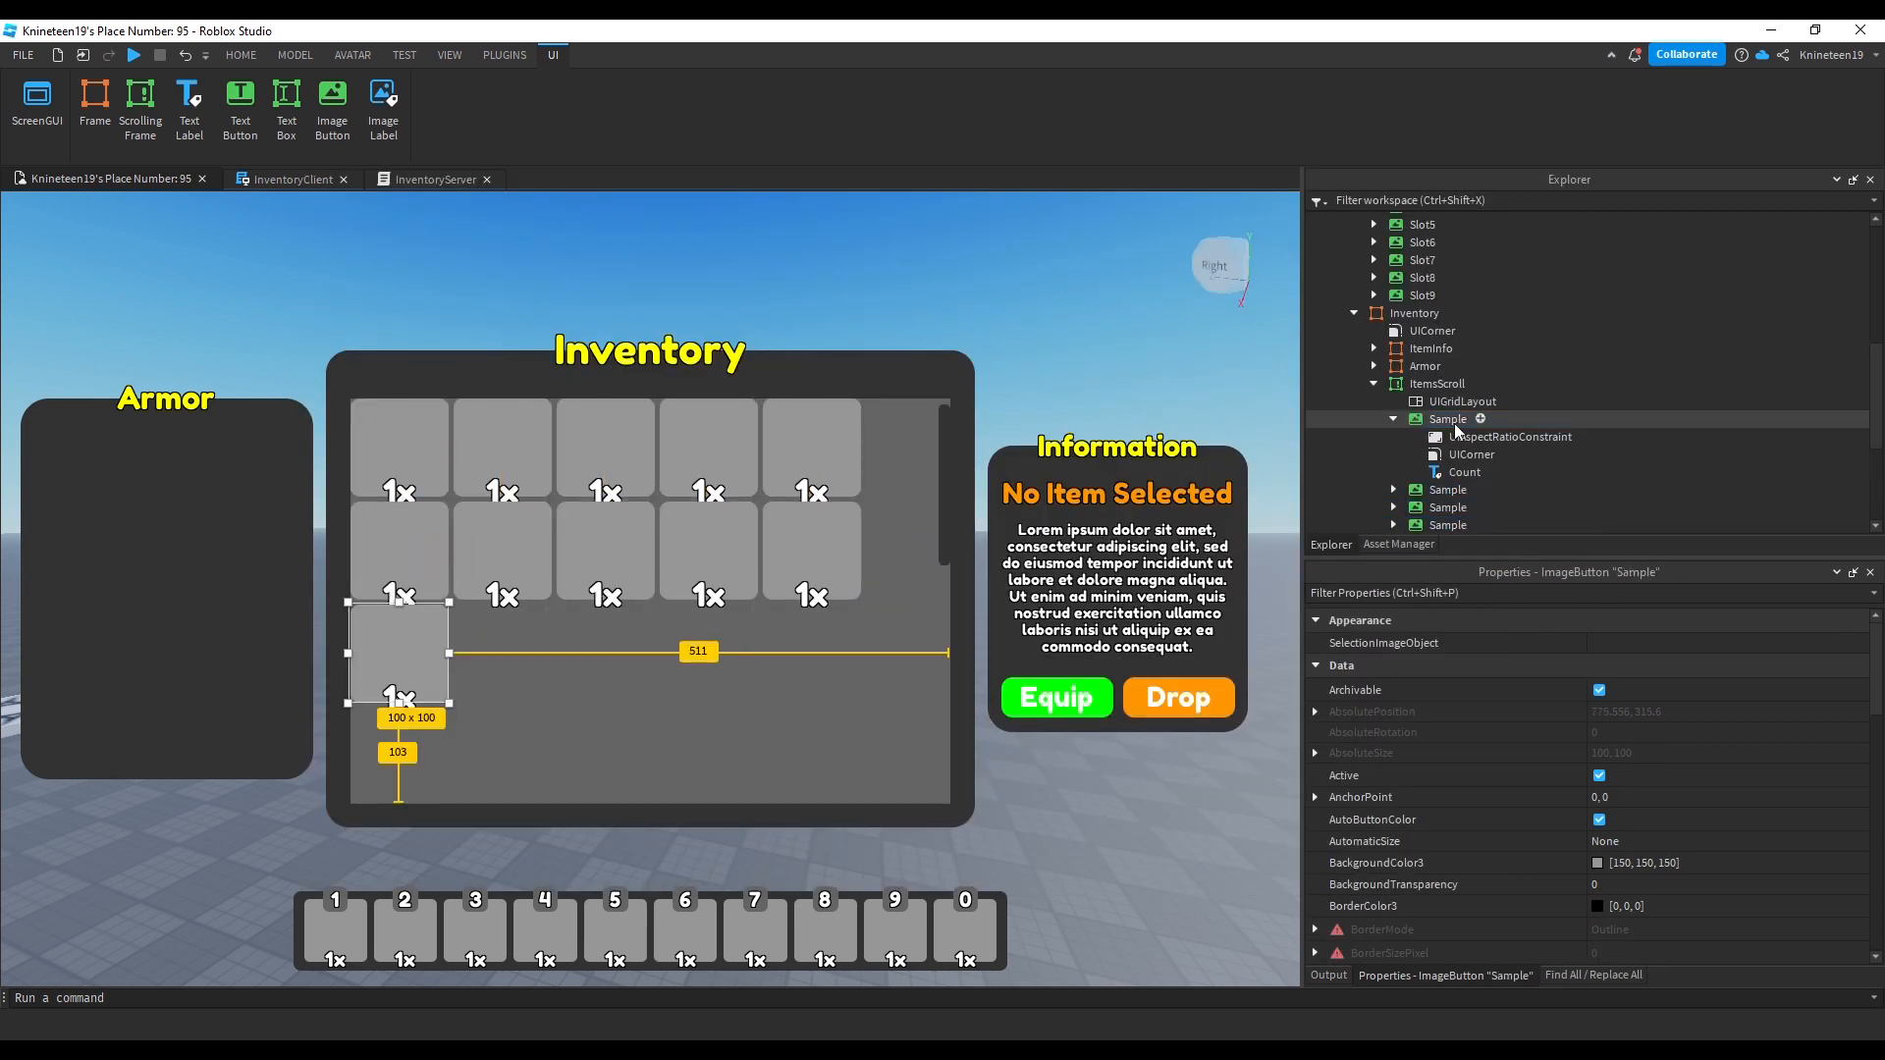
key(ctrl+d)
key(ctrl+d)
Step: Set the CellPadding of the UIGridLayout in ItemsScroll to {0, 5},{0, 10}
click(1463, 402)
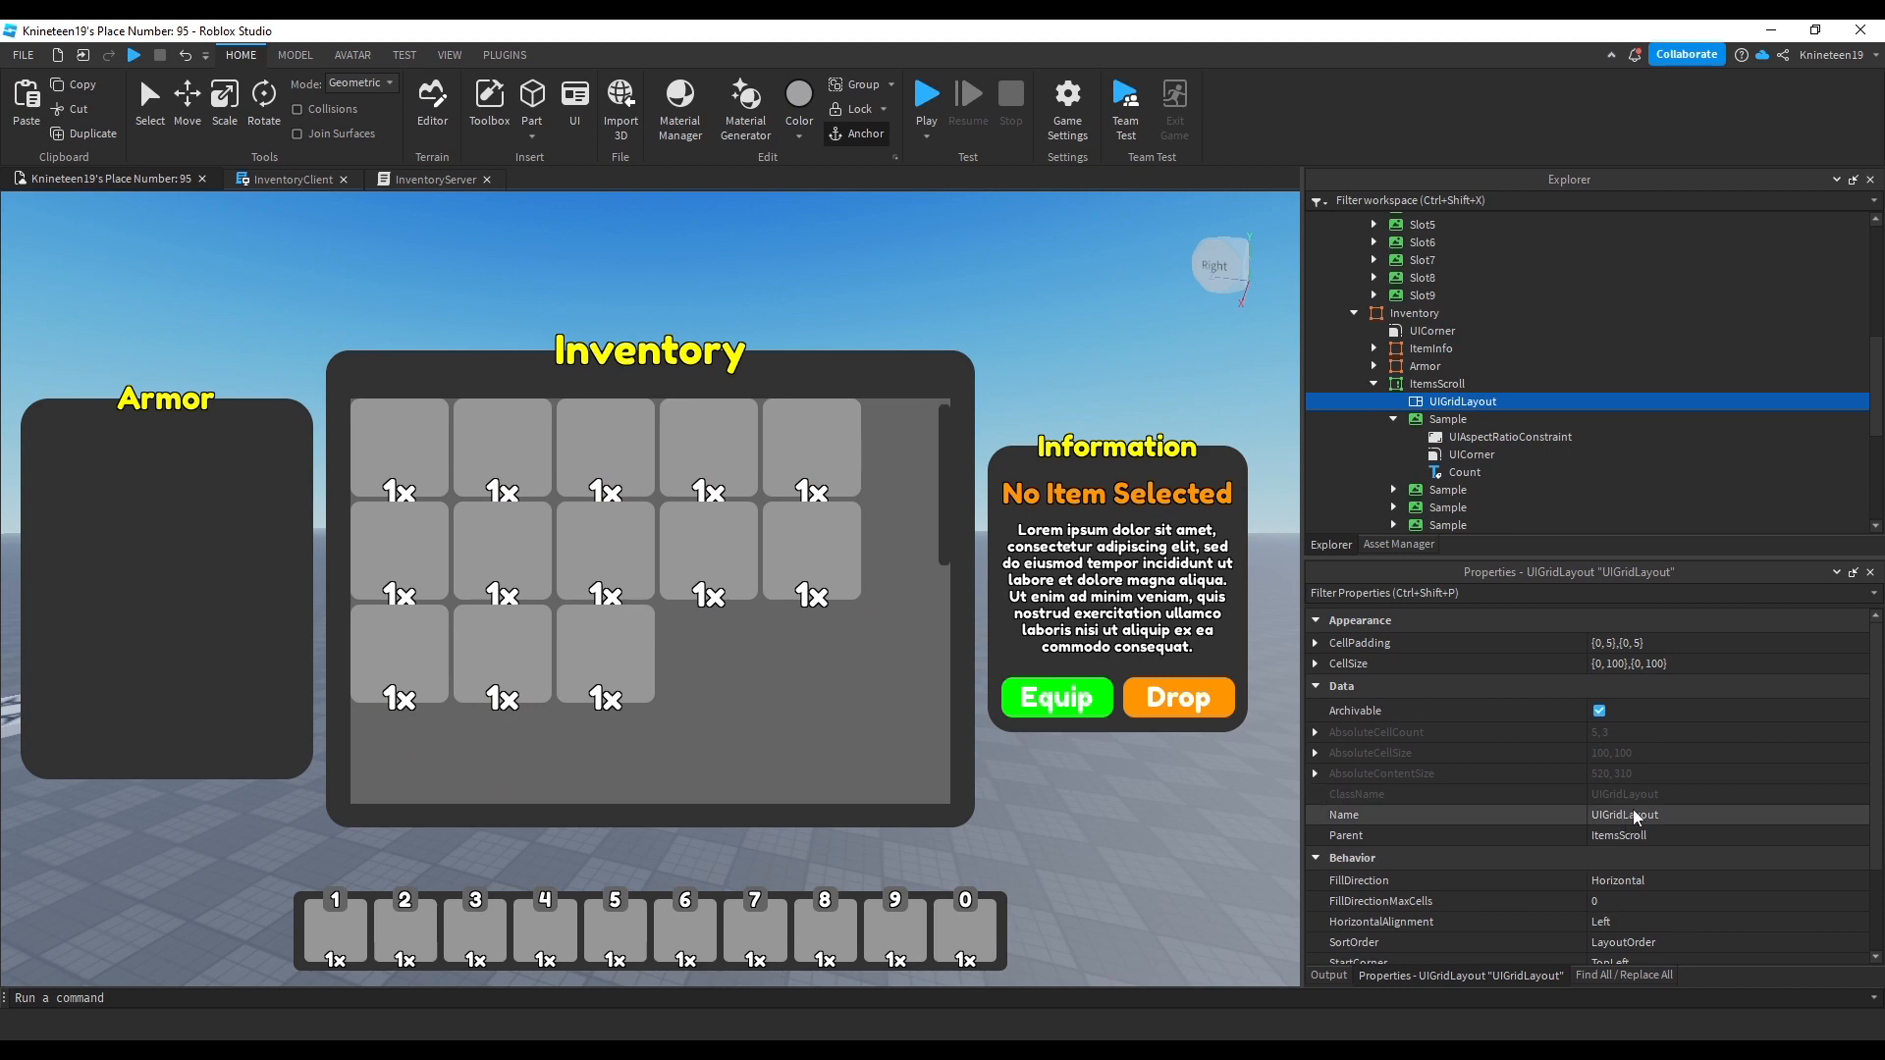
click(1685, 642)
text(0,5,)
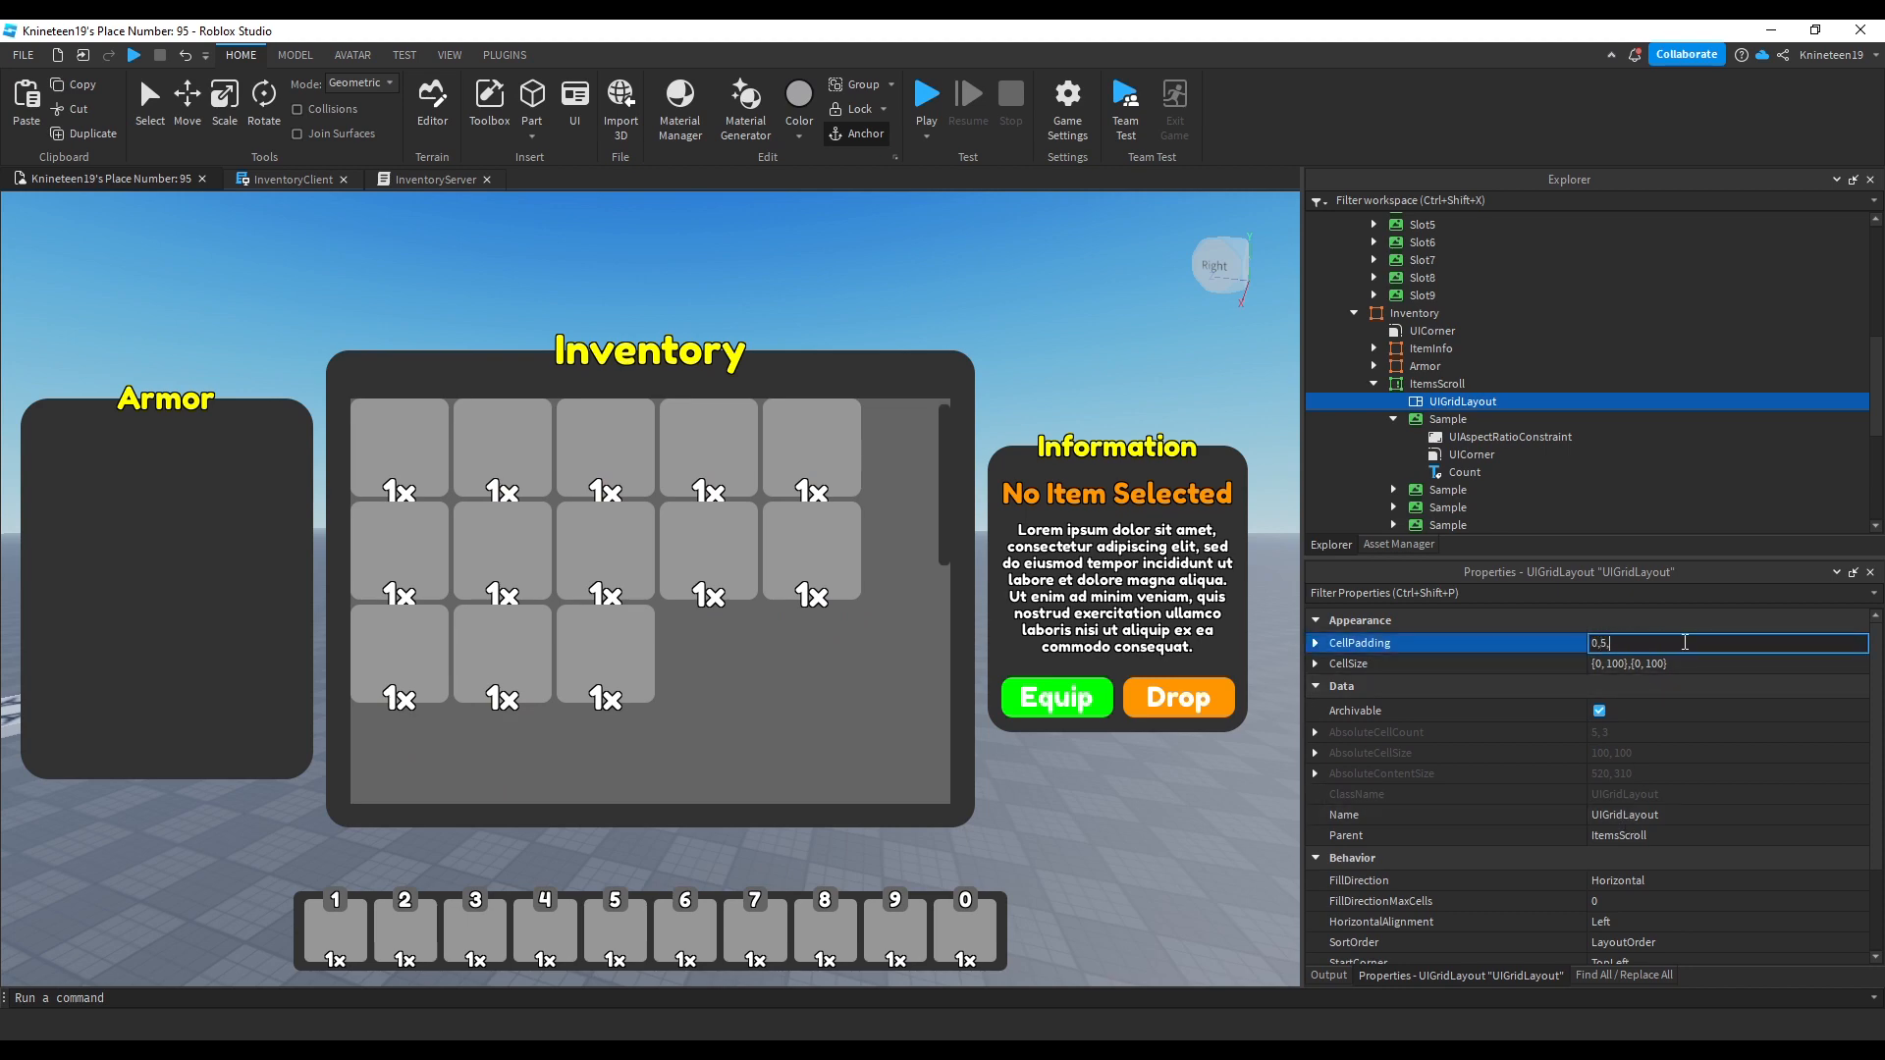
text(0,1)
text(0)
key(Return)
click(1454, 401)
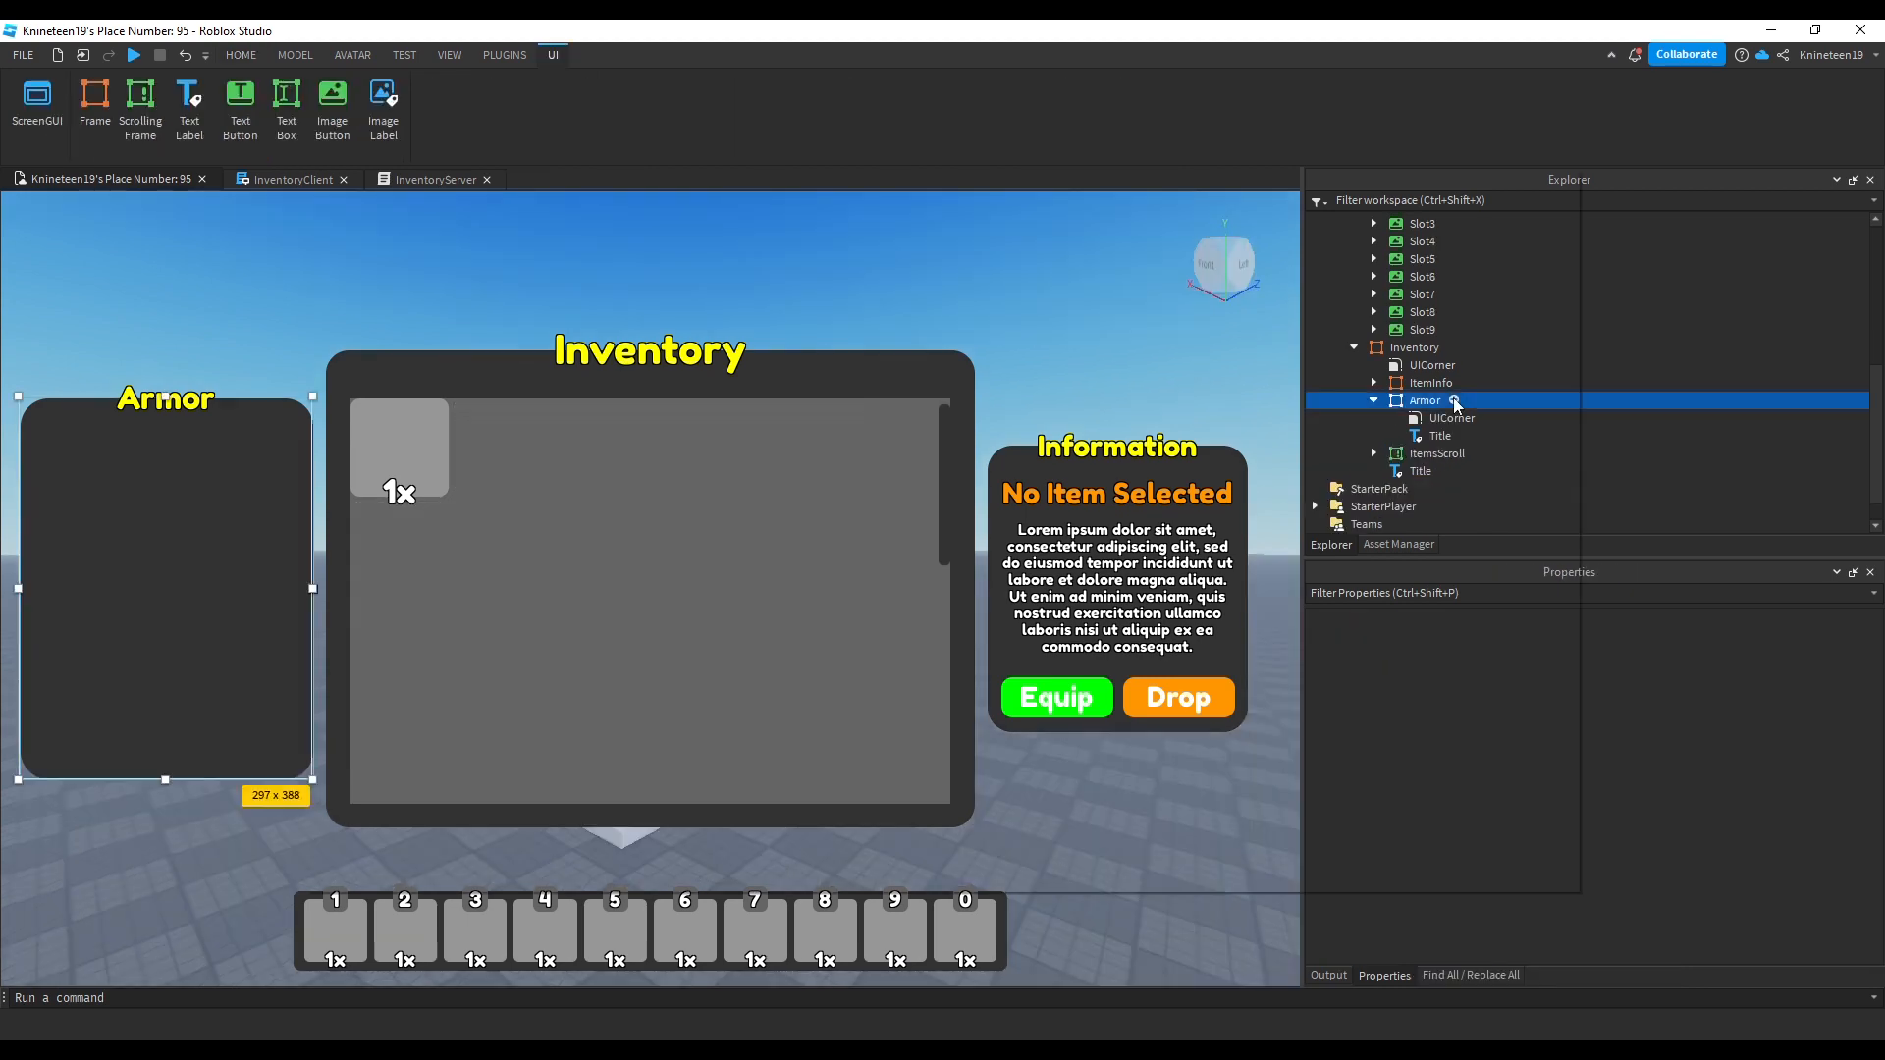
click(373, 287)
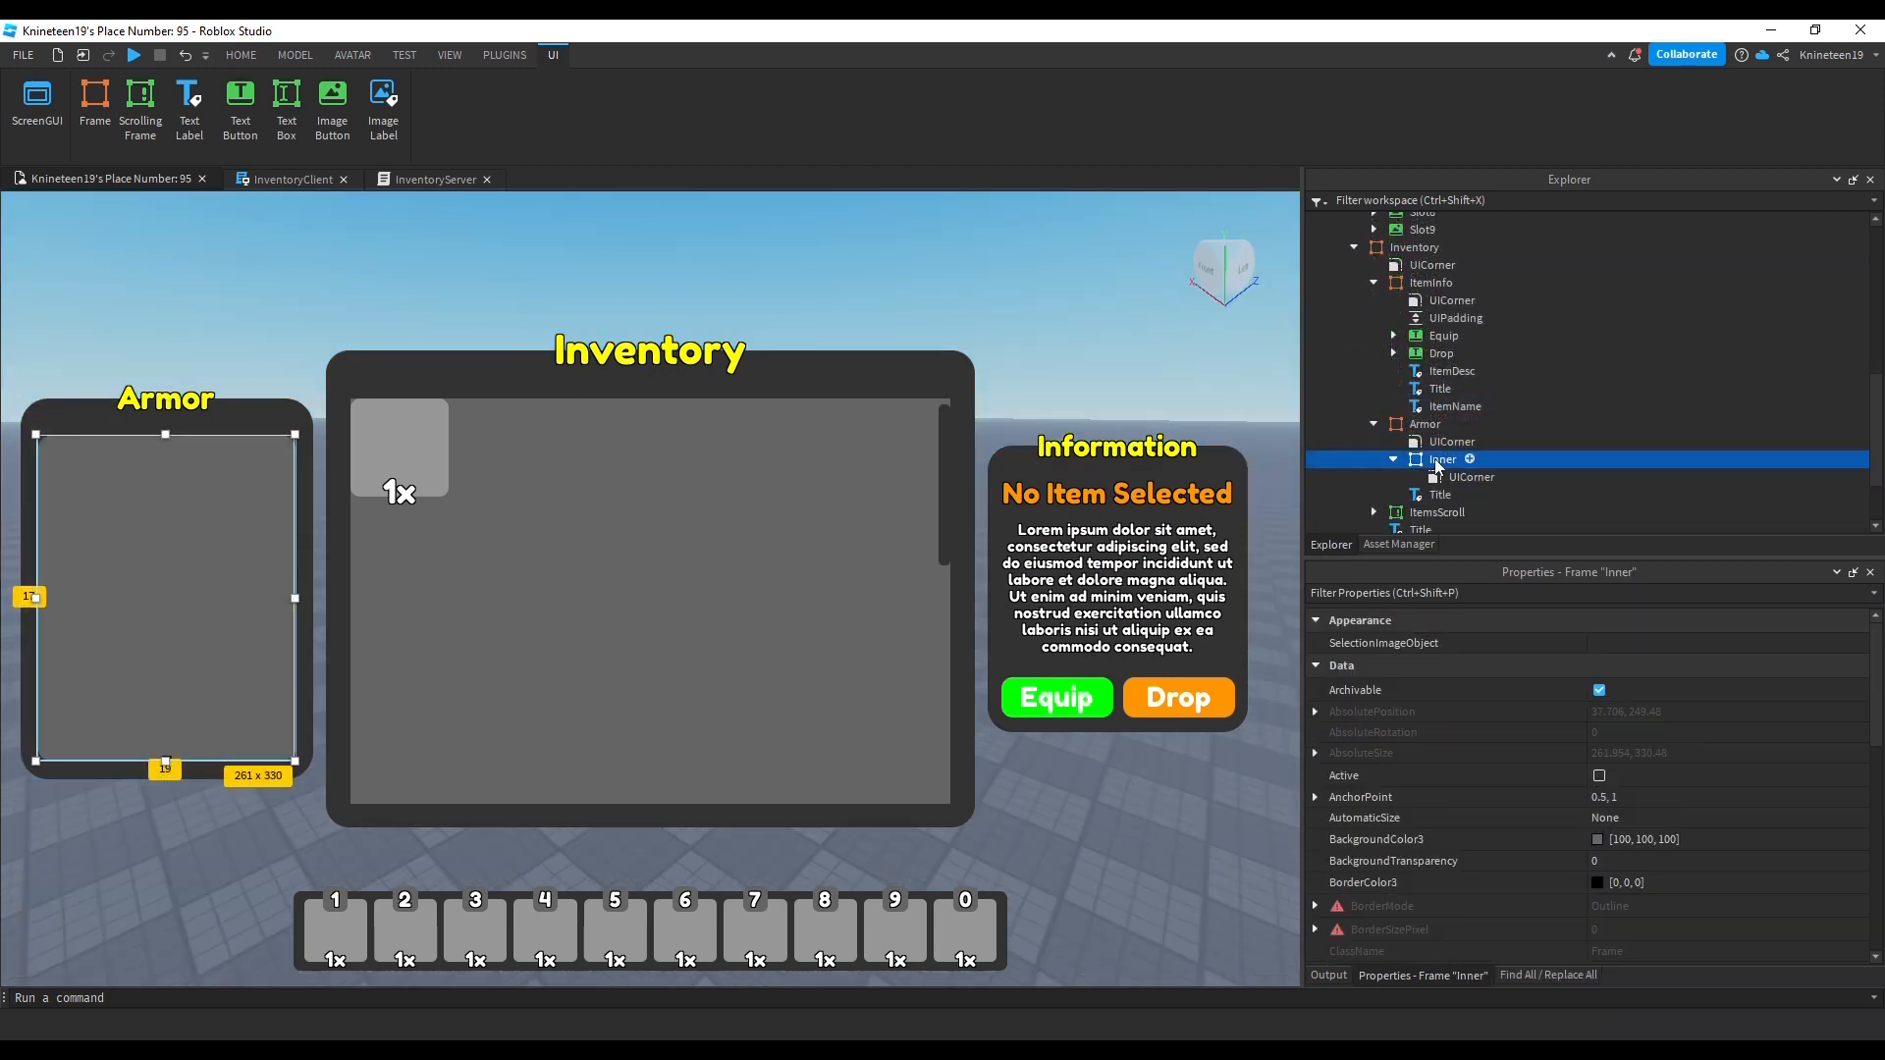
key(Delete)
click(1456, 424)
key(Escape)
Step: Copy the Sample slot from ItemsScroll and paste it into the Armor frame
click(1433, 454)
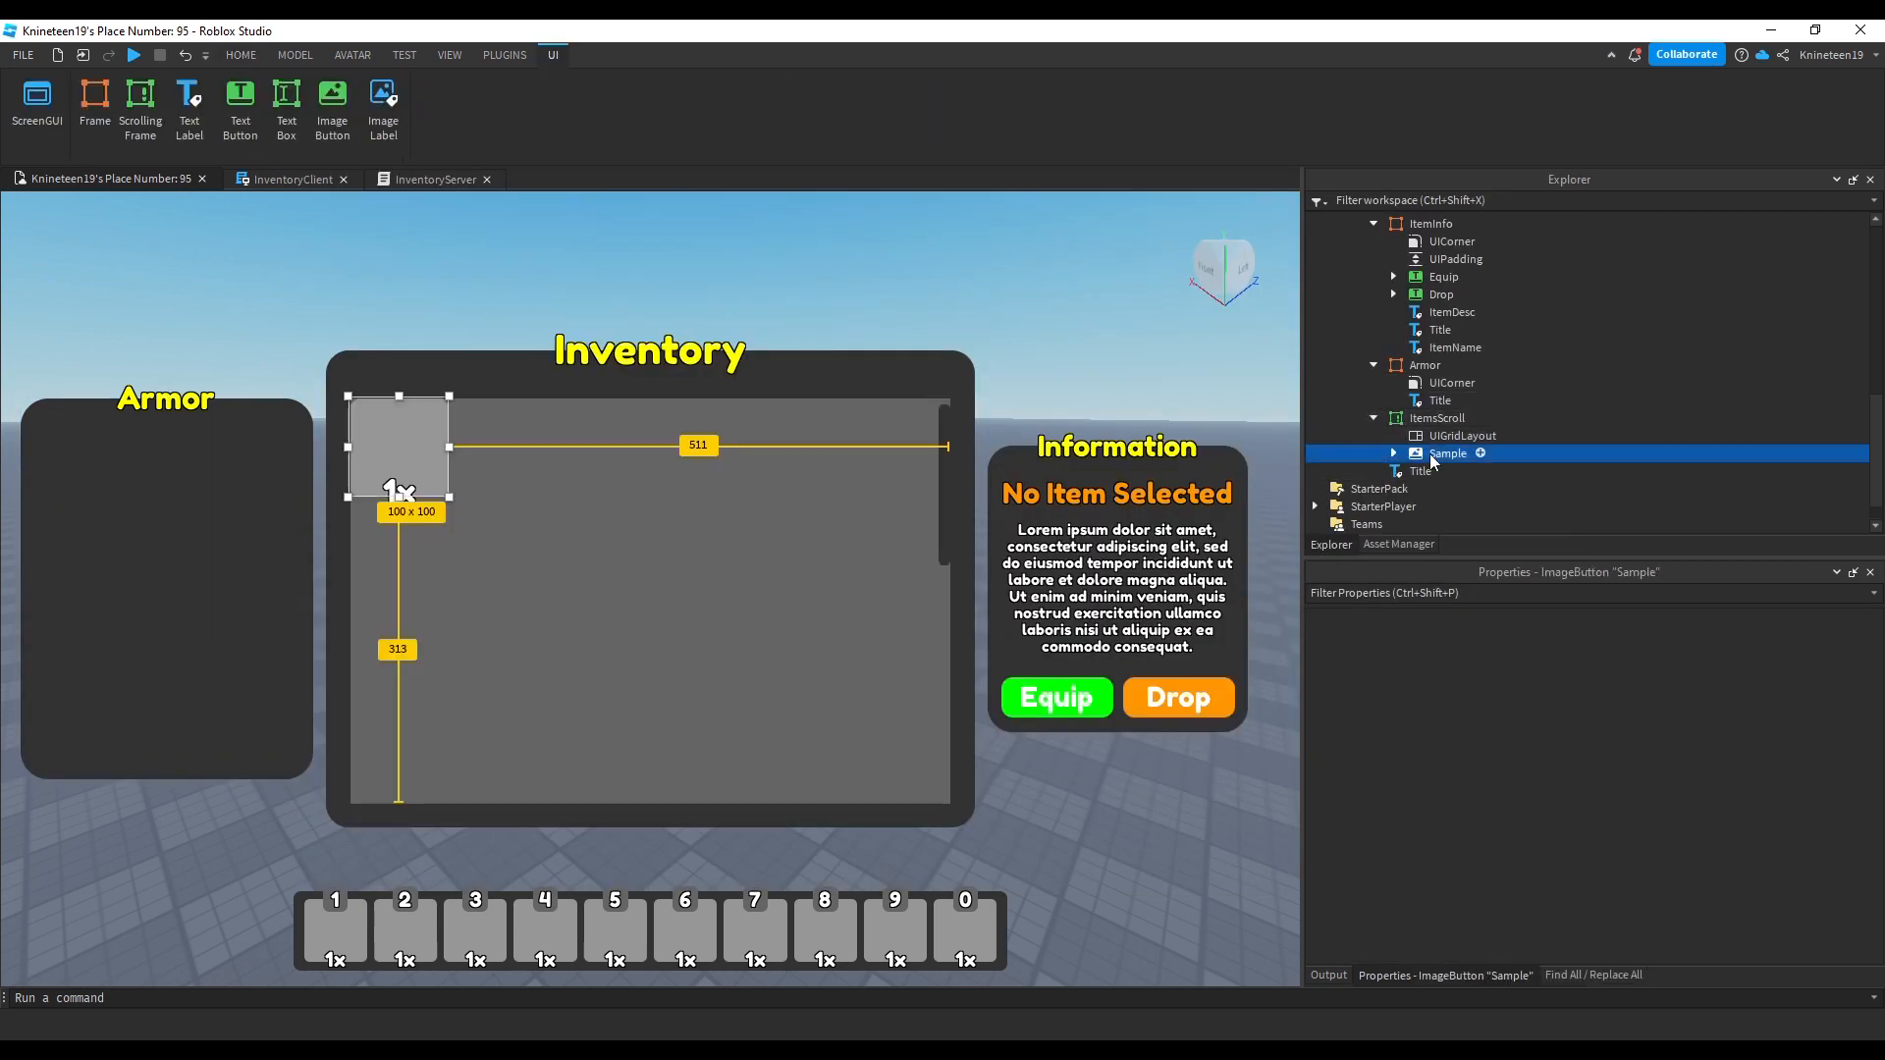
right_click(1420, 375)
click(1498, 420)
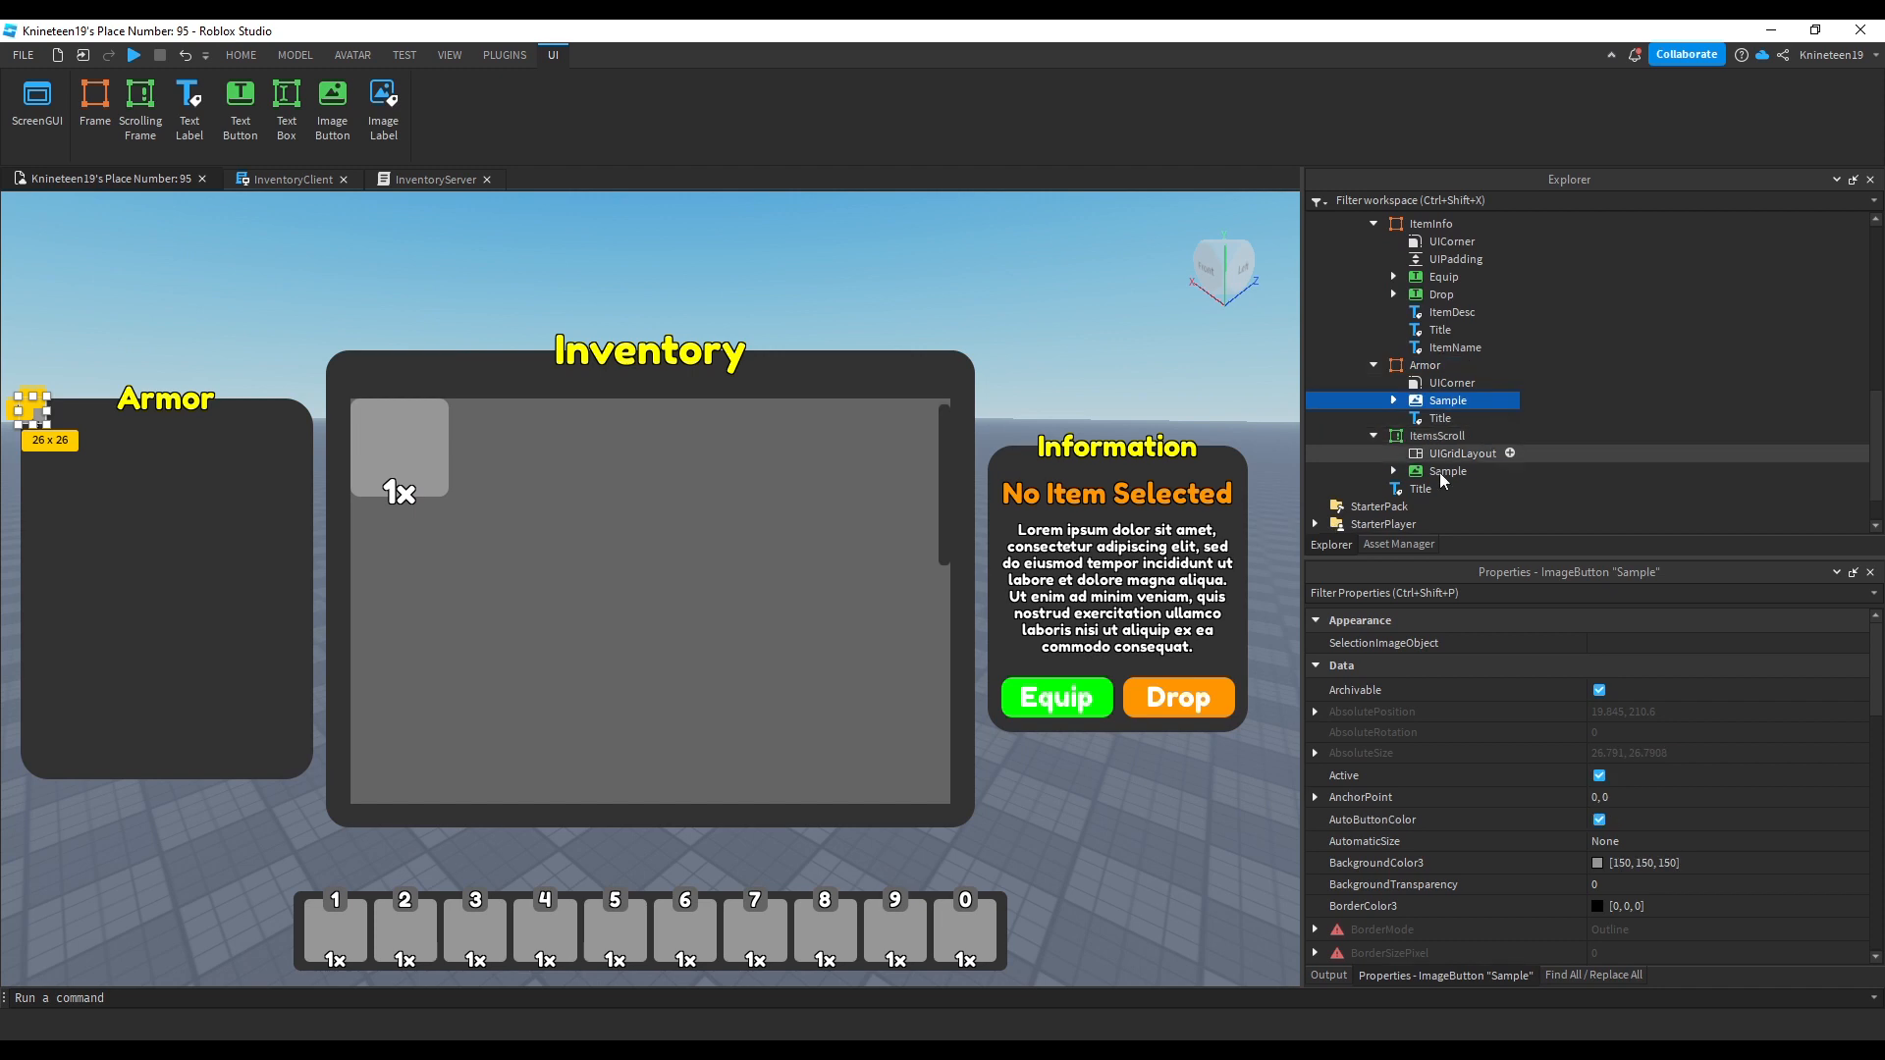
Step: Insert a Frame into the Armor frame and name it Inner
click(1457, 365)
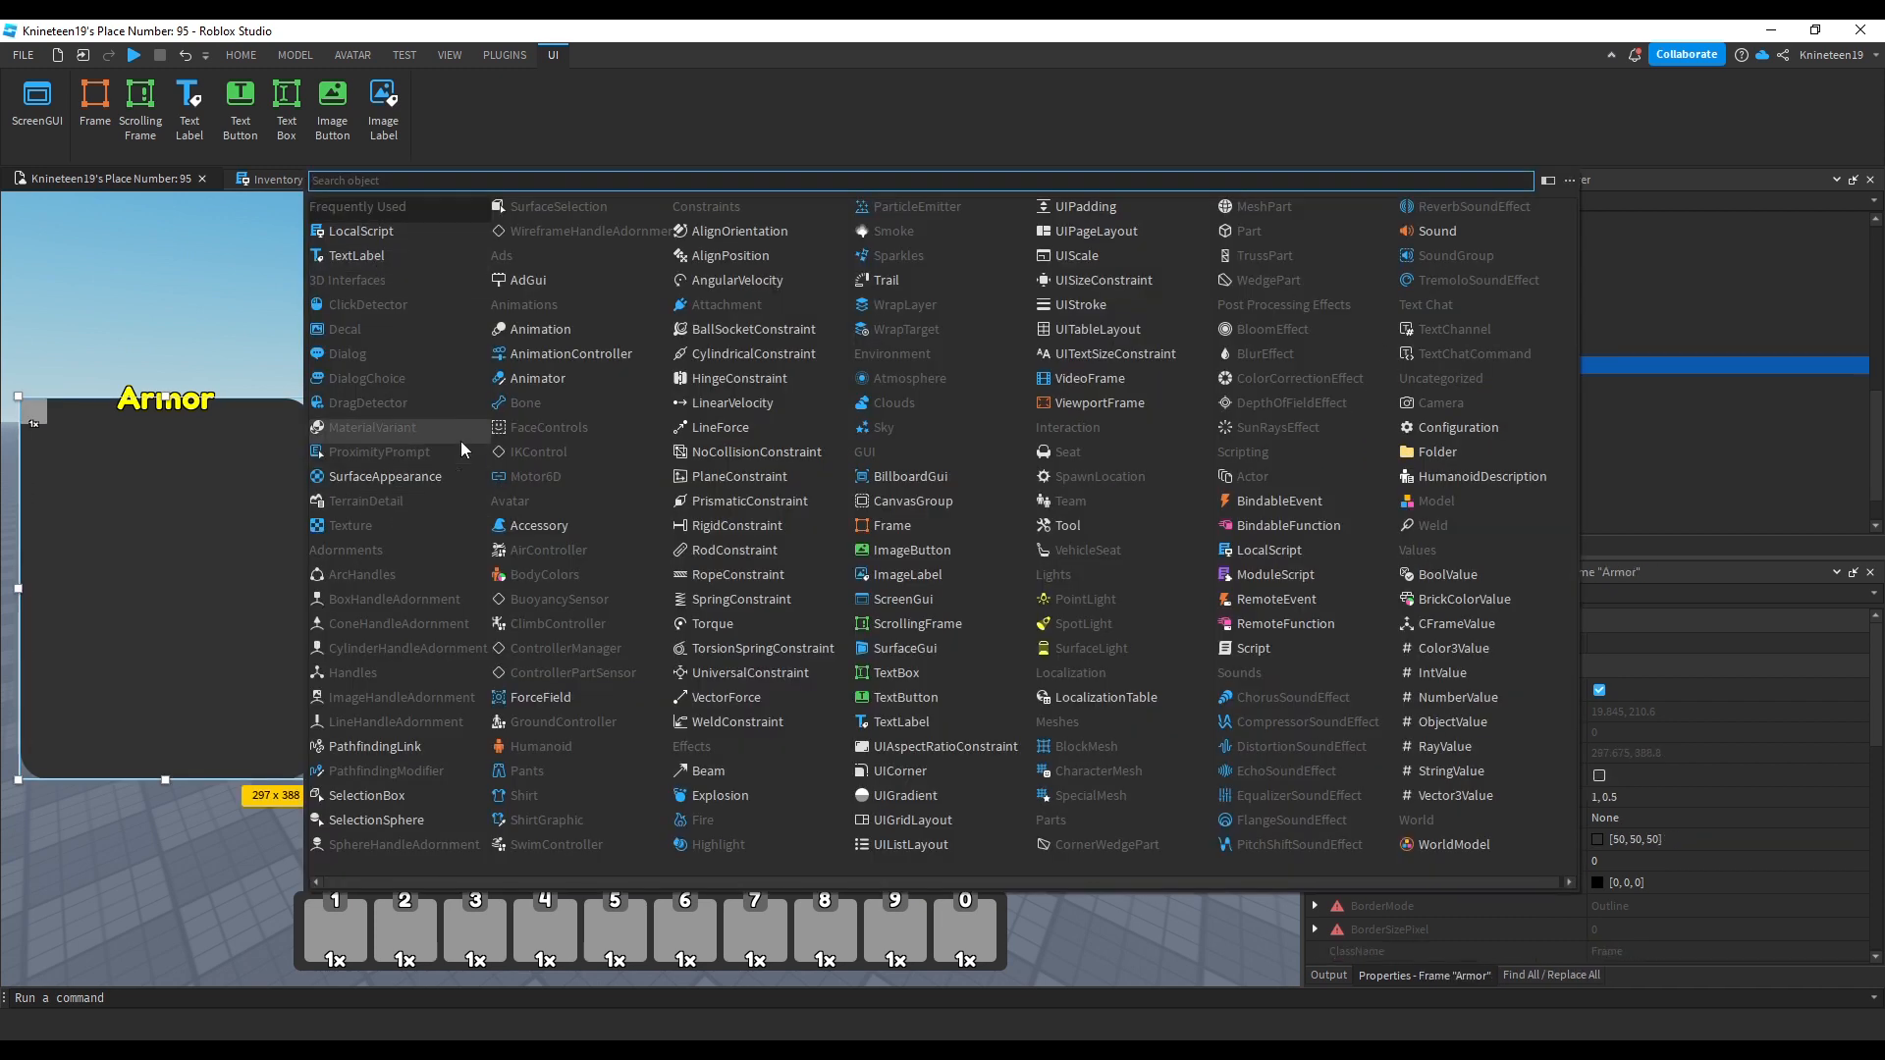
text(fra)
click(381, 209)
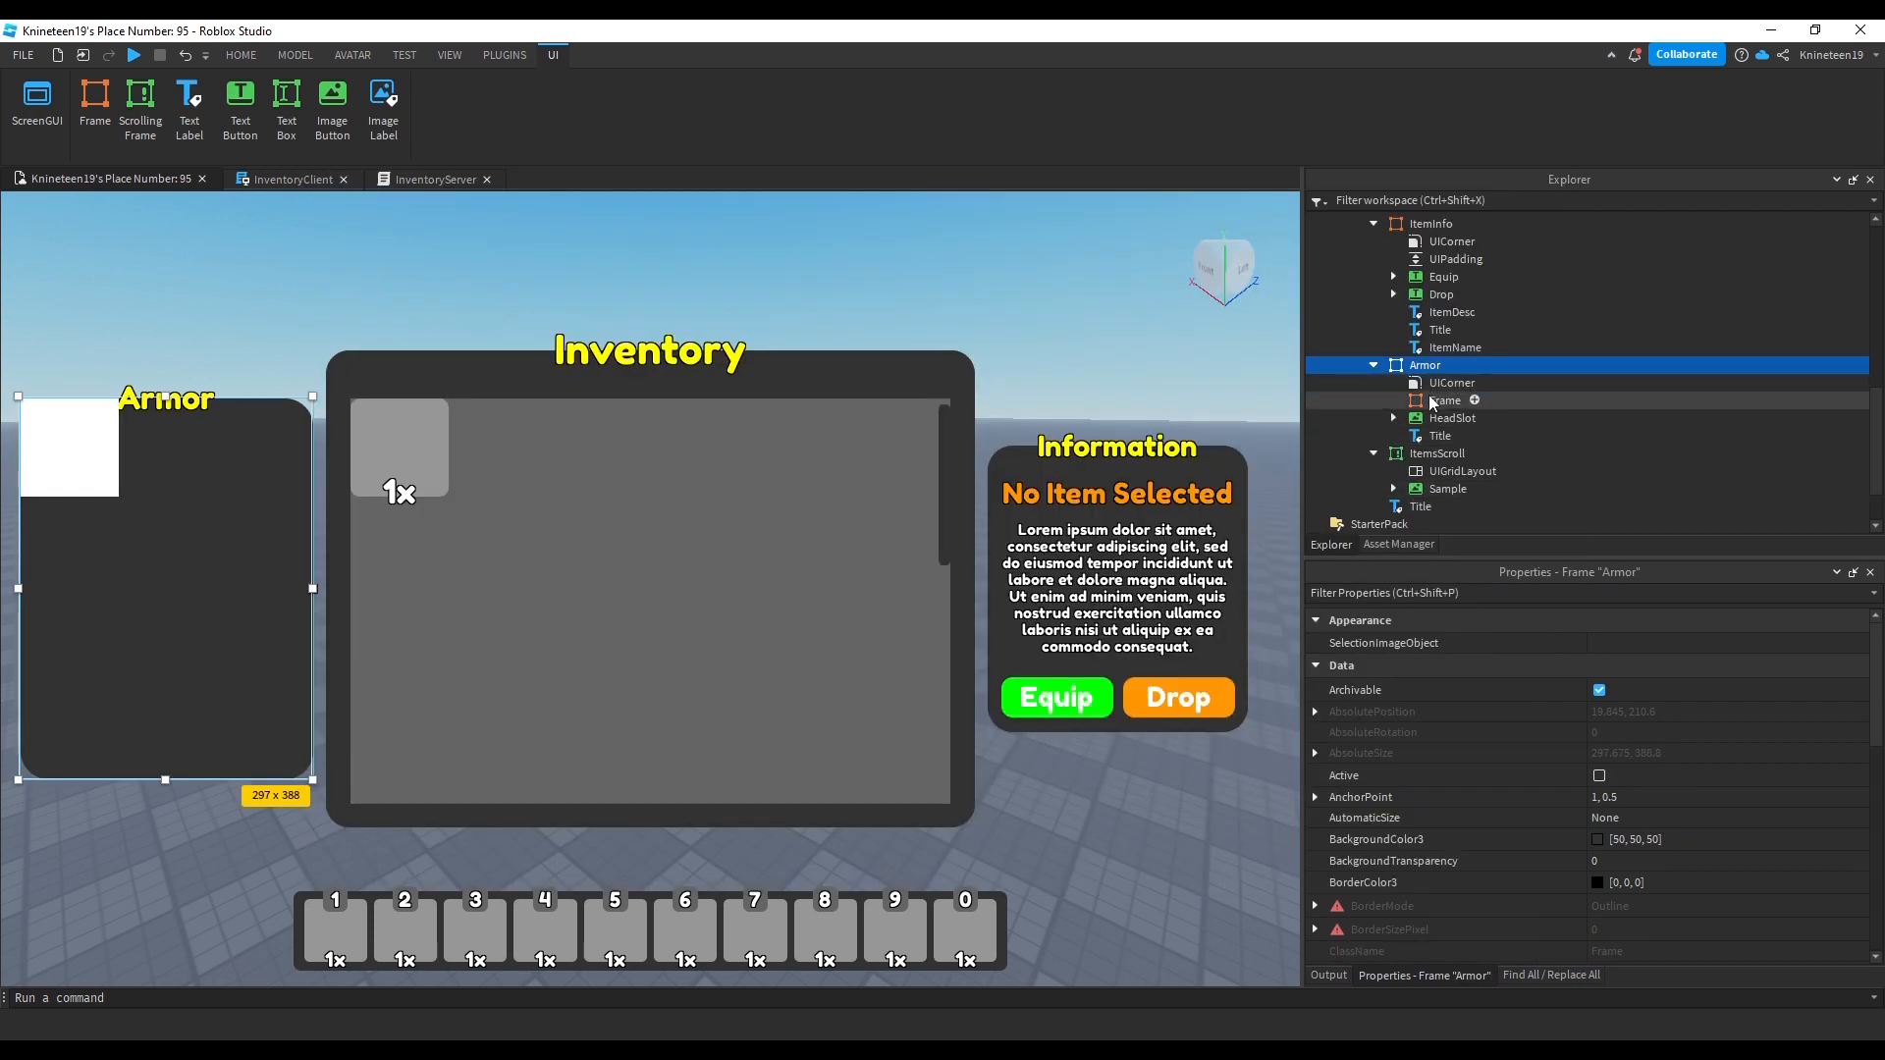
text(Inner)
key(Return)
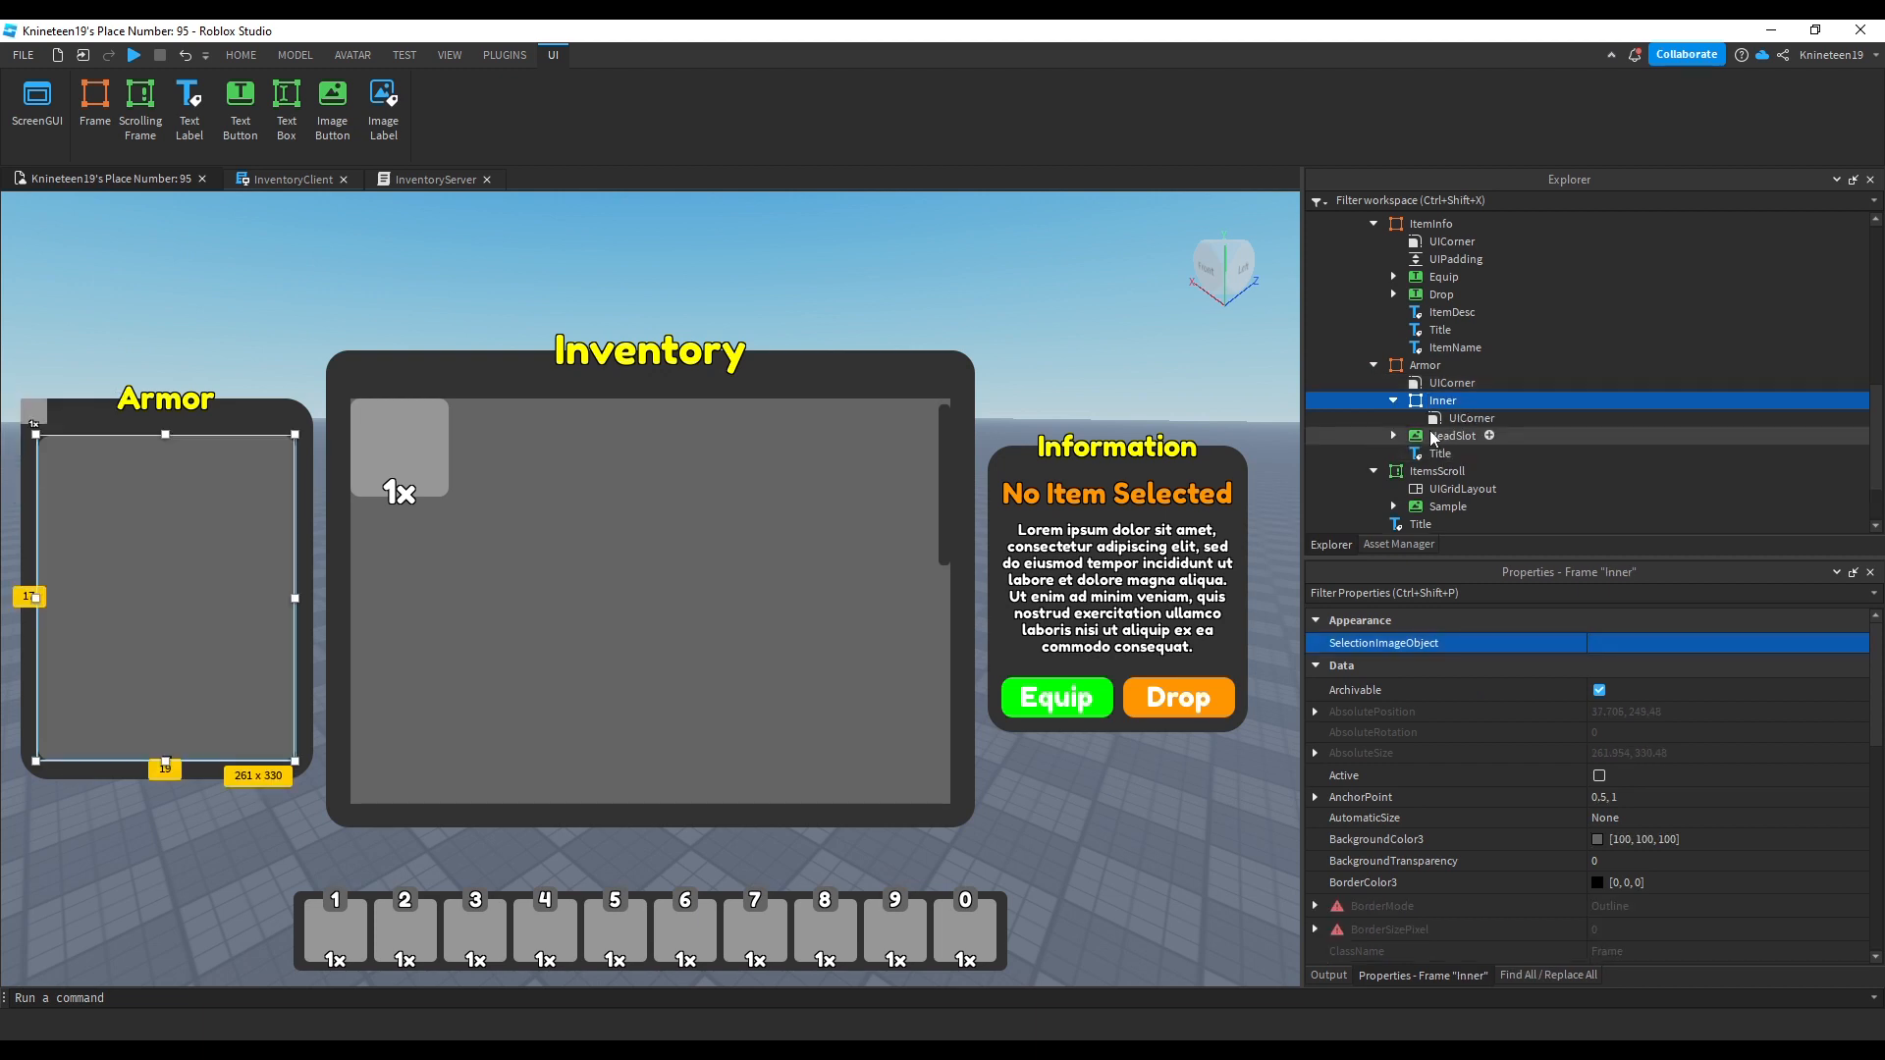
Step: Move HeadSlot into the Inner frame and insert a UIListLayout there
drag(1435, 435, 1435, 405)
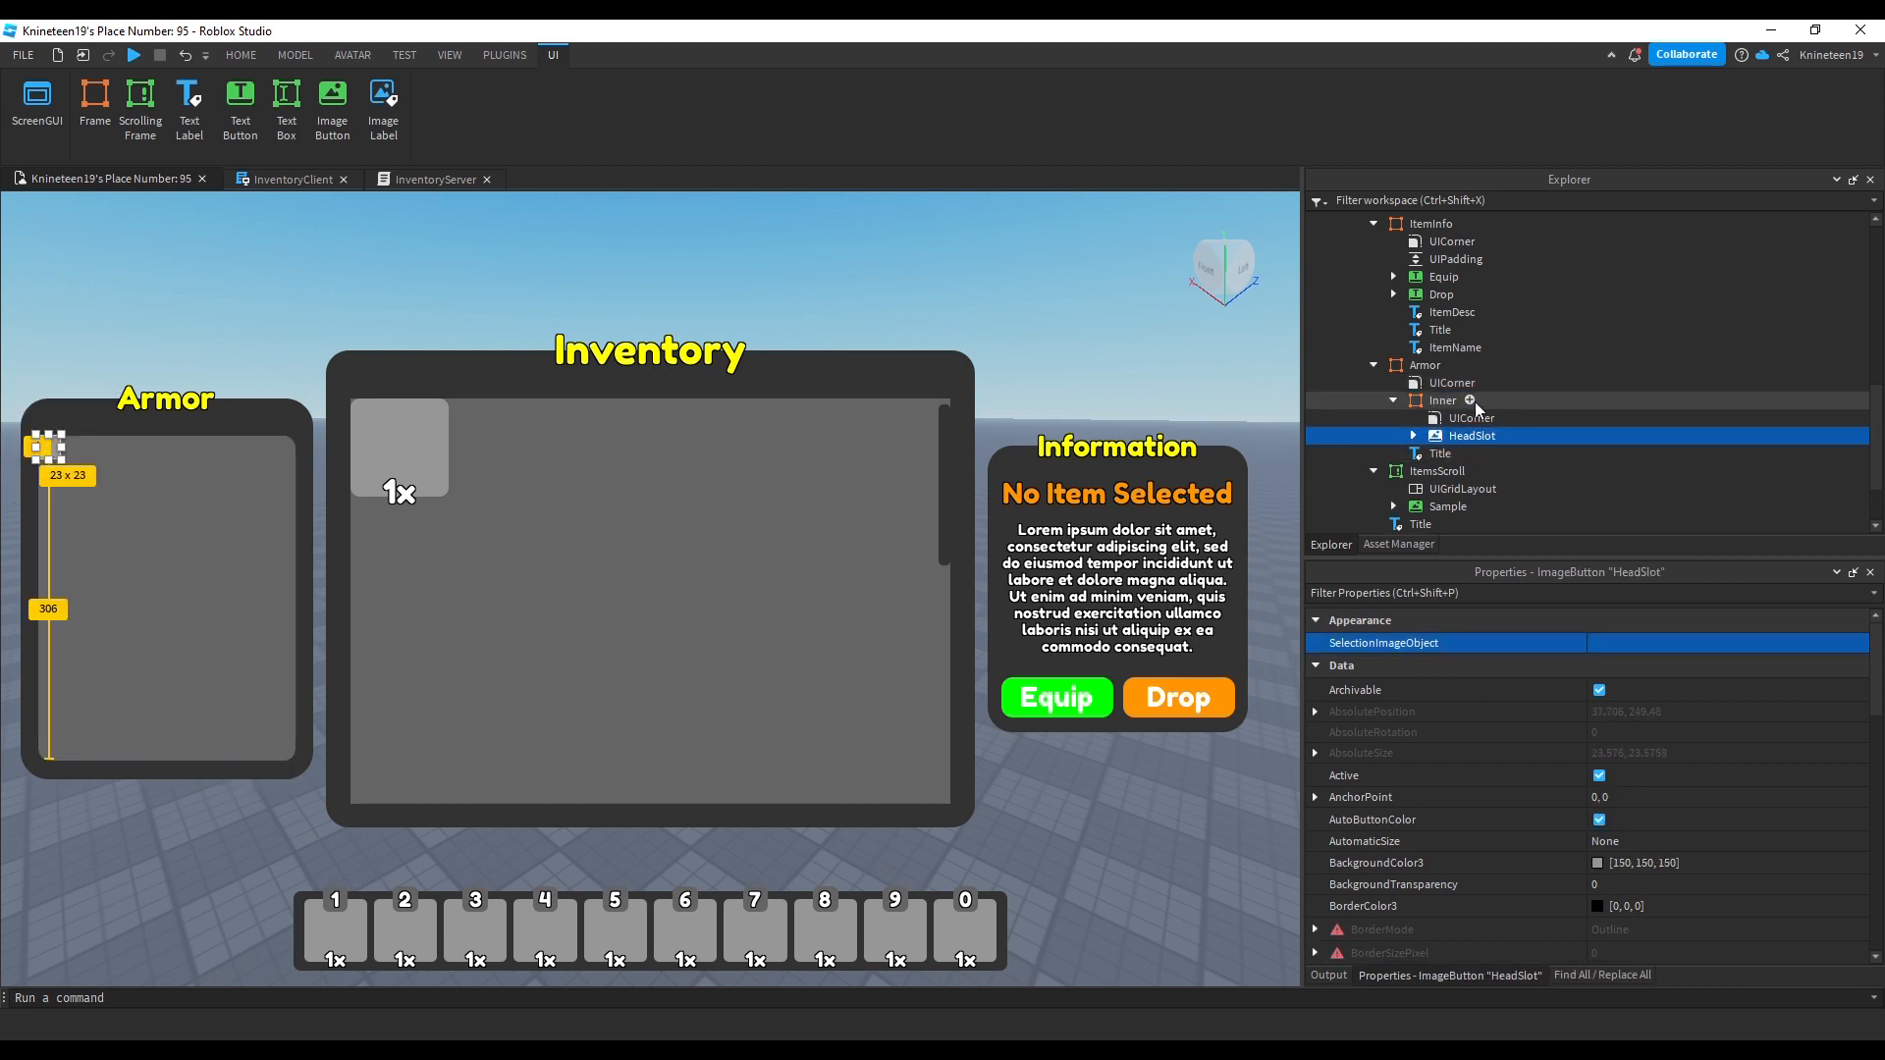
click(1471, 401)
text(uilist)
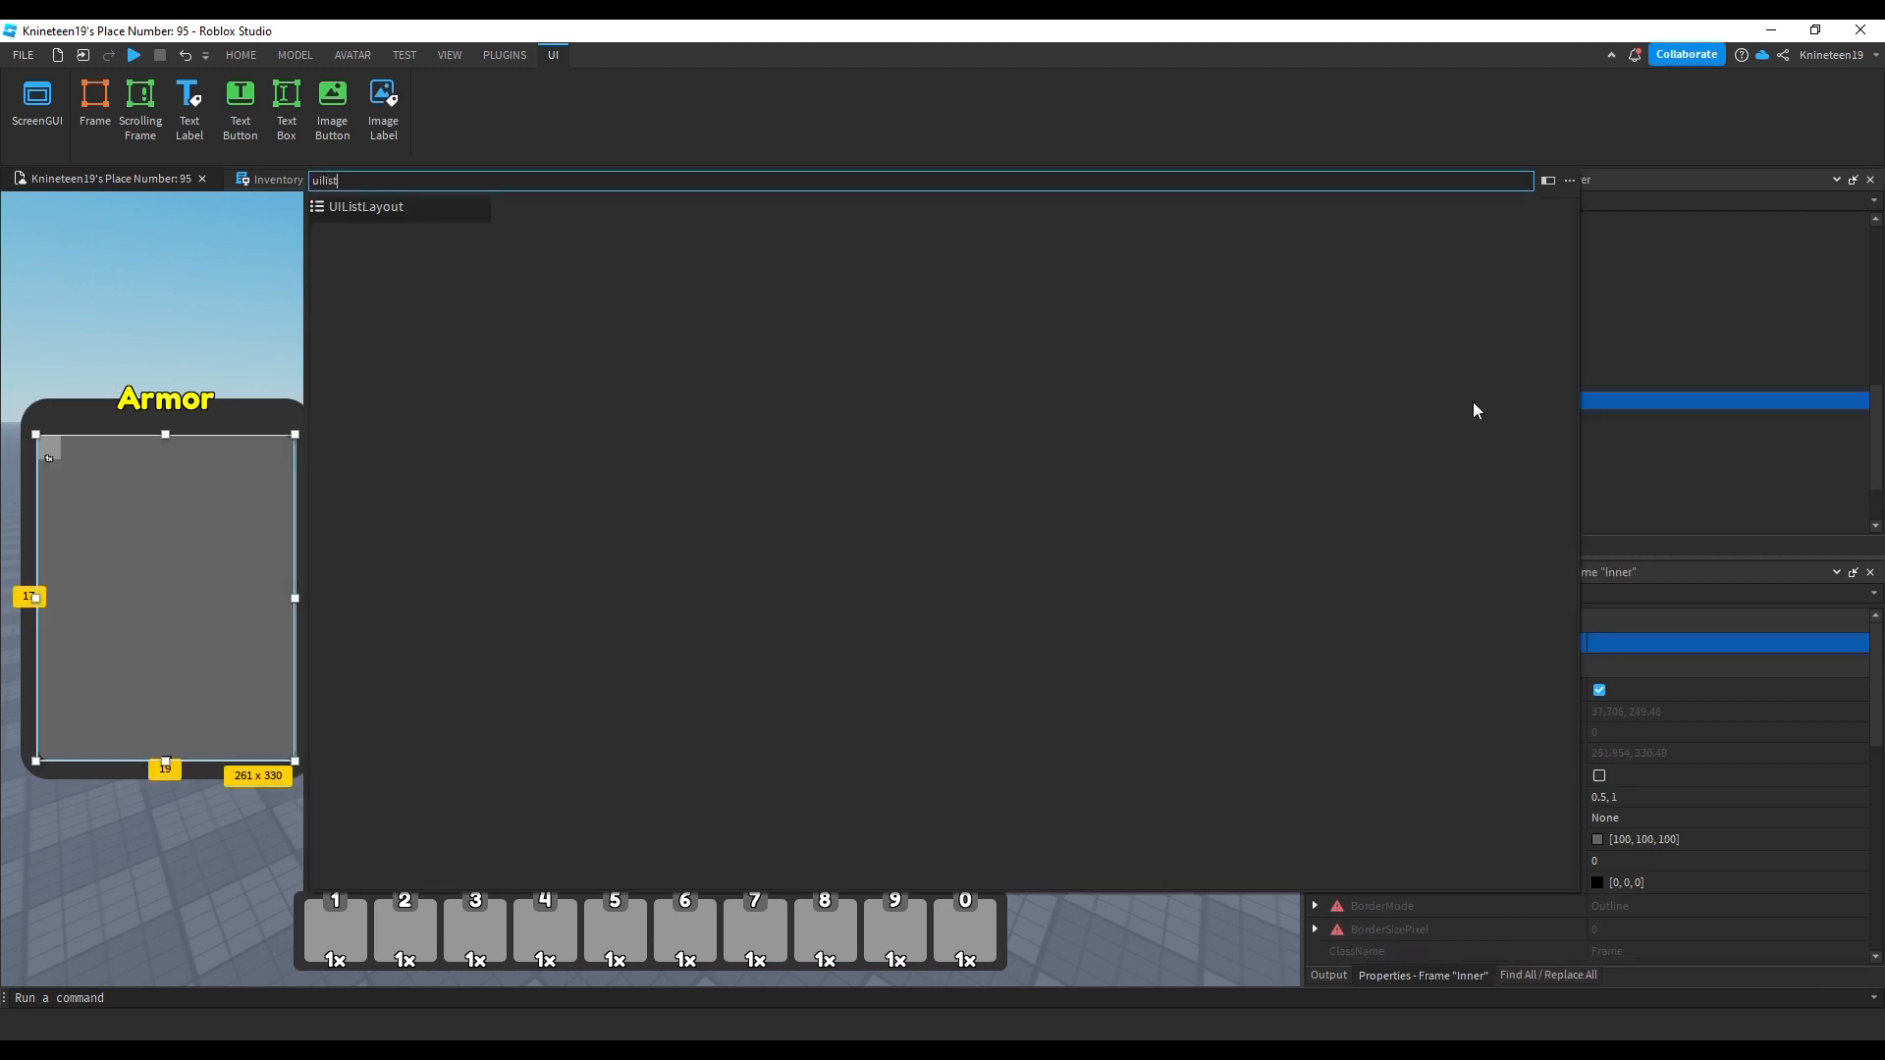
key(Return)
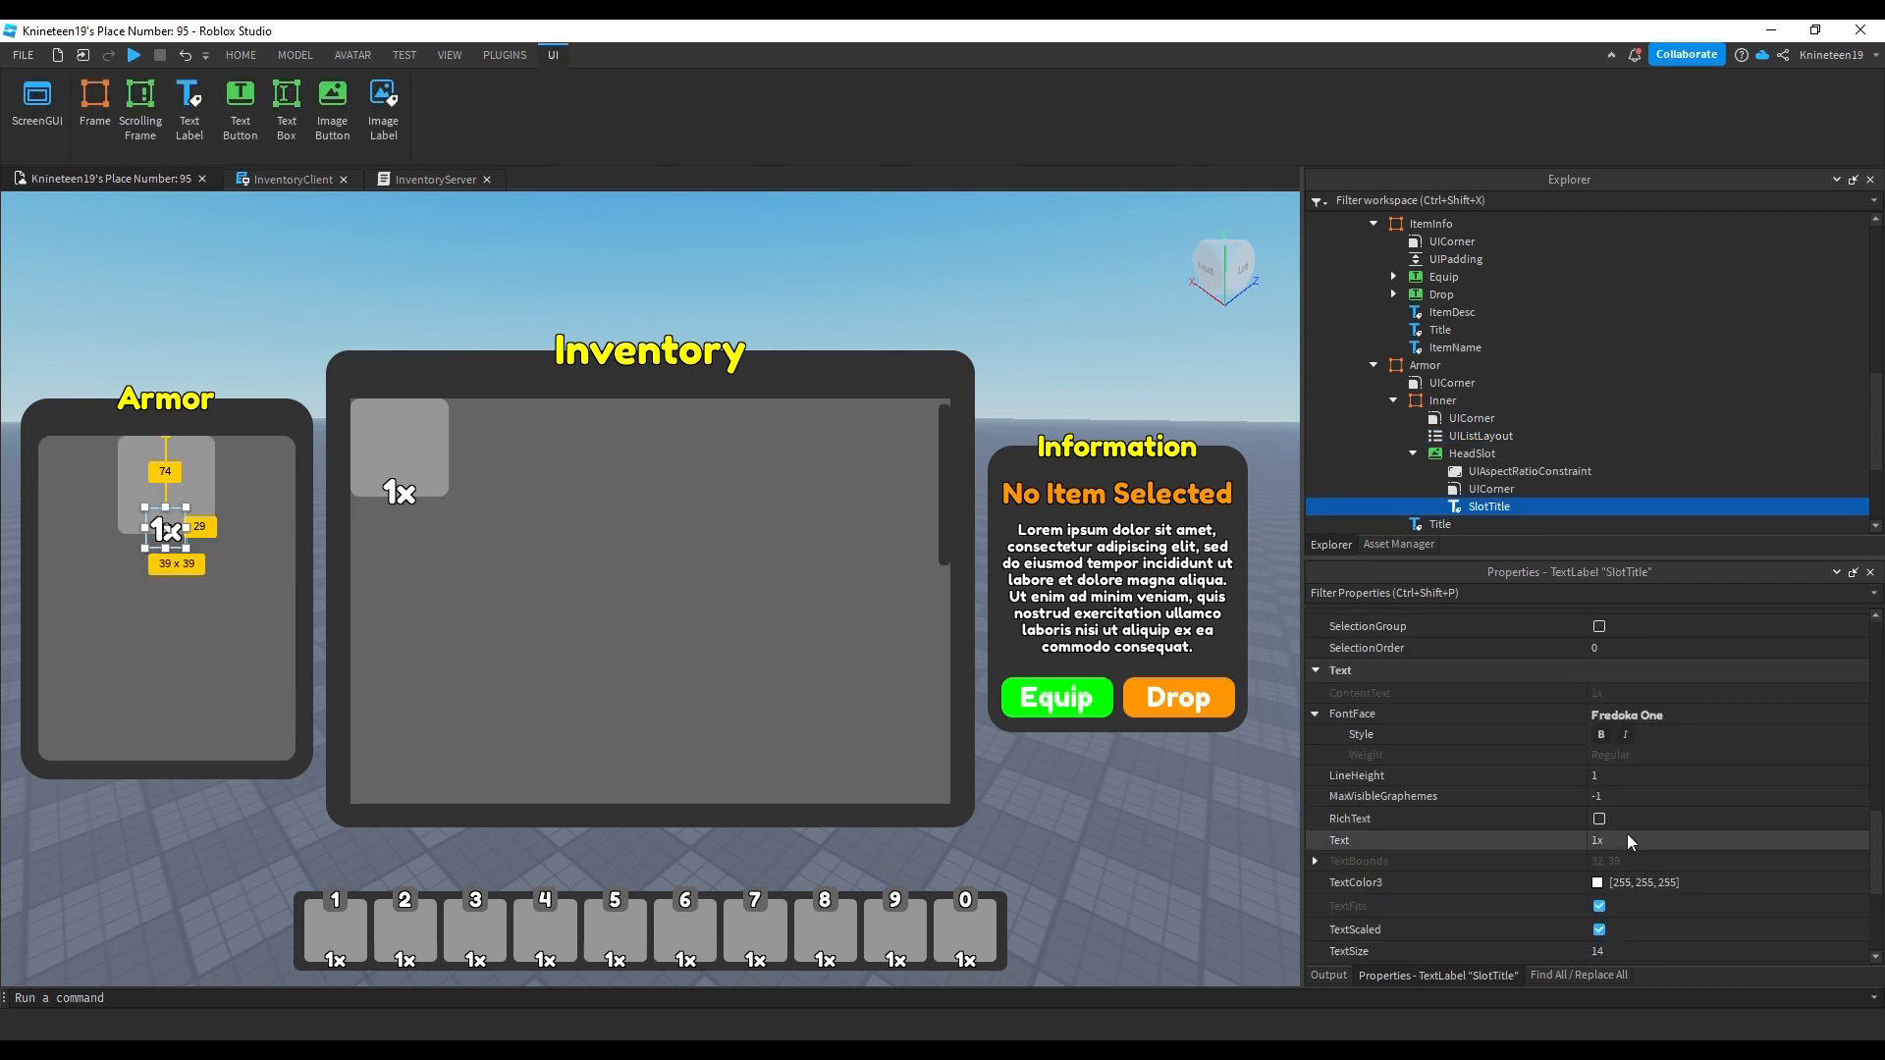
Step: Set HeadSlot's SlotTitle text to Head and reposition the label centred on the slot's upper edge
click(1629, 840)
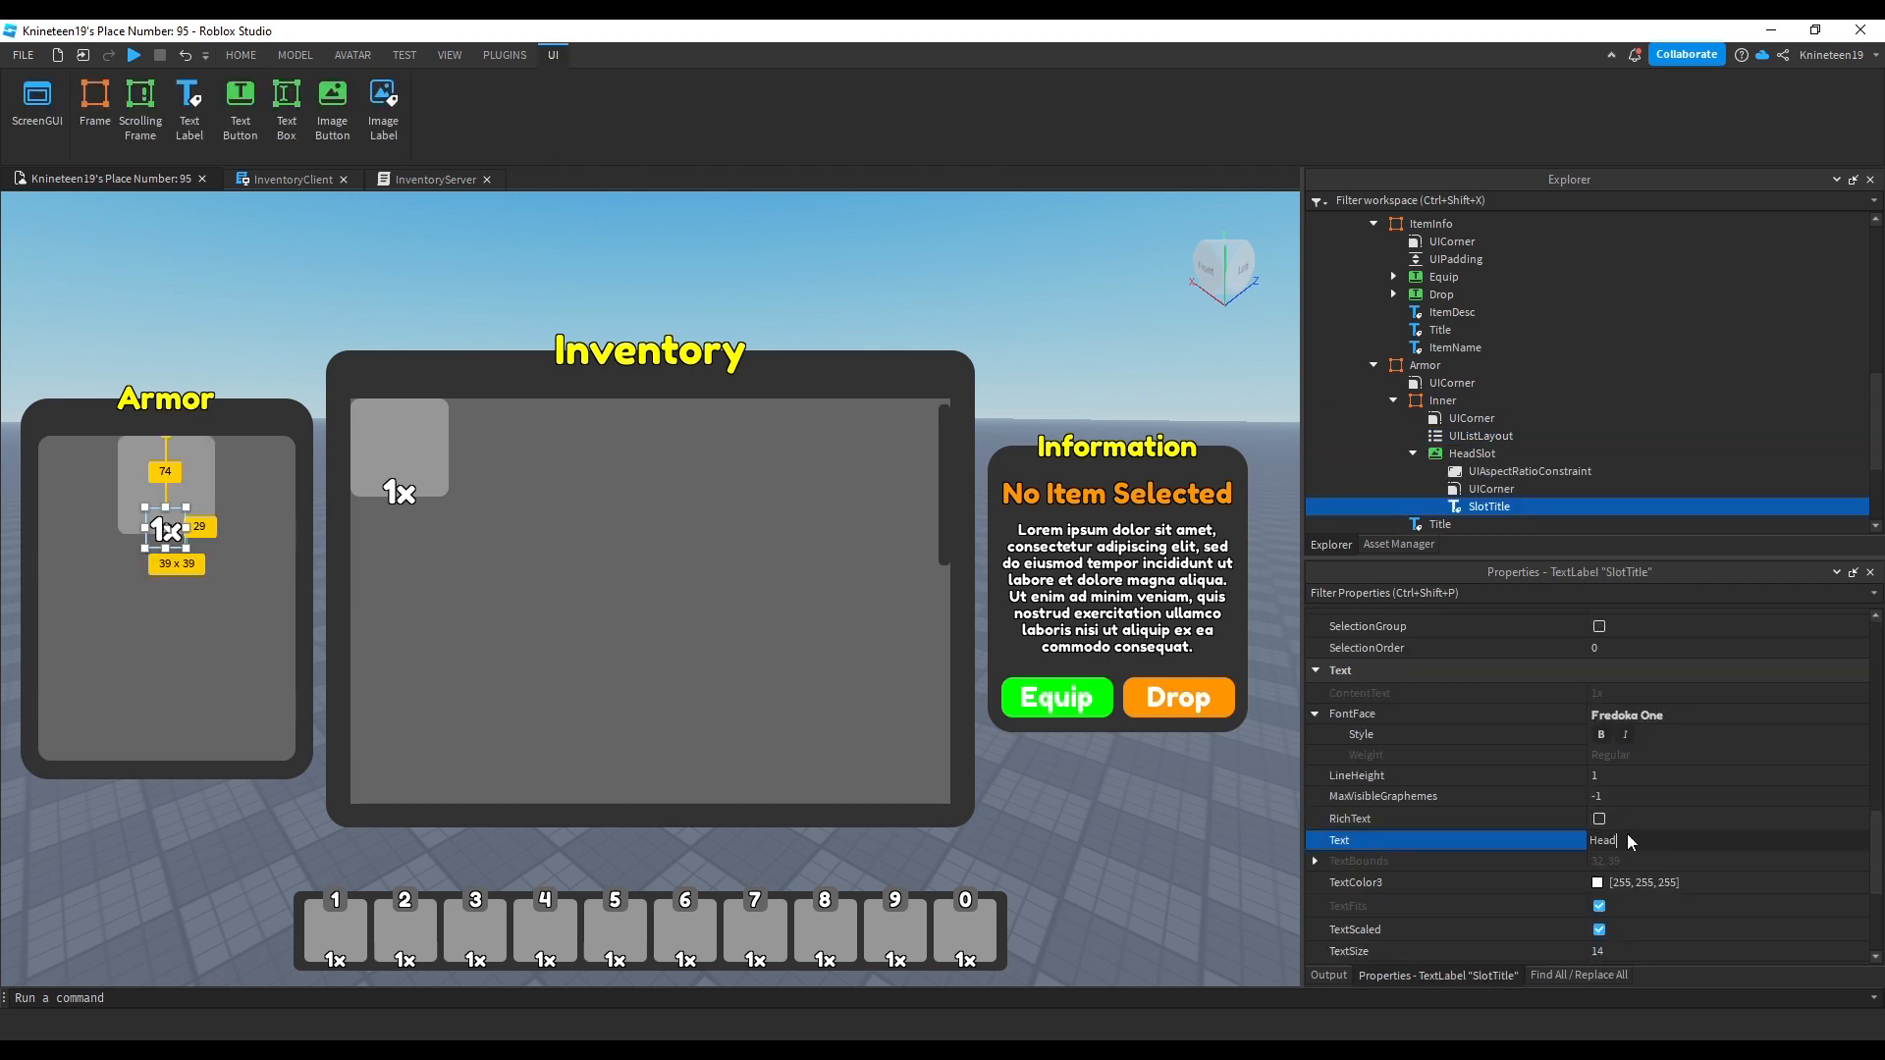
key(Return)
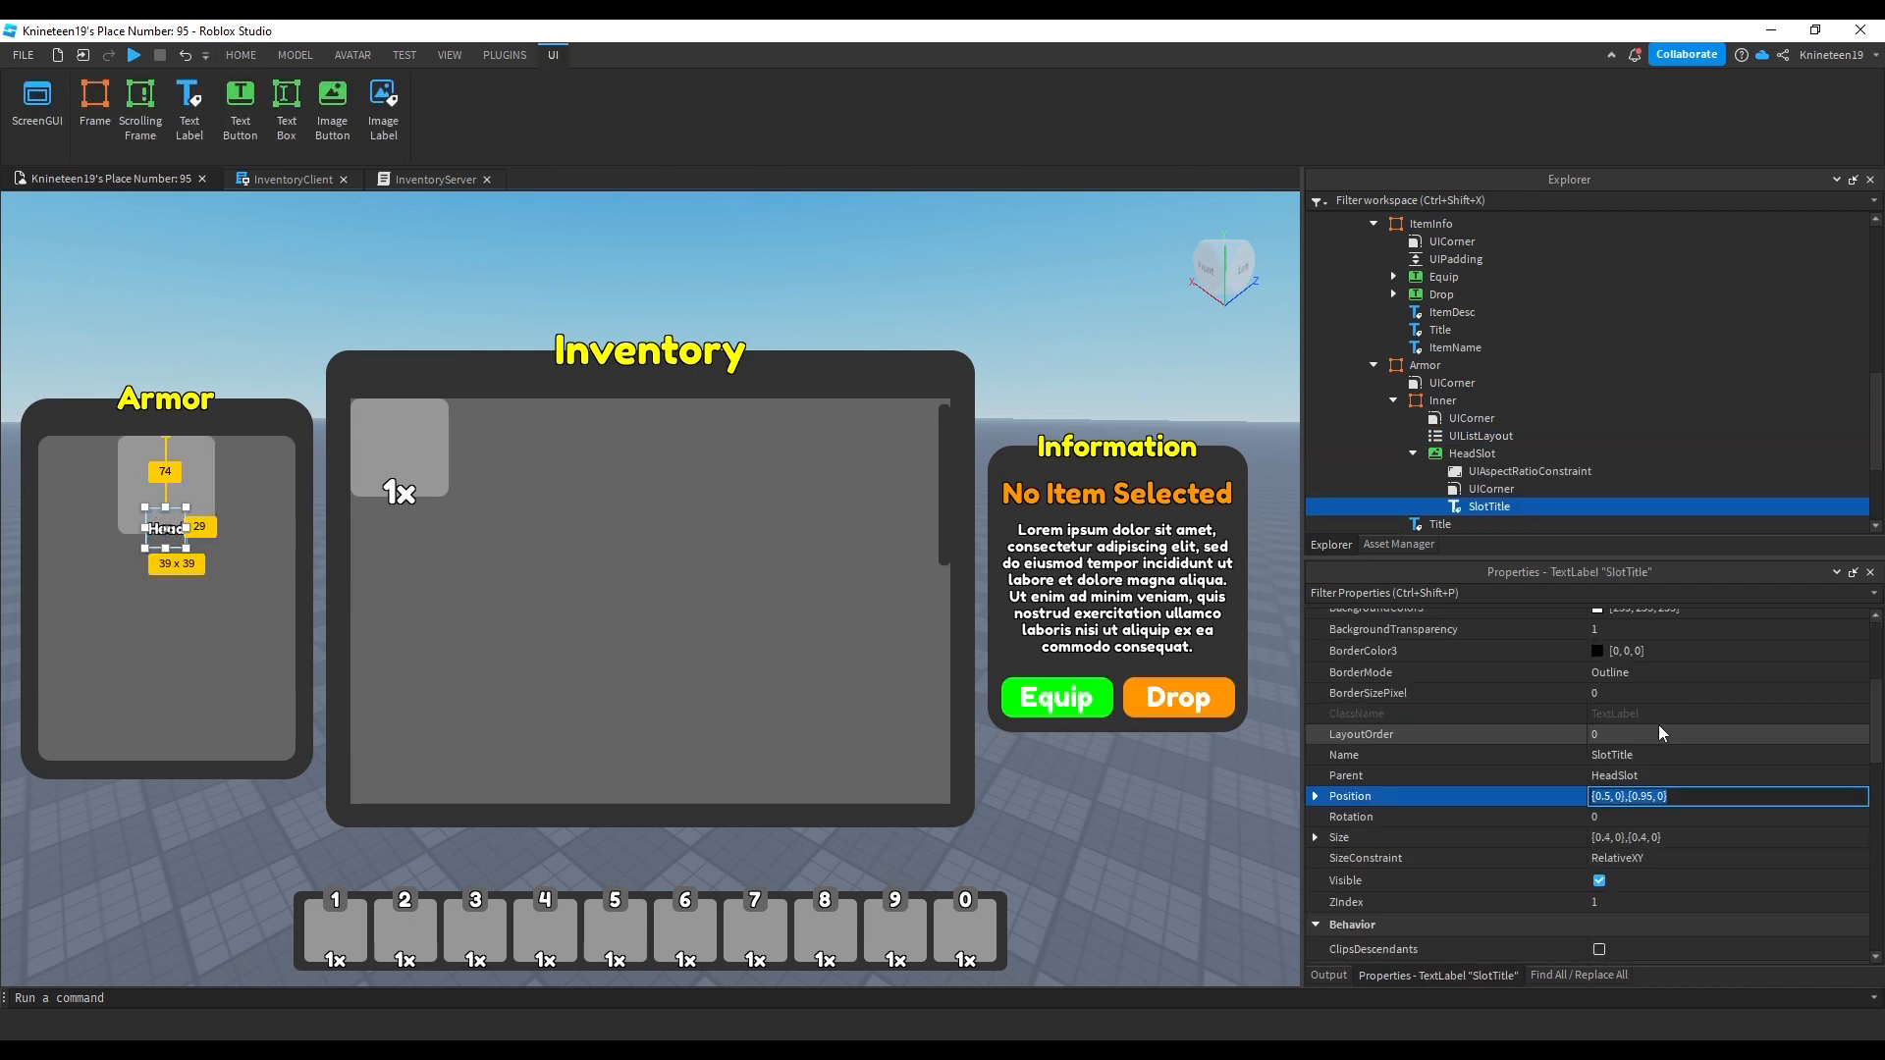
text(0,5,0,)
Step: Insert a UIPadding into the Inner frame of the Armor panel
click(1443, 400)
click(1470, 401)
text(uipad)
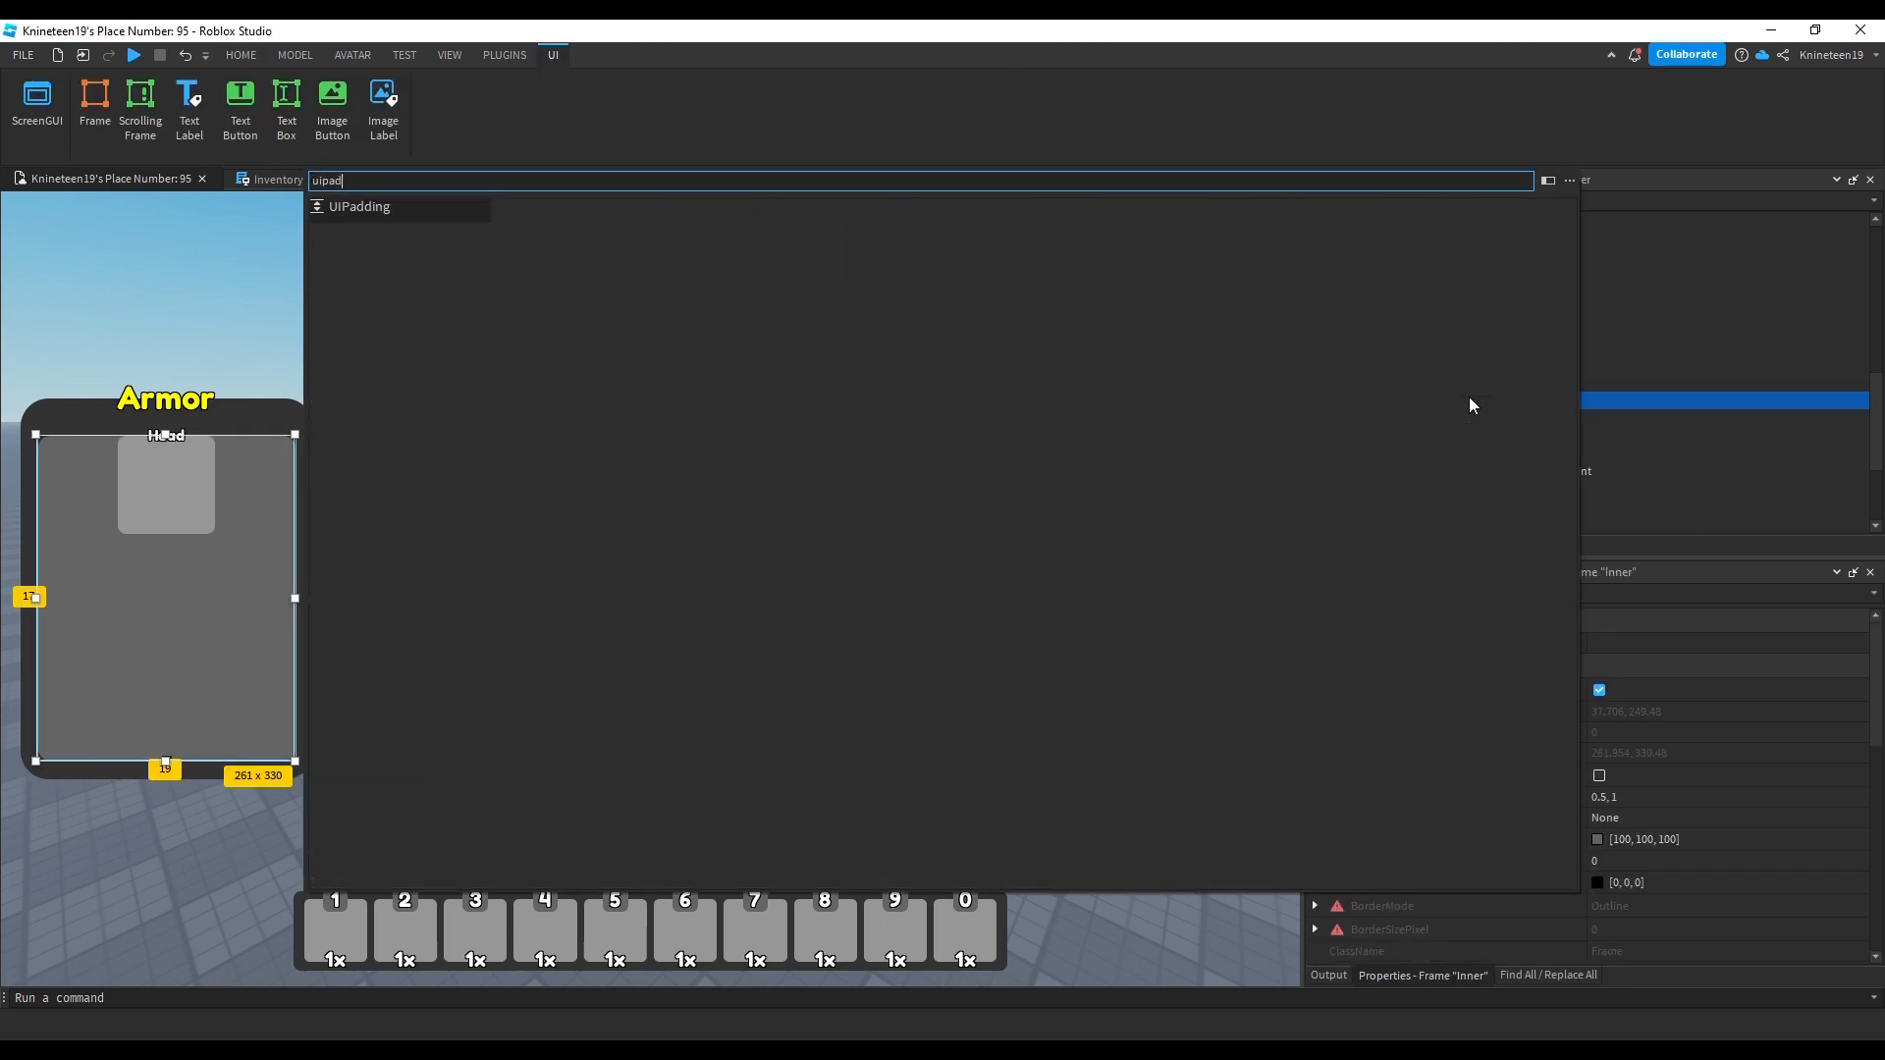
text(d)
key(Return)
click(1465, 438)
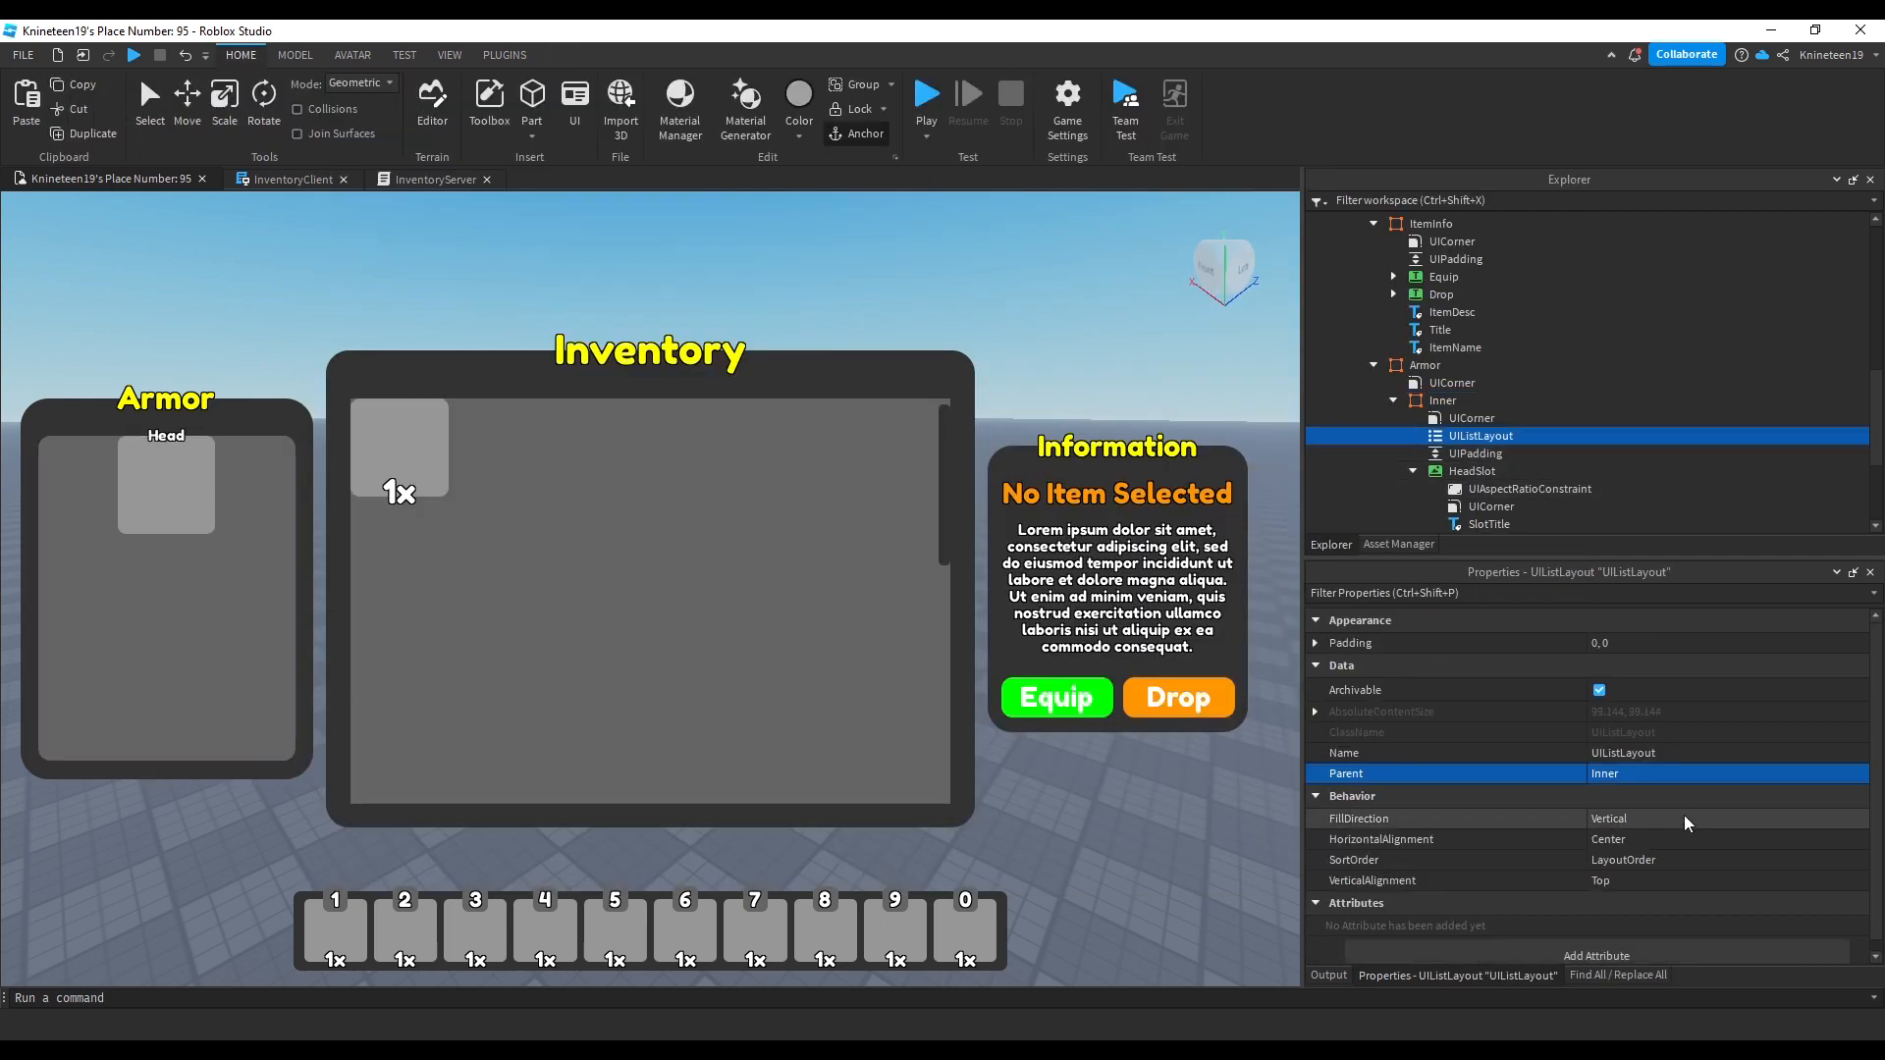
Step: Duplicate HeadSlot twice inside the Inner frame to make three armor slots
click(1465, 373)
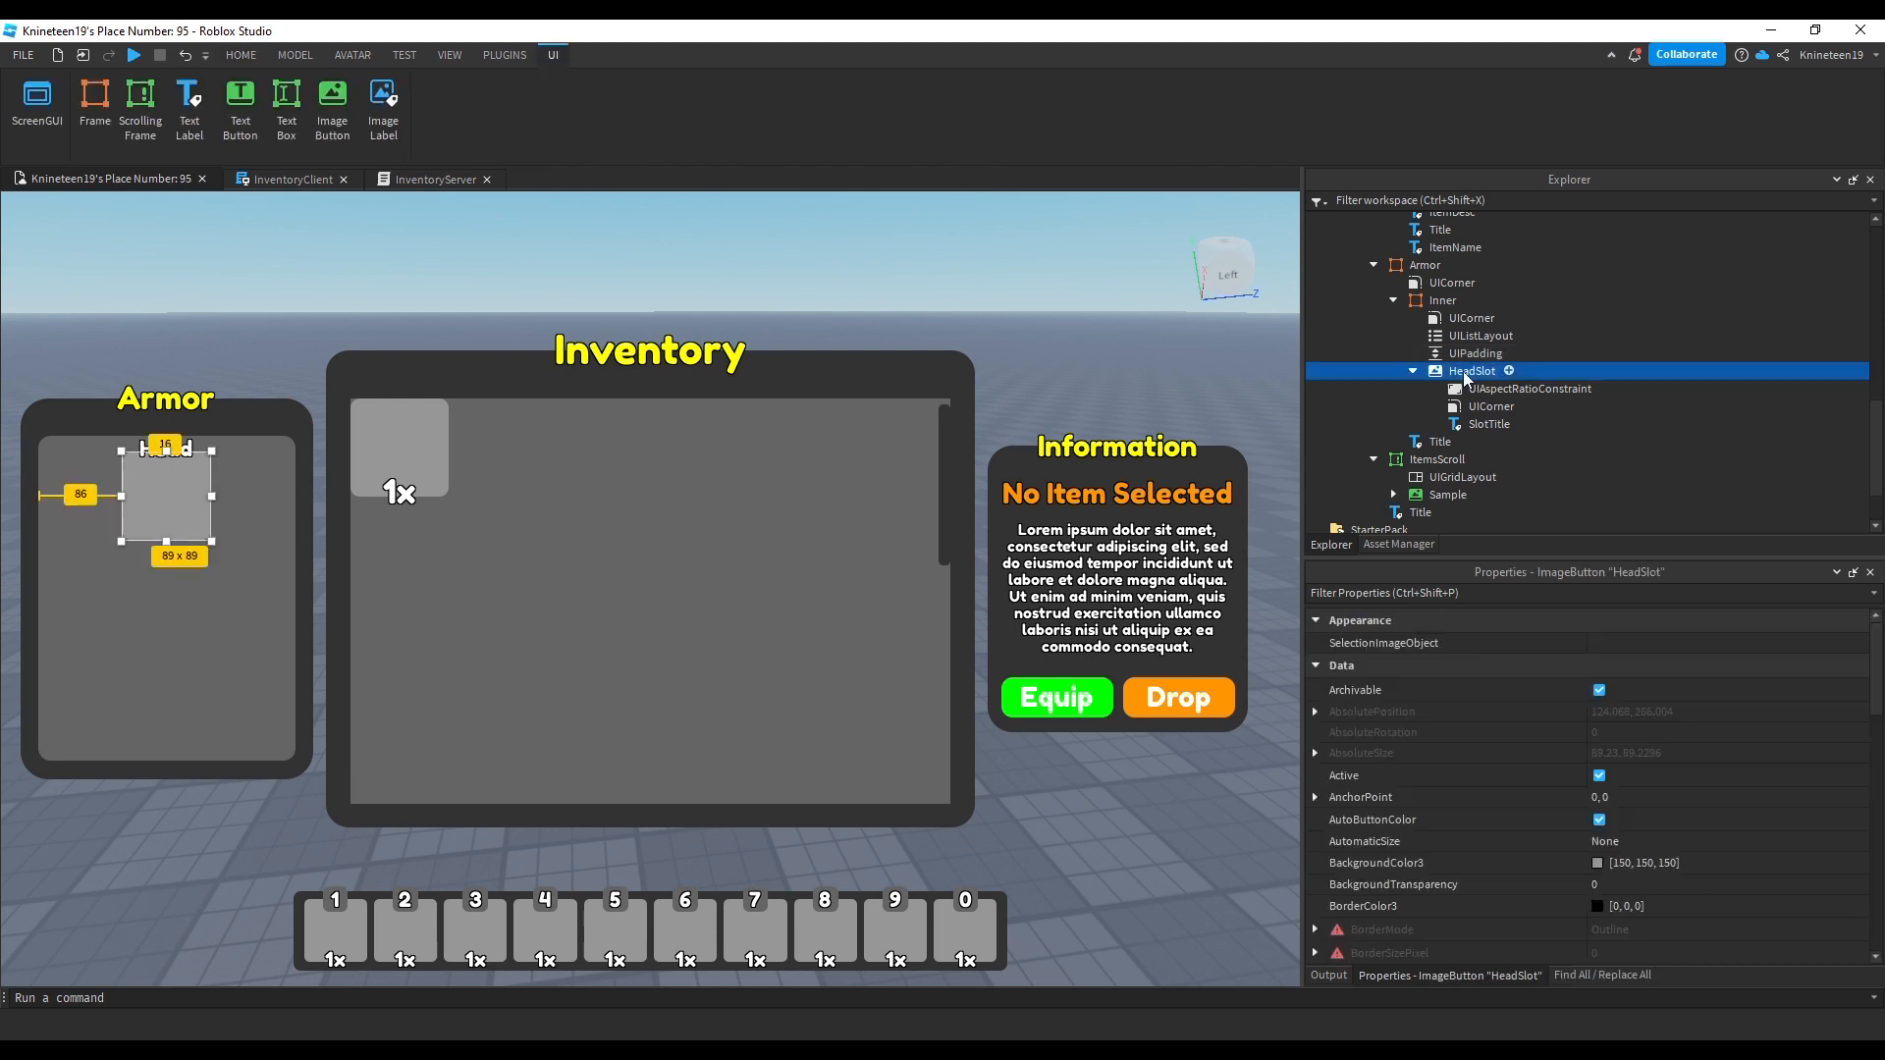
key(ctrl+d)
key(ctrl+d)
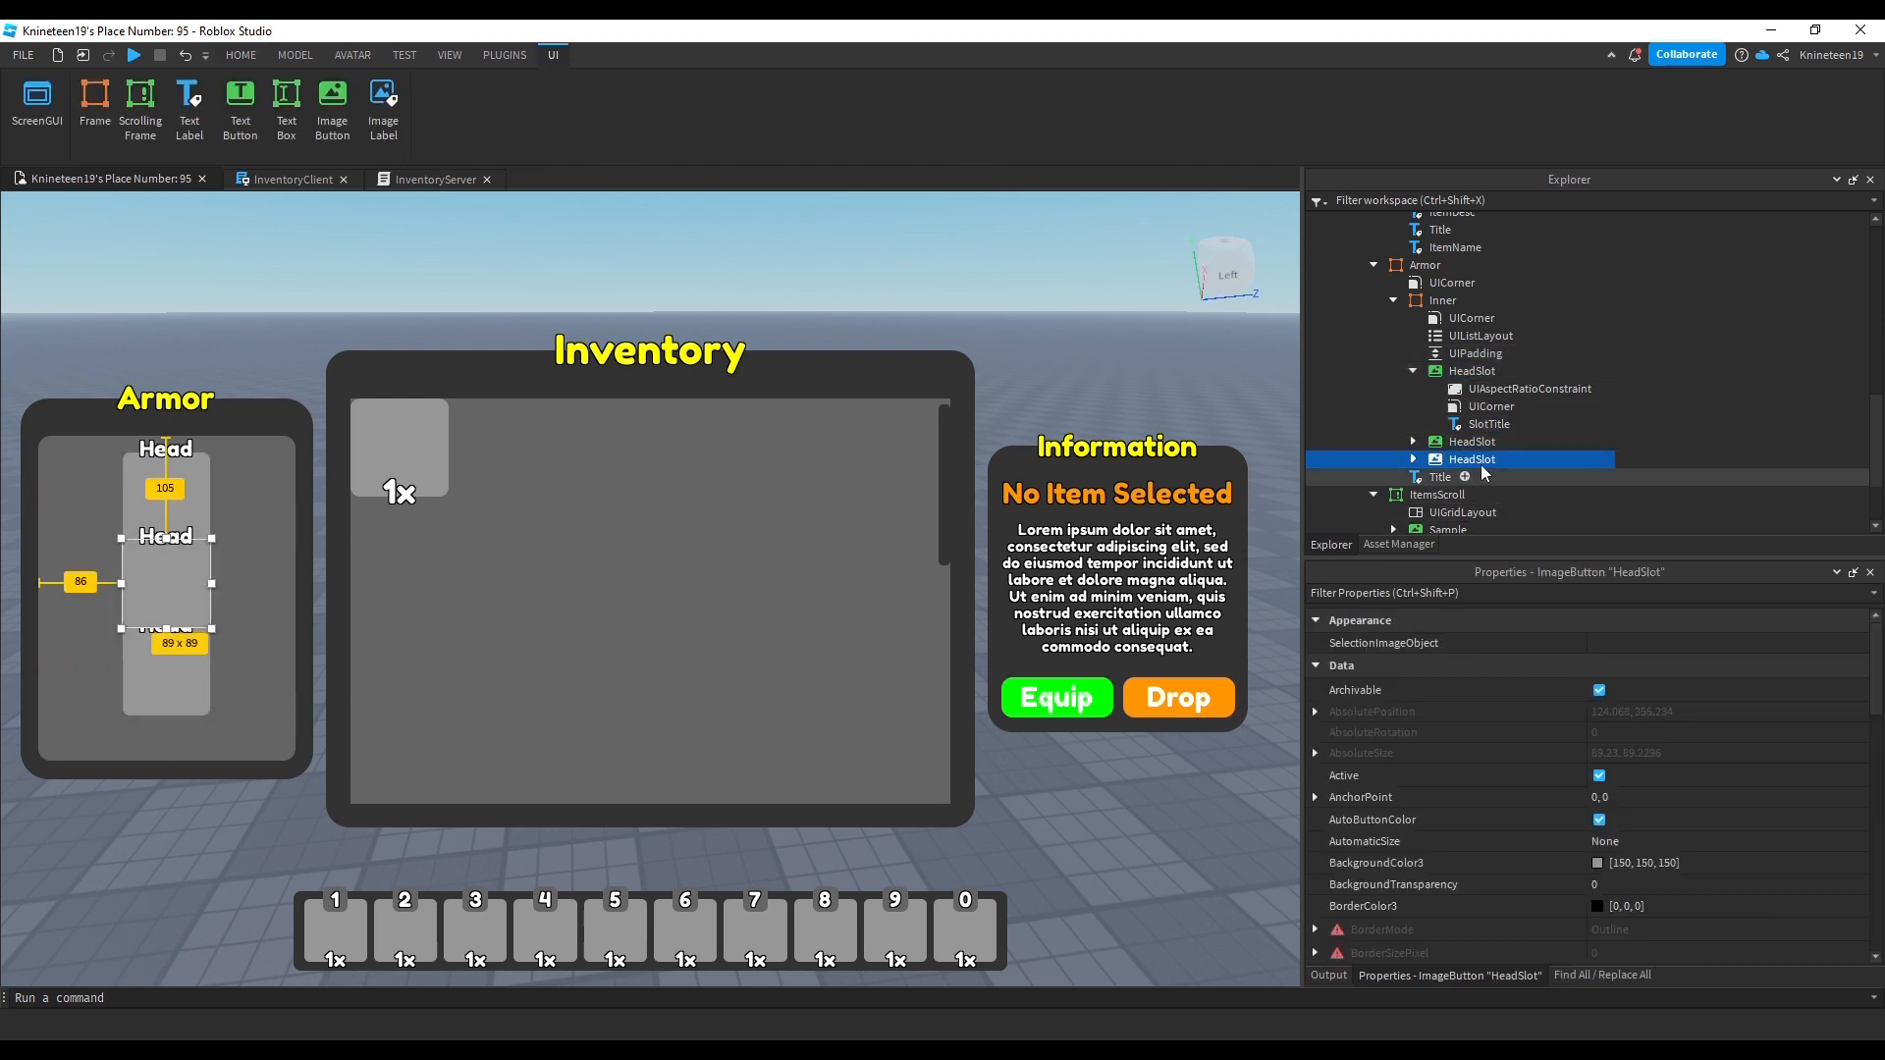
Step: Set the padding of the Inner frame's UIListLayout to 0.033, 0
click(1478, 337)
click(1656, 640)
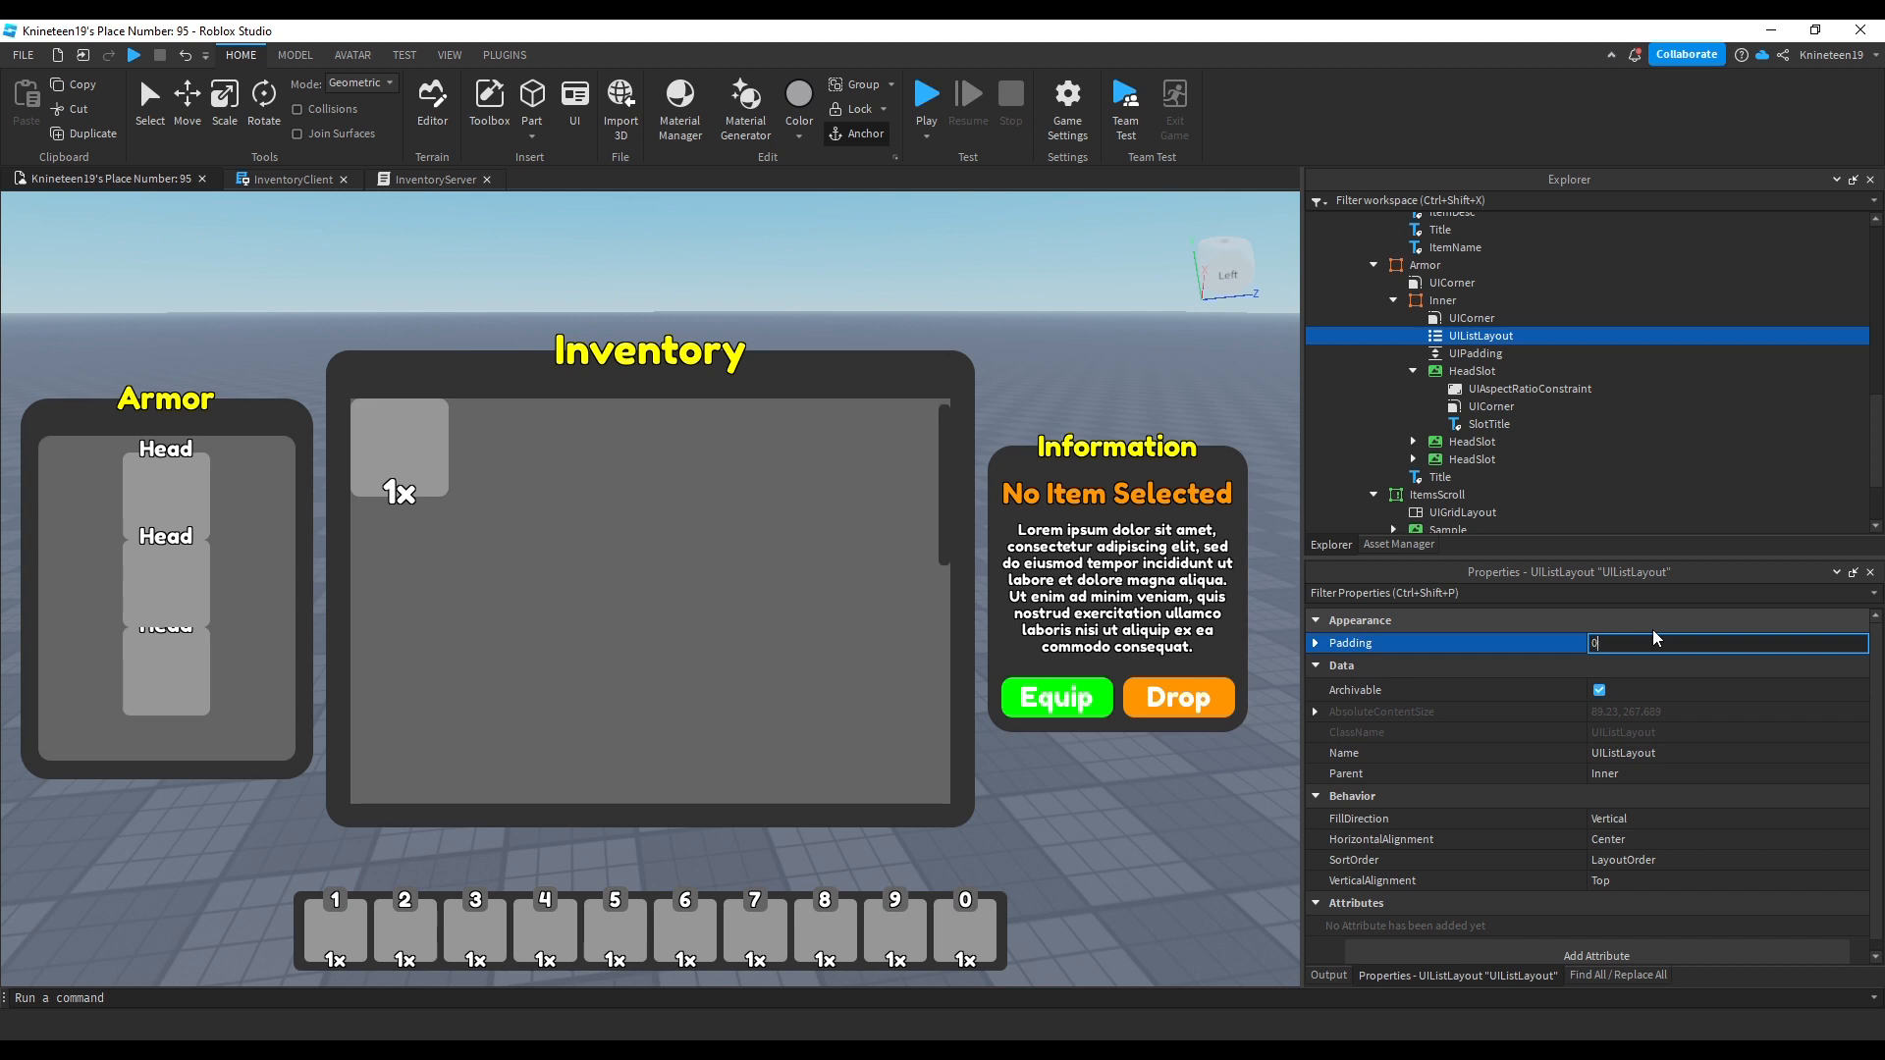
text(0.033)
key(Return)
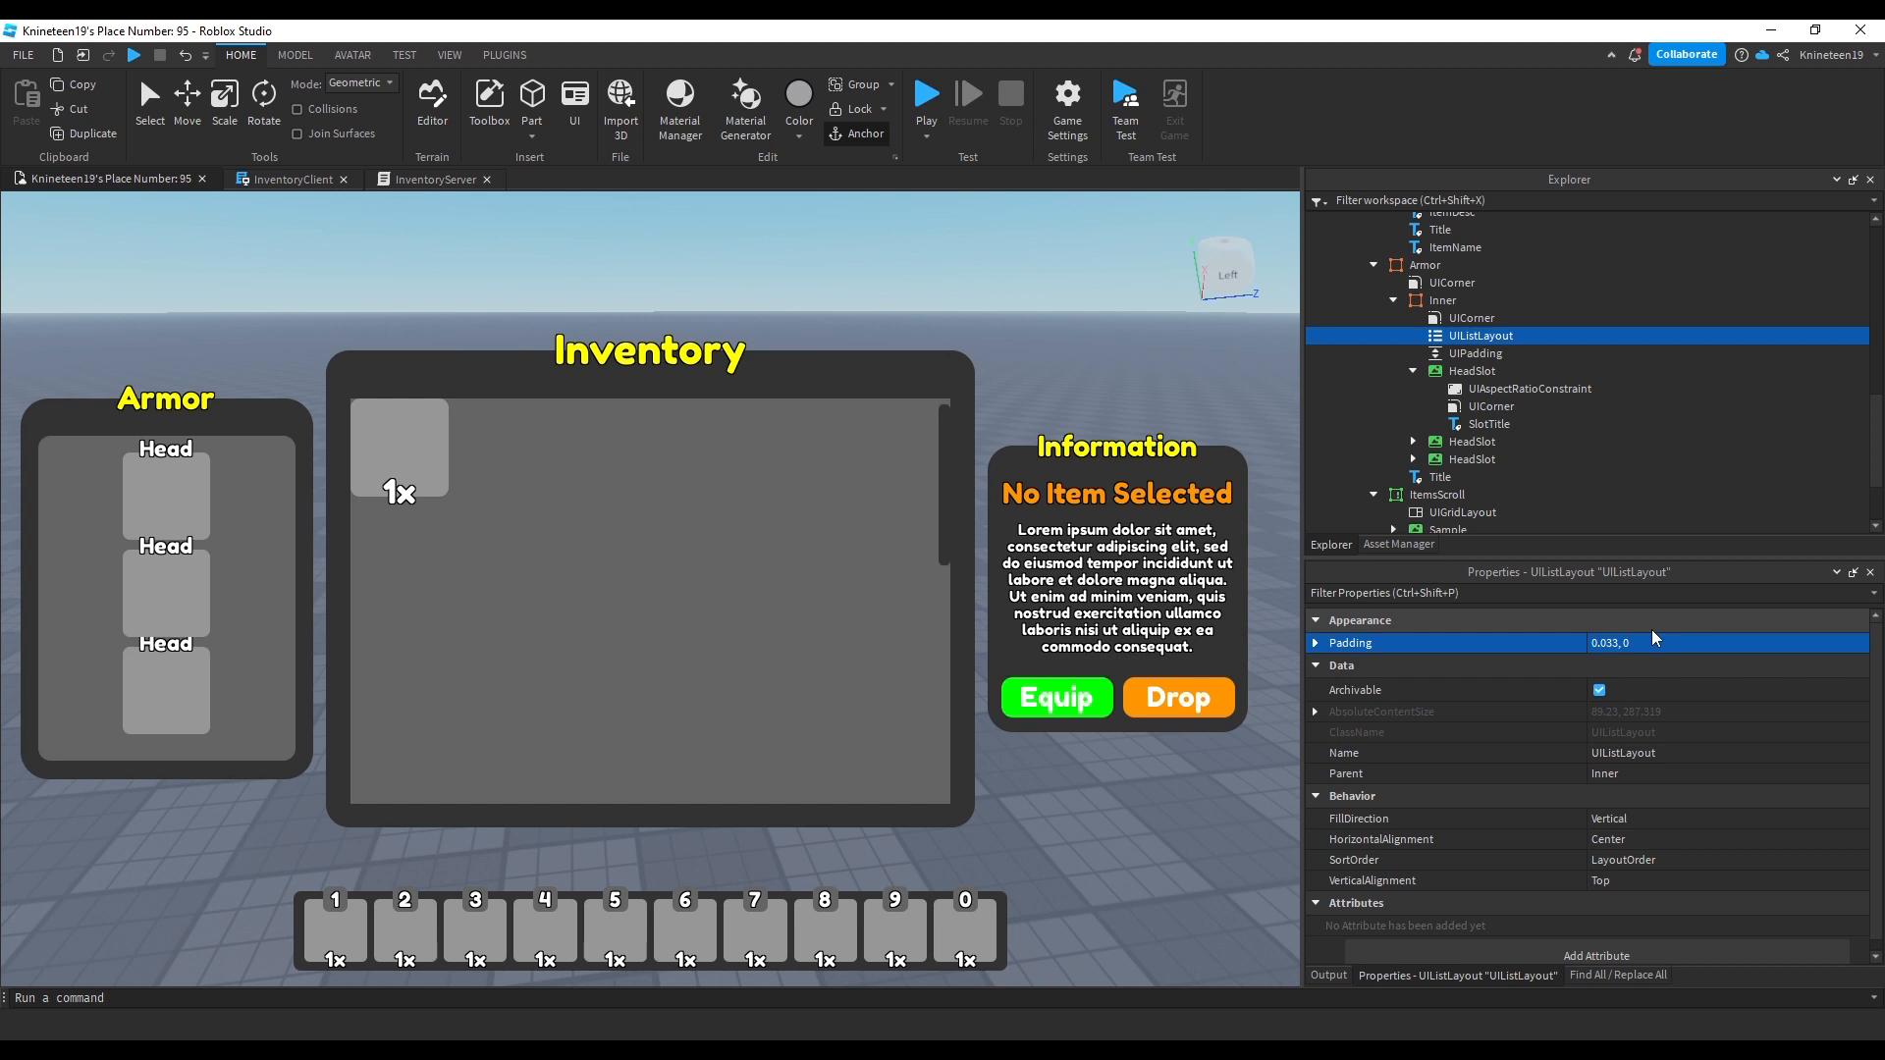
Step: Rename the first of the three HeadSlot buttons as FeetSlot
click(1470, 372)
text(Feet)
key(Return)
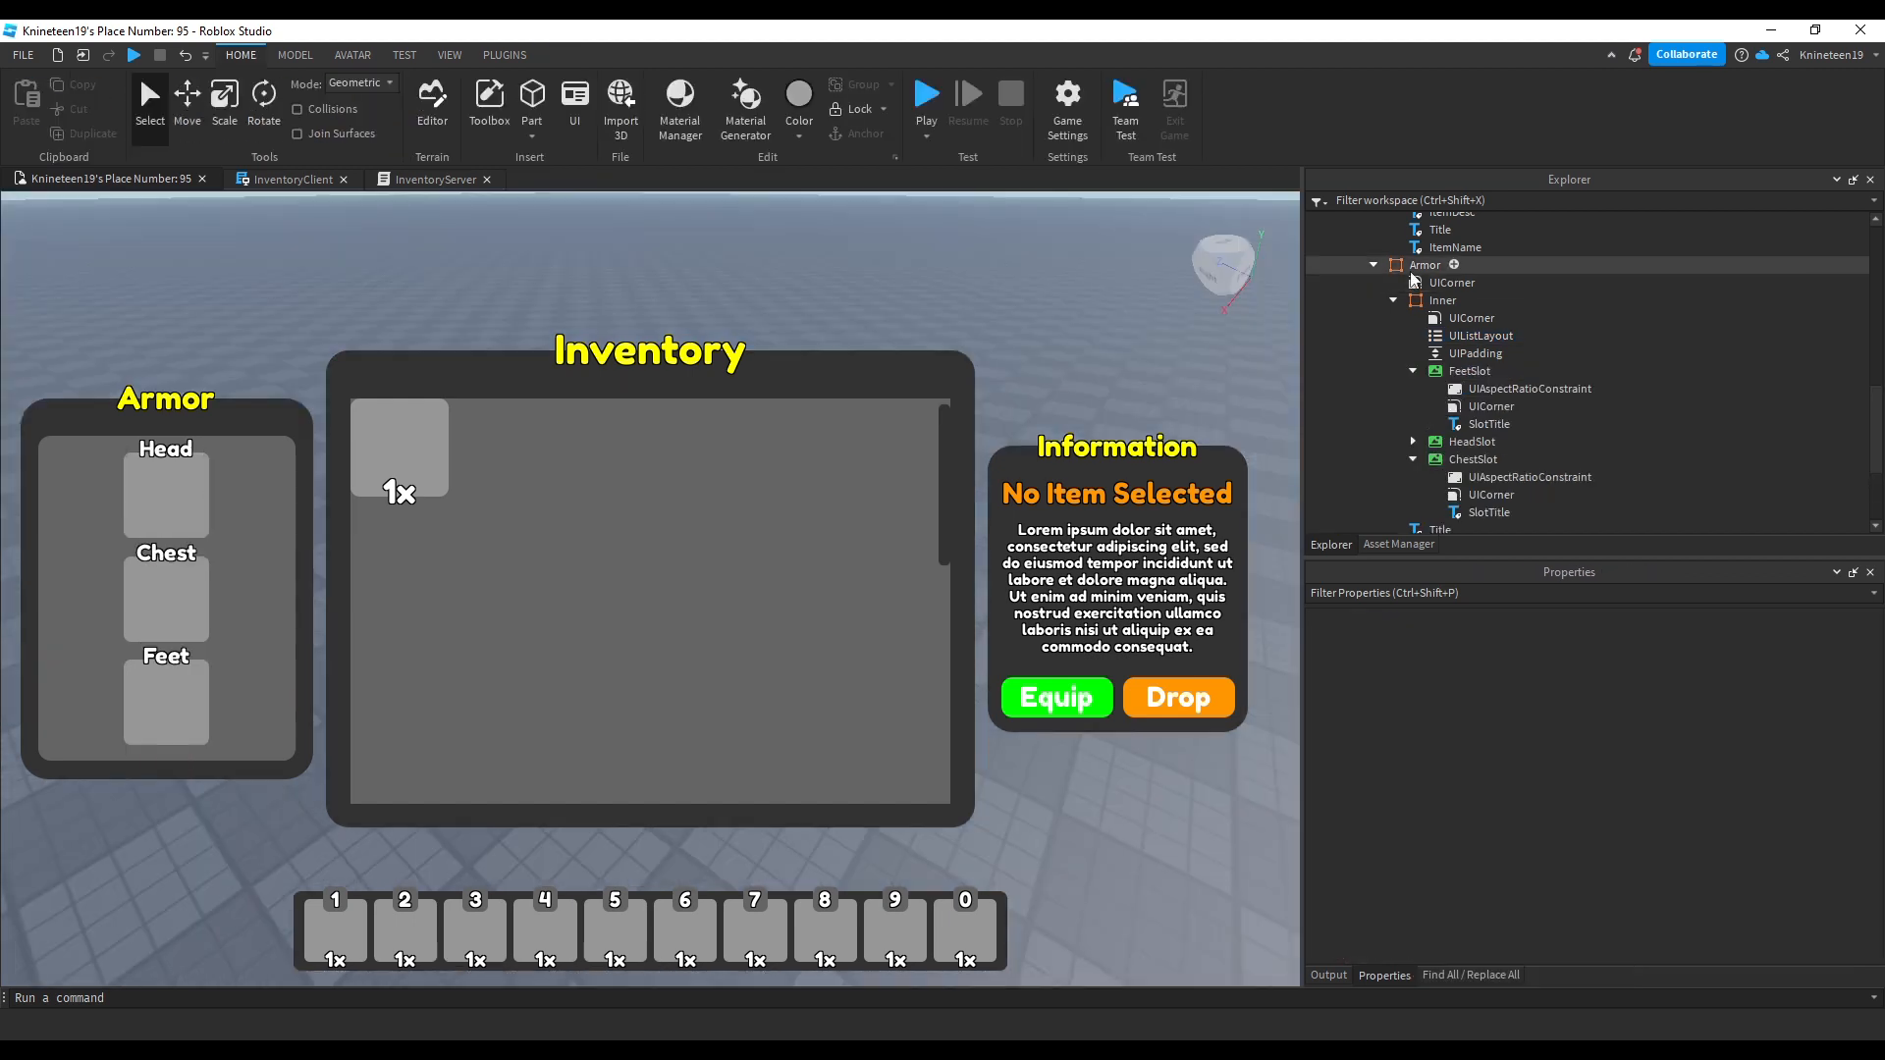
Step: Narrow the Armor frame to about 138 pixels wide, keeping its edge beside the Inventory panel fixed, and collapse its slots in the hierarchy
click(104, 532)
drag(15, 587, 178, 576)
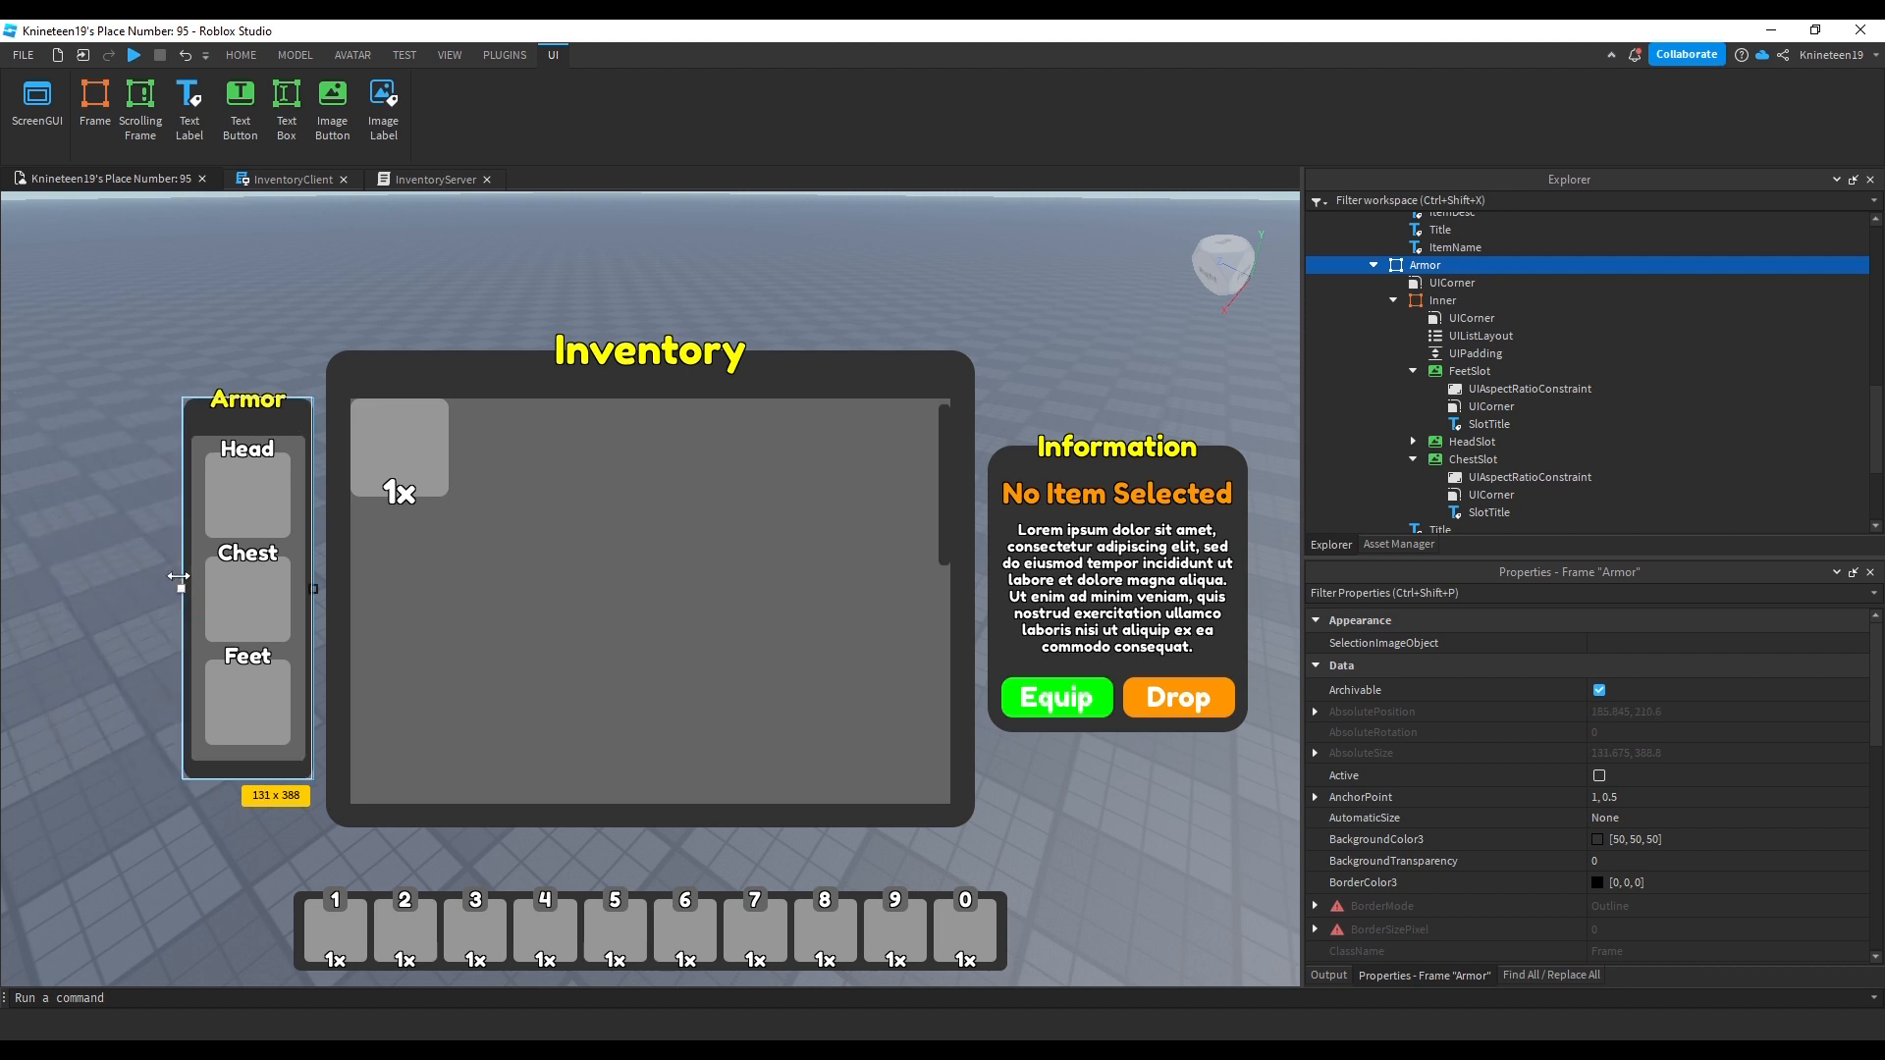
drag(178, 577, 171, 577)
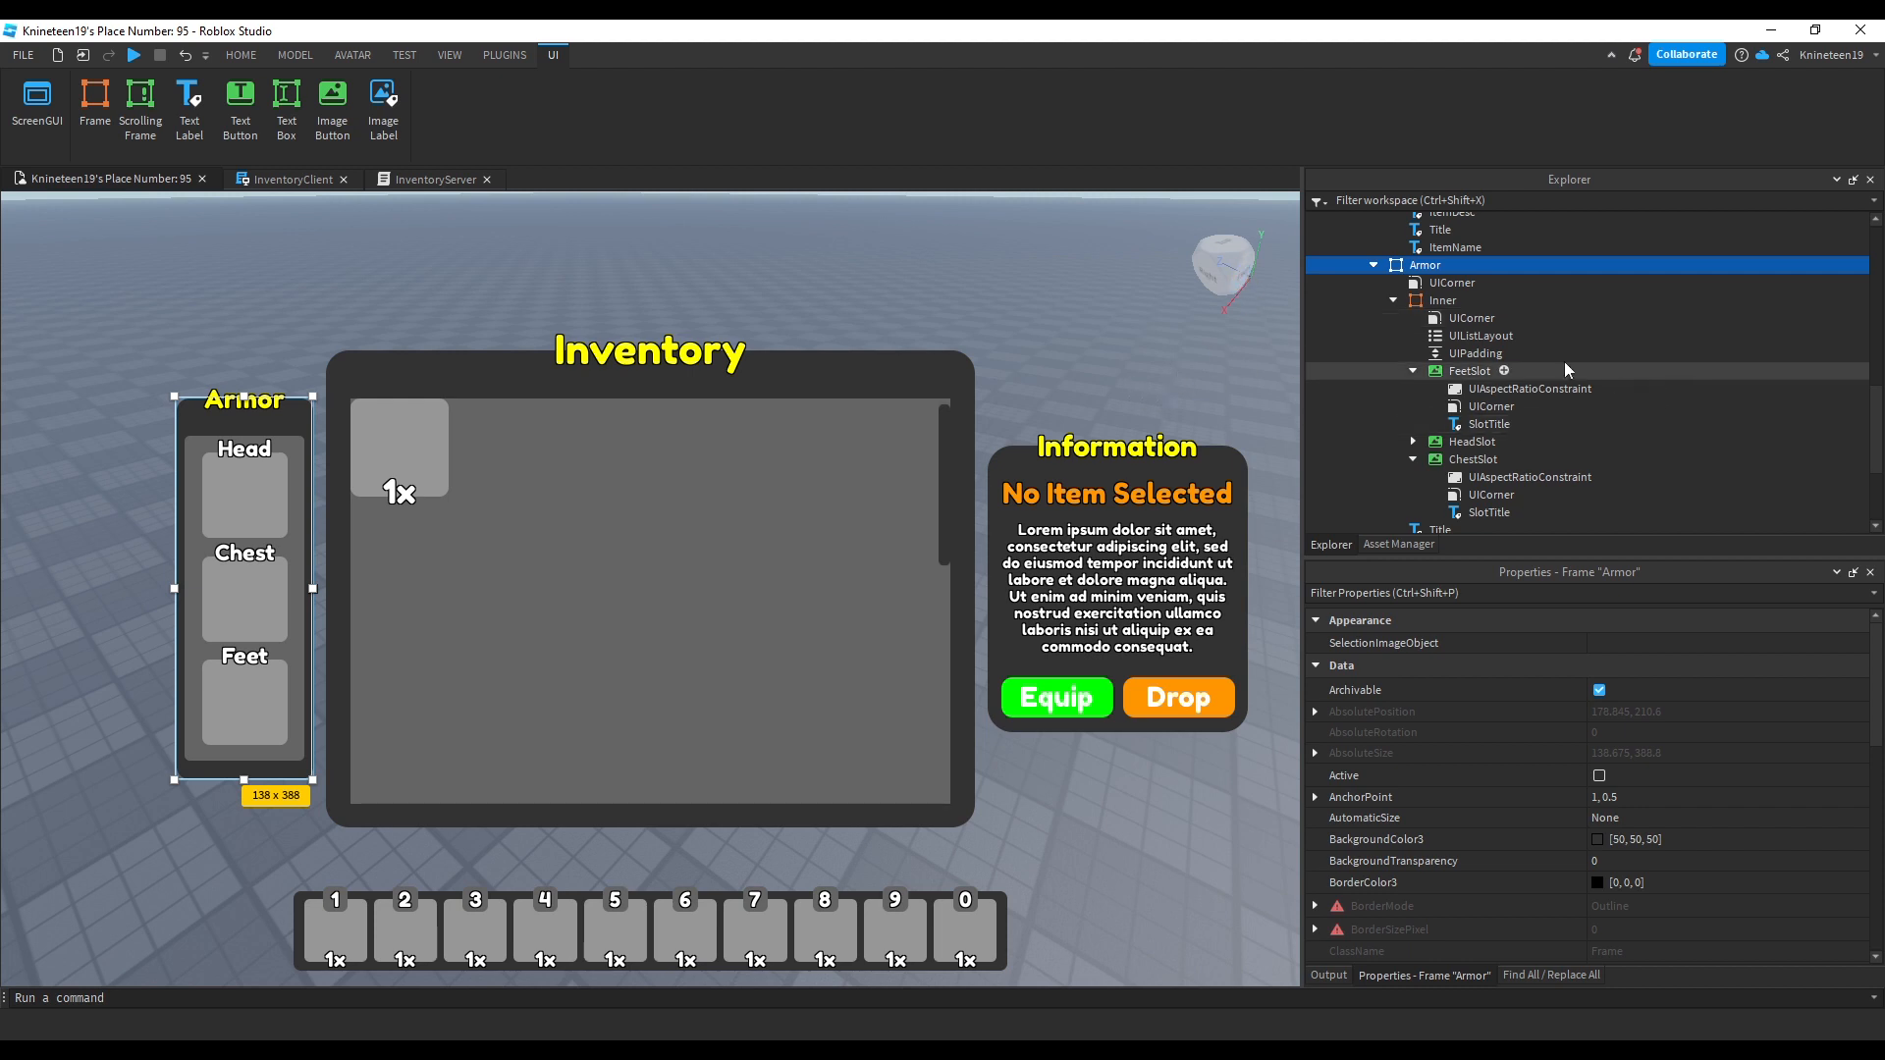
click(1413, 371)
click(1413, 406)
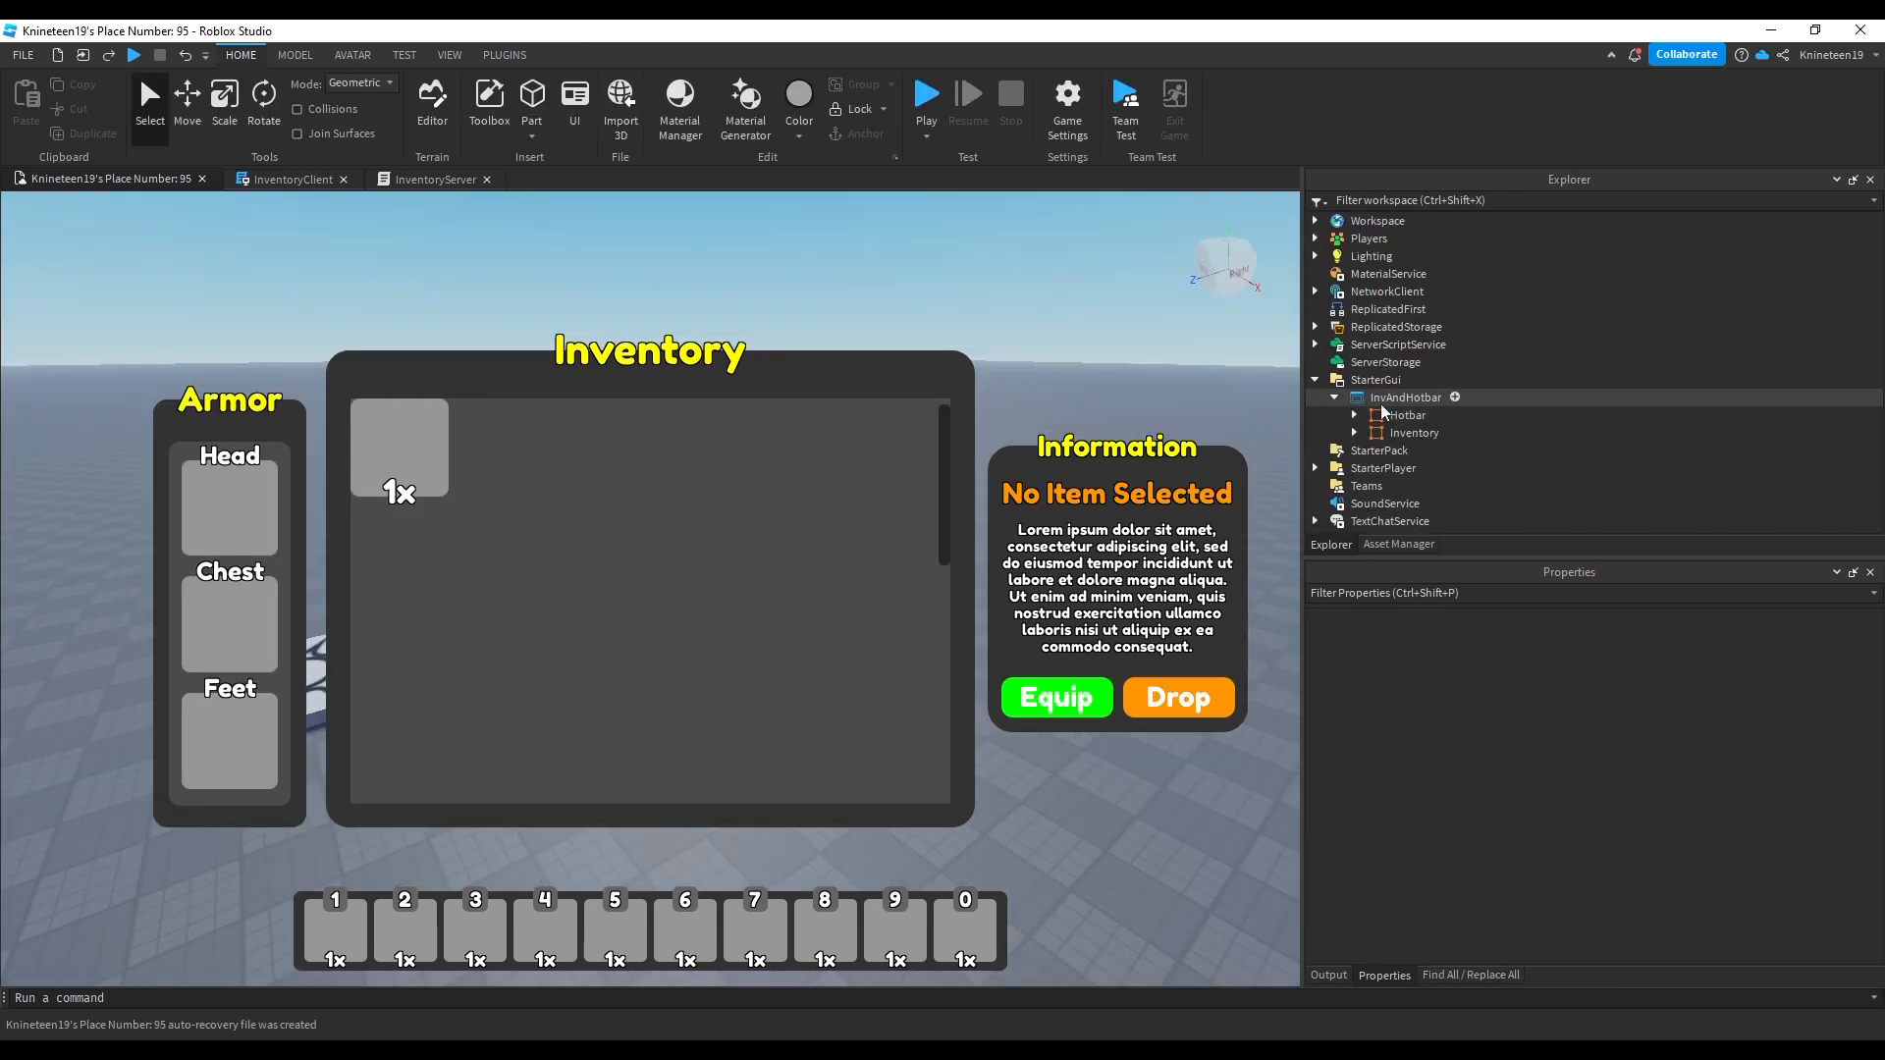
Step: Hide the Inventory frame by turning off its Visible property
click(1414, 433)
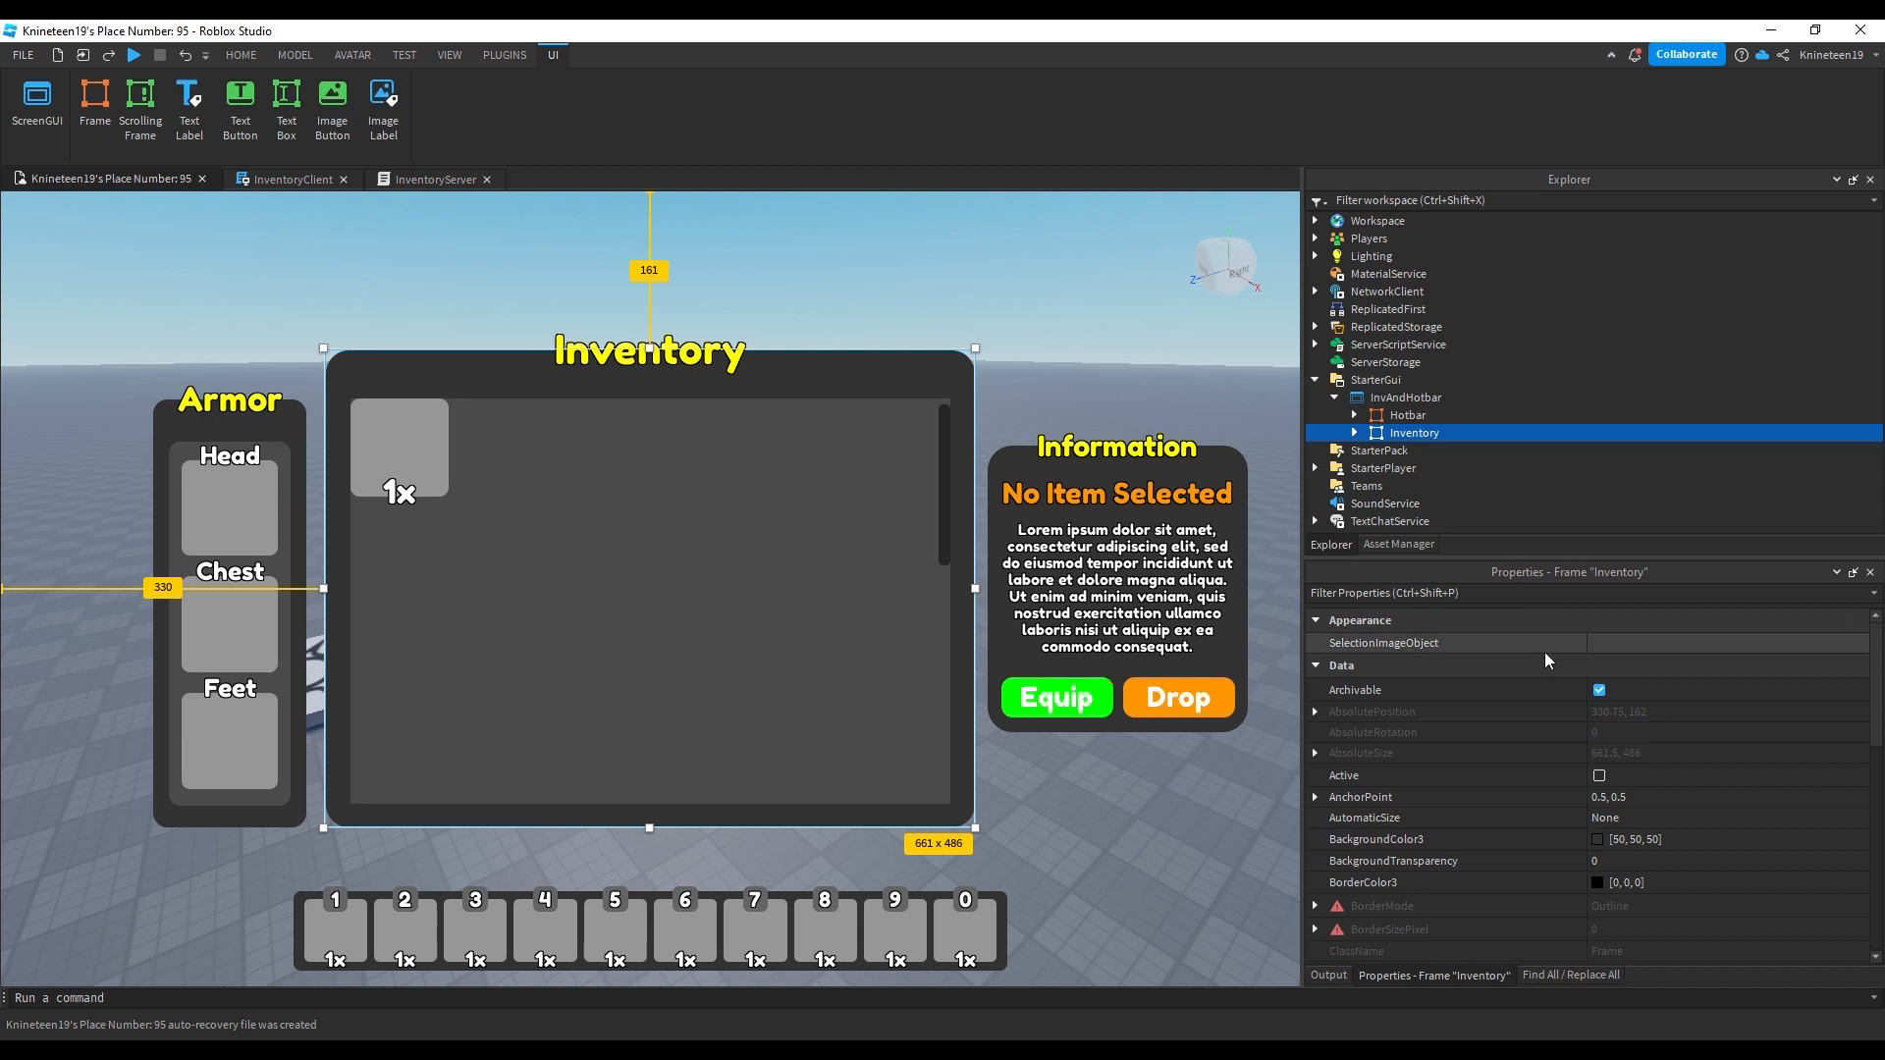
click(1408, 416)
click(1413, 433)
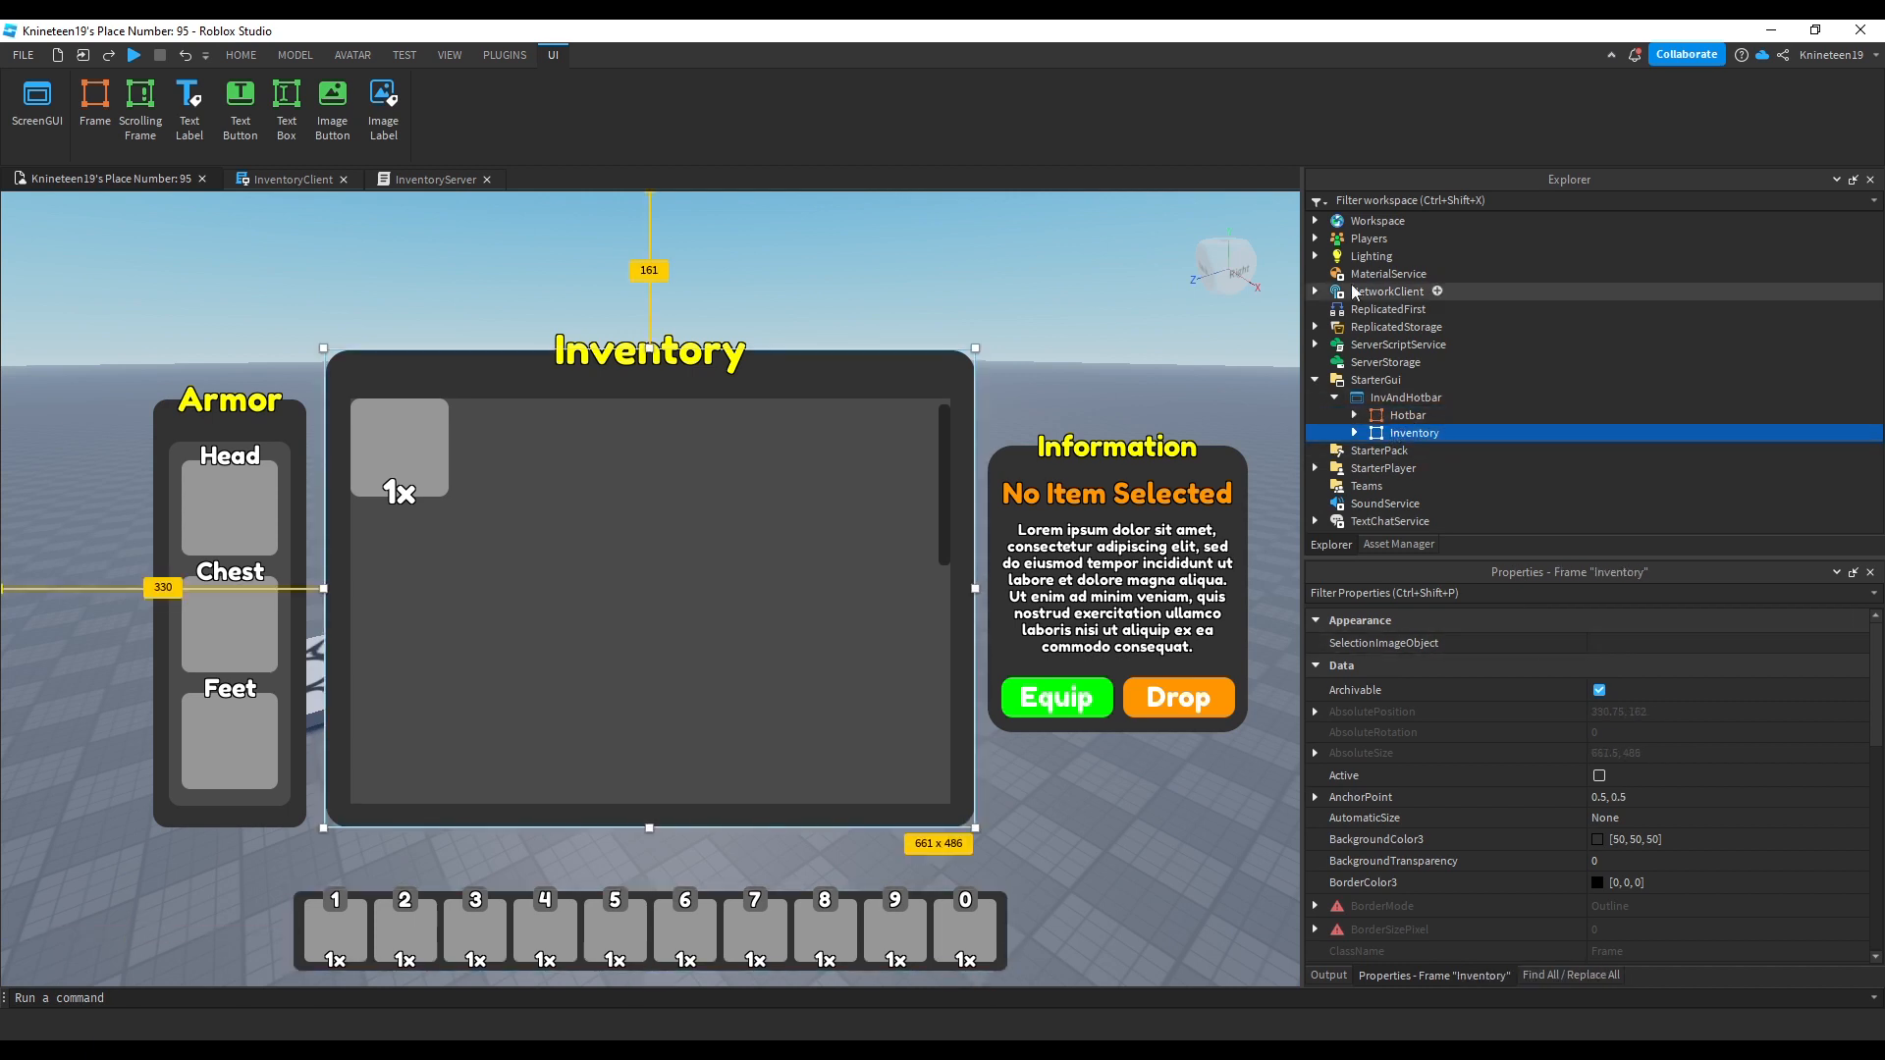
scroll(1621, 785, down, 5)
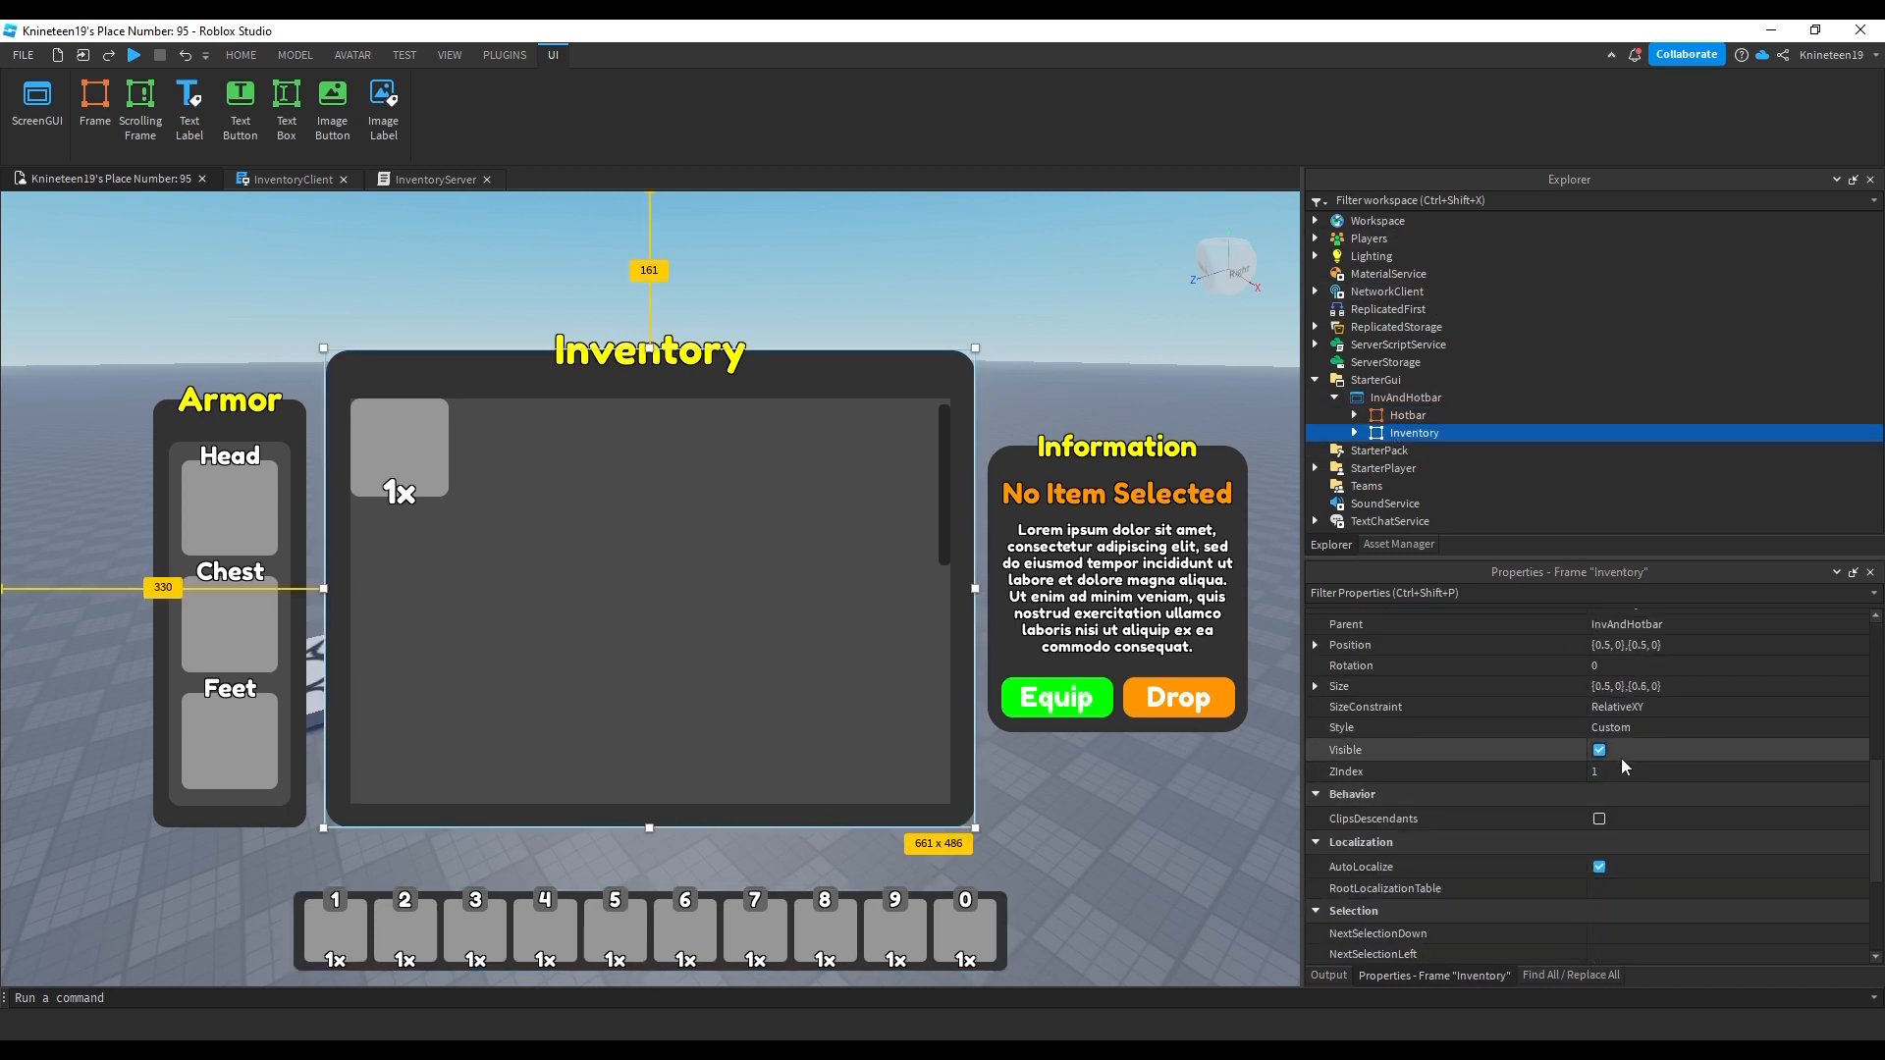
click(1599, 752)
click(1240, 734)
right_drag(1221, 716, 1239, 597)
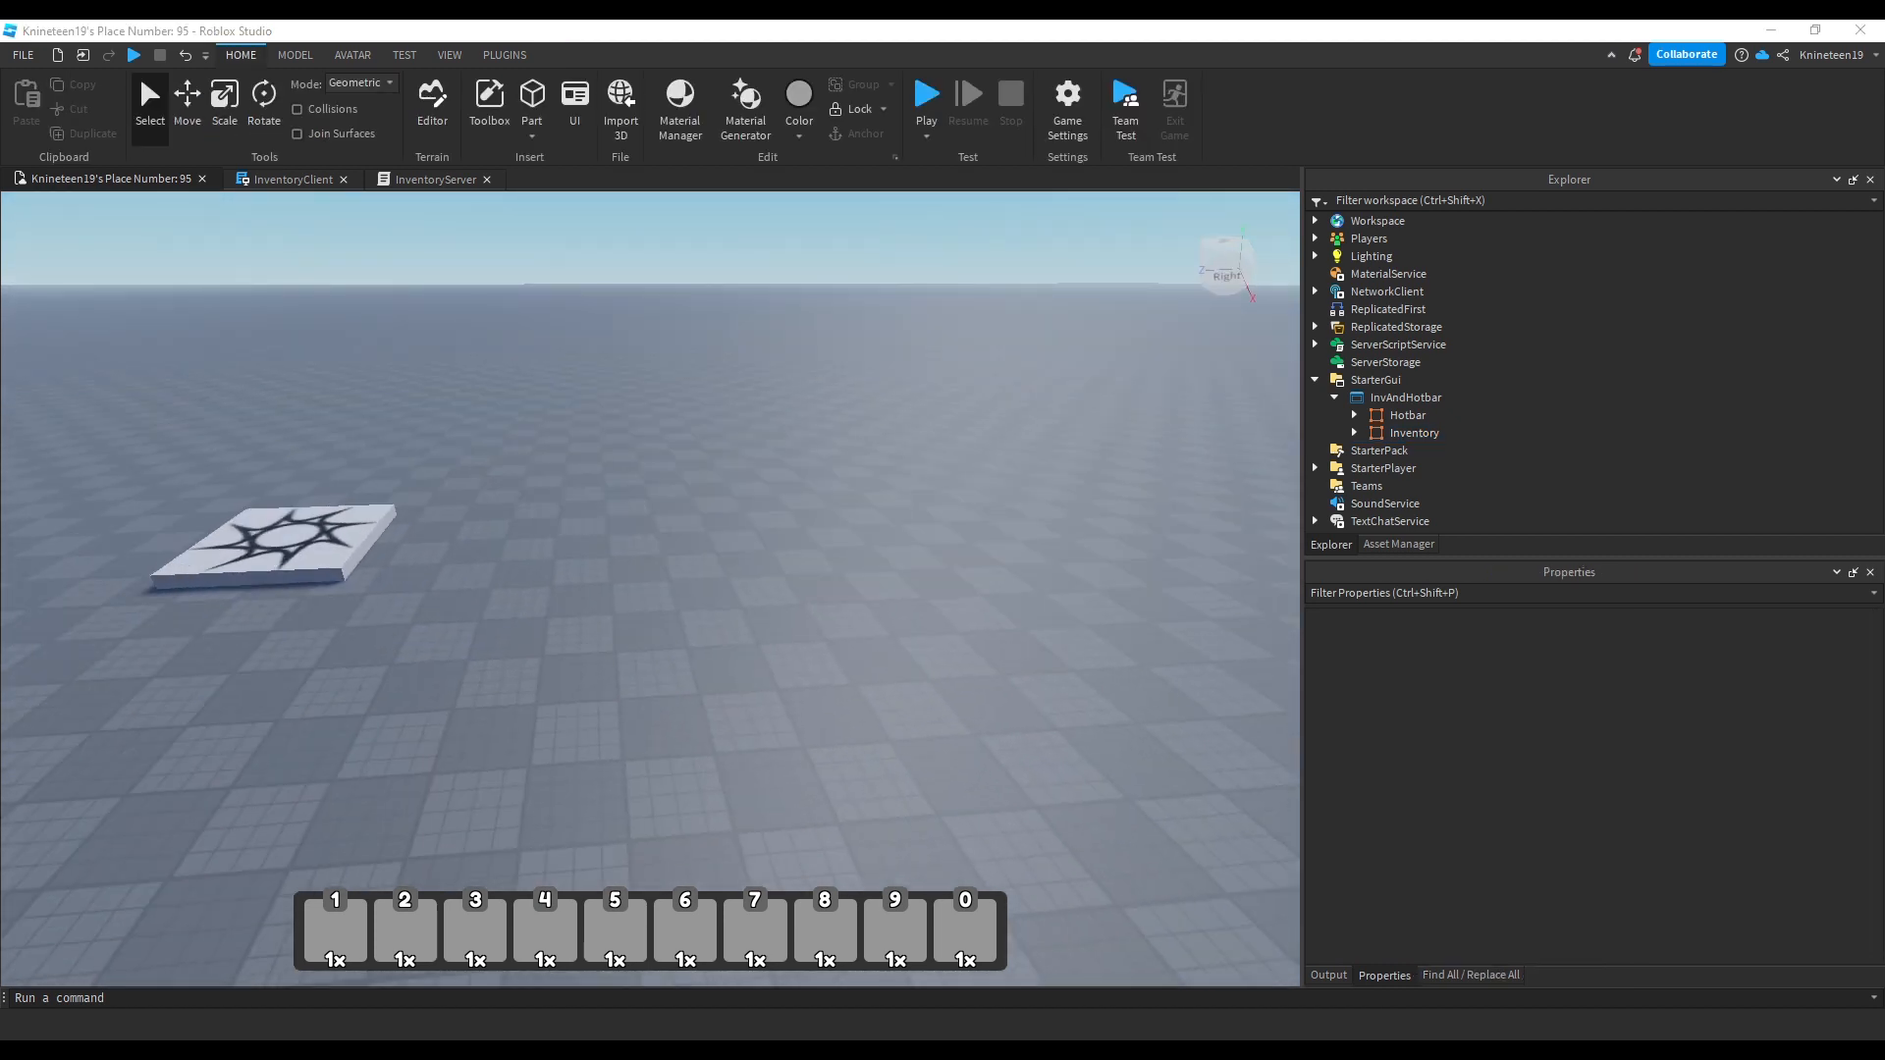